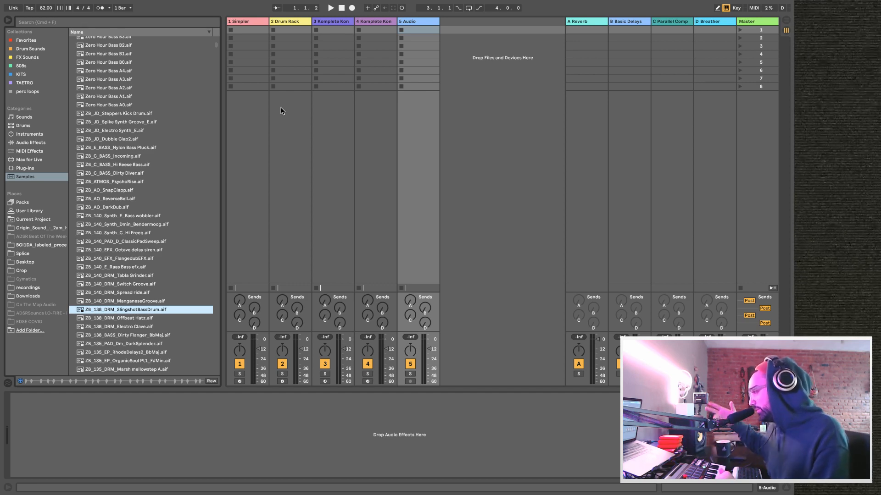
Add a Glue Compressor from the audio effects to the Master track.
{"action": "left_click", "coordinate": [763, 23]}
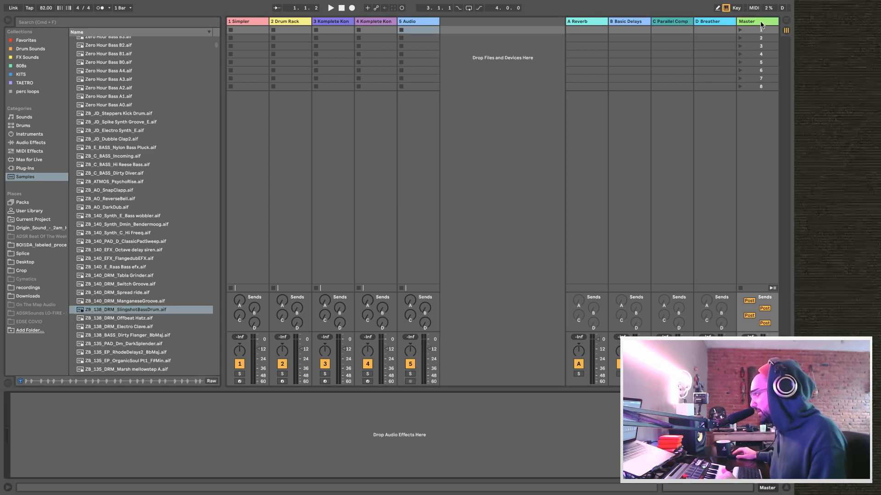
{"action": "left_click", "coordinate": [38, 143]}
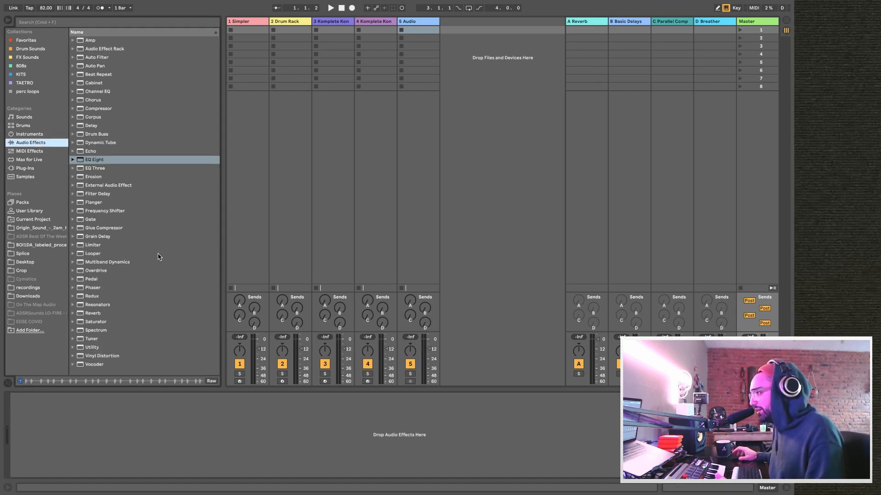
{"action": "left_click", "coordinate": [110, 228]}
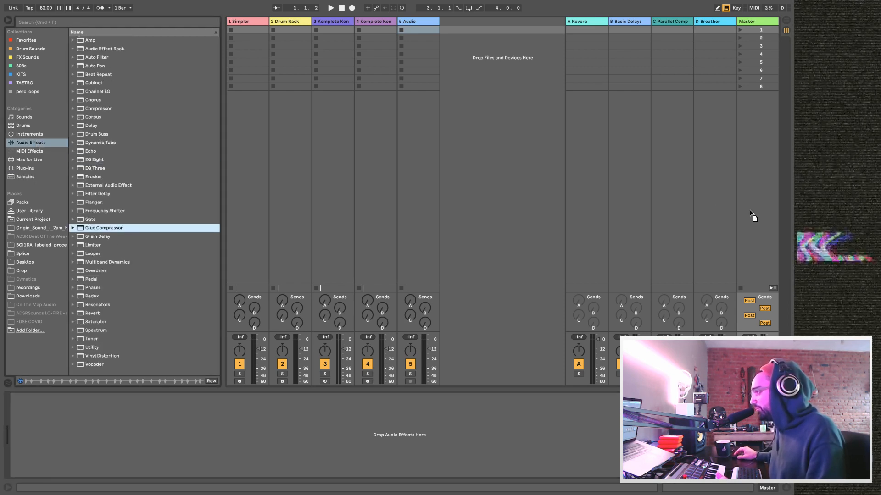
{"action": "key", "text": "Return"}
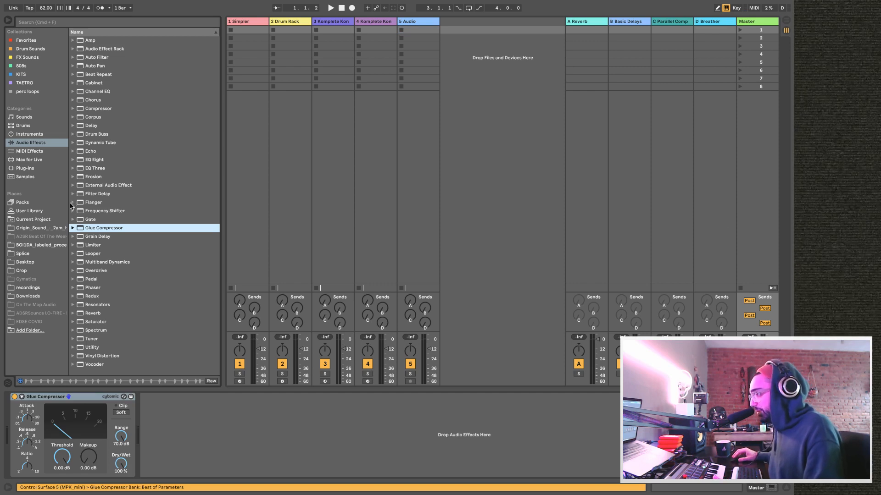
Load the Mastering - Make It Loud preset into the Master's Glue Compressor and raise its Makeup to 6.67 dB.
{"action": "left_click", "coordinate": [73, 228]}
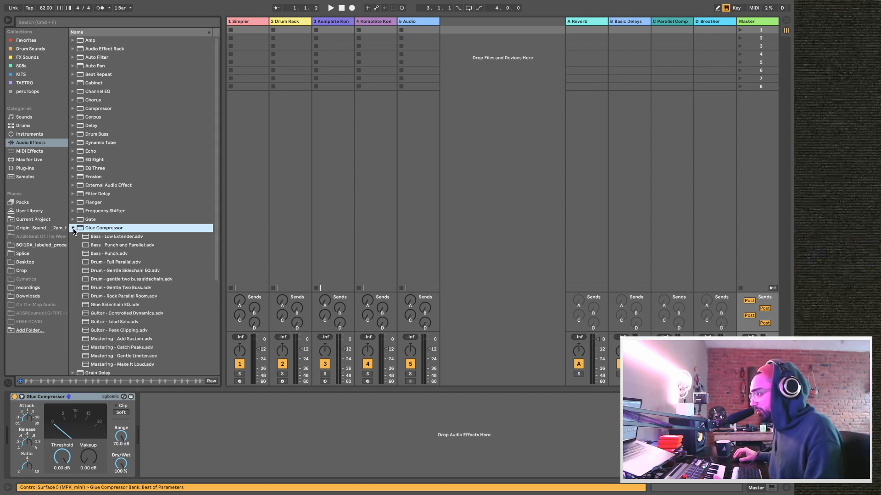
{"action": "double_click", "coordinate": [136, 365]}
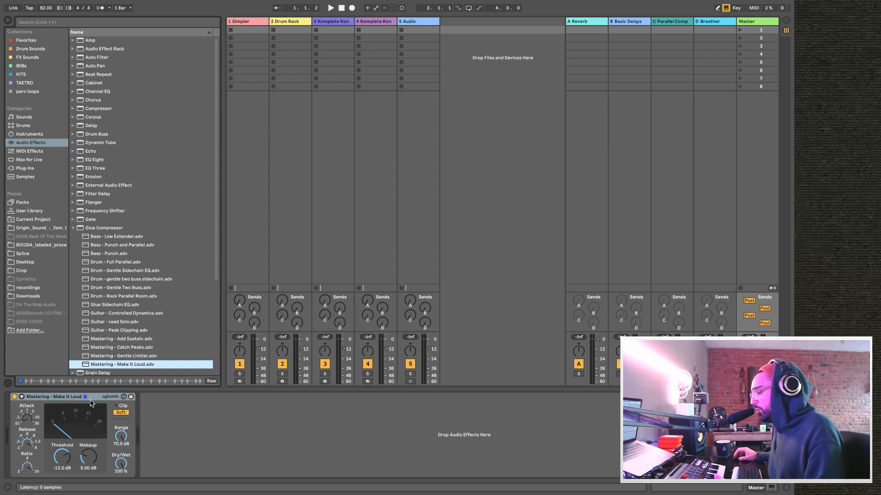
{"action": "left_click_drag", "start_coordinate": [84, 463], "coordinate": [84, 463]}
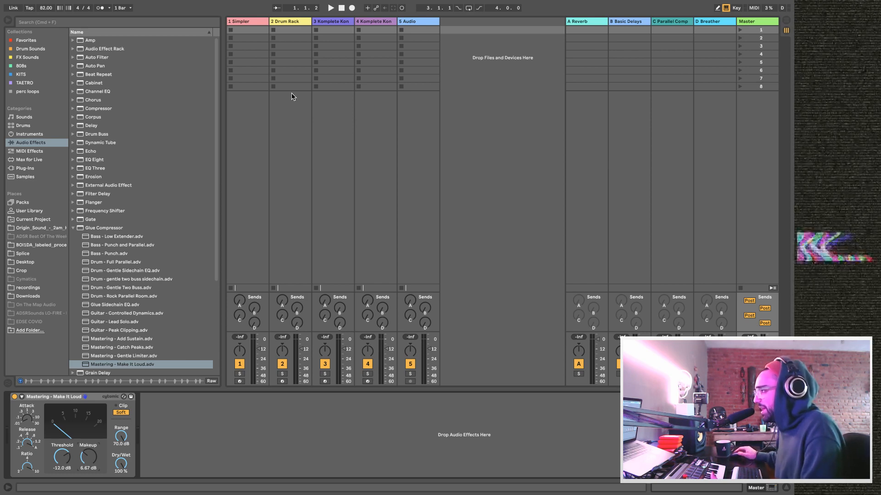
Delete the Simpler, Drum Rack and both Komplete Kontrol tracks, keeping only the audio track.
{"action": "left_click", "coordinate": [246, 21]}
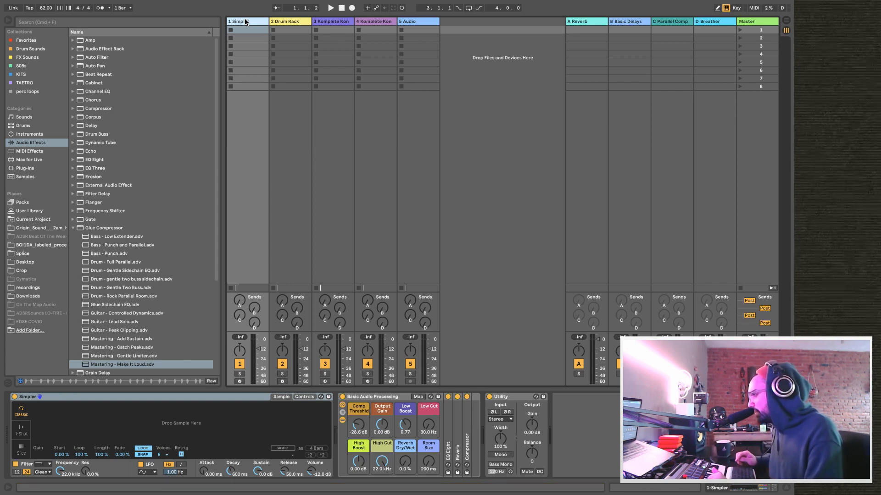
{"action": "key", "text": "Delete"}
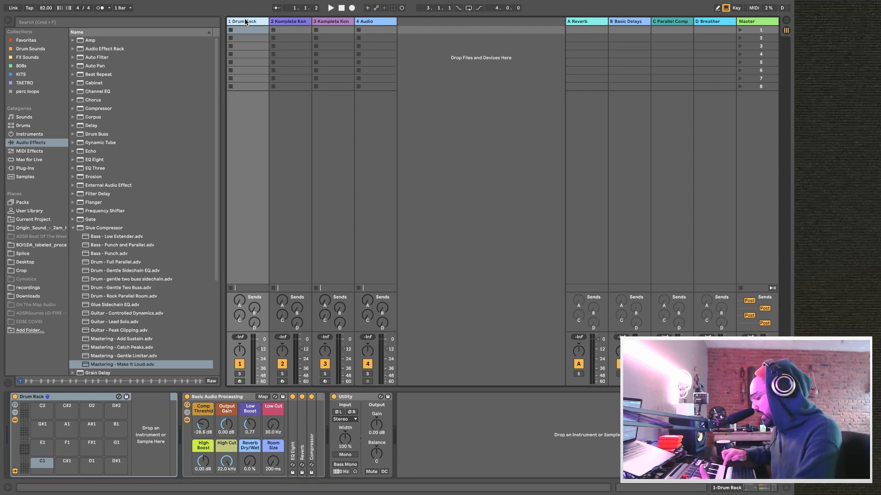
{"action": "key", "text": "Delete"}
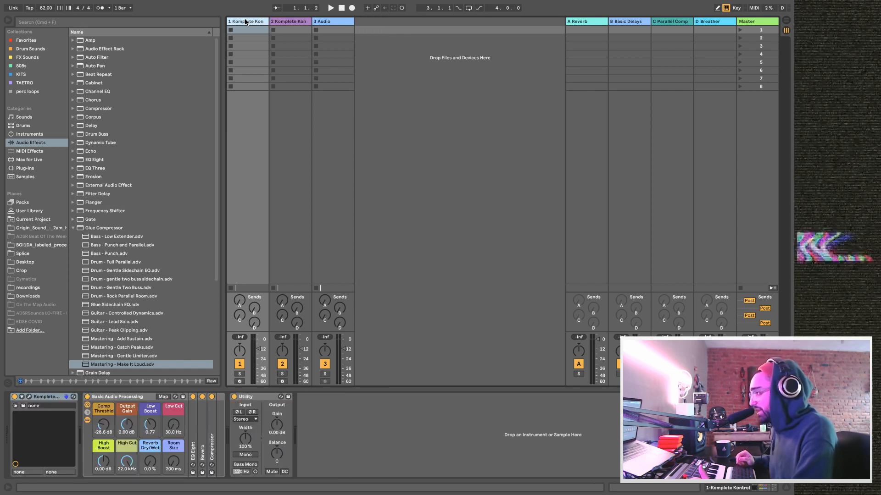
{"action": "key", "text": "Delete"}
{"action": "key", "text": "Delete"}
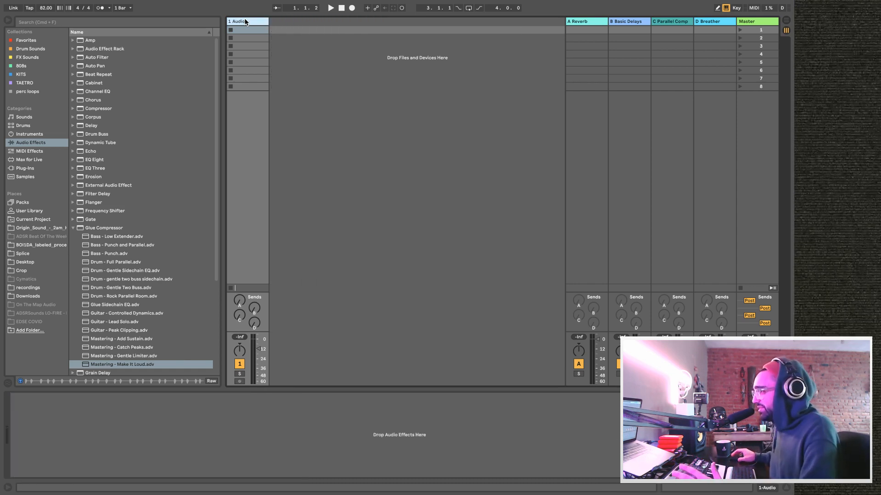
{"action": "mouse_move", "coordinate": [120, 4]}
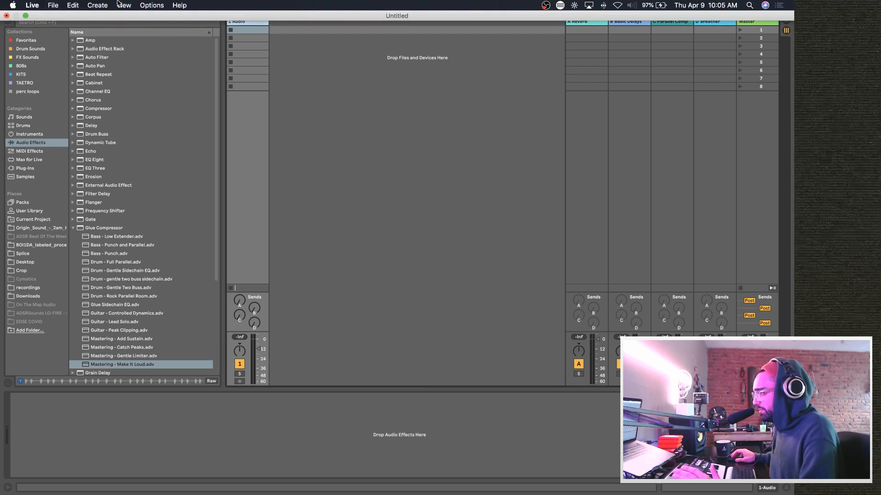
{"action": "left_click", "coordinate": [53, 6]}
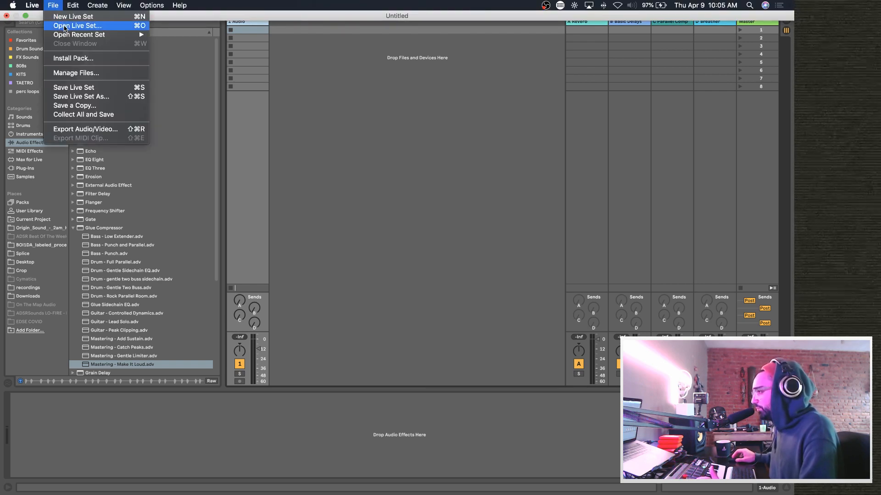
{"action": "left_click", "coordinate": [365, 76]}
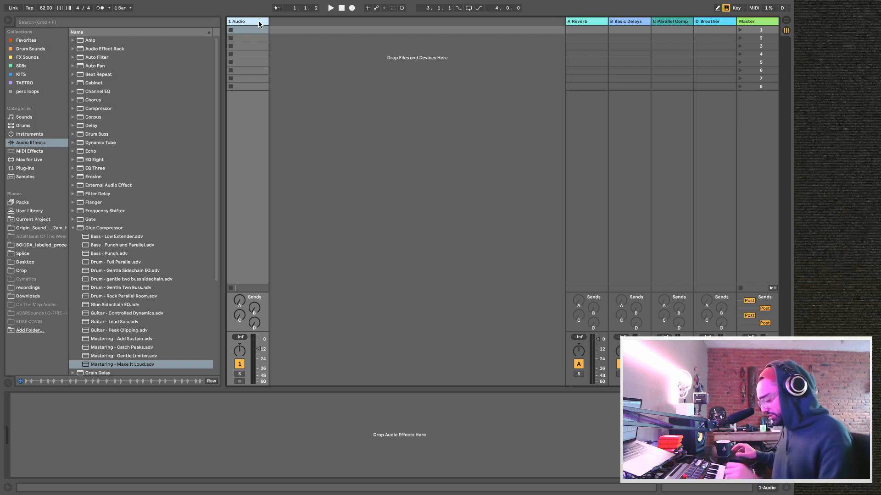
Insert a new MIDI track and remove its default Basic Audio Processing rack and Utility device.
{"action": "key", "text": "super+shift+t"}
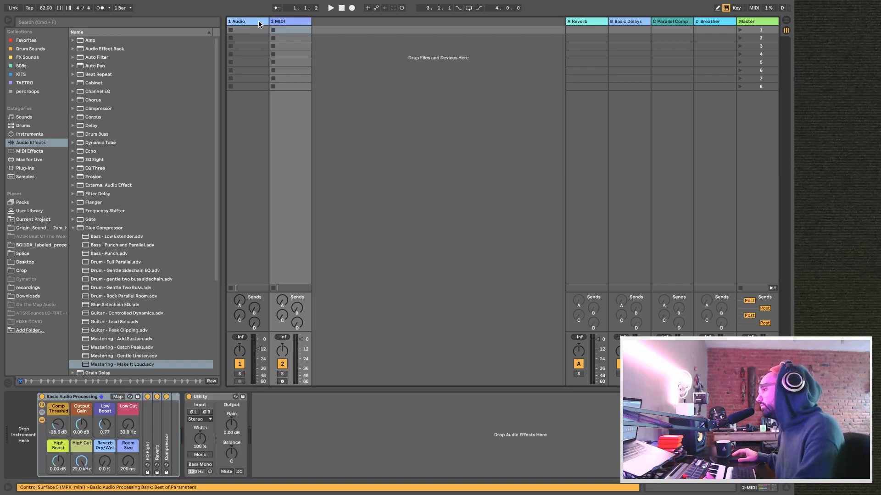
{"action": "left_click", "coordinate": [70, 398]}
{"action": "key", "text": "Delete"}
{"action": "key", "text": "Delete"}
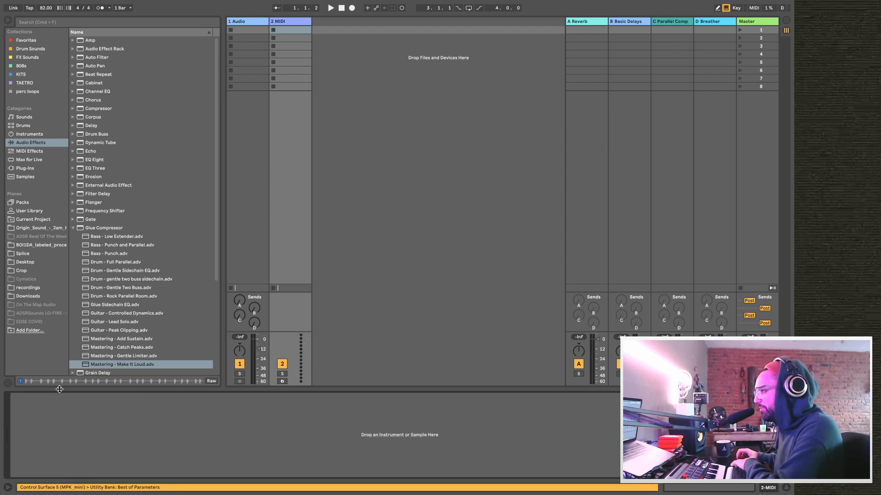
Delete the audio track so the set holds only the empty MIDI track.
{"action": "left_click", "coordinate": [243, 21]}
{"action": "key", "text": "Delete"}
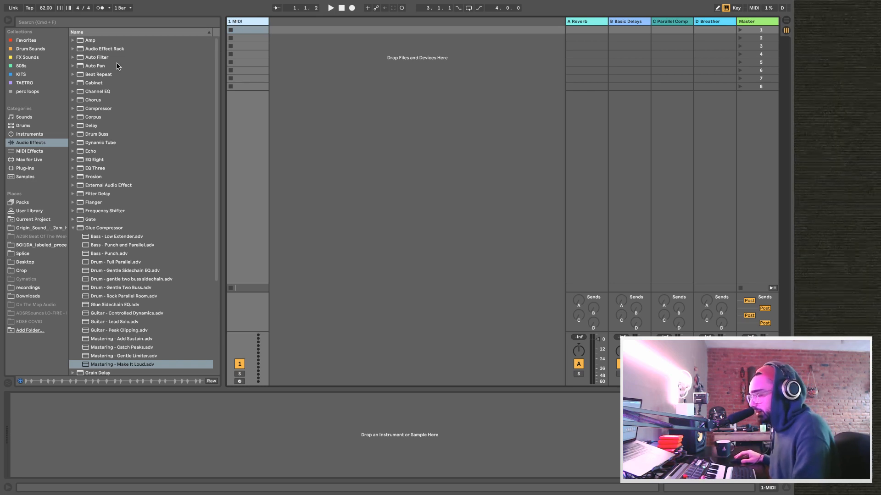
Audition the Instrument Rack's Synth Keys presets one after another, from Analog Drawbar through to Light Waze.
{"action": "left_click", "coordinate": [27, 133]}
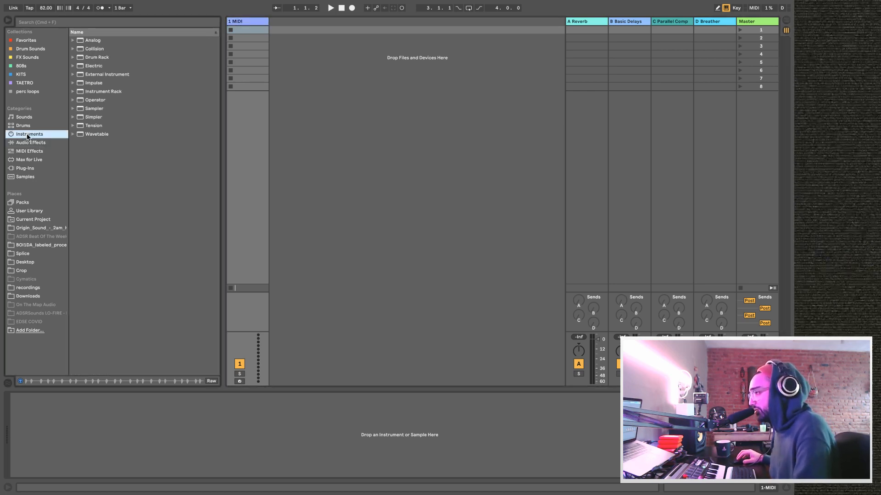
{"action": "left_click", "coordinate": [73, 93]}
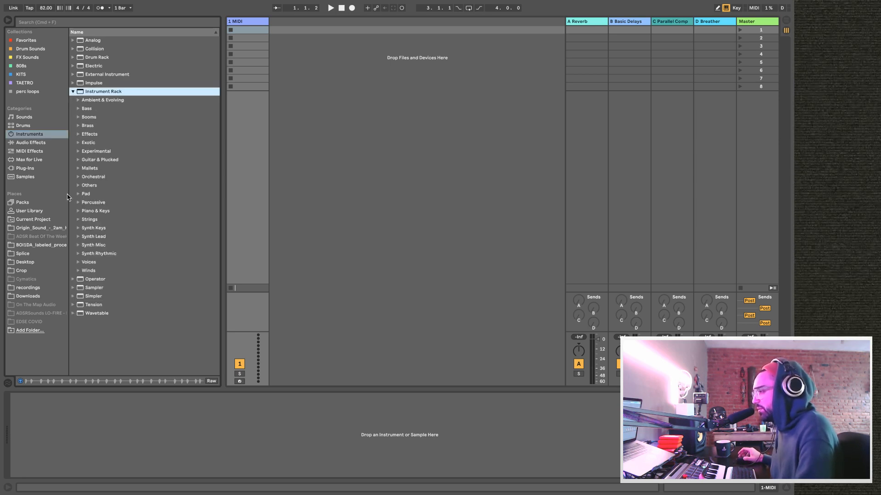
{"action": "left_click", "coordinate": [78, 229]}
{"action": "scroll", "coordinate": [105, 210], "scroll_direction": "down", "scroll_amount": 4}
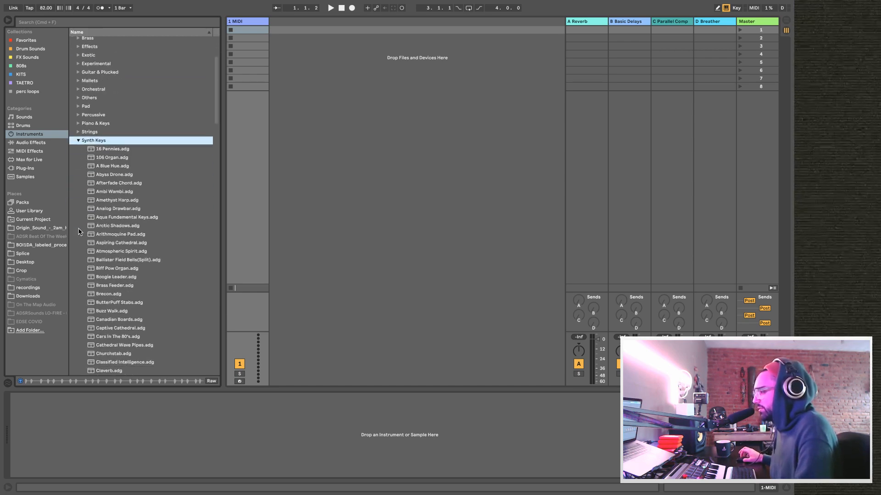
{"action": "left_click", "coordinate": [108, 207]}
{"action": "left_click", "coordinate": [116, 242]}
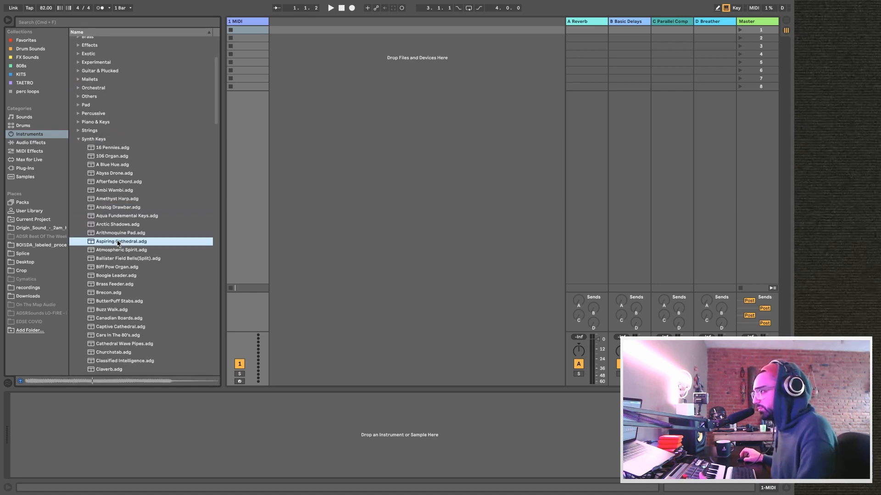
{"action": "scroll", "coordinate": [116, 243], "scroll_direction": "down", "scroll_amount": 3}
{"action": "left_click", "coordinate": [116, 246]}
{"action": "left_click", "coordinate": [117, 255]}
{"action": "scroll", "coordinate": [117, 255], "scroll_direction": "down", "scroll_amount": 3}
{"action": "left_click", "coordinate": [113, 255]}
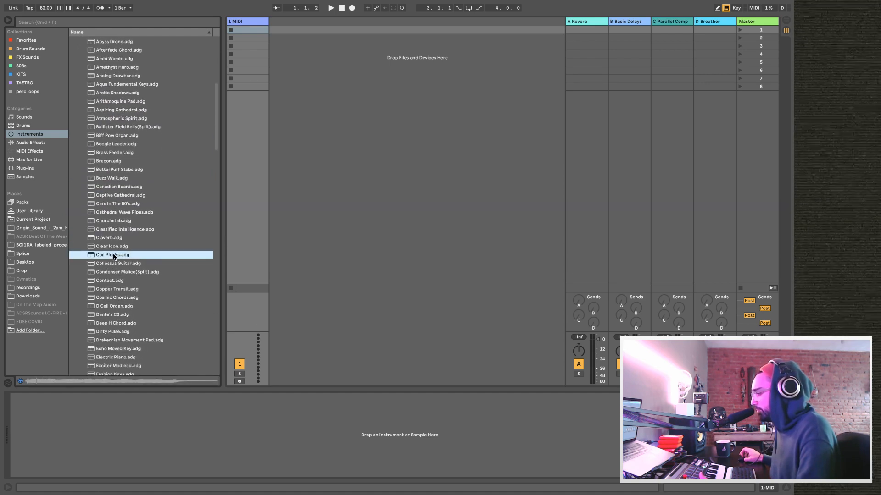
{"action": "scroll", "coordinate": [112, 283], "scroll_direction": "down", "scroll_amount": 2}
{"action": "left_click", "coordinate": [112, 284]}
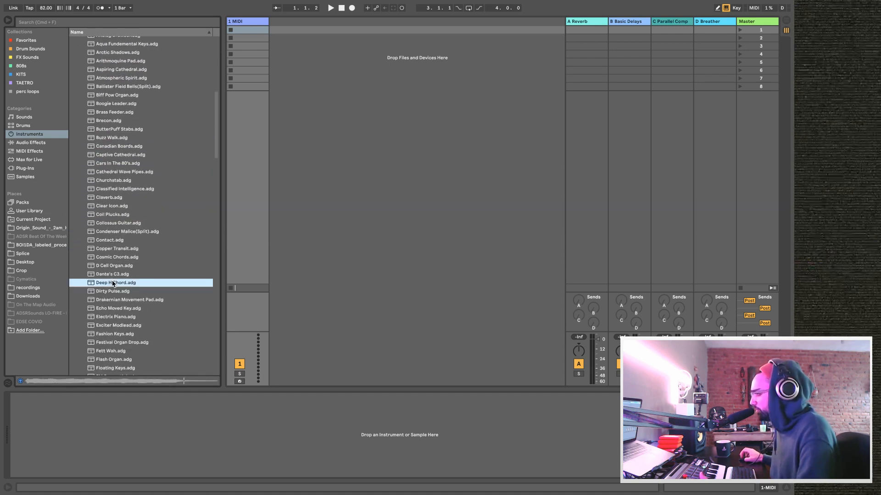
{"action": "left_click", "coordinate": [114, 330]}
{"action": "scroll", "coordinate": [114, 329], "scroll_direction": "down", "scroll_amount": 3}
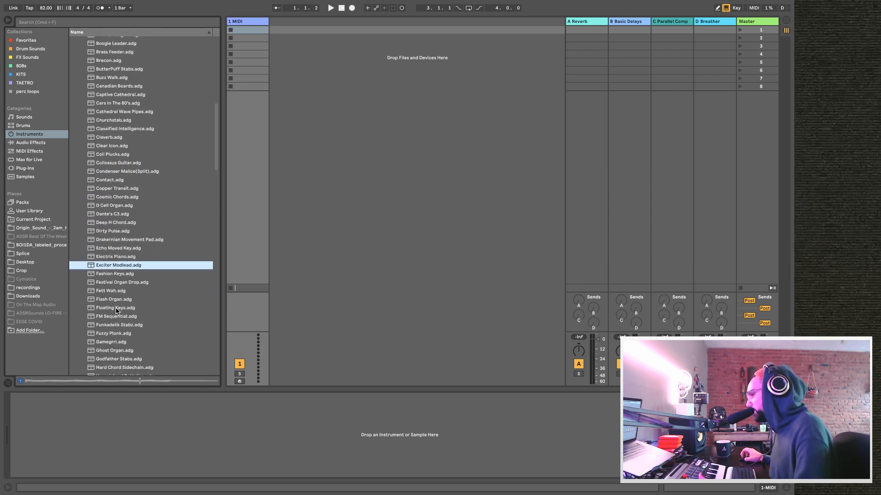
{"action": "left_click", "coordinate": [117, 310]}
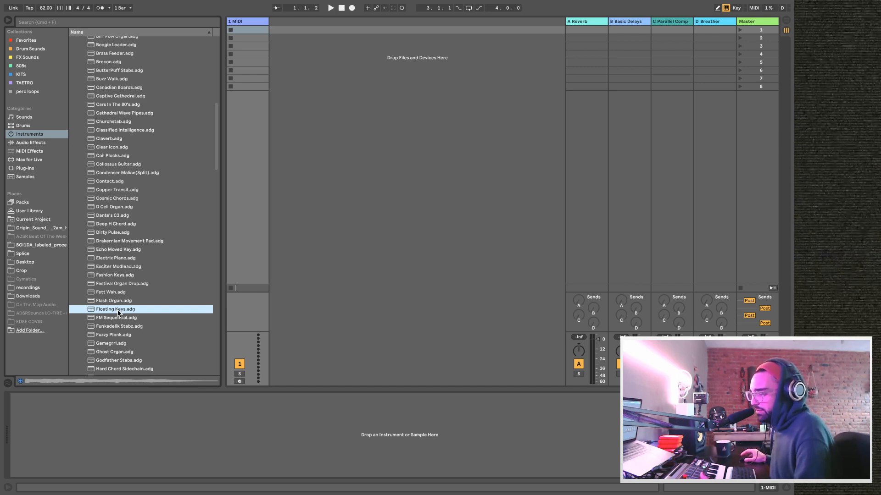
{"action": "left_click", "coordinate": [116, 326]}
{"action": "scroll", "coordinate": [117, 321], "scroll_direction": "down", "scroll_amount": 3}
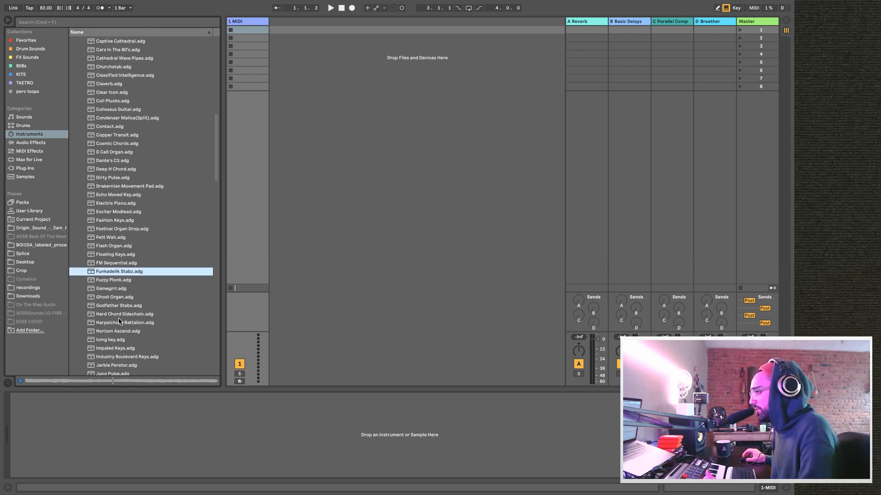
{"action": "left_click", "coordinate": [119, 315]}
{"action": "scroll", "coordinate": [119, 315], "scroll_direction": "down", "scroll_amount": 4}
{"action": "left_click", "coordinate": [119, 314]}
{"action": "scroll", "coordinate": [119, 315], "scroll_direction": "down", "scroll_amount": 3}
{"action": "left_click", "coordinate": [117, 313]}
{"action": "scroll", "coordinate": [117, 307], "scroll_direction": "down", "scroll_amount": 3}
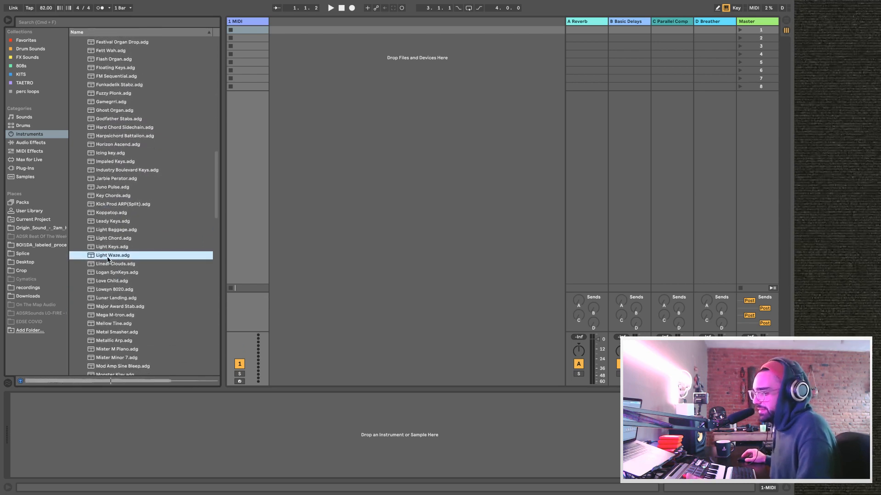
Load the Light Waze preset onto the MIDI track and arm the track for recording.
{"action": "double_click", "coordinate": [108, 259]}
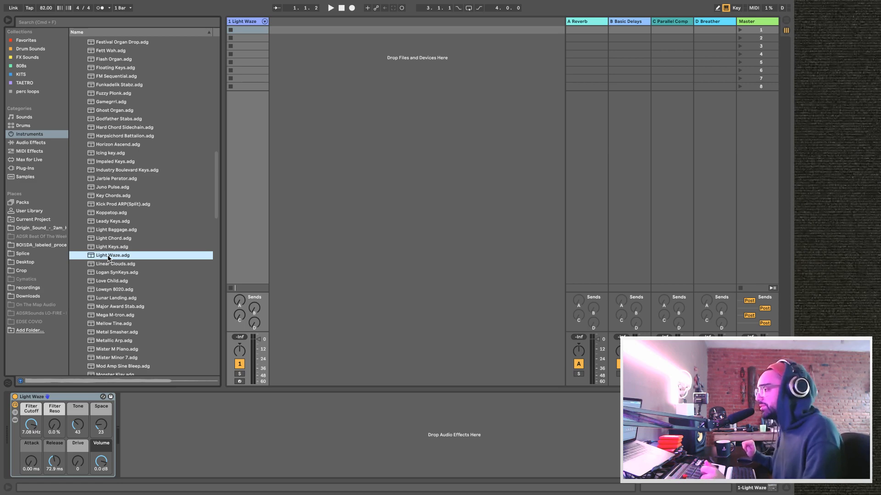
{"action": "left_click", "coordinate": [239, 381]}
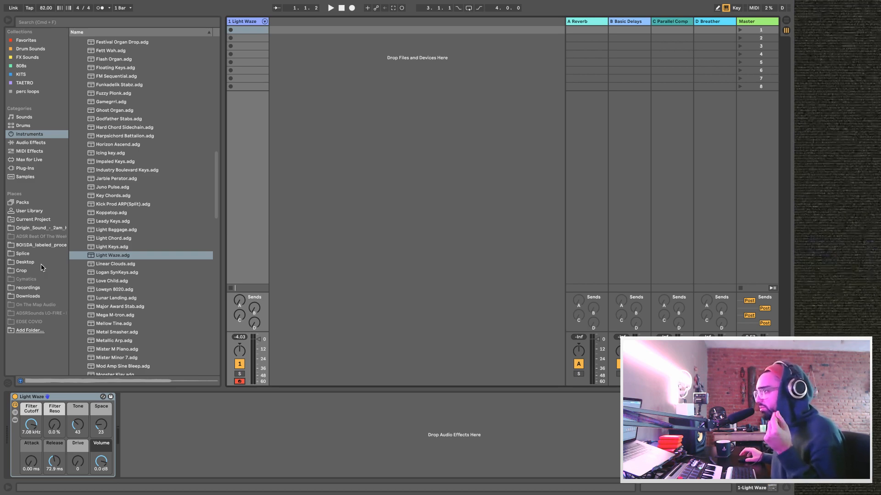
Tap in a tempo, set it to 106 BPM and turn on the metronome.
{"action": "left_click", "coordinate": [28, 9]}
{"action": "left_click", "coordinate": [29, 9]}
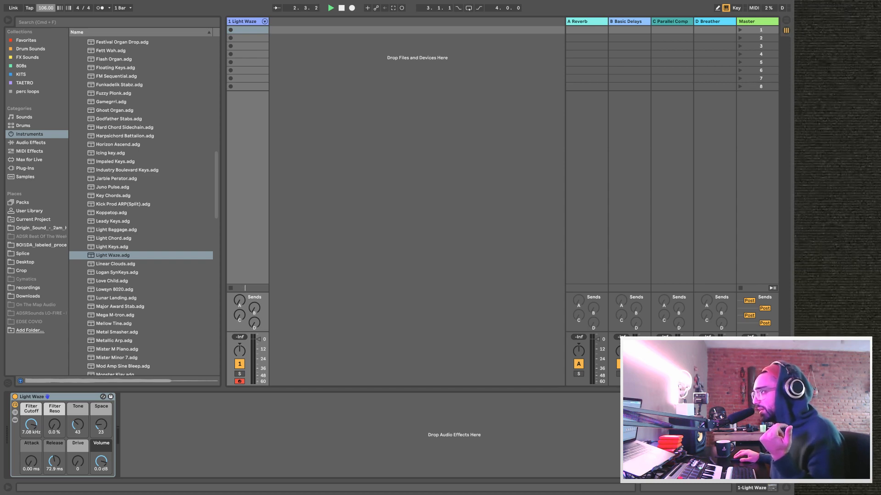
{"action": "left_click_drag", "start_coordinate": [44, 12], "coordinate": [45, 9]}
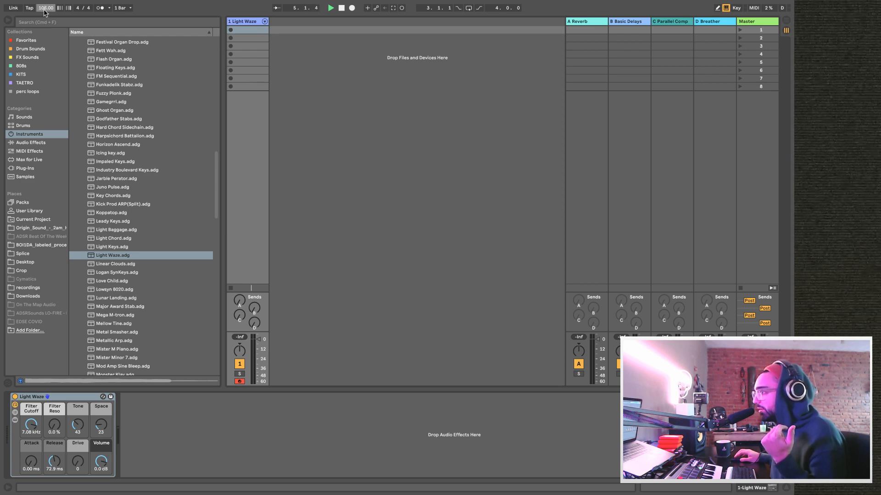
{"action": "left_click", "coordinate": [100, 8]}
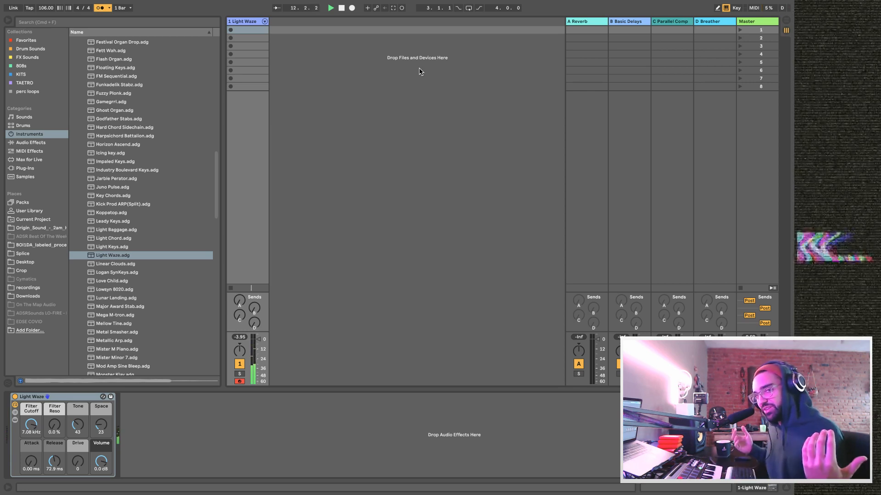
Set the tempo to 112 BPM and record a MIDI clip into the first slot of the Light Waze track.
{"action": "left_click_drag", "start_coordinate": [48, 9], "coordinate": [48, 6]}
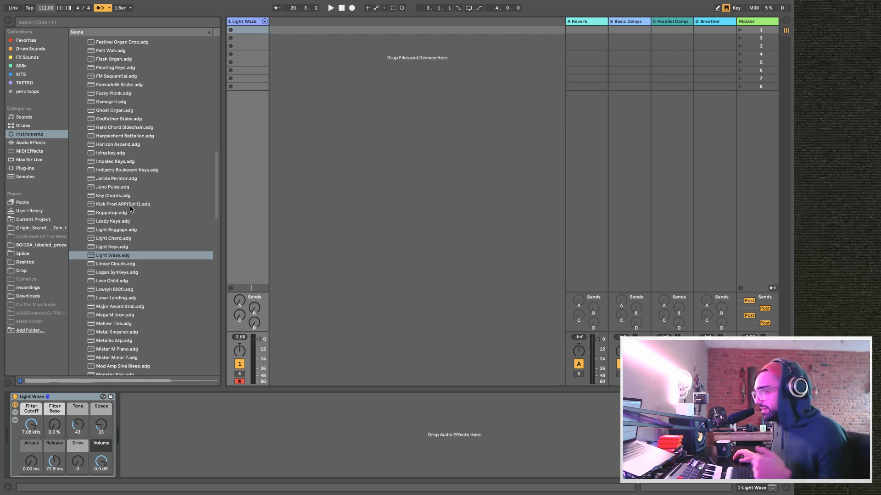
{"action": "left_click", "coordinate": [231, 31]}
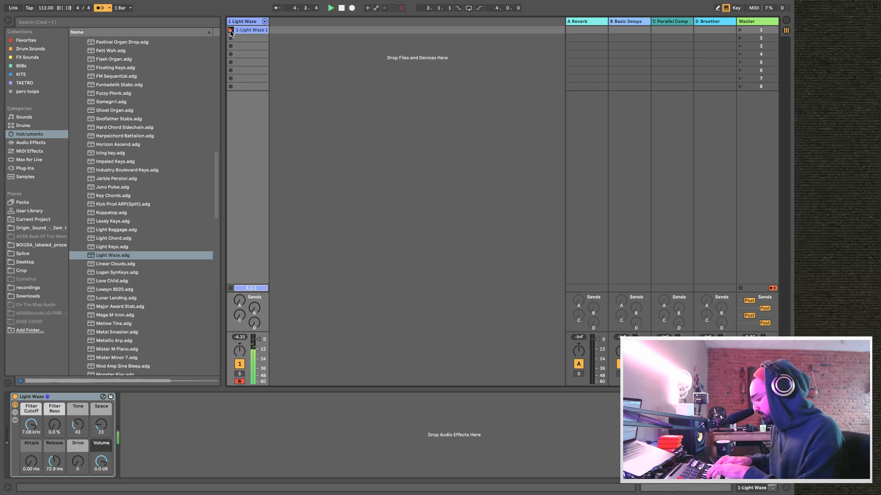
{"action": "left_click", "coordinate": [231, 29]}
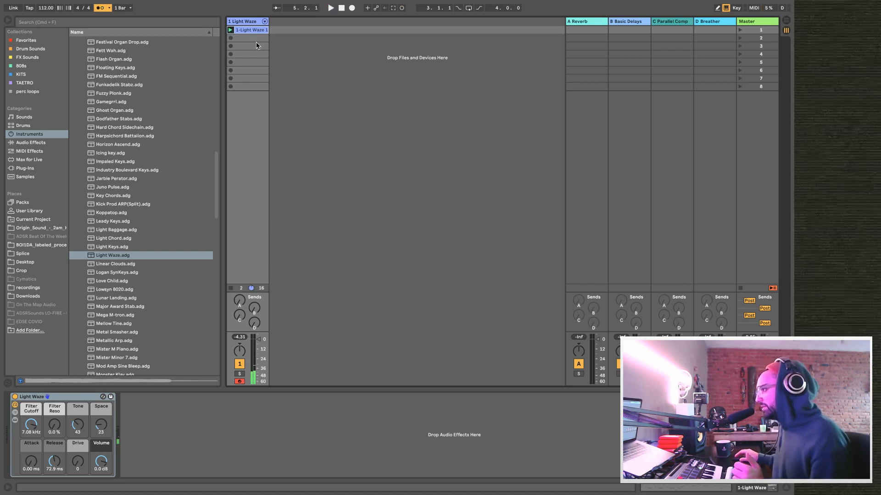
Quantize the notes of the recorded Light Waze clip to 1/16 with an amount of 82%, adjusting note starts.
{"action": "double_click", "coordinate": [247, 31]}
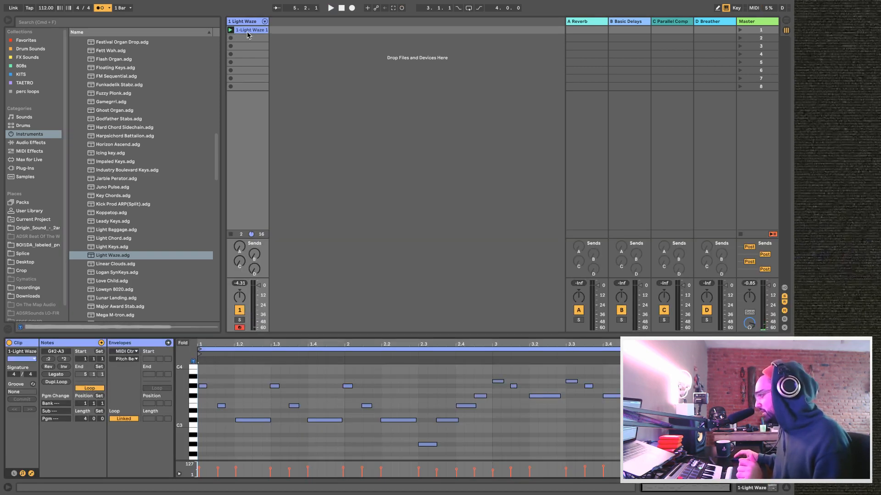
{"action": "left_click_drag", "start_coordinate": [360, 336], "coordinate": [360, 304]}
{"action": "left_click", "coordinate": [382, 349]}
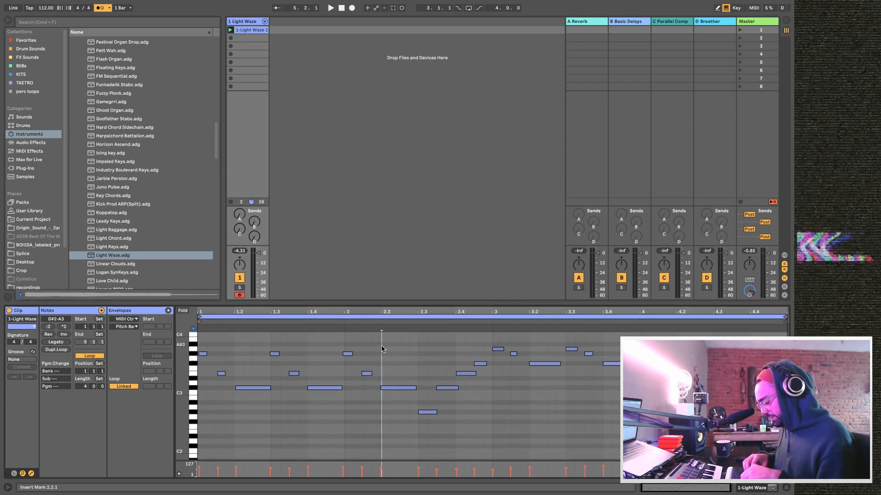
{"action": "key", "text": "super+shift+u"}
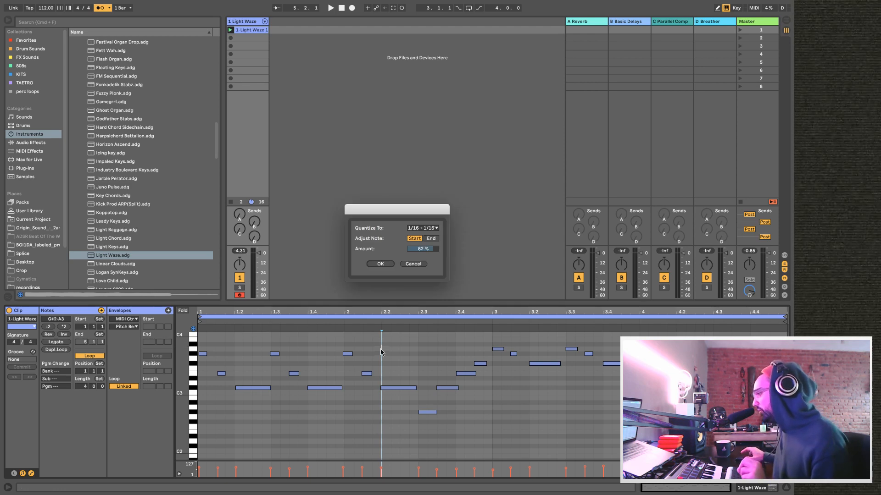
{"action": "left_click", "coordinate": [416, 228]}
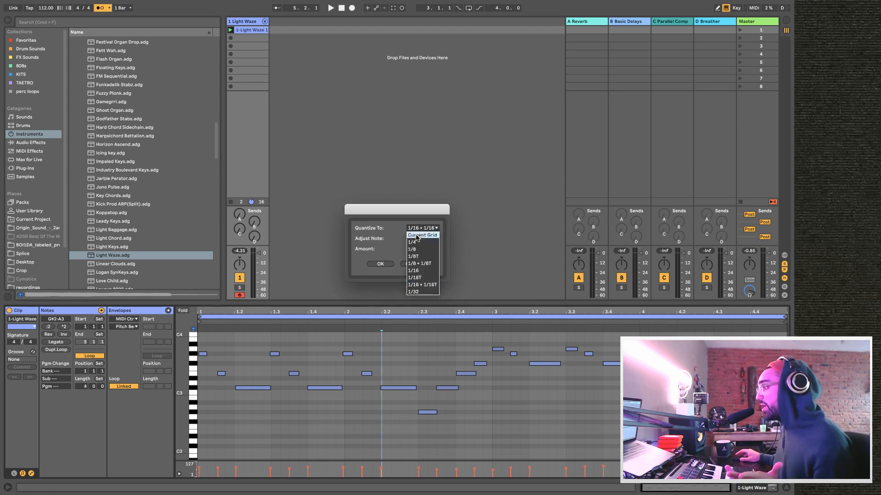
{"action": "left_click", "coordinate": [423, 271]}
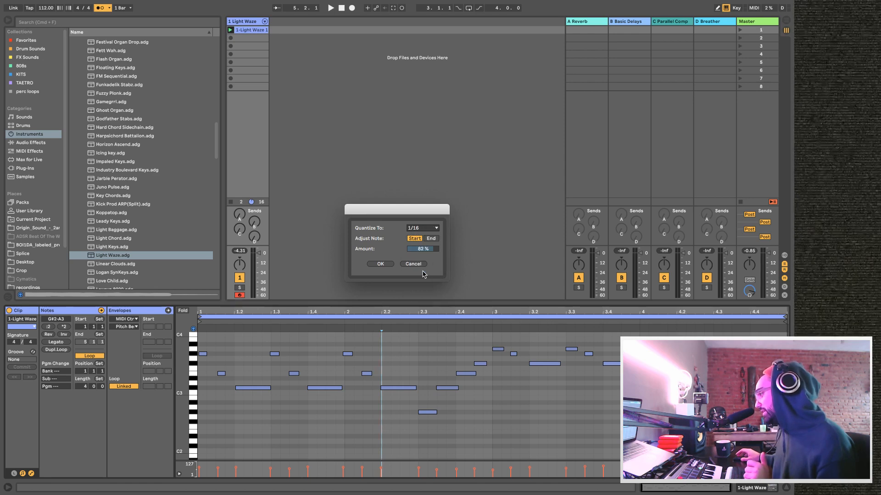
{"action": "left_click", "coordinate": [384, 264]}
Play back the quantized clip with the metronome turned off and show the Light Waze track's devices.
{"action": "key", "text": "space"}
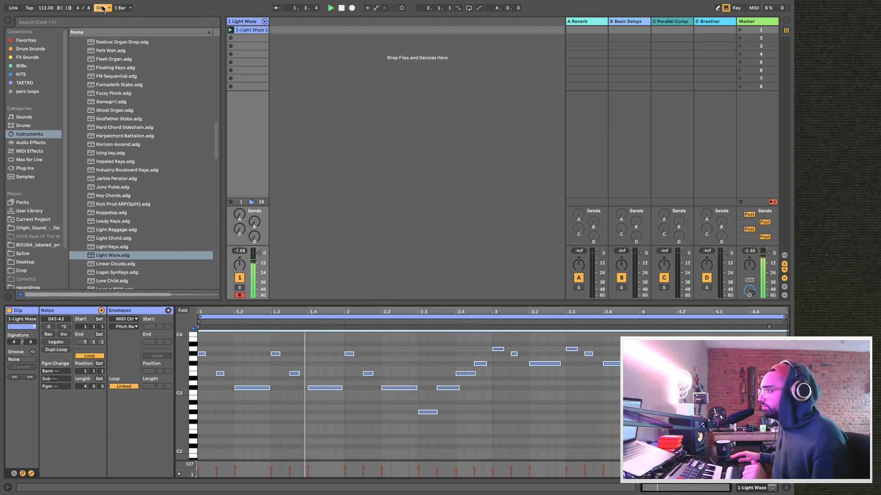
{"action": "left_click", "coordinate": [244, 21]}
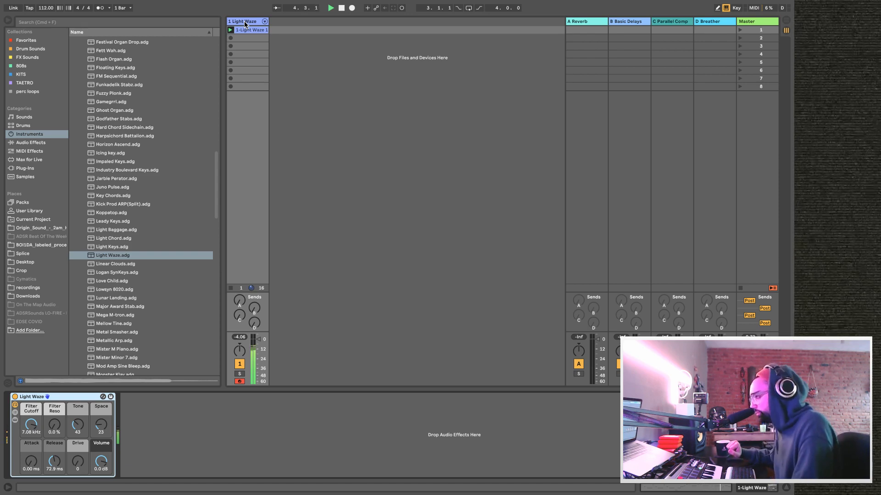
{"action": "key", "text": "space"}
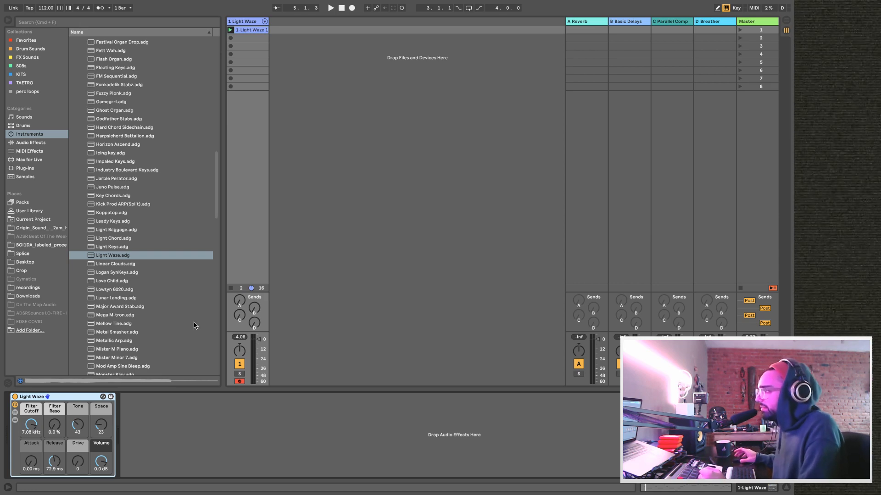
Add an EQ Eight to the Light Waze track and enlarge its frequency display while the clip plays.
{"action": "left_click", "coordinate": [41, 143]}
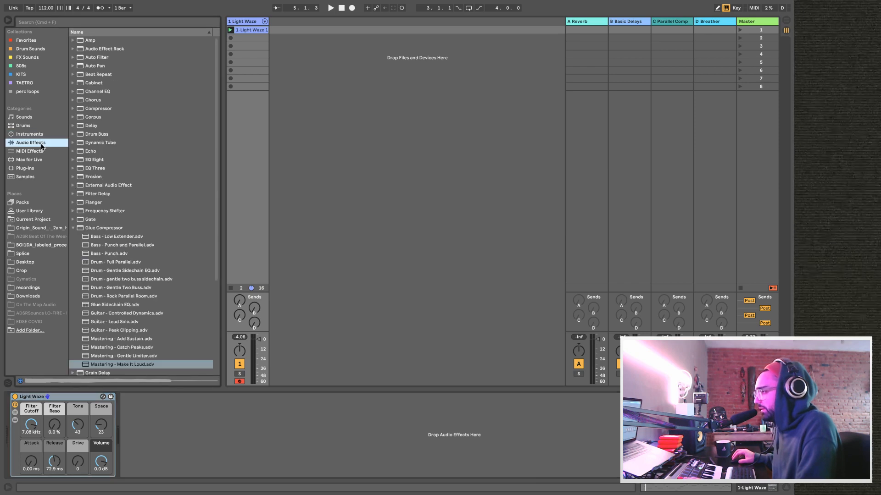
{"action": "left_click", "coordinate": [72, 229]}
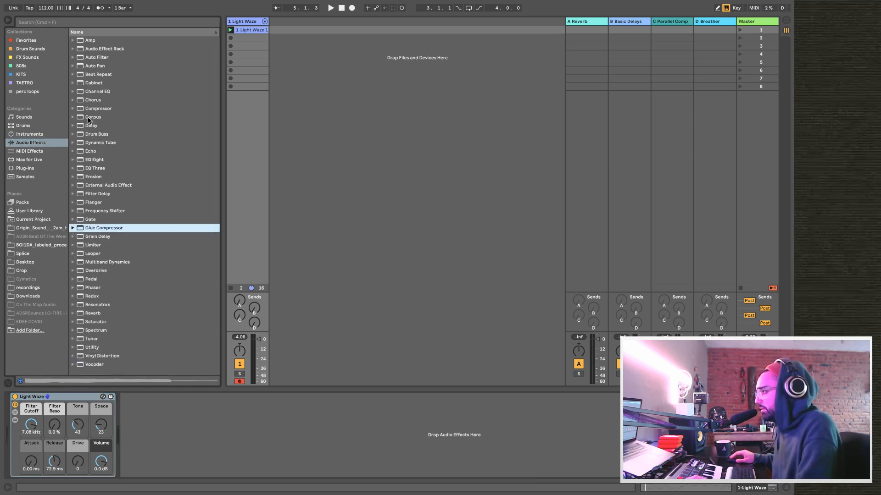
{"action": "left_click_drag", "start_coordinate": [100, 162], "coordinate": [243, 160]}
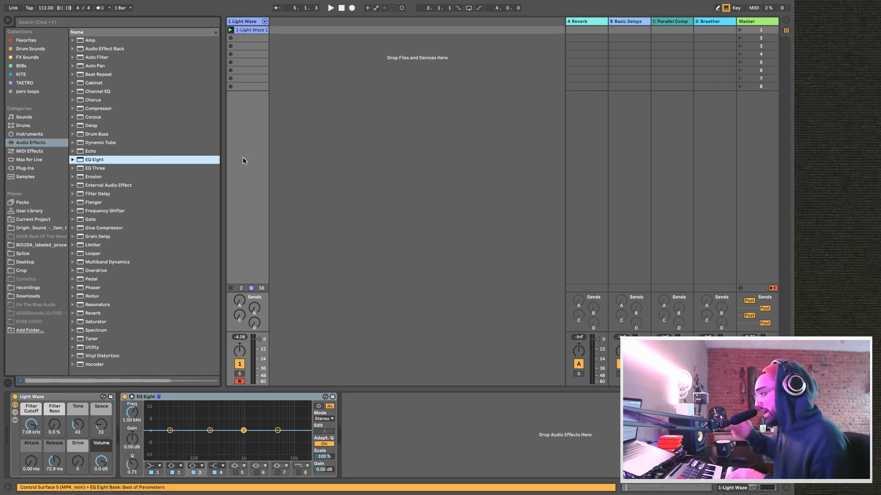
{"action": "key", "text": "space"}
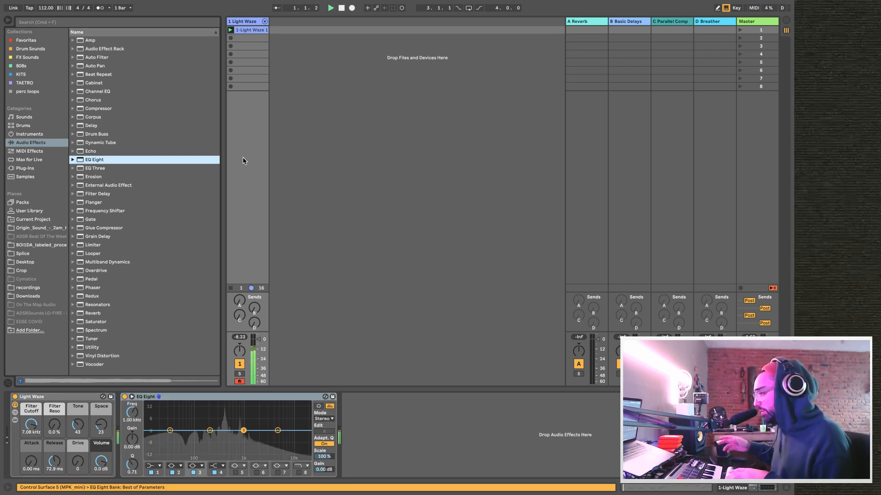
{"action": "left_click", "coordinate": [132, 397]}
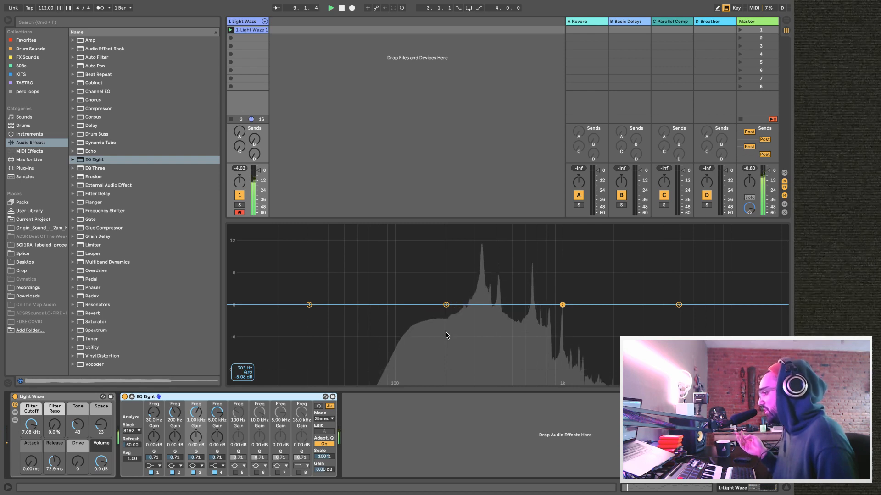
Shape the EQ Eight with a low cut at about 134 Hz on band 1 and about -4 dB at 203 Hz on band 2.
{"action": "left_click", "coordinate": [159, 467]}
{"action": "left_click", "coordinate": [154, 413]}
{"action": "left_click_drag", "start_coordinate": [309, 324], "coordinate": [461, 323]}
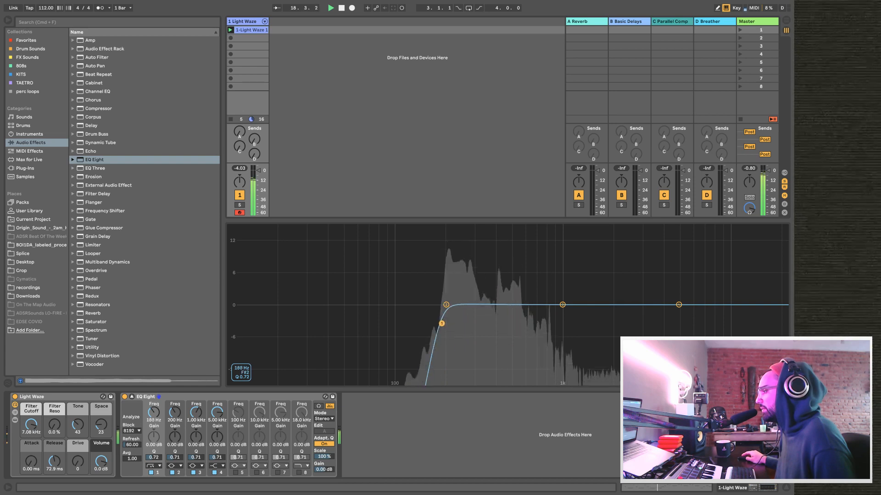
{"action": "left_click_drag", "start_coordinate": [417, 324], "coordinate": [446, 326]}
{"action": "left_click", "coordinate": [445, 306]}
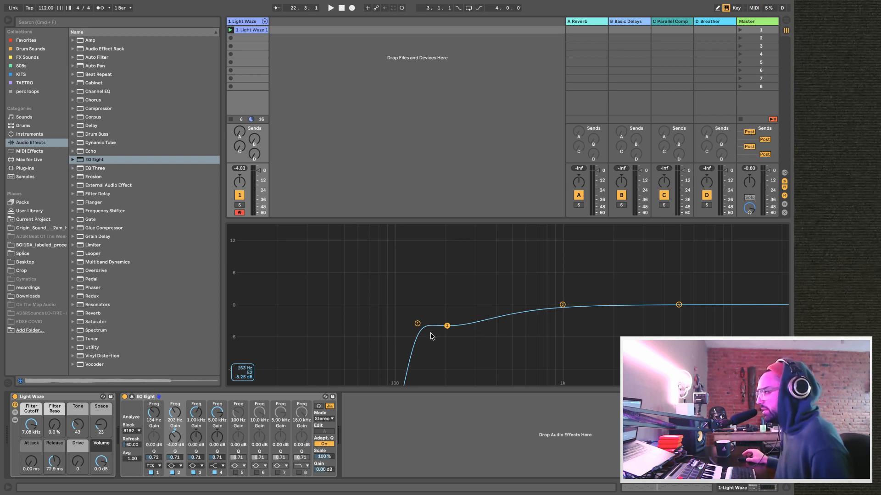
Add a Compressor after the EQ Eight and lower its threshold to -30 dB.
{"action": "left_click", "coordinate": [82, 110]}
{"action": "left_click_drag", "start_coordinate": [82, 110], "coordinate": [498, 434]}
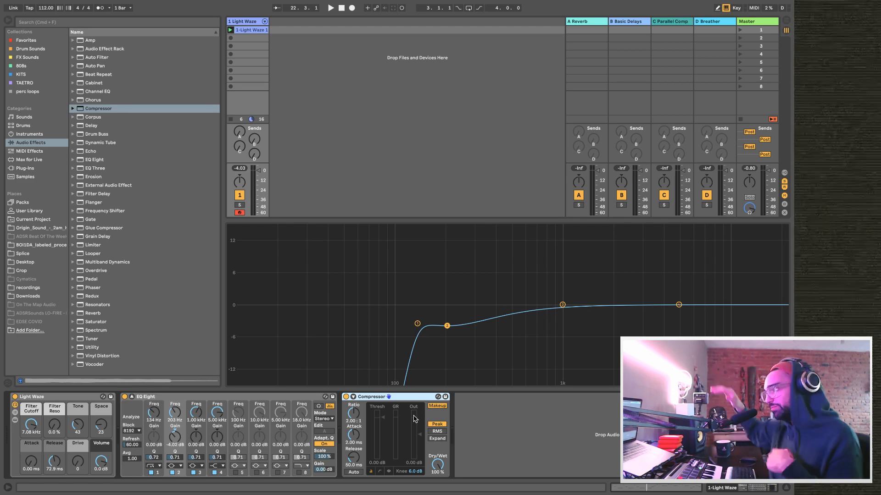
{"action": "left_click_drag", "start_coordinate": [380, 419], "coordinate": [380, 453]}
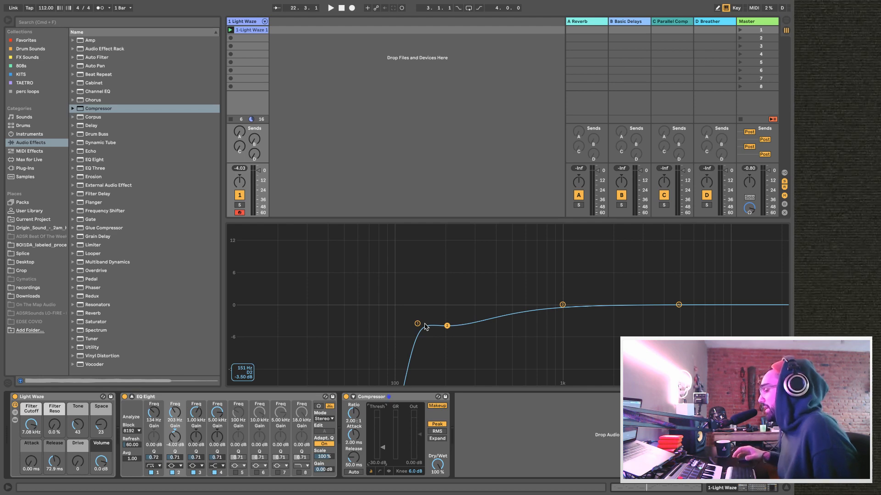
Play the clip and compare the sound with the Compressor bypassed and active.
{"action": "key", "text": "space"}
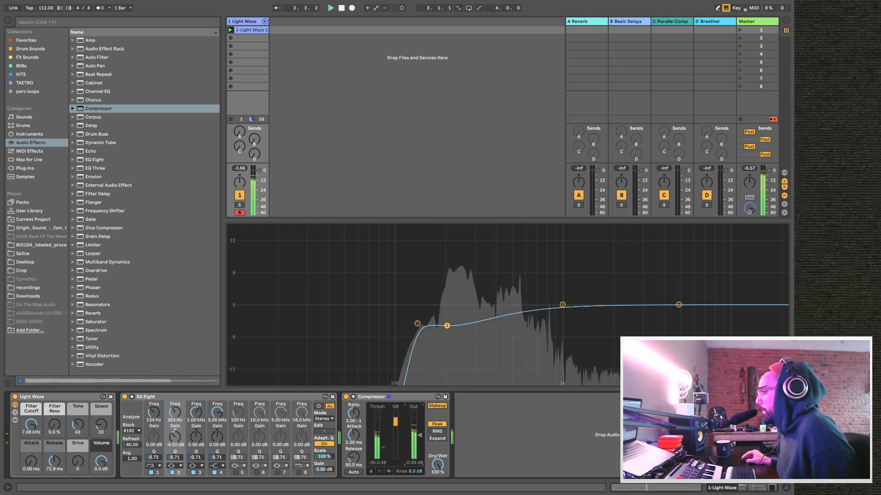
{"action": "left_click", "coordinate": [346, 397]}
{"action": "left_click", "coordinate": [346, 398]}
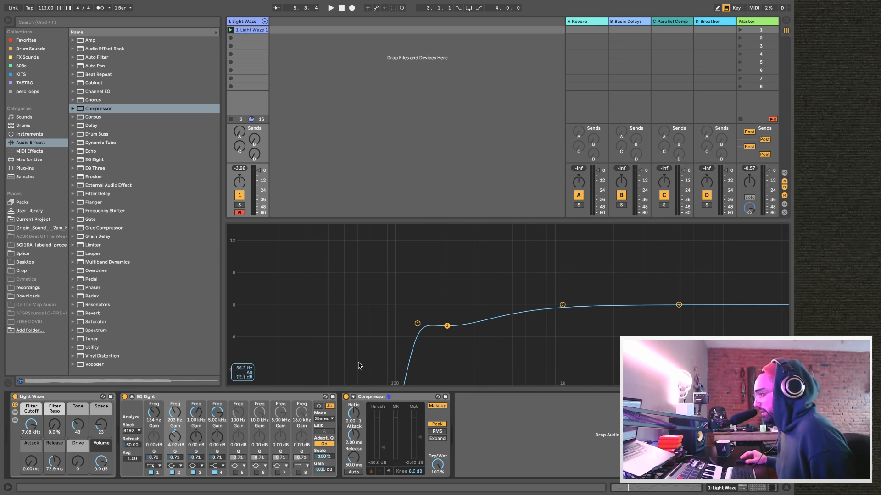
Try the Compressor ahead of the EQ Eight in the device chain, and move it back behind it.
{"action": "left_click", "coordinate": [380, 396]}
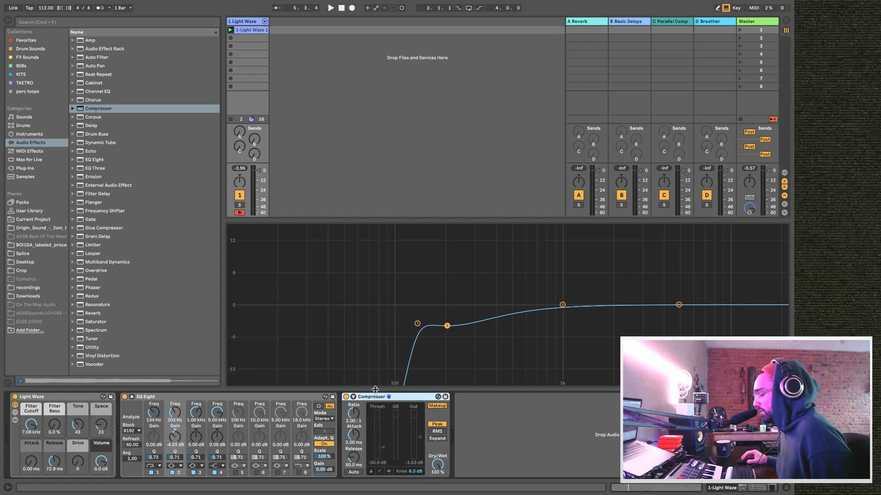
{"action": "left_click_drag", "start_coordinate": [375, 400], "coordinate": [159, 407]}
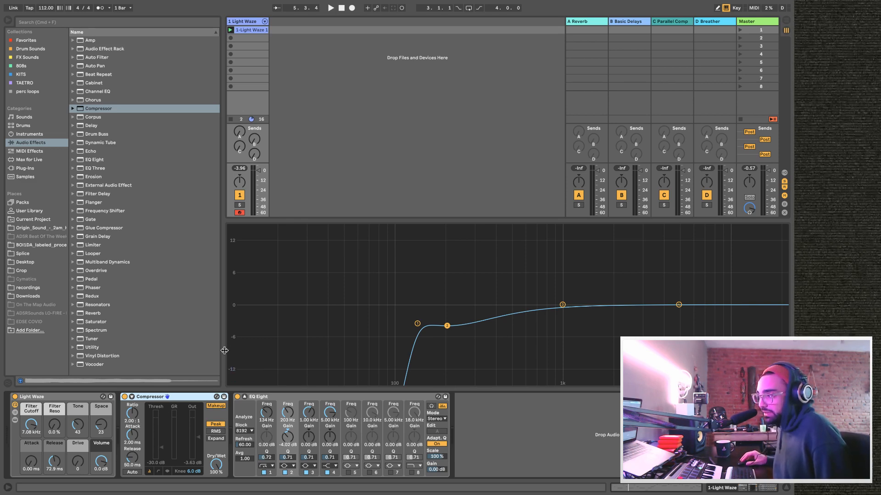
{"action": "left_click_drag", "start_coordinate": [149, 400], "coordinate": [485, 414]}
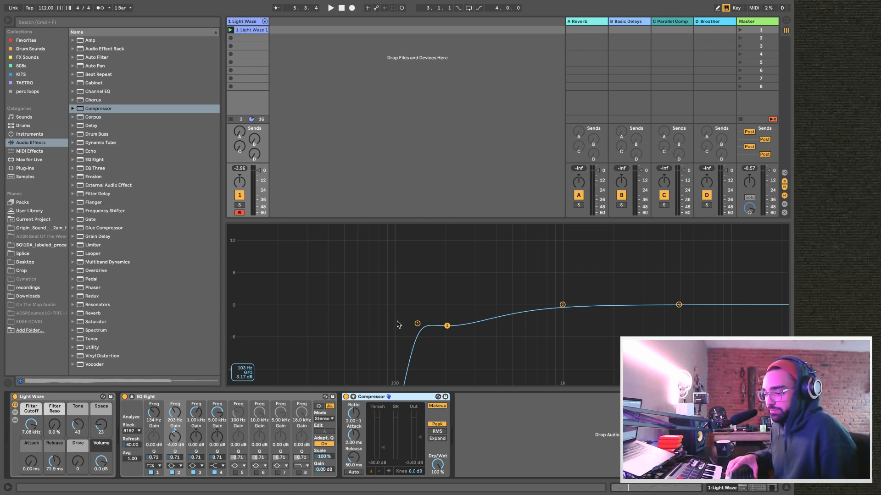
Reveal the devices inside the Light Waze rack, look through its effects from Chorus to Compressor and fold the Operator.
{"action": "key", "text": "space"}
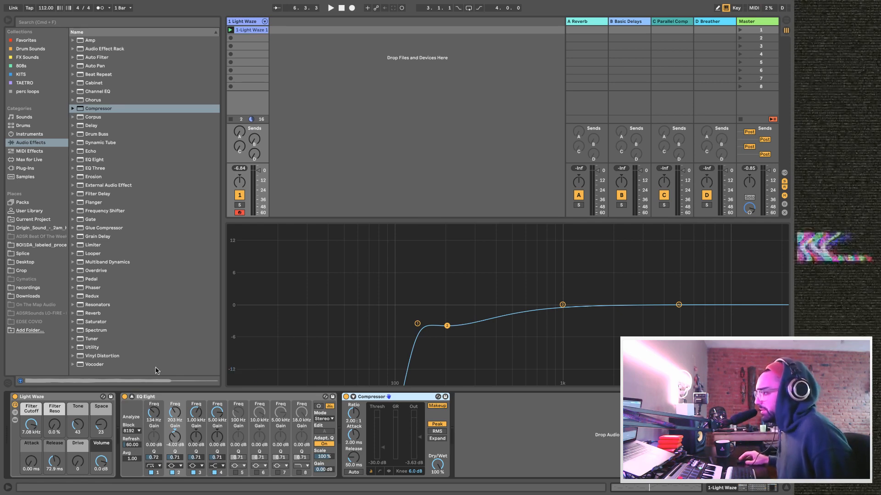
{"action": "left_click", "coordinate": [15, 420]}
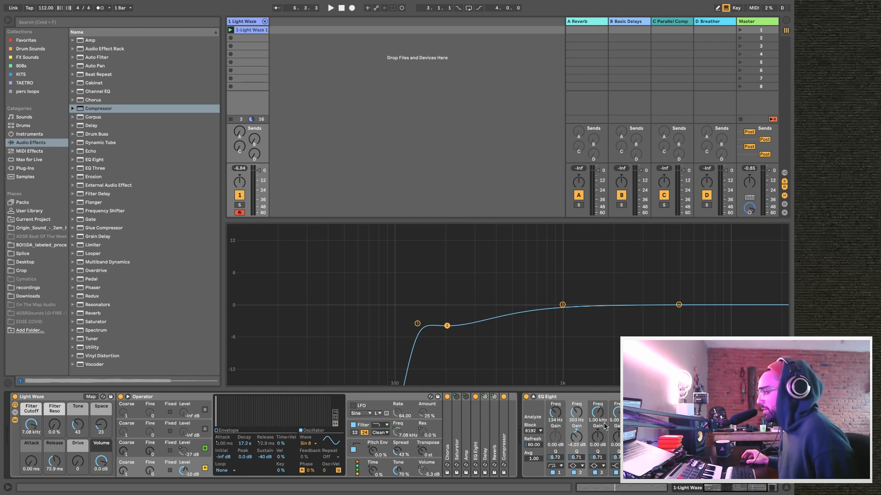
{"action": "left_click", "coordinate": [448, 435]}
{"action": "key", "text": "Right"}
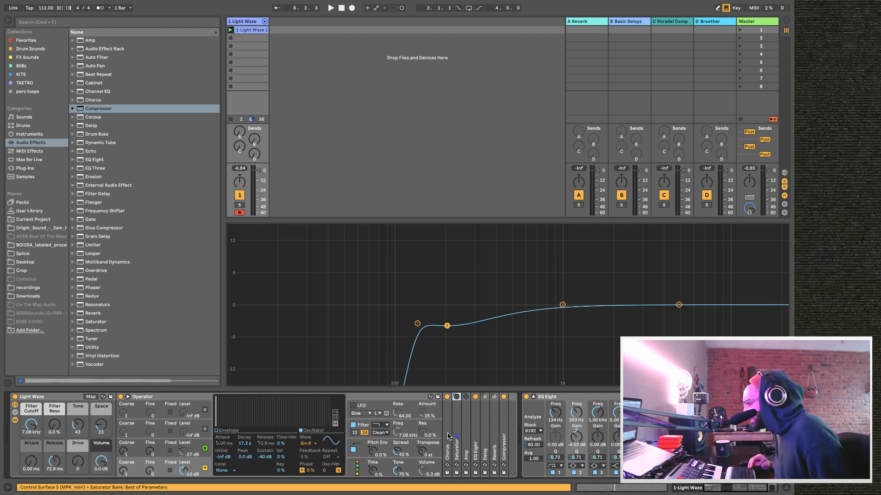
{"action": "key", "text": "Right"}
{"action": "key", "text": "Right"}
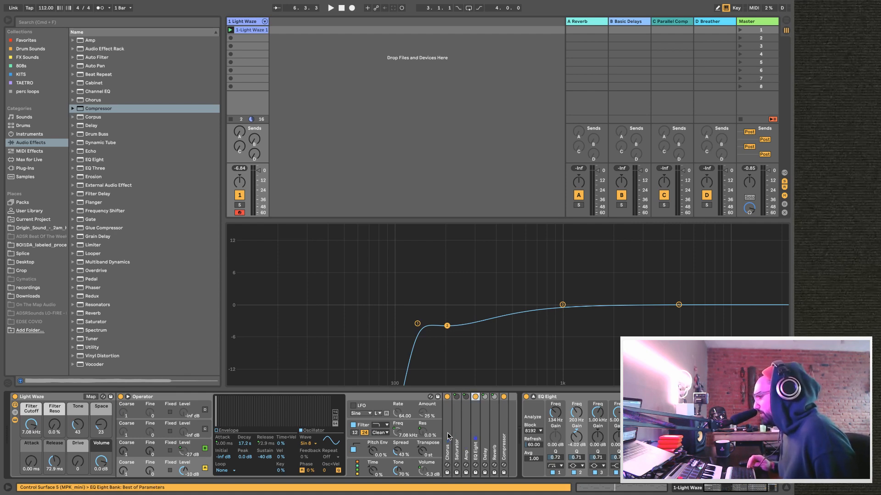
{"action": "key", "text": "Right"}
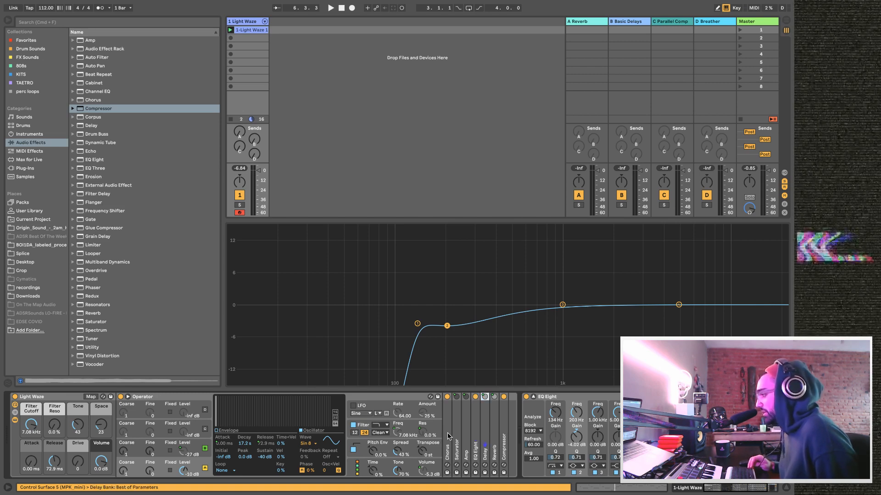
{"action": "key", "text": "Right"}
{"action": "key", "text": "Right"}
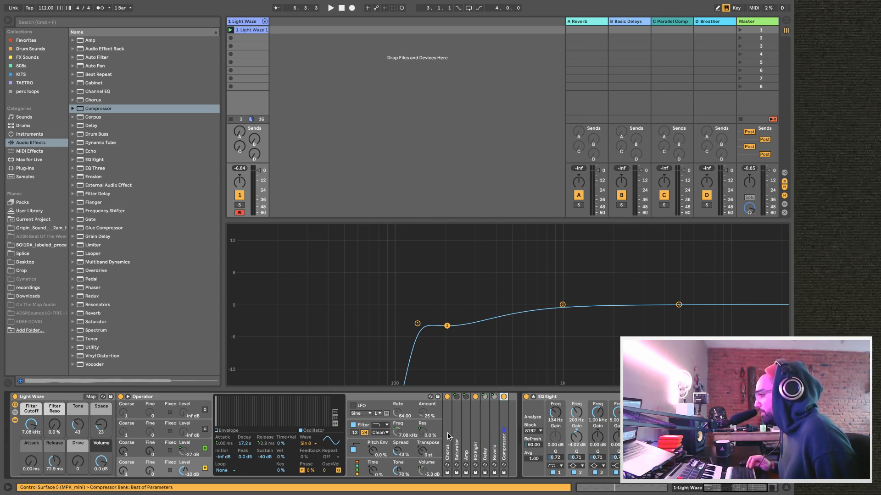
{"action": "left_click", "coordinate": [365, 397]}
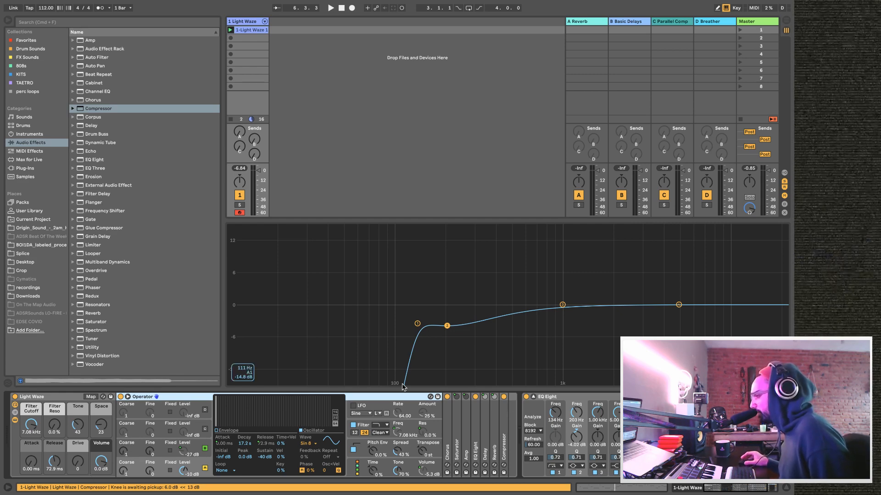
{"action": "double_click", "coordinate": [406, 400]}
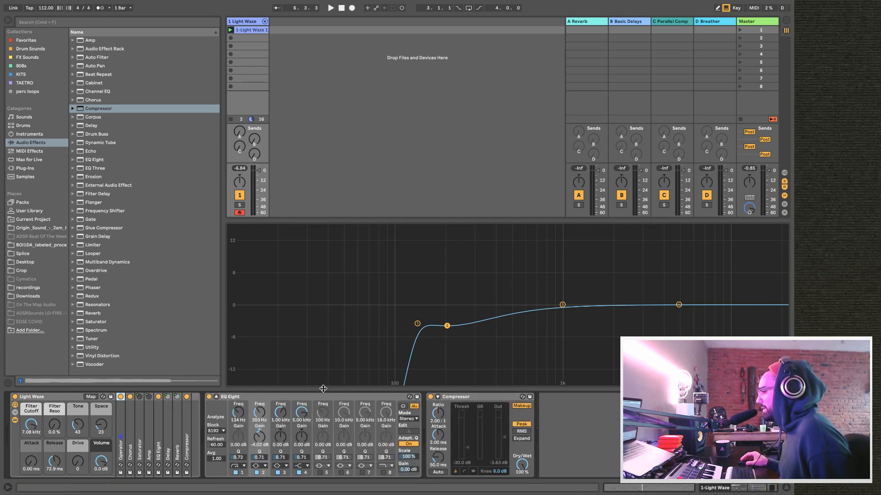
Set the Light Waze macros during playback: Filter Cutoff 3.86 kHz, Filter Reso 43%, Space 39, Attack 123 ms, Release 9.90 ms and Drive 6.
{"action": "key", "text": "space"}
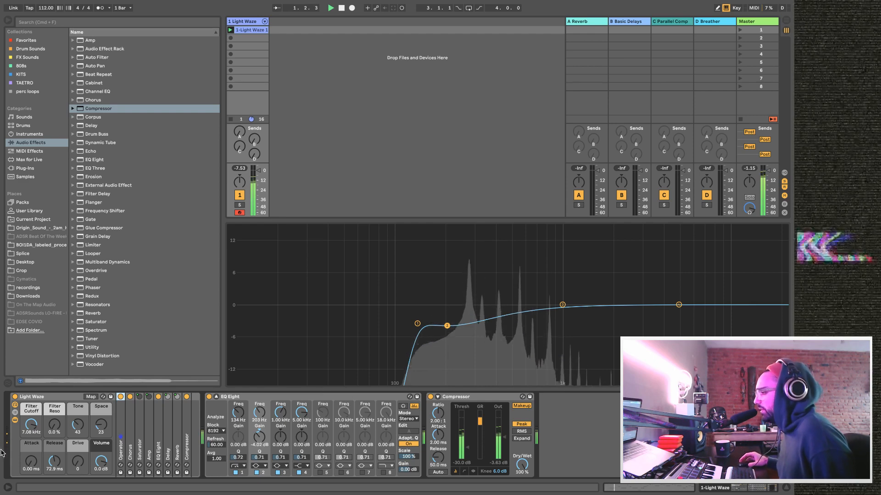
{"action": "left_click_drag", "start_coordinate": [30, 424], "coordinate": [31, 420]}
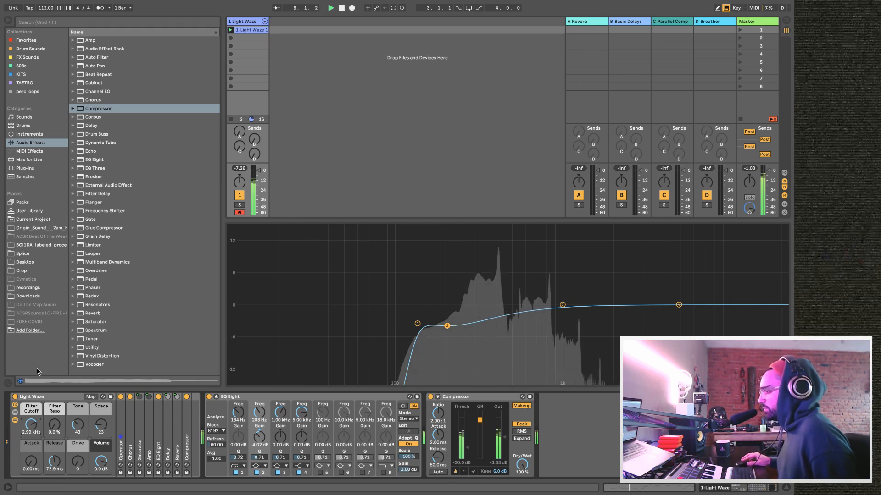
{"action": "left_click", "coordinate": [46, 398]}
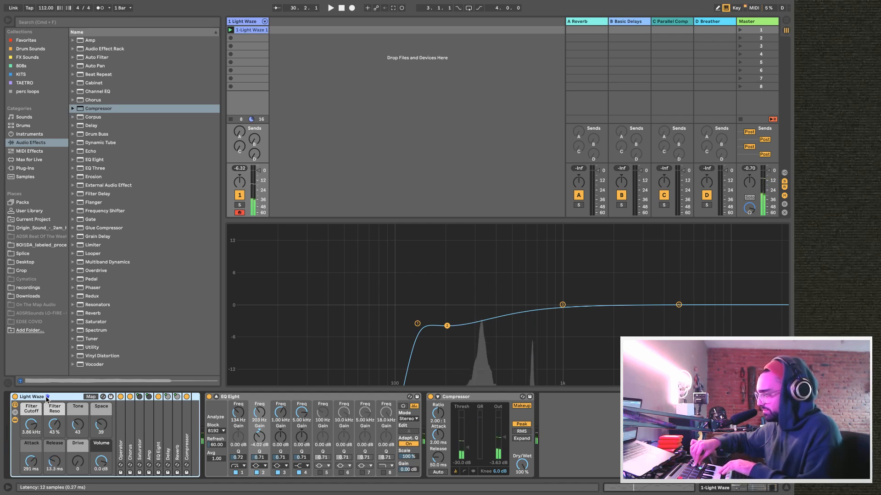
{"action": "key", "text": "space"}
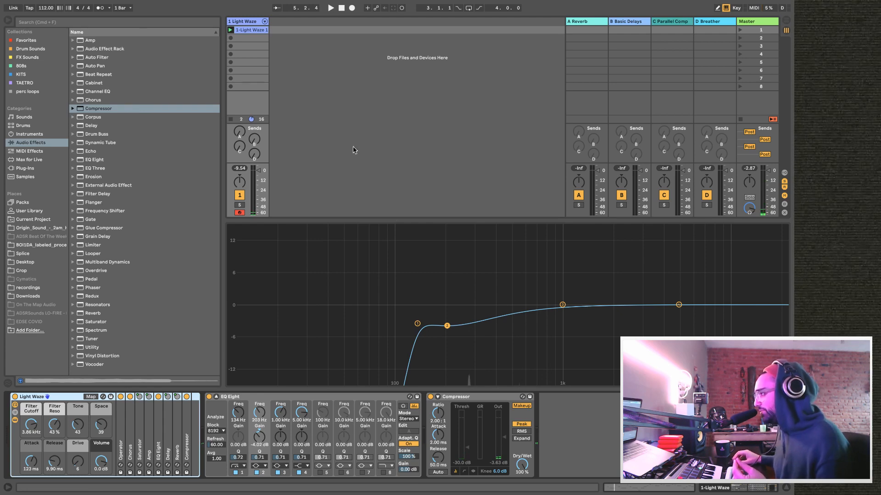
{"action": "left_click_drag", "start_coordinate": [434, 220], "coordinate": [461, 398]}
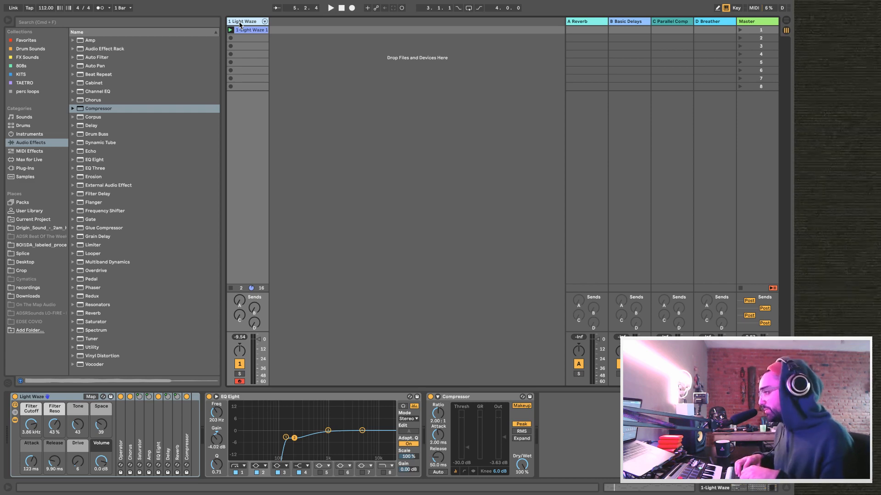
Add a MIDI track beside Light Waze and delete its default effect devices.
{"action": "key", "text": "super+shift+t"}
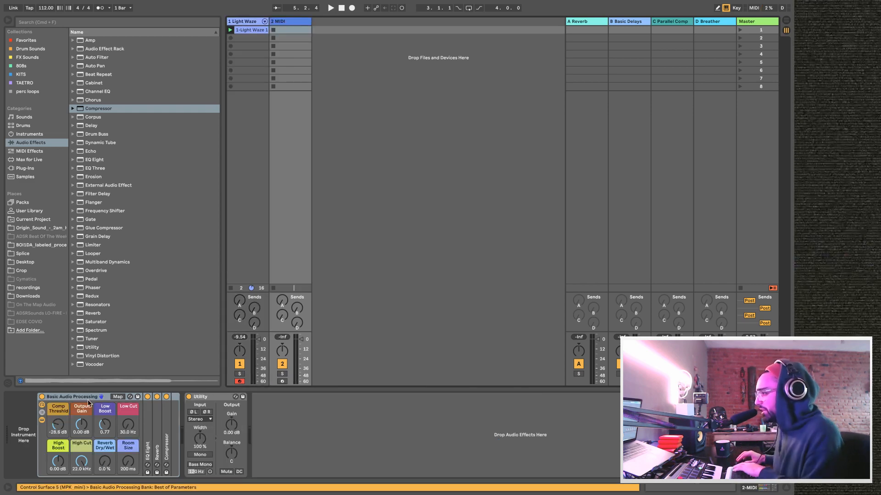
{"action": "key", "text": "super+a"}
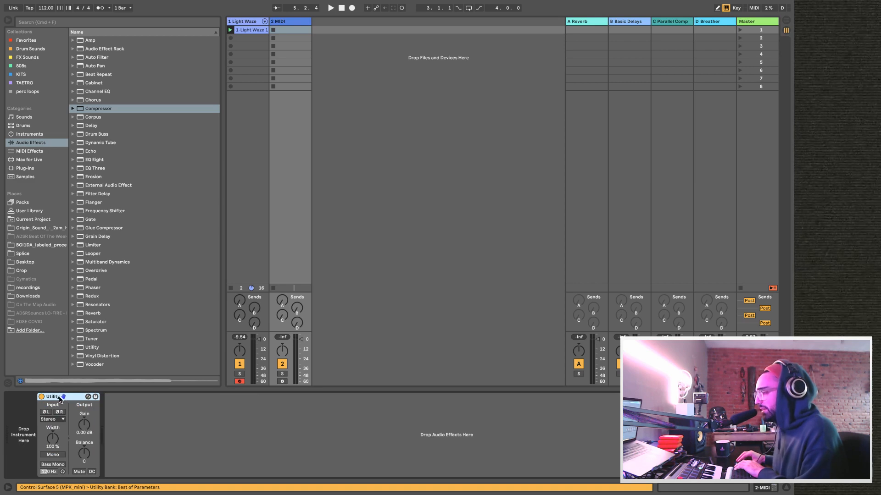
{"action": "key", "text": "BackSpace"}
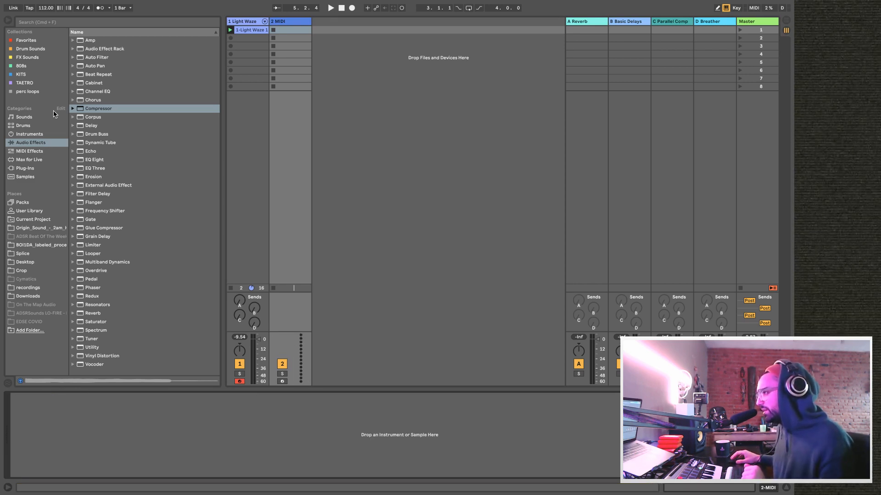
Browse the Drums category and audition kits from 707 Core Kit down to 808 Medussa Kit.
{"action": "left_click", "coordinate": [27, 126]}
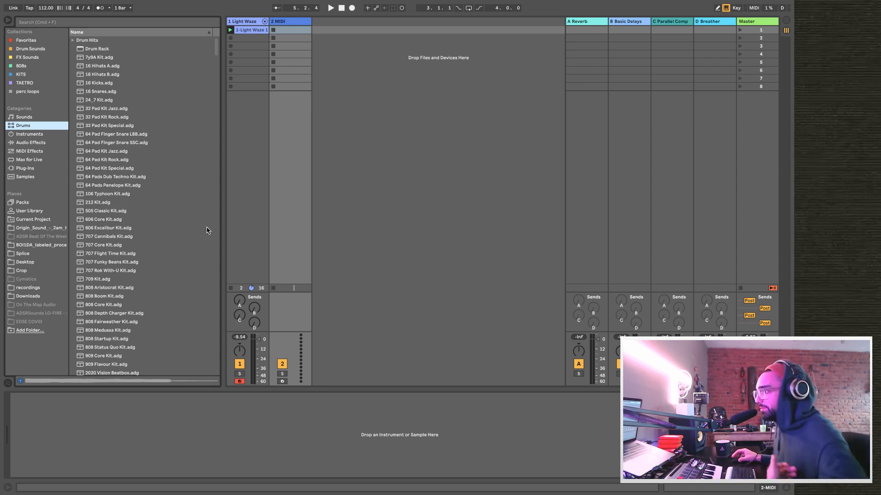
{"action": "left_click", "coordinate": [115, 246]}
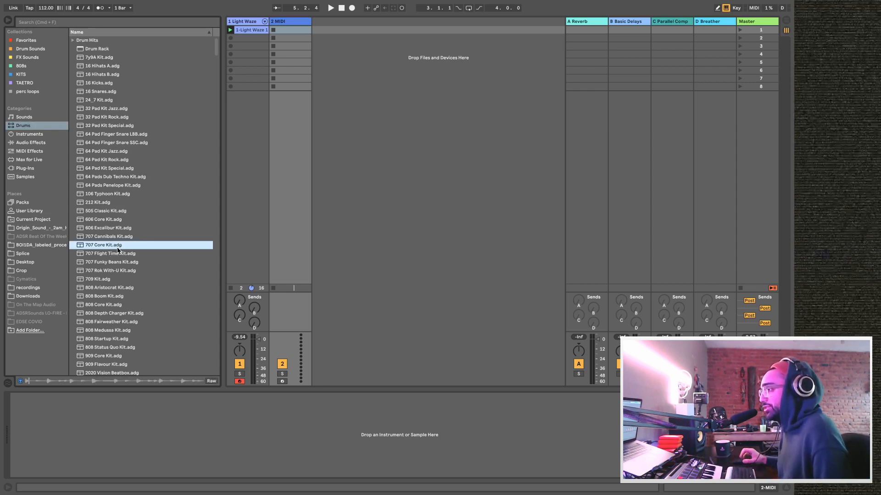
{"action": "key", "text": "Down"}
{"action": "key", "text": "Down"}
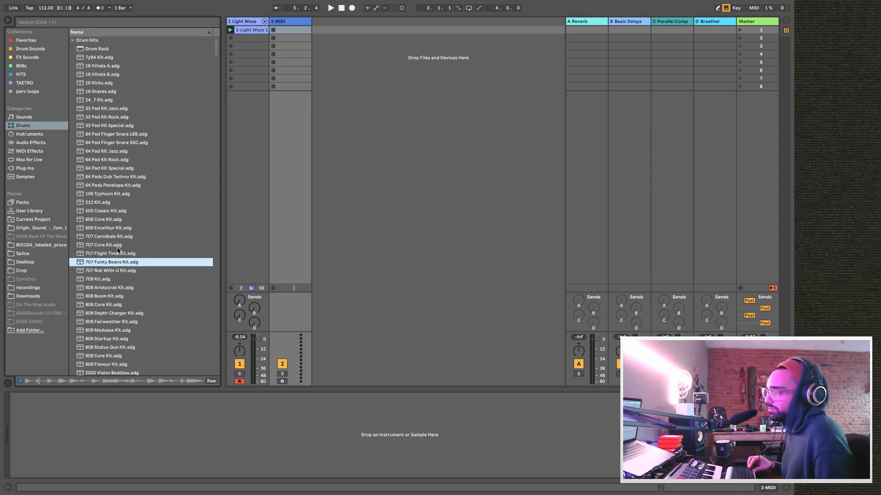
{"action": "key", "text": "Down"}
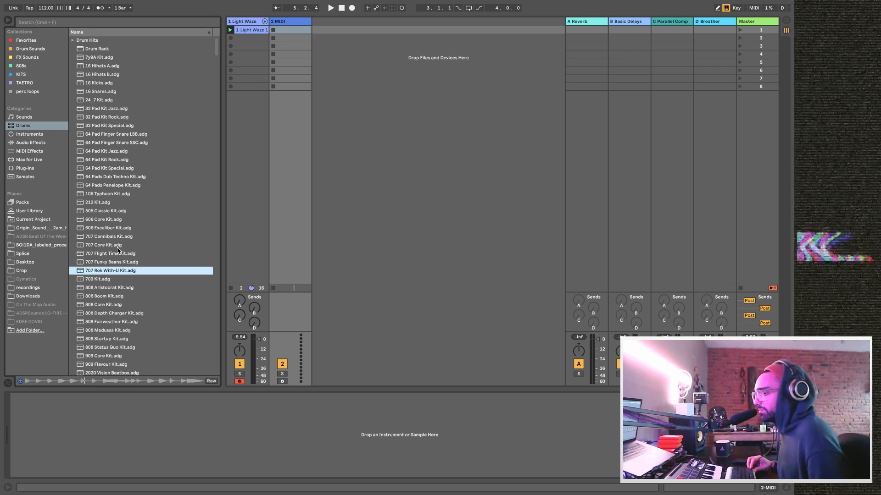
{"action": "key", "text": "Down"}
{"action": "key", "text": "Down"}
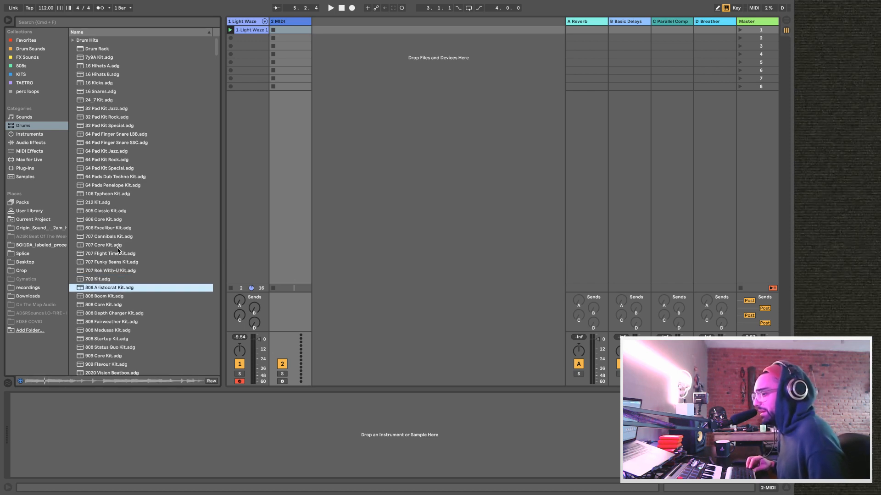
{"action": "key", "text": "Down"}
{"action": "key", "text": "Down"}
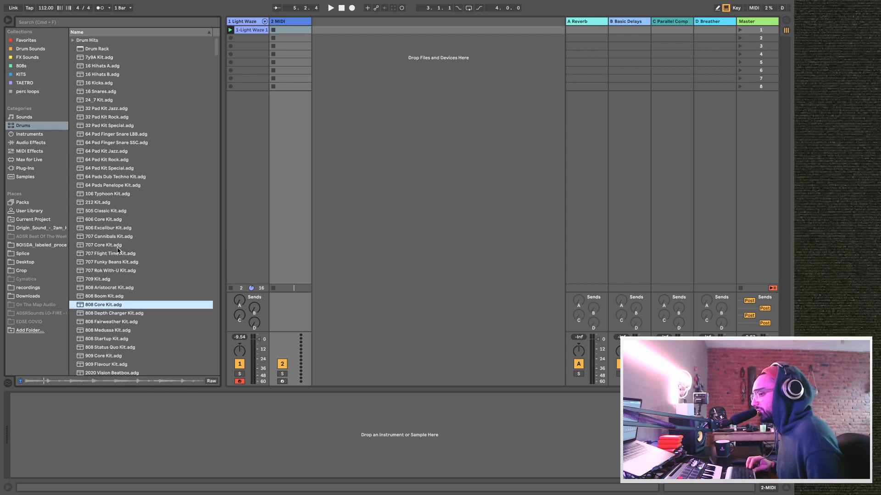
{"action": "key", "text": "Down"}
{"action": "key", "text": "Down"}
{"action": "key", "text": "Down"}
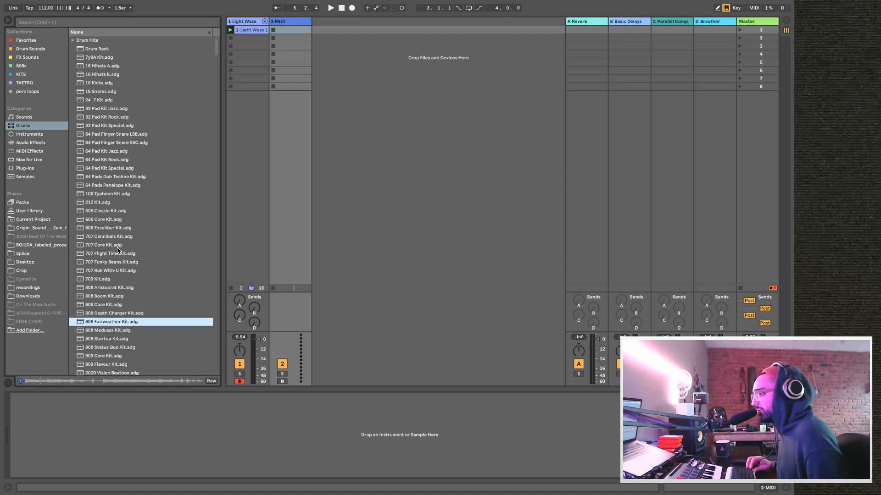
Audition more drum kits further down the list, including Borella Kit, C78 Core Kit and Candler Kit.
{"action": "scroll", "coordinate": [117, 247], "scroll_direction": "down", "scroll_amount": 7}
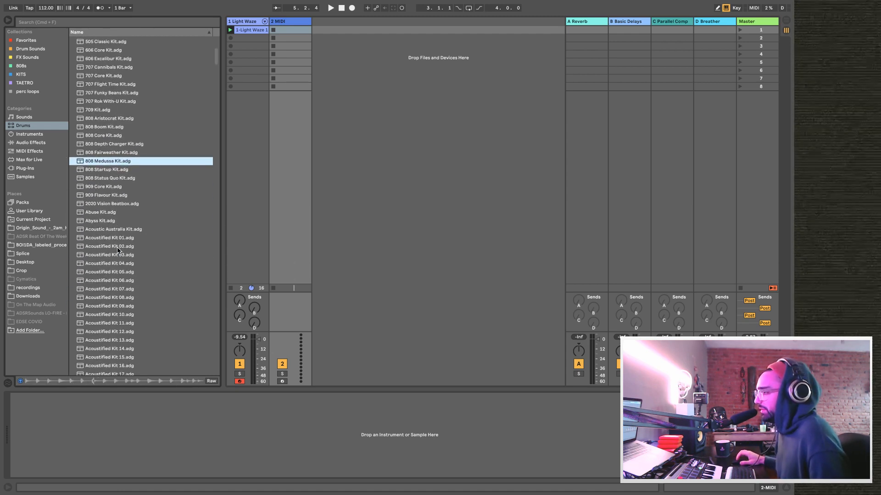
{"action": "left_click", "coordinate": [118, 248]}
{"action": "scroll", "coordinate": [128, 306], "scroll_direction": "down", "scroll_amount": 4}
{"action": "left_click", "coordinate": [126, 301]}
{"action": "scroll", "coordinate": [126, 303], "scroll_direction": "down", "scroll_amount": 2}
{"action": "scroll", "coordinate": [126, 301], "scroll_direction": "down", "scroll_amount": 10}
{"action": "left_click", "coordinate": [126, 299]}
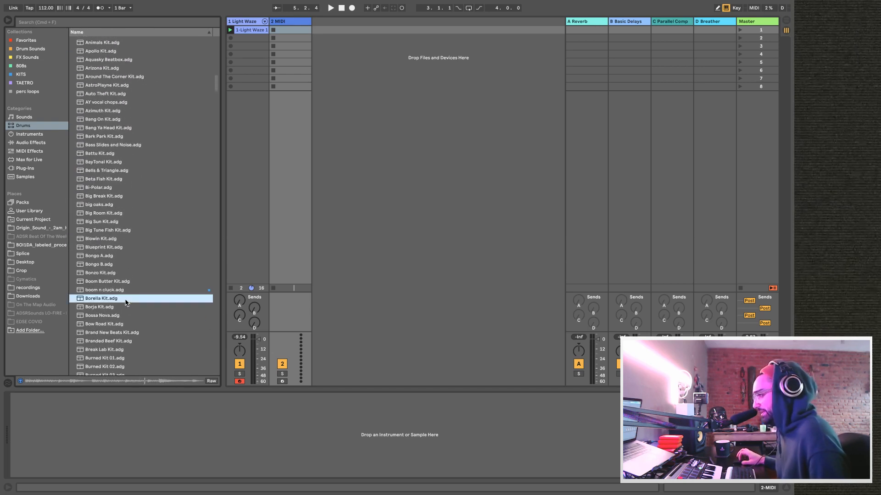
{"action": "left_click", "coordinate": [128, 325]}
{"action": "scroll", "coordinate": [128, 326], "scroll_direction": "down", "scroll_amount": 5}
{"action": "left_click", "coordinate": [128, 327]}
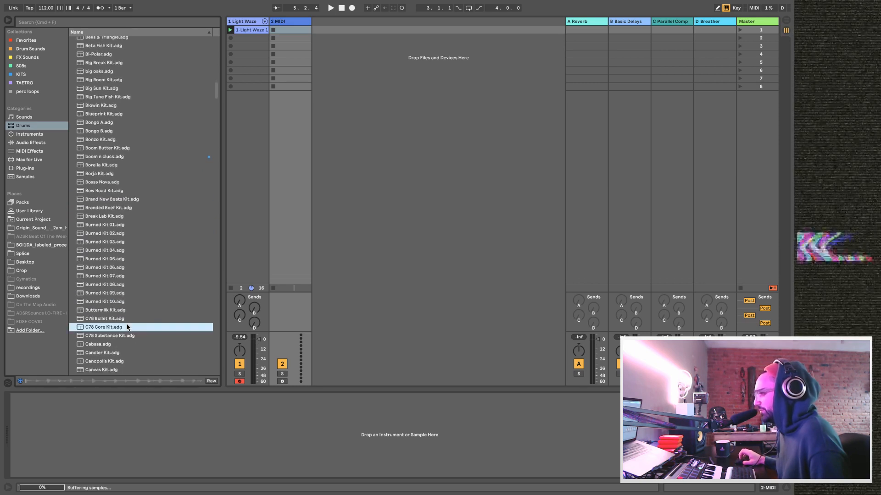
{"action": "left_click", "coordinate": [119, 354]}
{"action": "scroll", "coordinate": [120, 265], "scroll_direction": "up", "scroll_amount": 20}
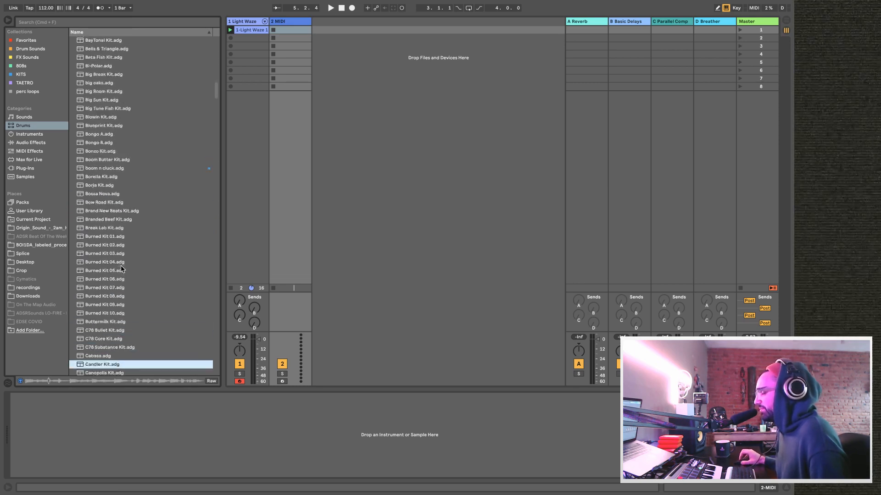
{"action": "scroll", "coordinate": [122, 268], "scroll_direction": "down", "scroll_amount": 20}
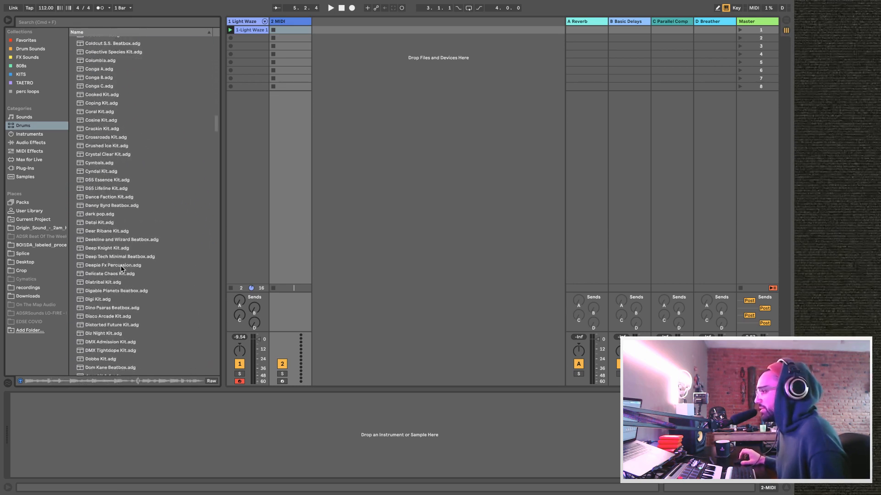
{"action": "scroll", "coordinate": [121, 269], "scroll_direction": "up", "scroll_amount": 5}
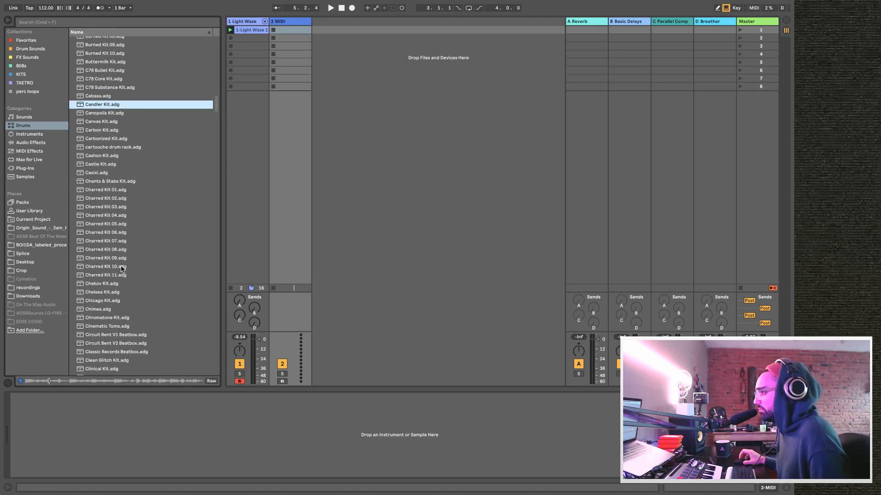
Load Candler Kit onto the new MIDI track and arm the track for recording.
{"action": "left_click", "coordinate": [88, 114]}
{"action": "left_click", "coordinate": [96, 106]}
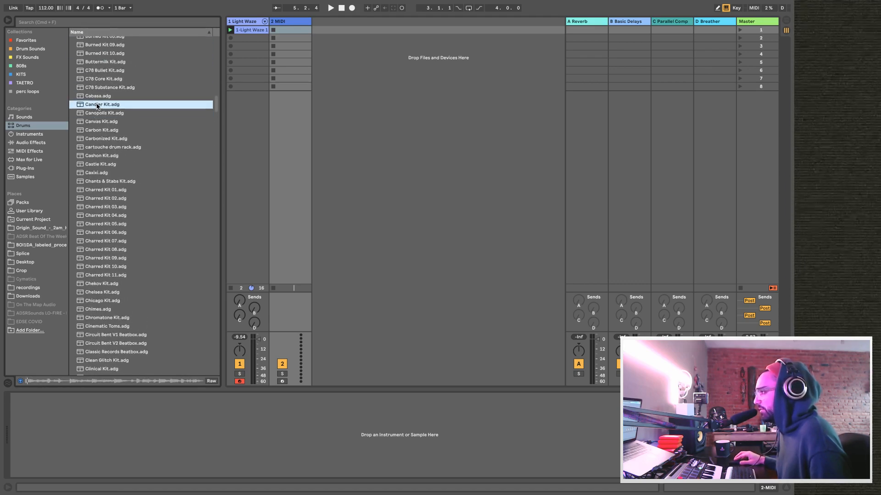
{"action": "double_click", "coordinate": [96, 105]}
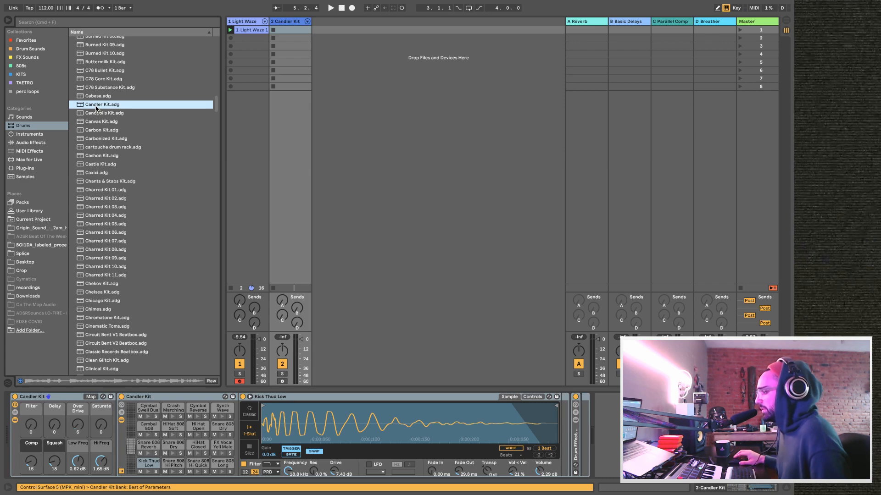
{"action": "left_click", "coordinate": [282, 382]}
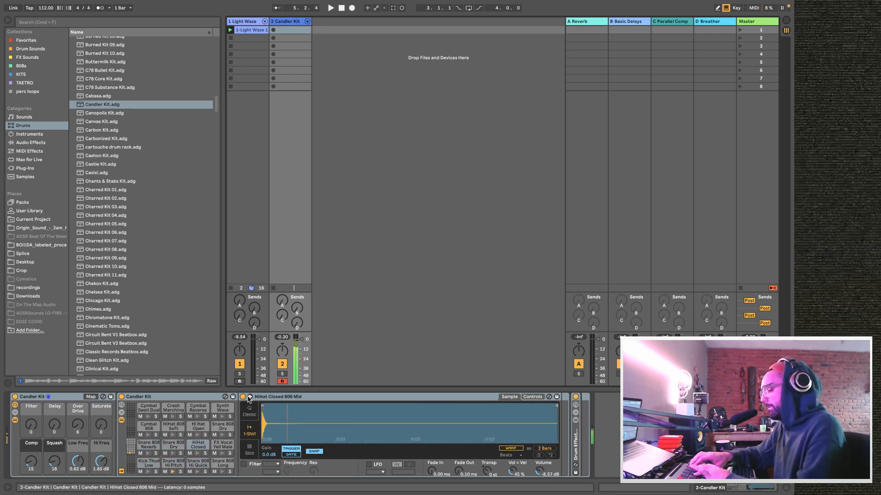
Rehearse a drum part, and record a kick and snare pattern over the Light Waze clip into the first Candler Kit slot.
{"action": "key", "text": "space"}
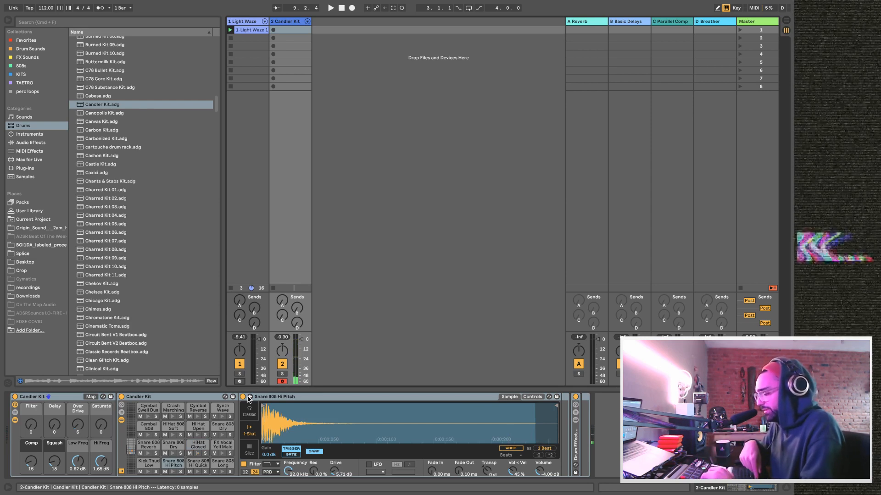
{"action": "key", "text": "space"}
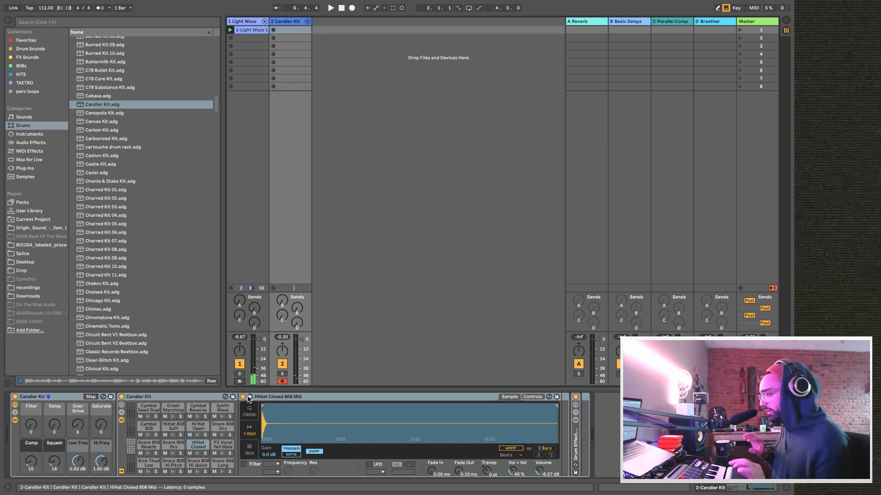
{"action": "left_click", "coordinate": [308, 32]}
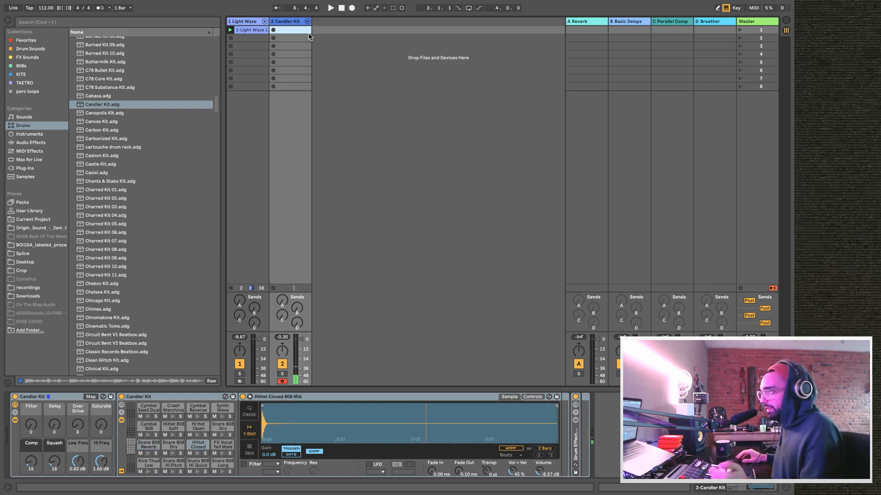
{"action": "left_click", "coordinate": [273, 31]}
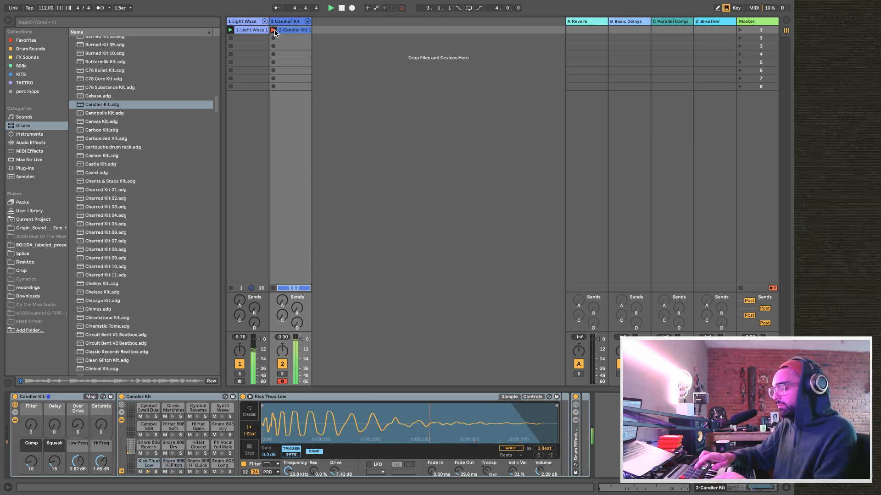
Open the recorded Candler Kit clip in an enlarged note editor and play it with all notes selected.
{"action": "double_click", "coordinate": [287, 30]}
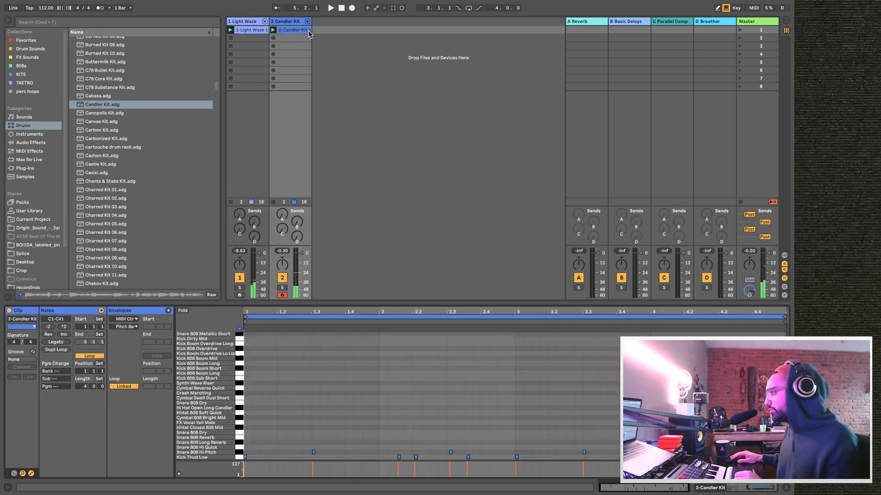
{"action": "left_click_drag", "start_coordinate": [501, 307], "coordinate": [502, 128]}
{"action": "key", "text": "space"}
{"action": "key", "text": "space"}
{"action": "key", "text": "super+a"}
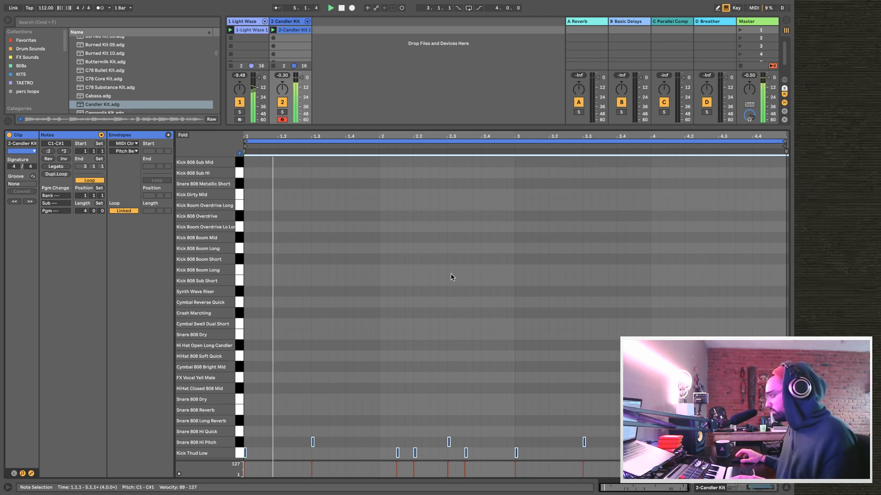
Examine the drum clip's bars and beats by marking time ranges, including bars 1 and 4, in the note grid.
{"action": "left_click", "coordinate": [240, 443]}
{"action": "left_click_drag", "start_coordinate": [282, 352], "coordinate": [342, 404]}
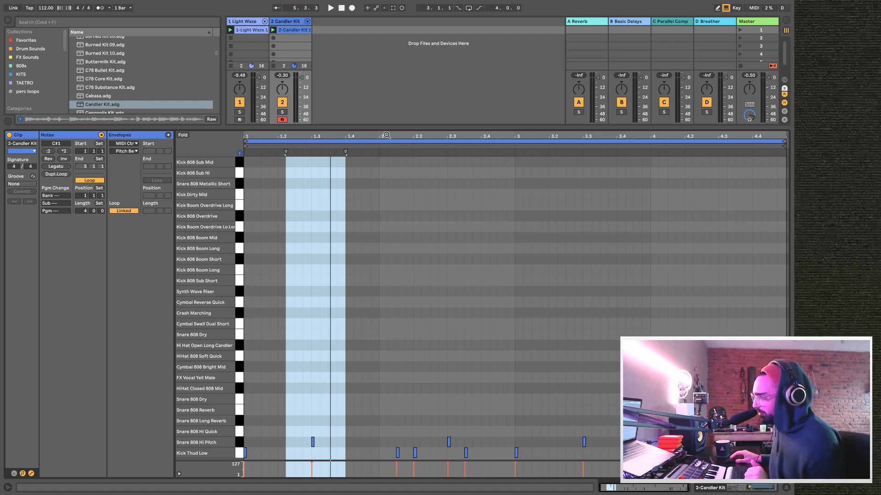
{"action": "left_click_drag", "start_coordinate": [379, 182], "coordinate": [245, 183]}
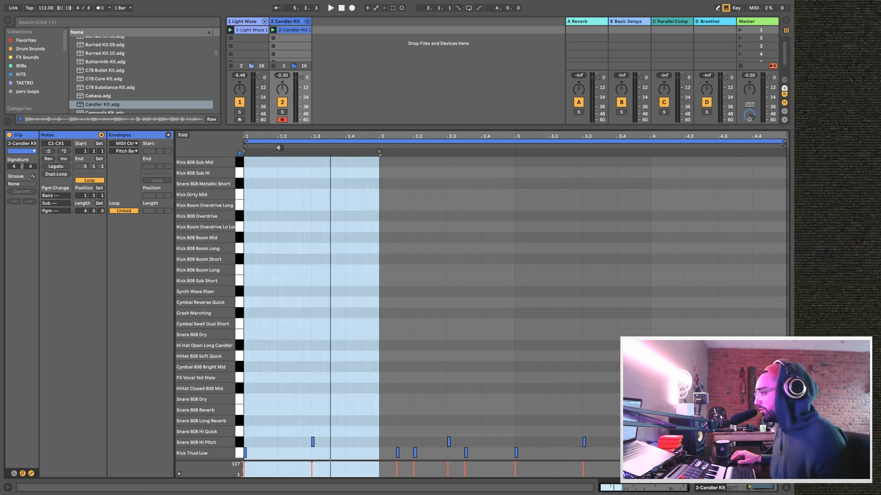
{"action": "mouse_move", "coordinate": [380, 180]}
{"action": "left_mouse_down"}
{"action": "mouse_move", "coordinate": [500, 175]}
{"action": "mouse_move", "coordinate": [380, 179]}
{"action": "left_mouse_up"}
{"action": "left_click_drag", "start_coordinate": [518, 179], "coordinate": [778, 178]}
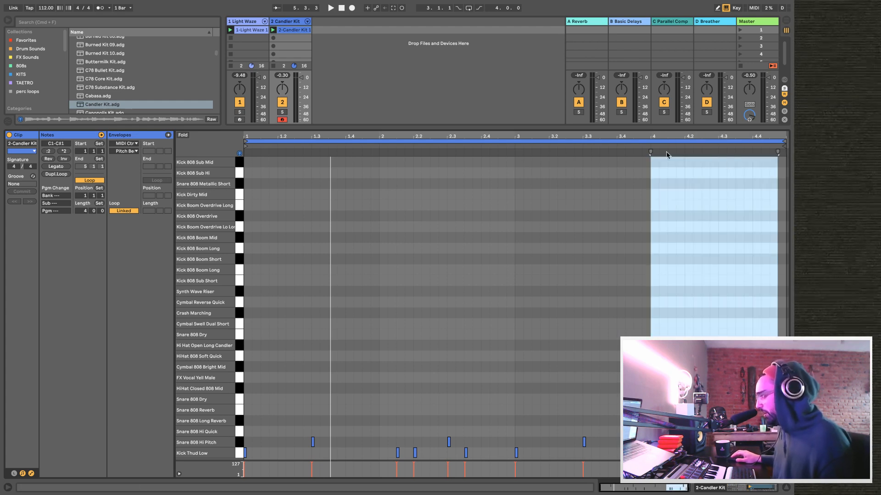
{"action": "left_click", "coordinate": [676, 206]}
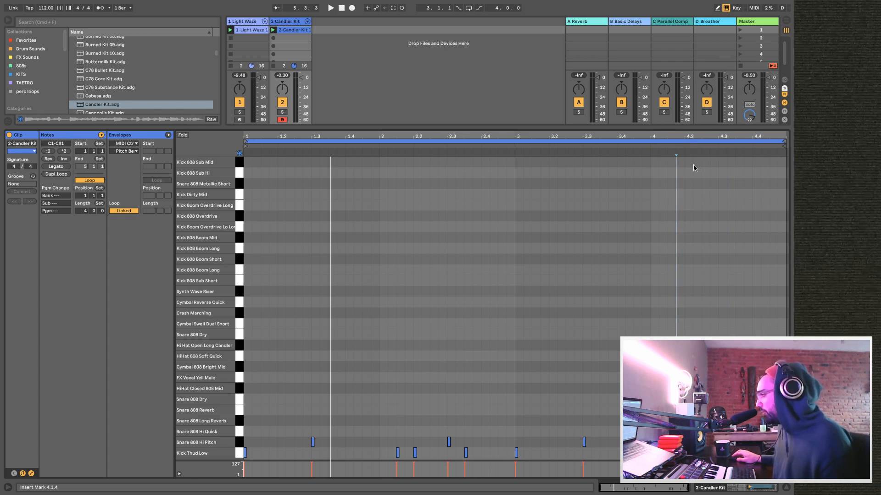
{"action": "left_click_drag", "start_coordinate": [658, 199], "coordinate": [727, 197]}
{"action": "left_click", "coordinate": [728, 197]}
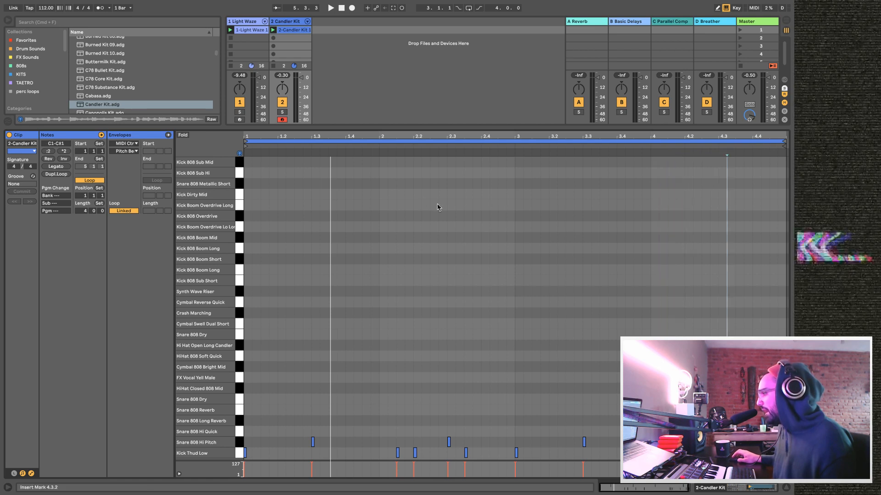
{"action": "mouse_move", "coordinate": [387, 138]}
{"action": "left_mouse_down"}
{"action": "mouse_move", "coordinate": [387, 170]}
{"action": "mouse_move", "coordinate": [386, 138]}
{"action": "left_mouse_up"}
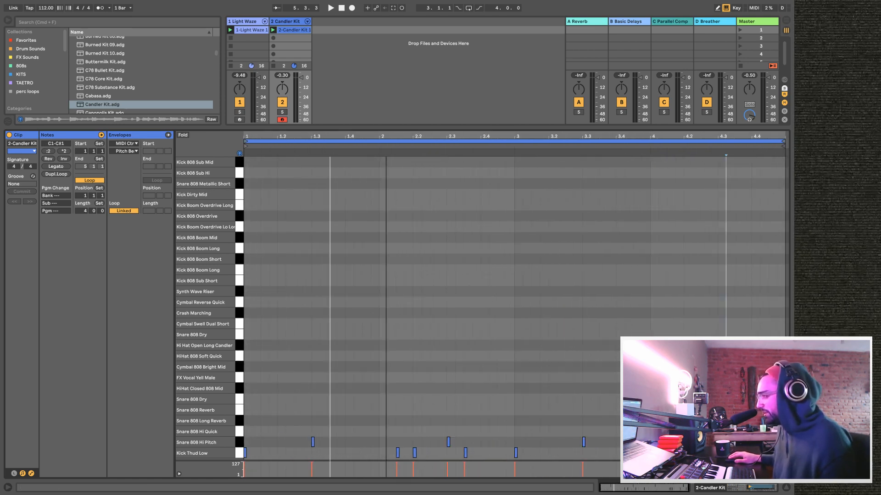
Set the note editor's fixed grid to 1/8 and select the first Snare 808 Hi Pitch hit, on beat 1.3.
{"action": "right_click", "coordinate": [400, 210]}
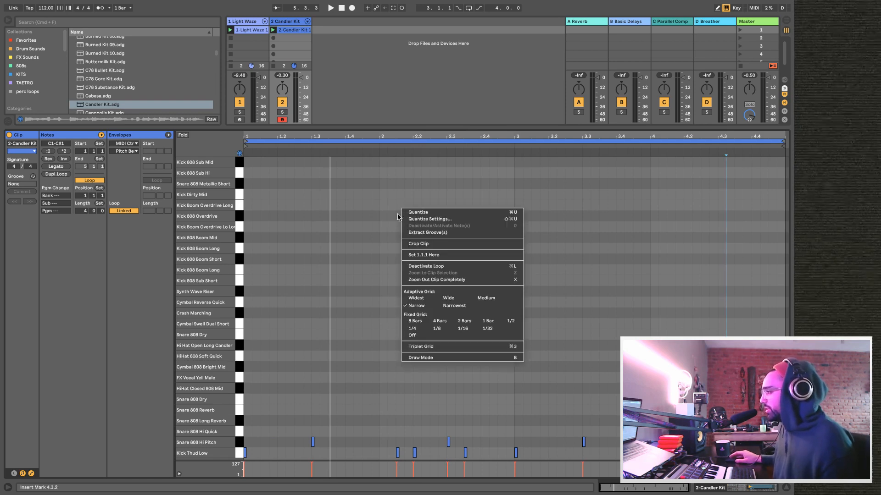
{"action": "left_click", "coordinate": [444, 328]}
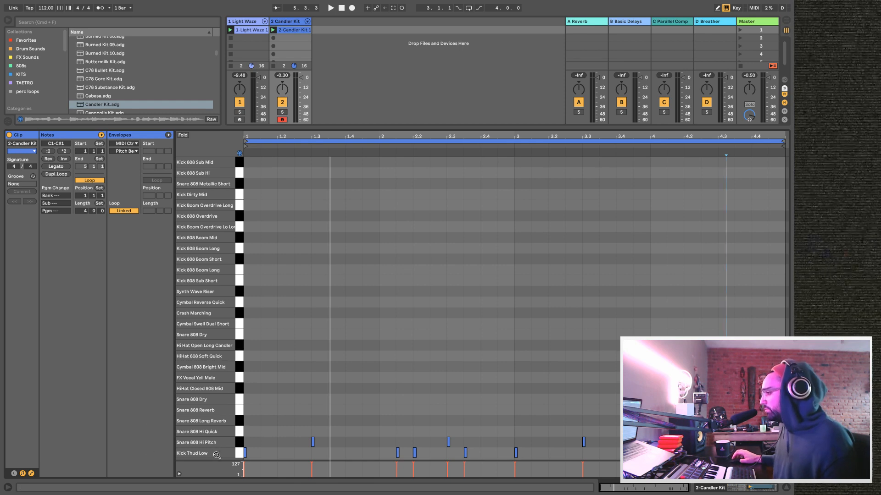
{"action": "left_click", "coordinate": [240, 445]}
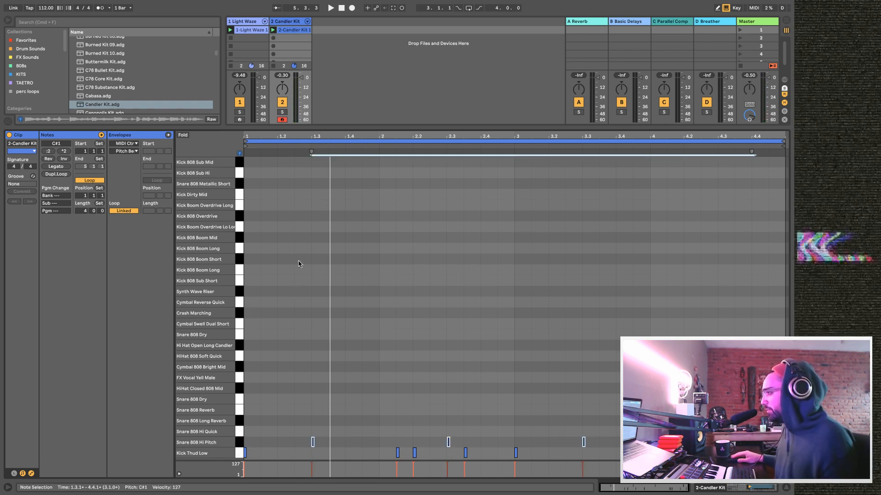
{"action": "left_click_drag", "start_coordinate": [355, 426], "coordinate": [295, 445]}
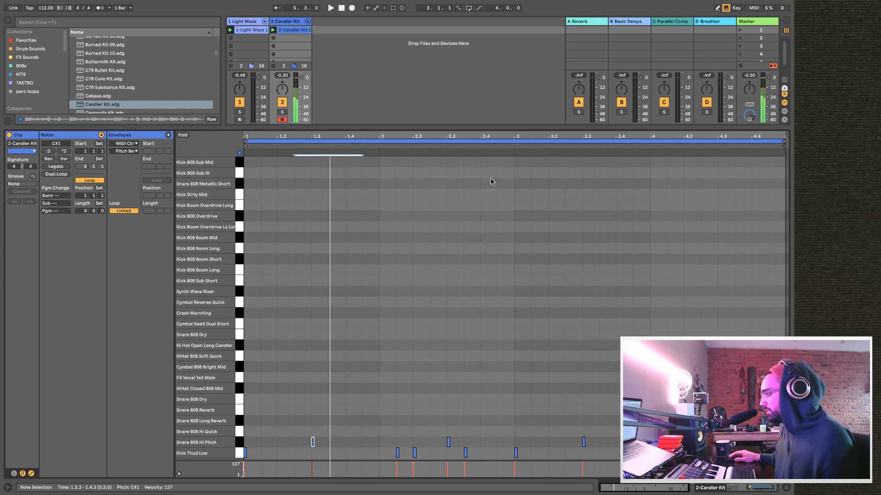
Examine the snare hits in bars 2 and 3 and the opening kick by selecting each, and play the clip.
{"action": "left_click_drag", "start_coordinate": [468, 423], "coordinate": [437, 447]}
{"action": "left_click_drag", "start_coordinate": [604, 432], "coordinate": [570, 447]}
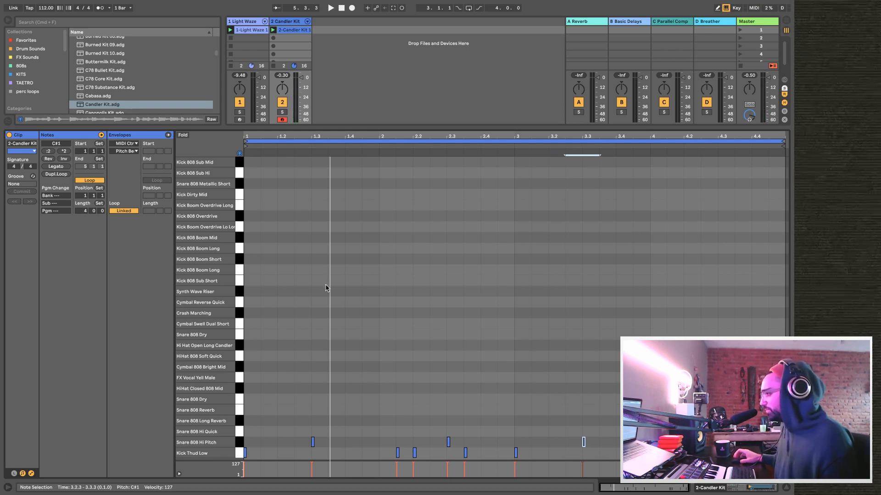
{"action": "left_click_drag", "start_coordinate": [255, 387], "coordinate": [229, 471]}
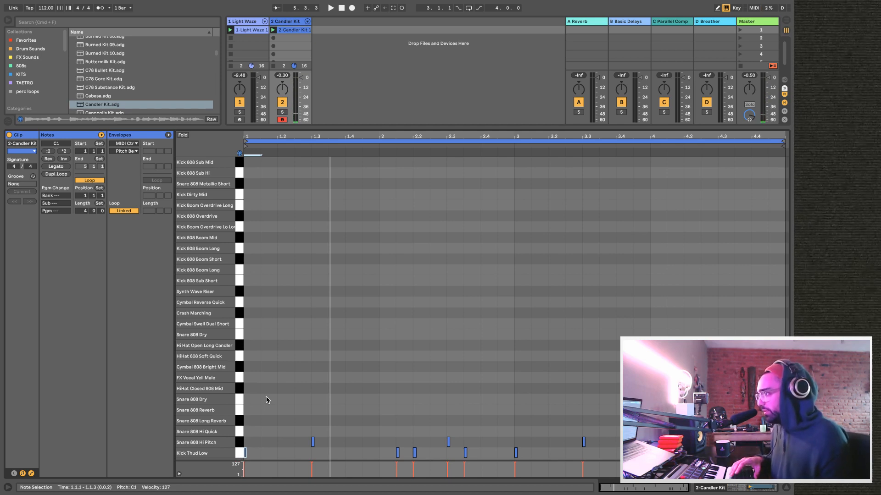
{"action": "key", "text": "space"}
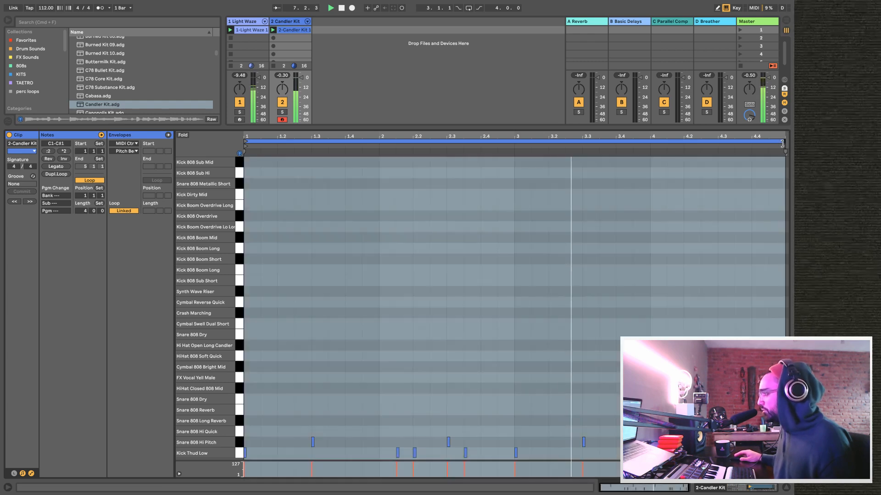
Try a two-bar loop on the Candler Kit clip with an extra Kick Thud Low note on beat 2.1.
{"action": "left_click_drag", "start_coordinate": [783, 145], "coordinate": [514, 155]}
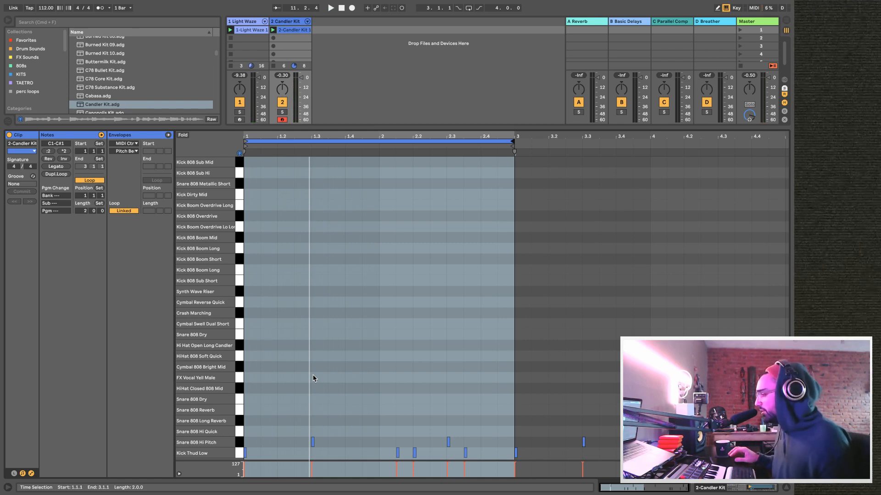
{"action": "key", "text": "super+a"}
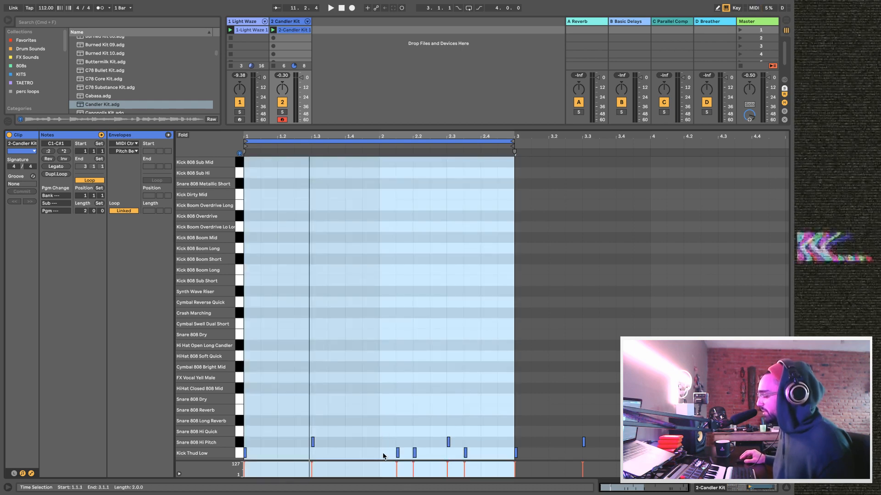
{"action": "double_click", "coordinate": [384, 454]}
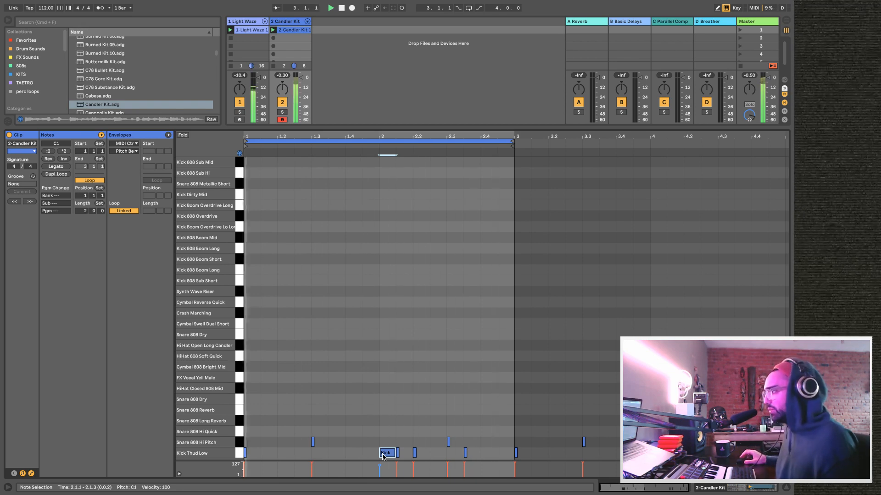
{"action": "double_click", "coordinate": [383, 454]}
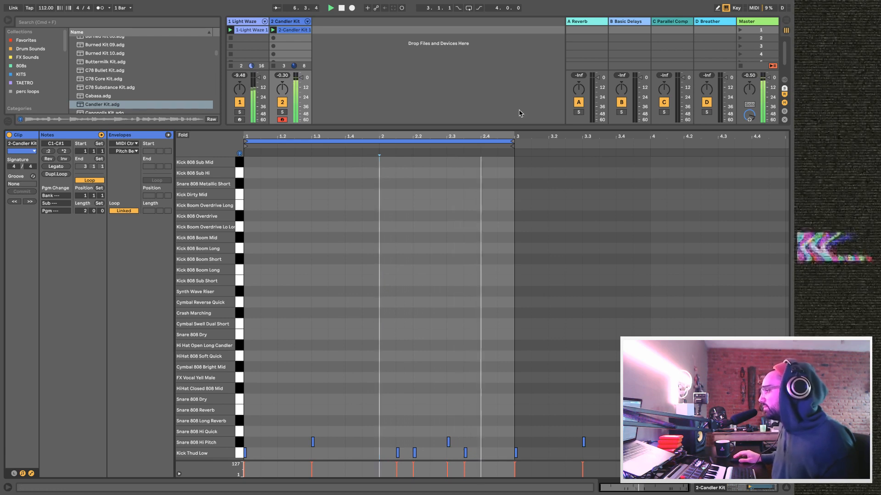
Restore the drum clip's loop length to four bars and play it.
{"action": "left_click_drag", "start_coordinate": [513, 143], "coordinate": [779, 153]}
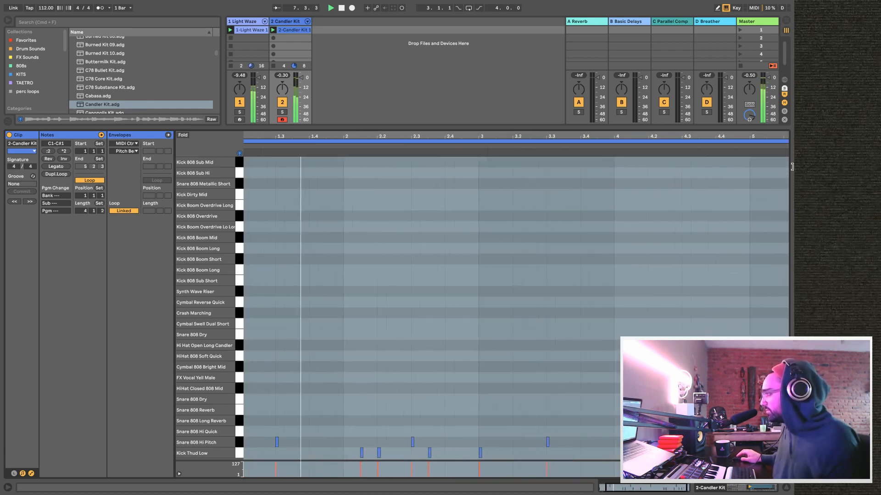
{"action": "left_click_drag", "start_coordinate": [456, 133], "coordinate": [498, 134]}
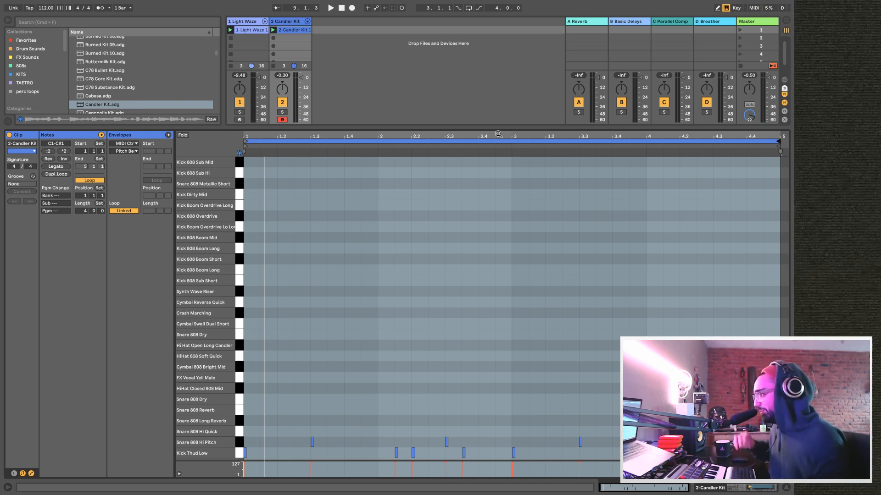
{"action": "key", "text": "space"}
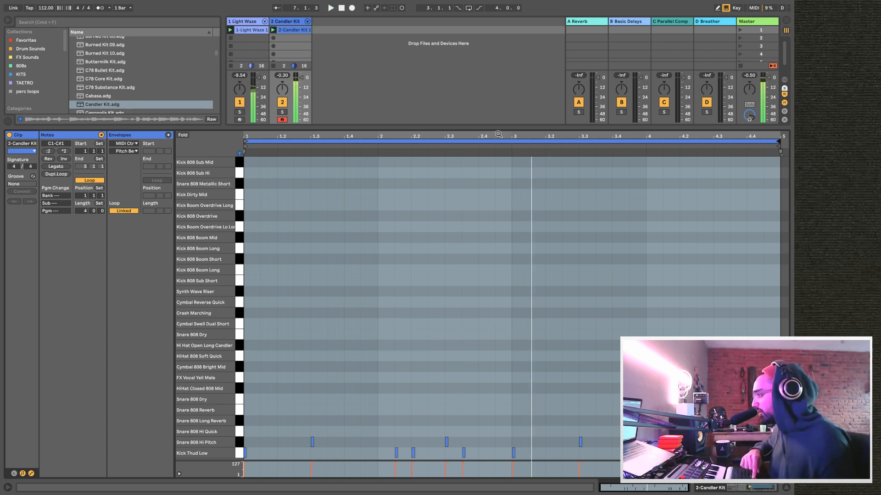
{"action": "key", "text": "space"}
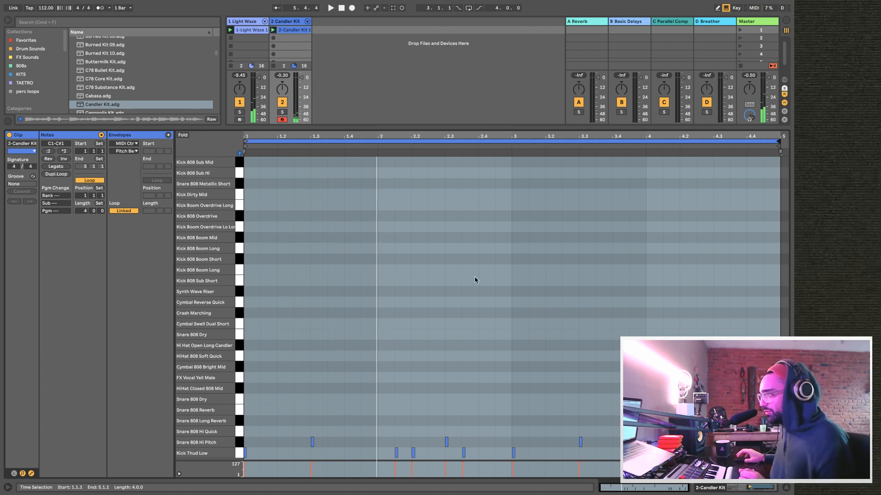
Select the whole four-bar drum pattern and listen to it together with the Light Waze clip.
{"action": "key", "text": "super+a"}
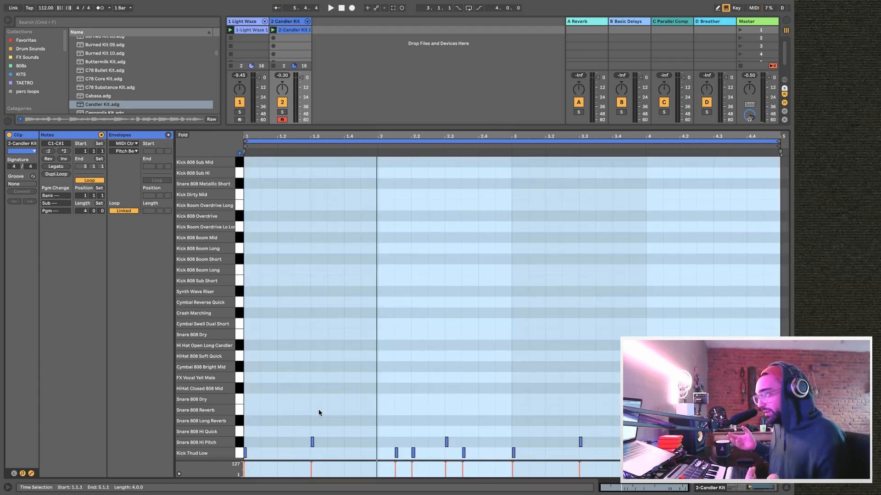
{"action": "key", "text": "space"}
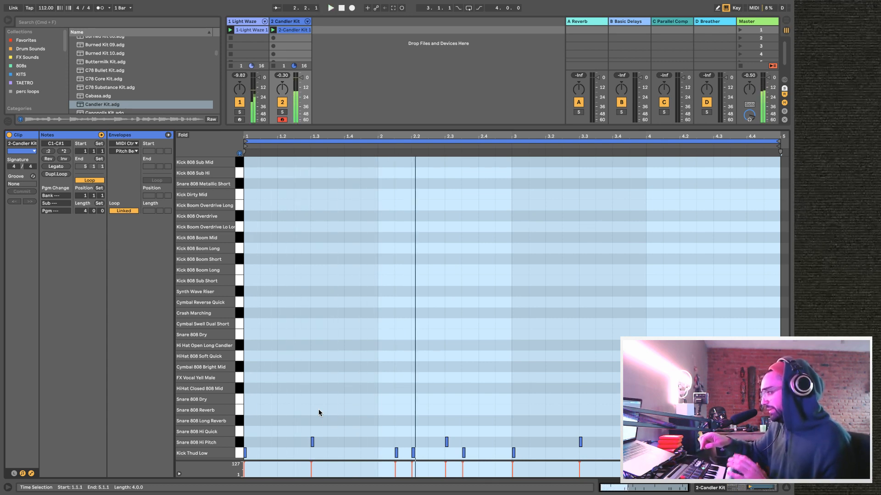
{"action": "key", "text": "space"}
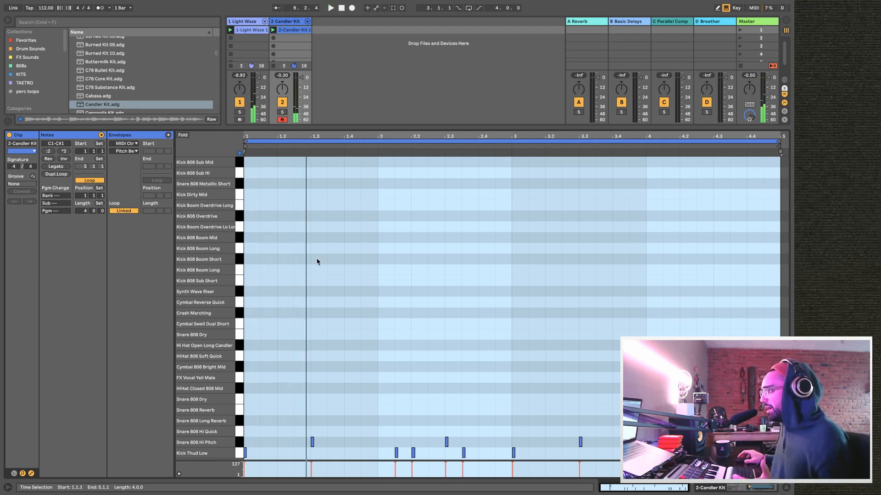
Duplicate the Candler Kit clip into the second slot of its track and launch the duplicate.
{"action": "left_click", "coordinate": [299, 30]}
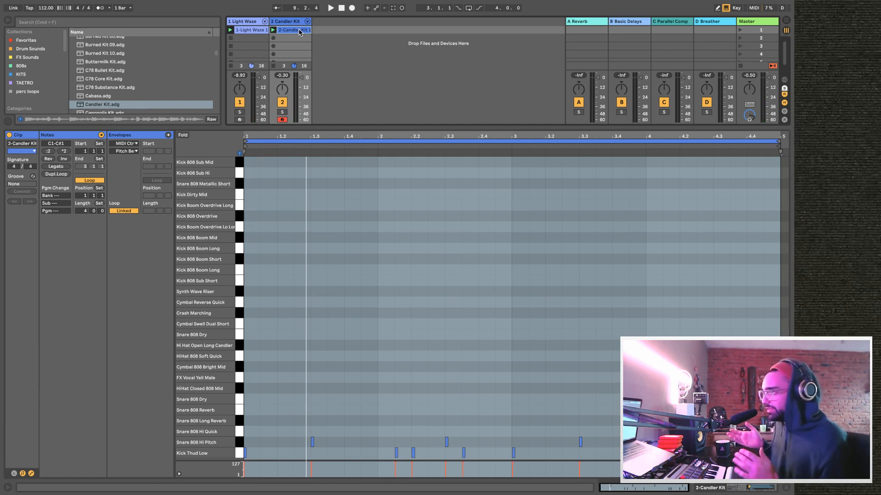
{"action": "key", "text": "super+d"}
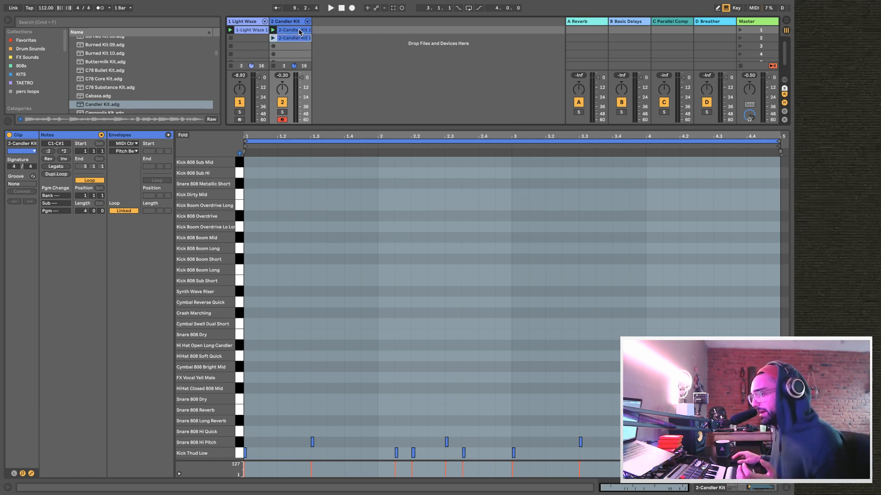
{"action": "left_click", "coordinate": [273, 38]}
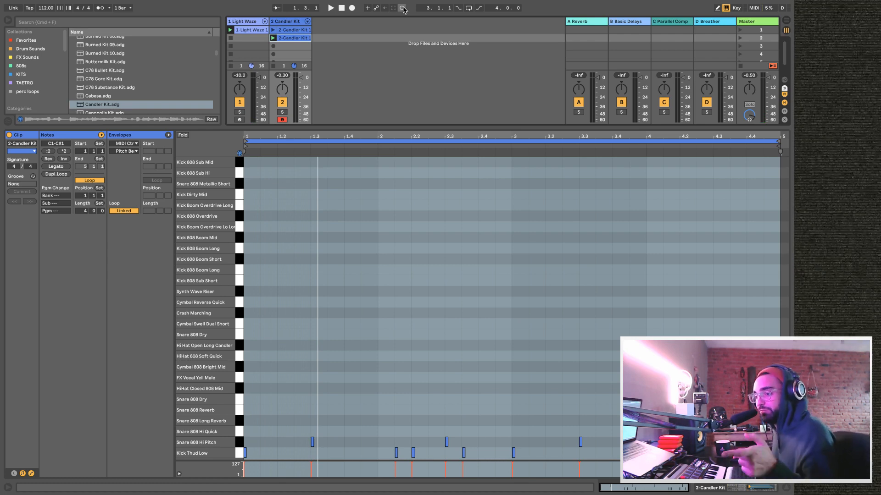
Overdub Snare 808 Dry, Snare 808 Reverb and FX Vocal Yell Male hits onto the duplicate, and select the notes near the end of bar 4.
{"action": "left_click", "coordinate": [403, 8]}
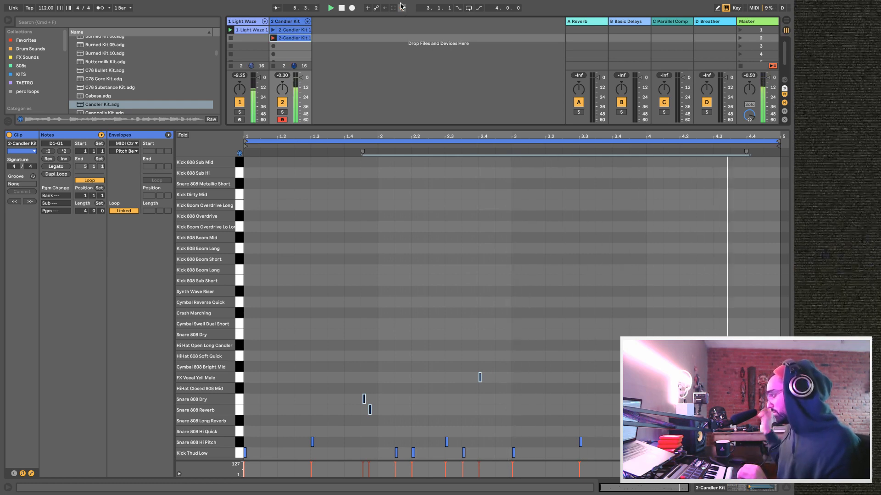
{"action": "key", "text": "space"}
{"action": "left_click", "coordinate": [763, 395]}
{"action": "left_click_drag", "start_coordinate": [763, 408], "coordinate": [730, 444]}
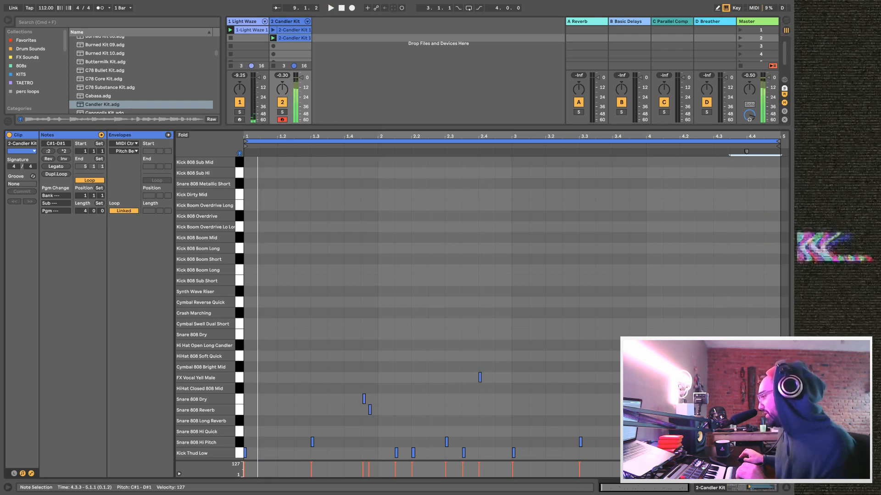
Play the overdubbed drum clip and place insert marks at 3.4.3 and 3.4.1 in its note grid.
{"action": "key", "text": "space"}
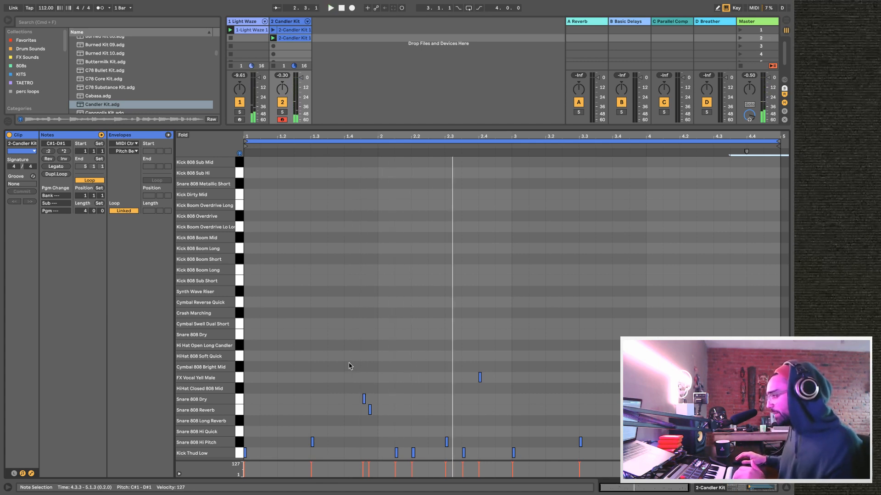
{"action": "left_click", "coordinate": [630, 404]}
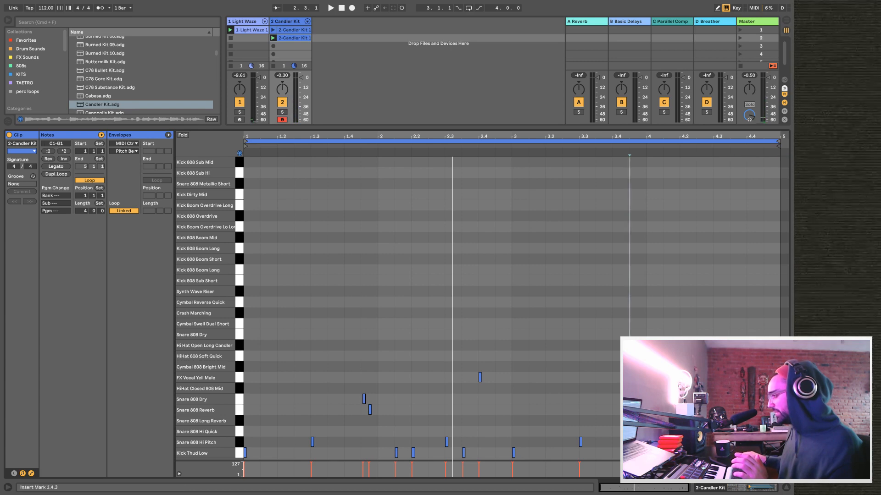
{"action": "key", "text": "super+v"}
{"action": "left_click", "coordinate": [619, 421]}
{"action": "key", "text": "space"}
{"action": "key", "text": "space"}
{"action": "left_click", "coordinate": [613, 146]}
{"action": "key", "text": "space"}
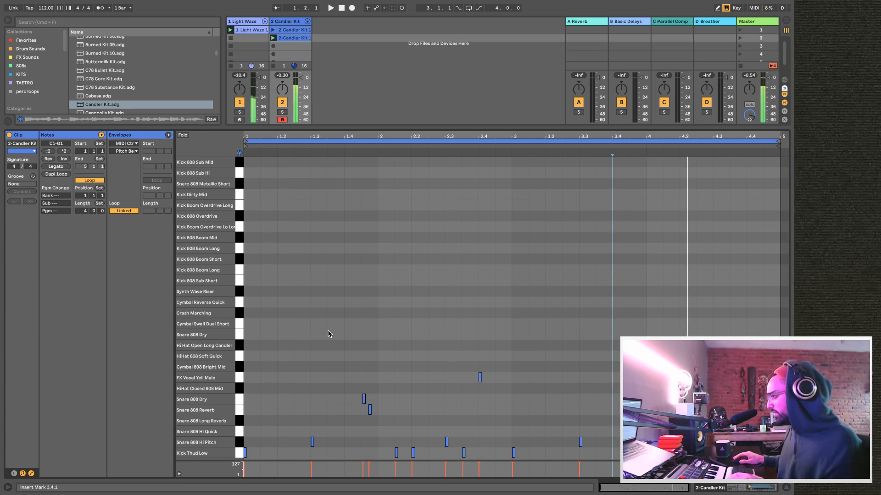
Examine the overdubbed snare, vocal and bar 4 hits by selecting each group, and play the whole clip.
{"action": "left_click", "coordinate": [270, 454]}
{"action": "left_click", "coordinate": [239, 443]}
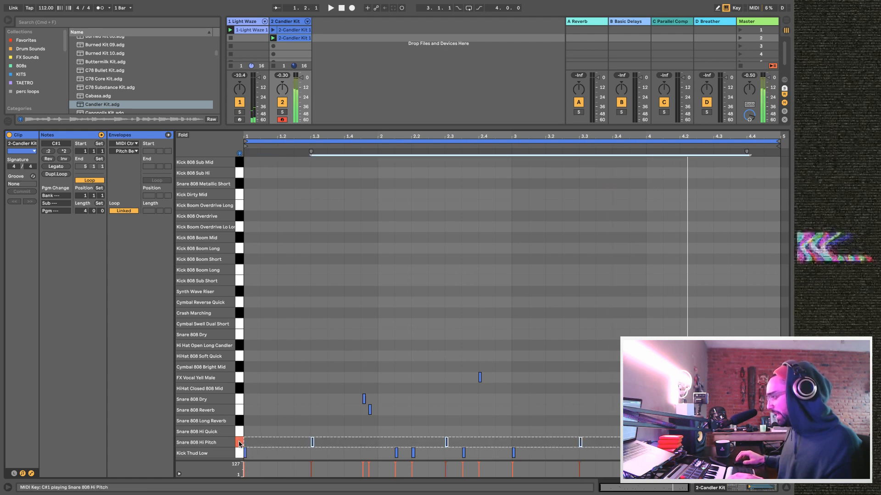
{"action": "left_click_drag", "start_coordinate": [318, 397], "coordinate": [393, 457]}
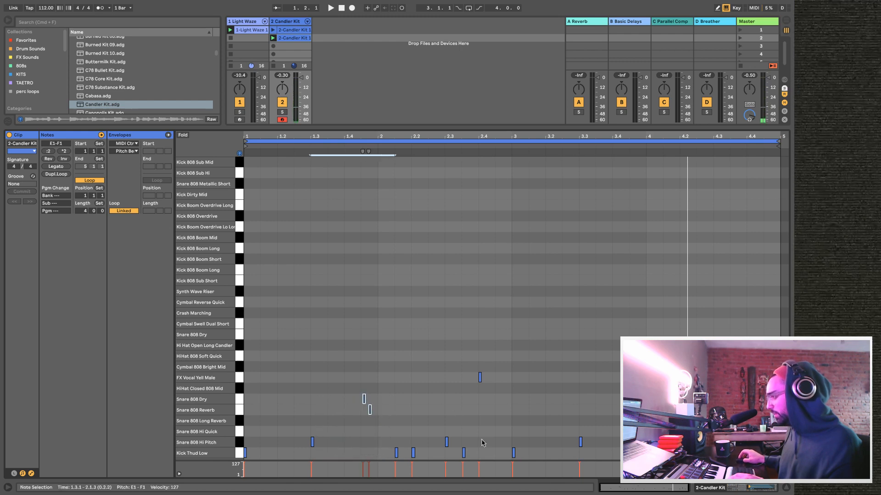
{"action": "left_click", "coordinate": [473, 370]}
{"action": "left_click_drag", "start_coordinate": [473, 370], "coordinate": [504, 461]}
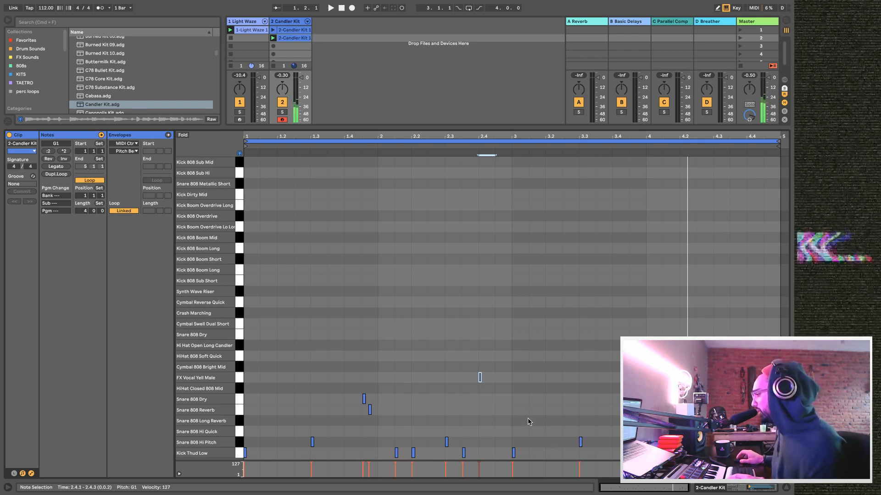
{"action": "left_click_drag", "start_coordinate": [514, 409], "coordinate": [777, 442]}
{"action": "left_click", "coordinate": [663, 458]}
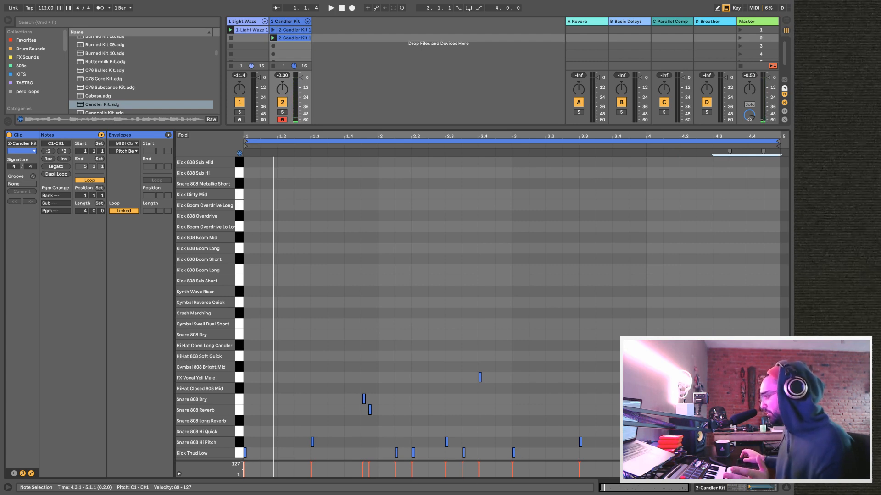
{"action": "left_click_drag", "start_coordinate": [731, 425], "coordinate": [775, 418]}
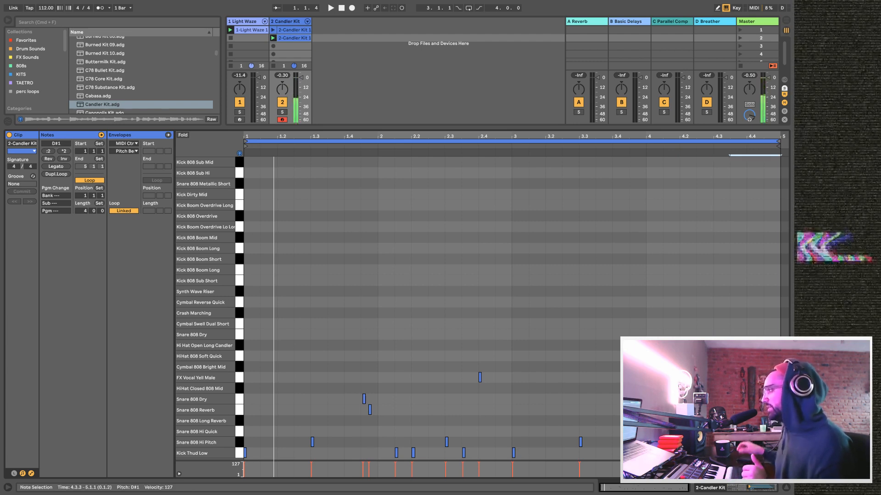
{"action": "key", "text": "space"}
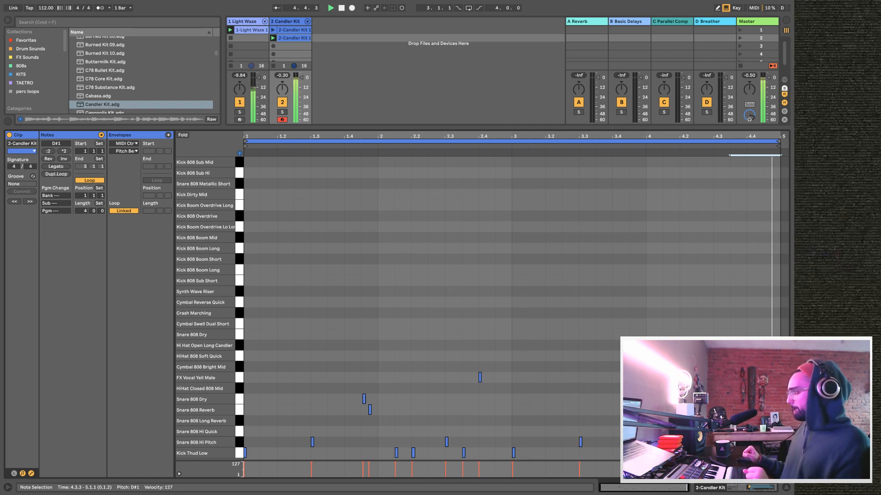
{"action": "key", "text": "space"}
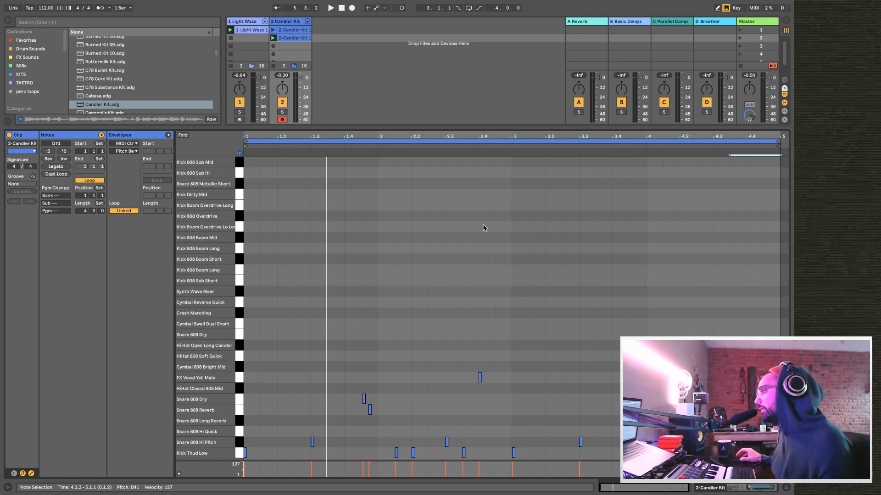
Shrink the note editor to enlarge the session area, checking the Arrangement view before returning to Session view.
{"action": "left_click_drag", "start_coordinate": [300, 127], "coordinate": [305, 224]}
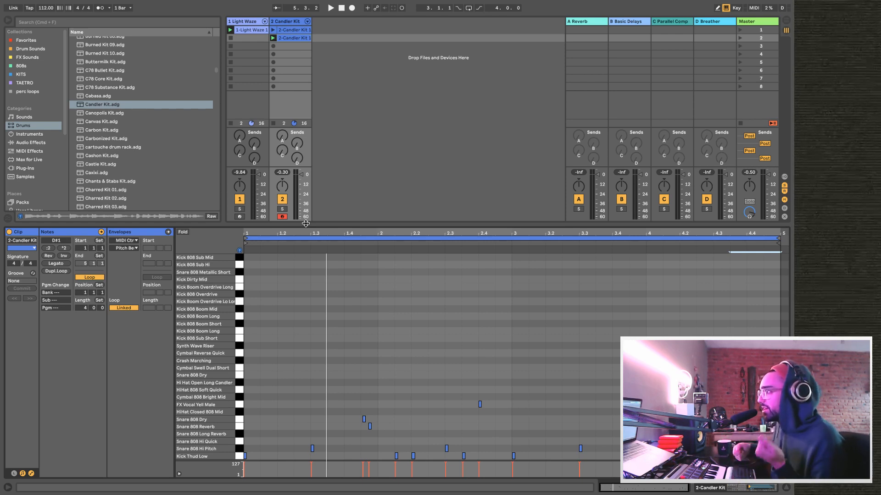
{"action": "key", "text": "Tab"}
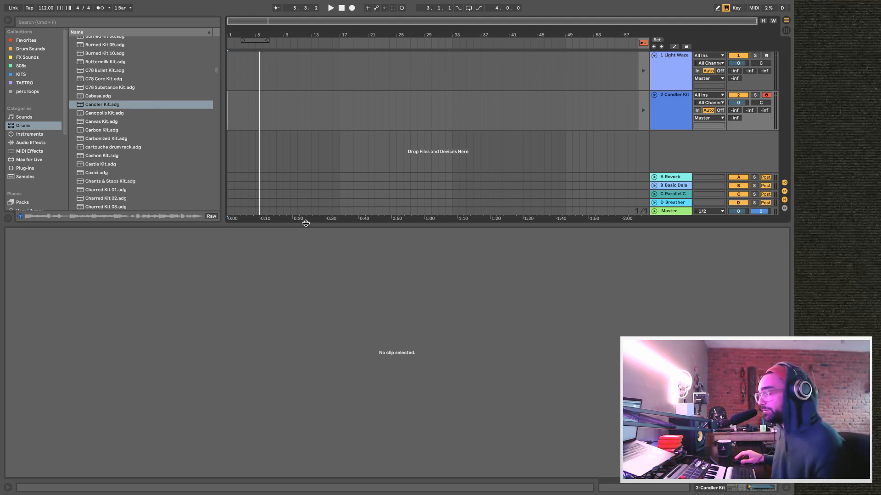
{"action": "left_click_drag", "start_coordinate": [306, 223], "coordinate": [305, 310]}
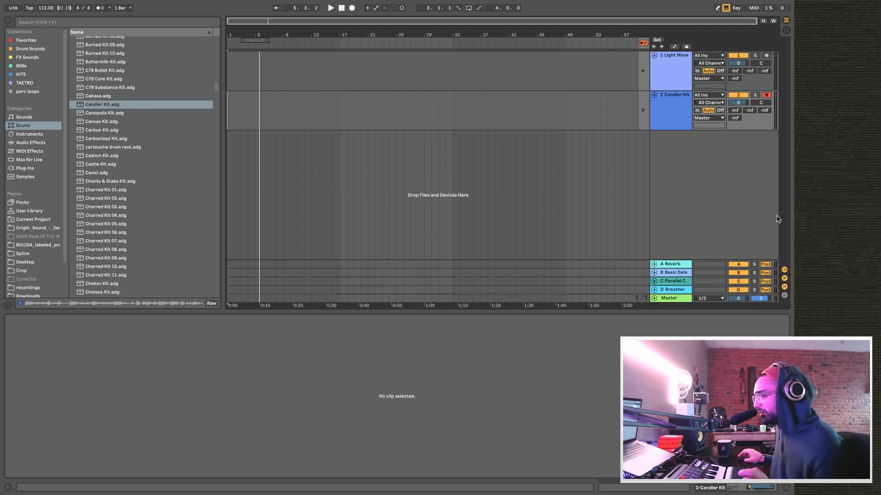
{"action": "key", "text": "Tab"}
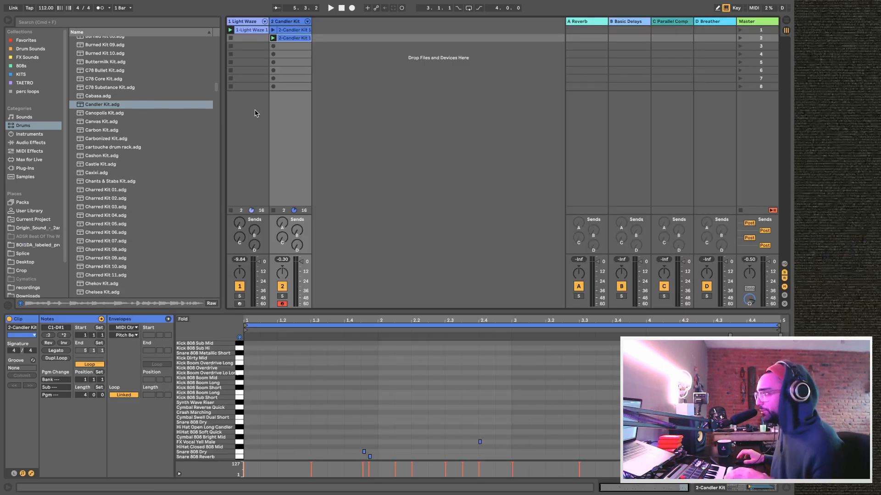
Play the session clips briefly and compare the Arrangement and Session views by switching between them.
{"action": "key", "text": "space"}
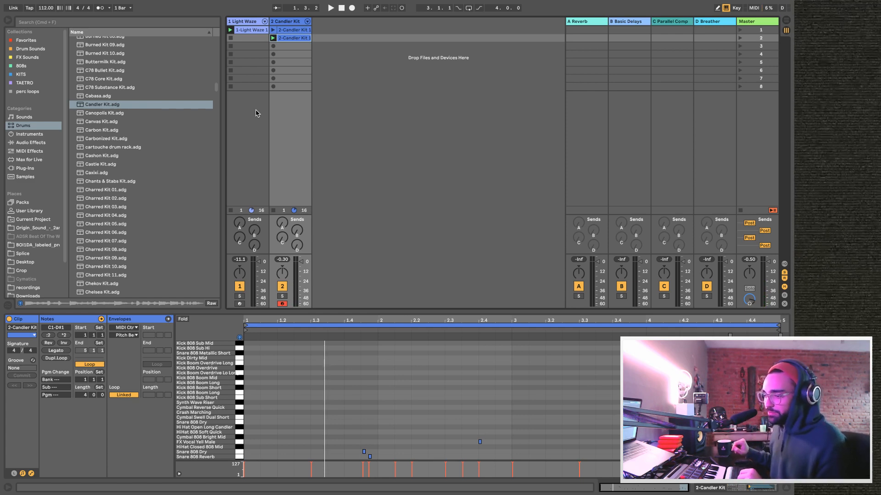
{"action": "key", "text": "Tab"}
{"action": "key", "text": "Tab"}
{"action": "key", "text": "Tab"}
{"action": "key", "text": "Tab"}
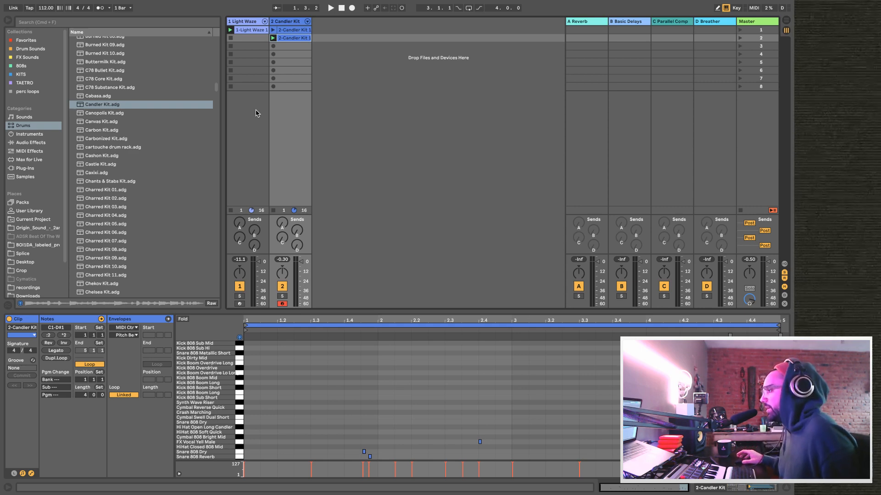
Show the Candler Kit devices and compare Classic with 1-Shot playback and Gate with Trigger on Snare 808 Hi Pitch, restoring 1-Shot and Trigger.
{"action": "left_click", "coordinate": [286, 22]}
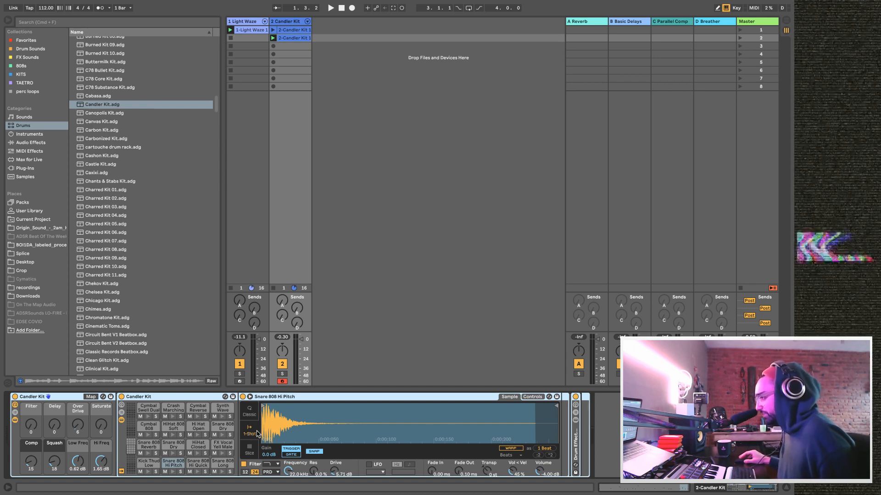
{"action": "left_click", "coordinate": [253, 417]}
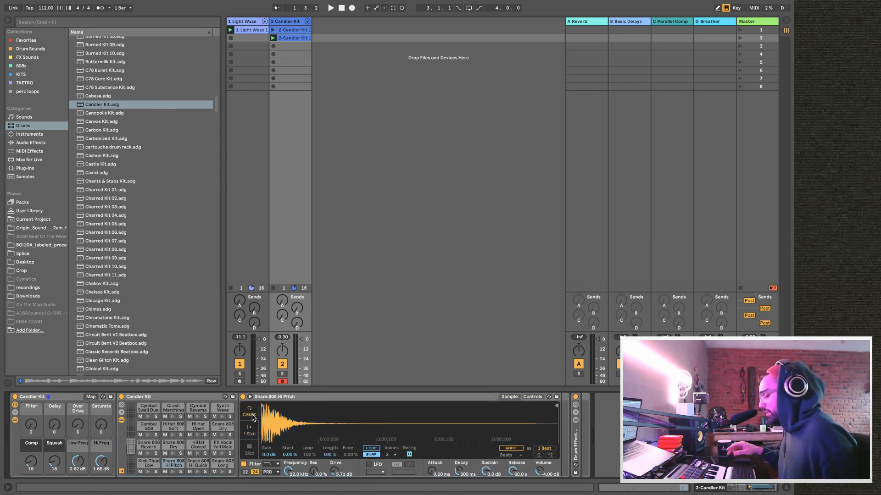
{"action": "left_click", "coordinate": [251, 433]}
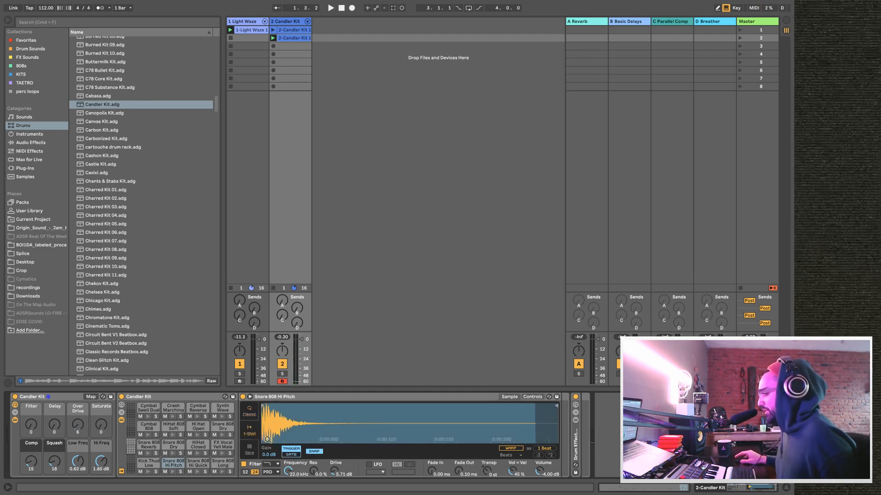
{"action": "left_click", "coordinate": [293, 455]}
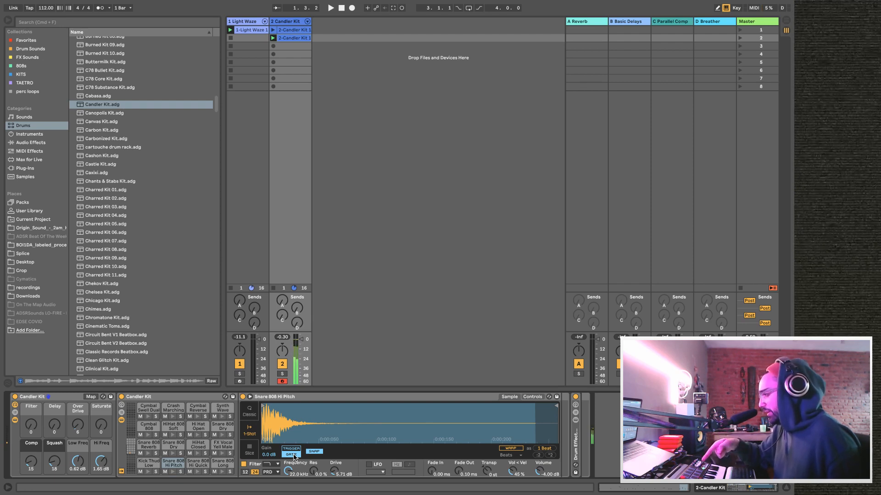
{"action": "left_click", "coordinate": [294, 456]}
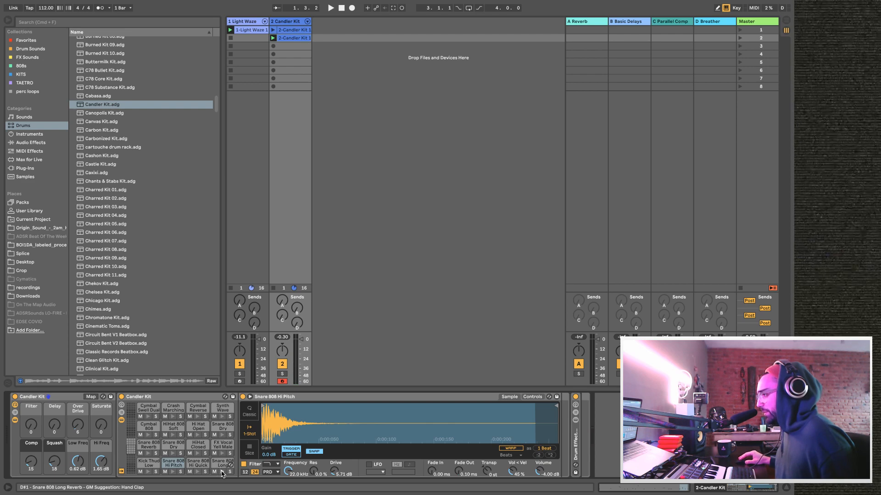
Inspect the sample playback and Trigger/Gate settings of the FX Vocal Yell Male, Snare 808 Dry and Synth Wave Riser pads.
{"action": "left_click", "coordinate": [220, 445]}
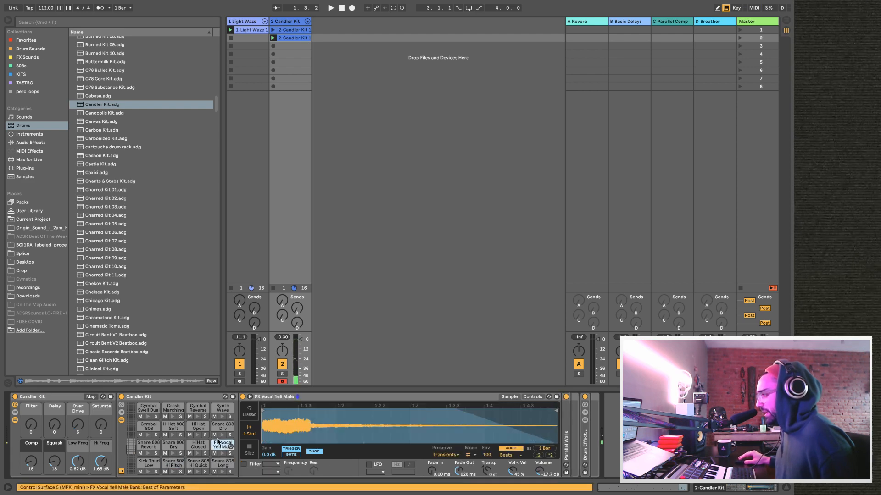
{"action": "left_click", "coordinate": [220, 429]}
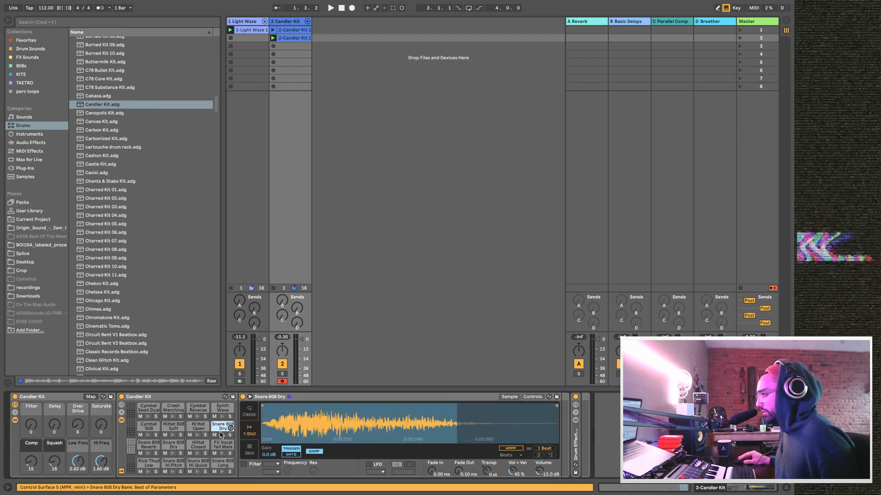
{"action": "left_click", "coordinate": [220, 416]}
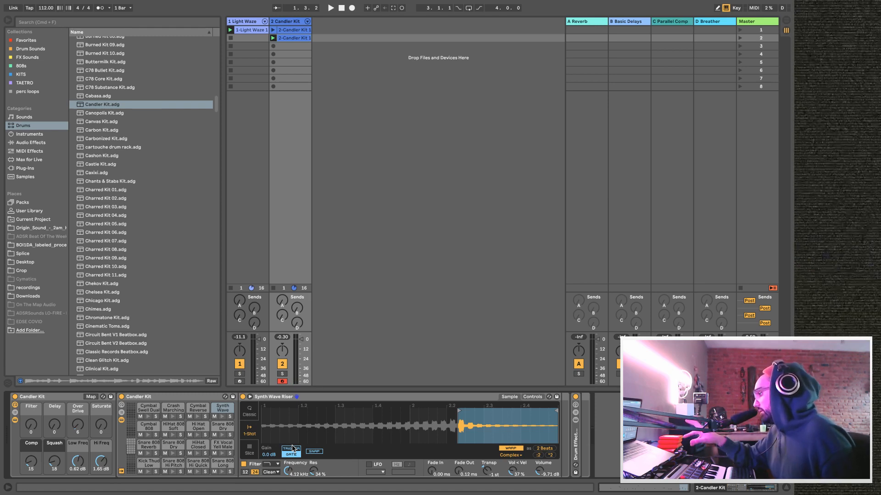
{"action": "left_click", "coordinate": [303, 397]}
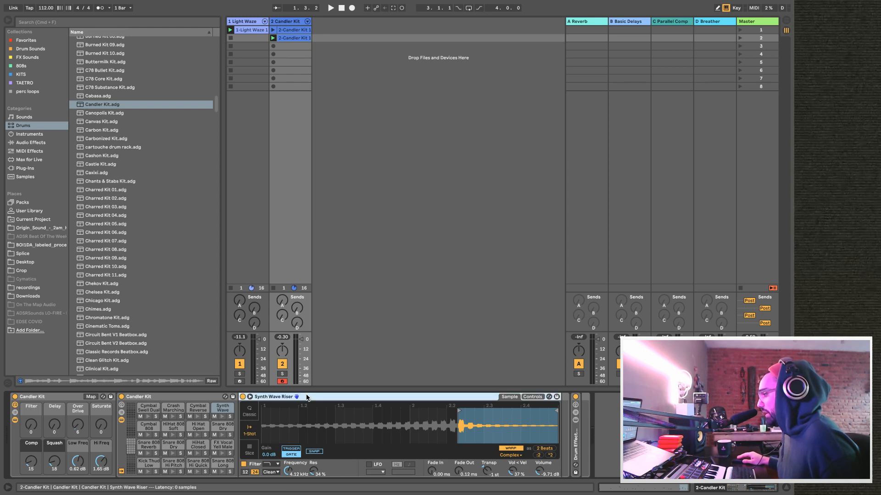
{"action": "left_click", "coordinate": [298, 450]}
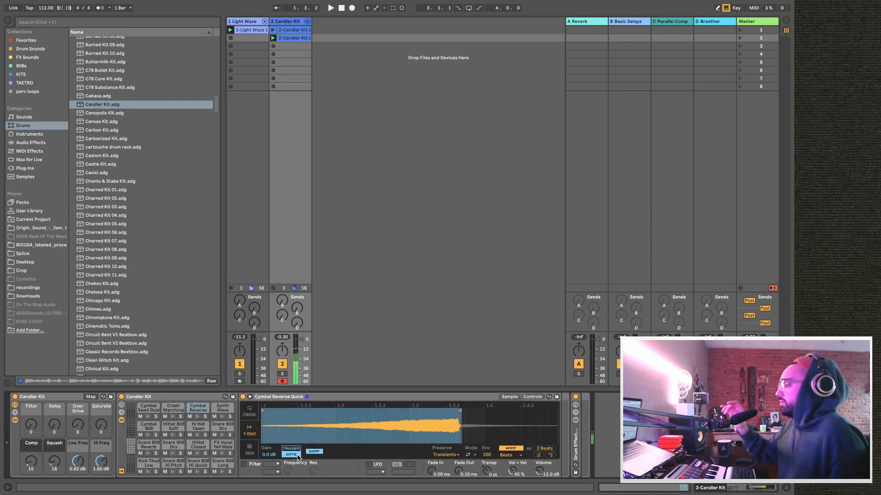
Try lengthening all notes in the second Candler Kit clip by about one bar, play the result, and shorten them back.
{"action": "double_click", "coordinate": [293, 39]}
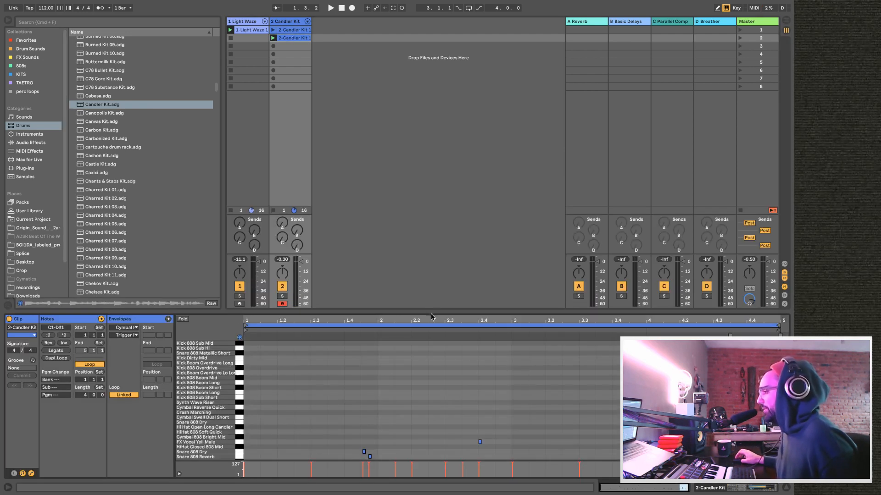
{"action": "left_click_drag", "start_coordinate": [432, 312], "coordinate": [404, 132]}
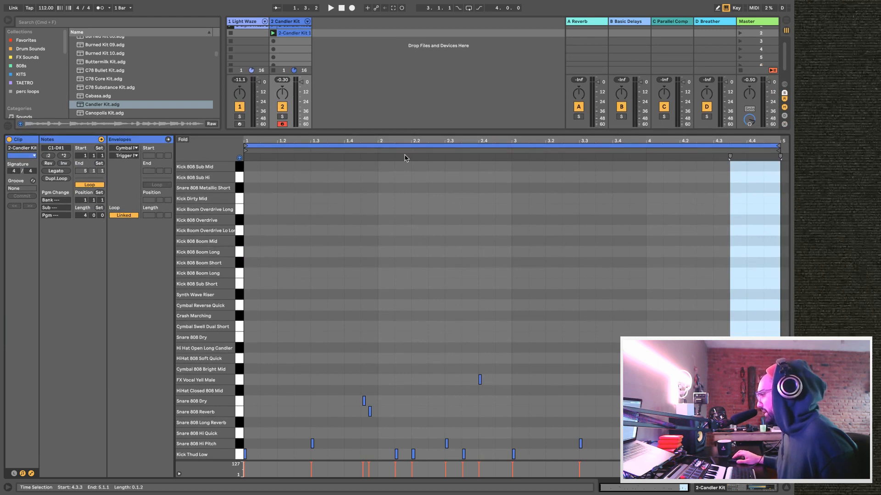
{"action": "key", "text": "super+a"}
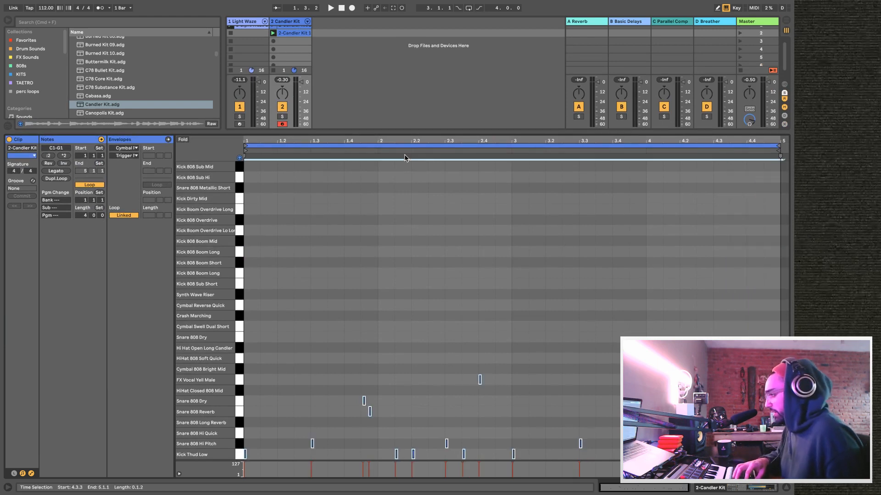
{"action": "left_click_drag", "start_coordinate": [480, 380], "coordinate": [615, 375]}
{"action": "key", "text": "space"}
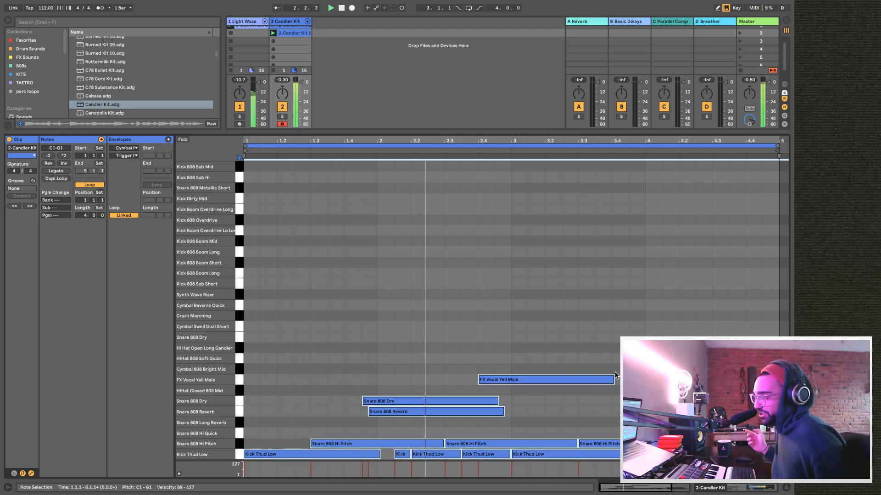
{"action": "left_click_drag", "start_coordinate": [614, 379], "coordinate": [483, 396]}
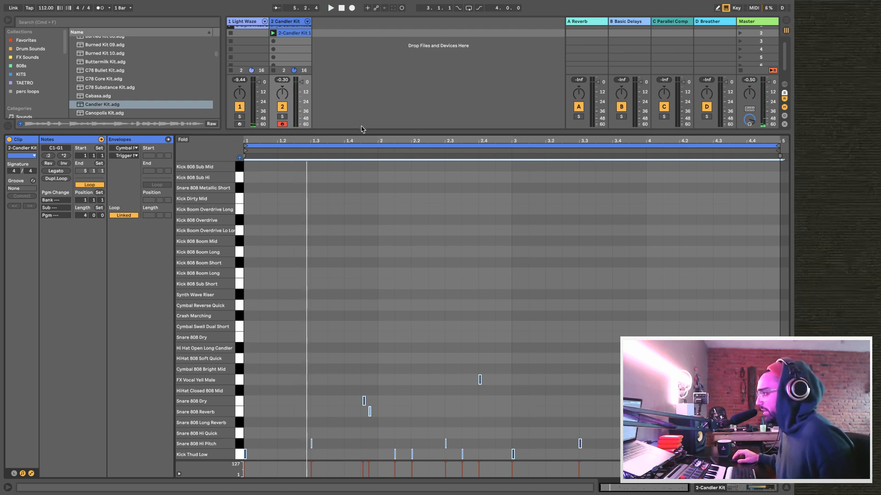
{"action": "left_click_drag", "start_coordinate": [359, 132], "coordinate": [371, 314]}
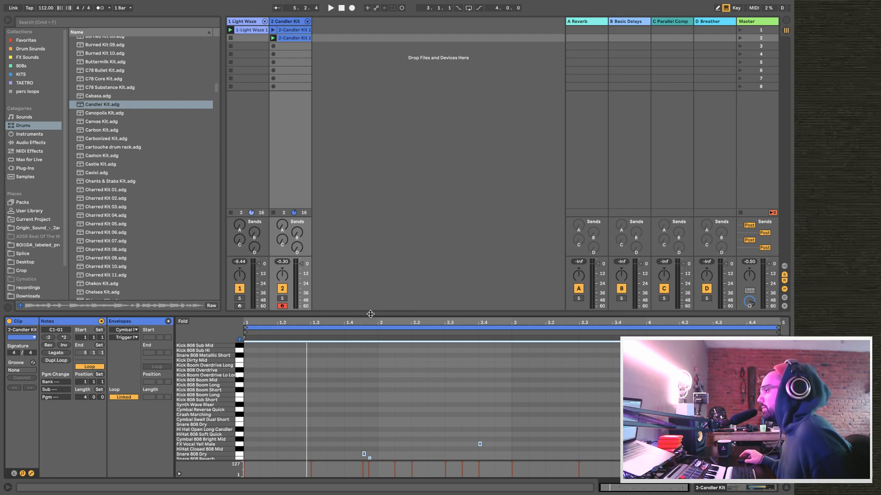
Return to the Candler Kit devices and audition the Kick Thud Low pad.
{"action": "left_click", "coordinate": [303, 39]}
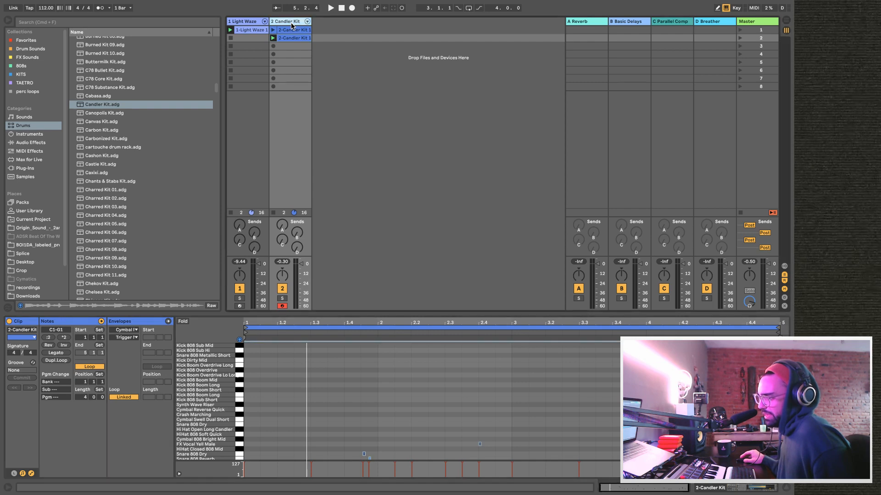
{"action": "left_click", "coordinate": [291, 25]}
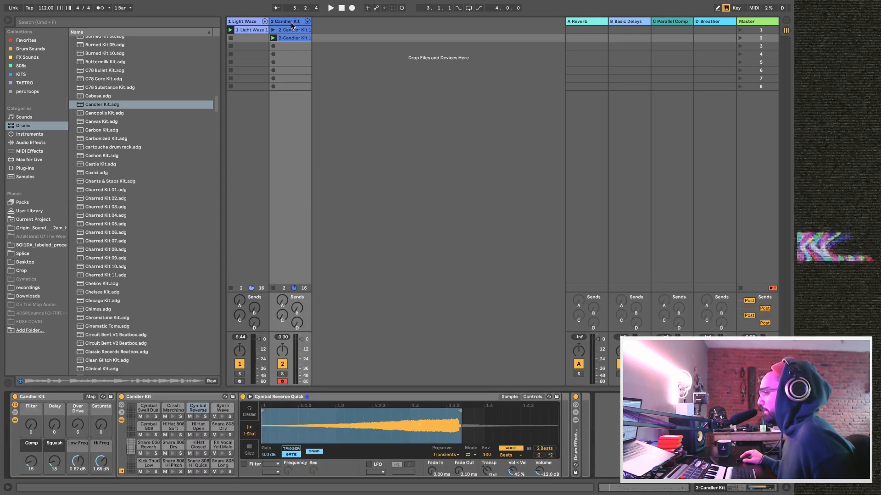
{"action": "left_click", "coordinate": [147, 463]}
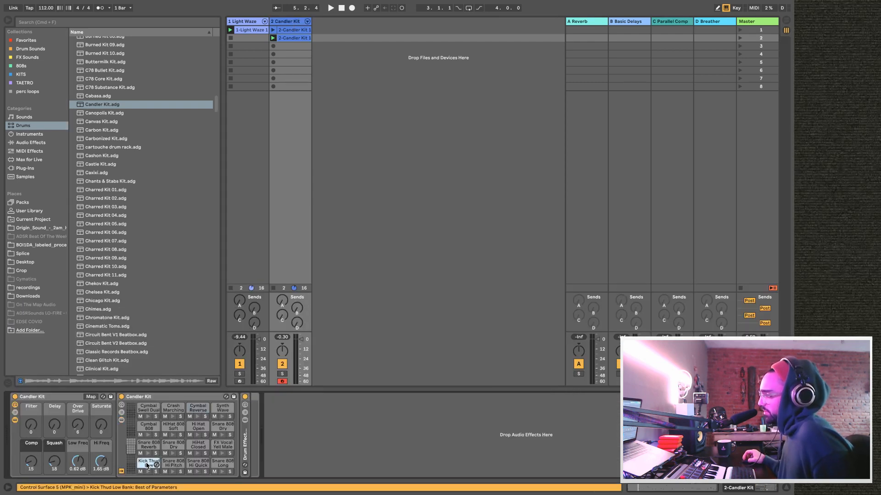
{"action": "left_click", "coordinate": [148, 472]}
{"action": "left_click", "coordinate": [148, 472]}
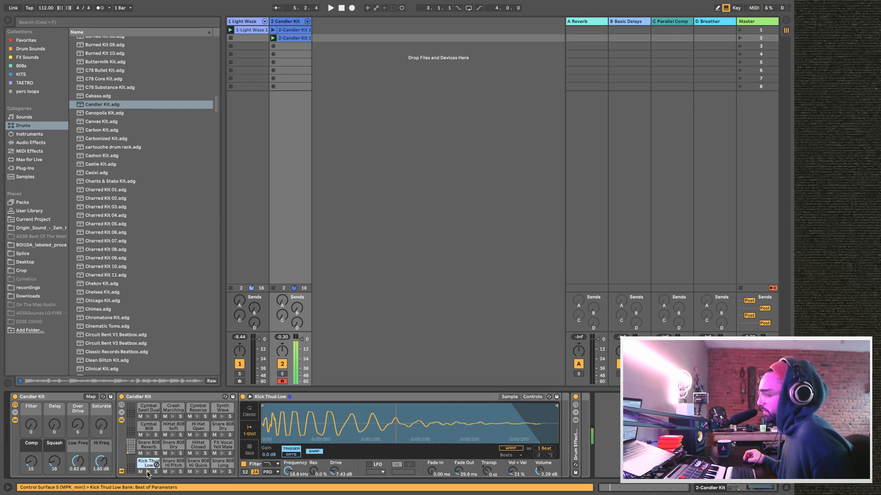
Reopen the second Candler Kit clip in a medium-height note editor and play it with the Light Waze clip.
{"action": "double_click", "coordinate": [295, 40]}
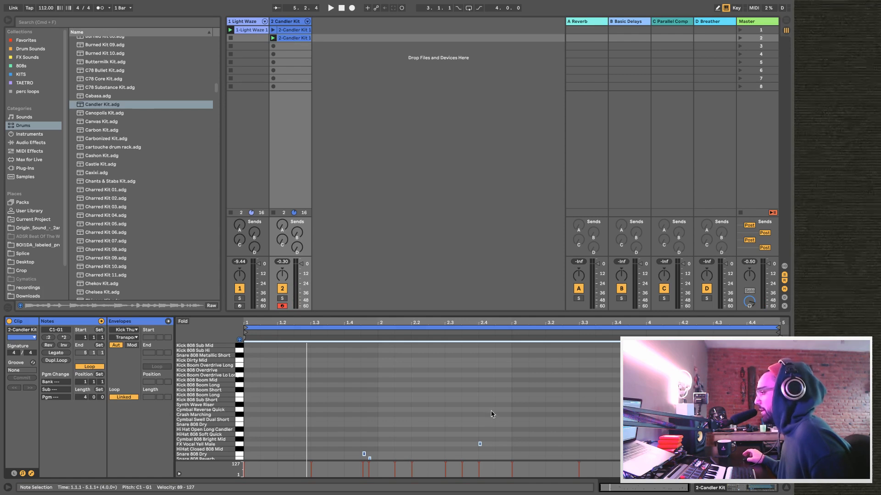
{"action": "left_click_drag", "start_coordinate": [462, 314], "coordinate": [459, 237]}
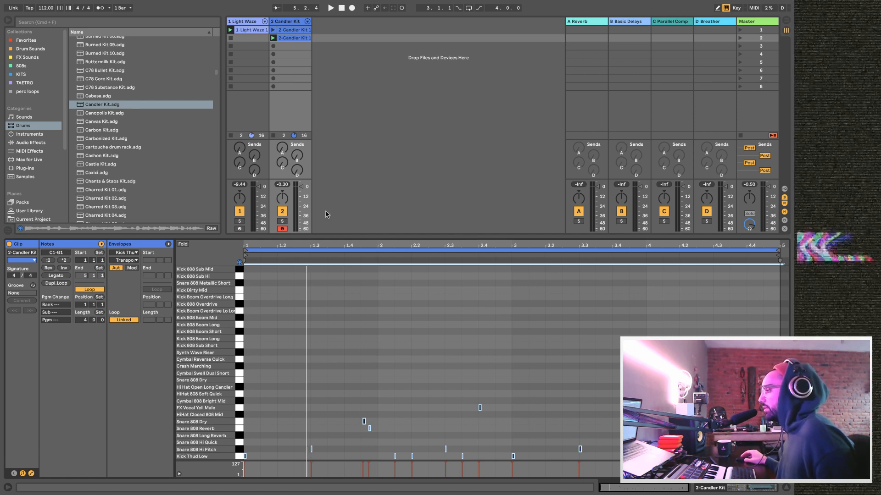
{"action": "left_click_drag", "start_coordinate": [337, 236], "coordinate": [337, 252]}
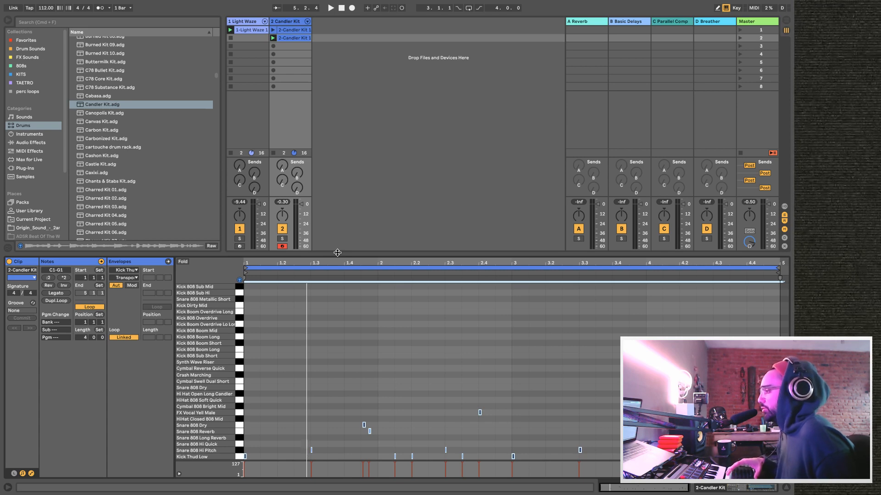
{"action": "key", "text": "space"}
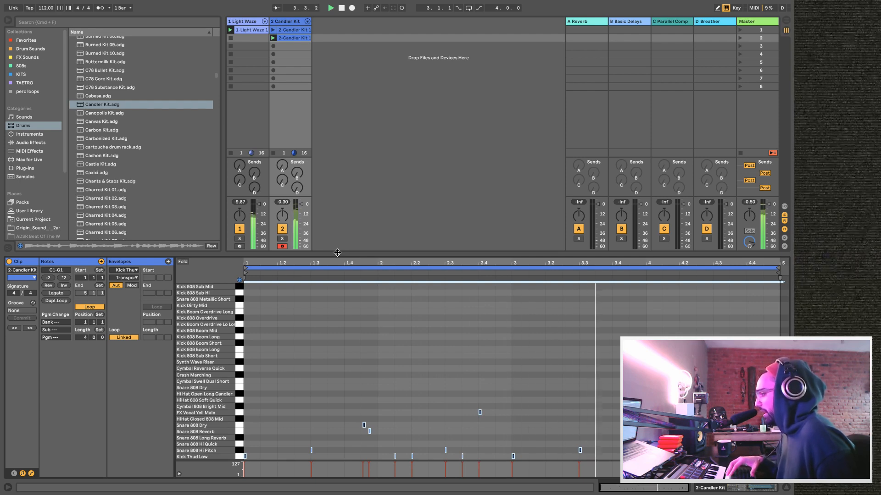
{"action": "key", "text": "space"}
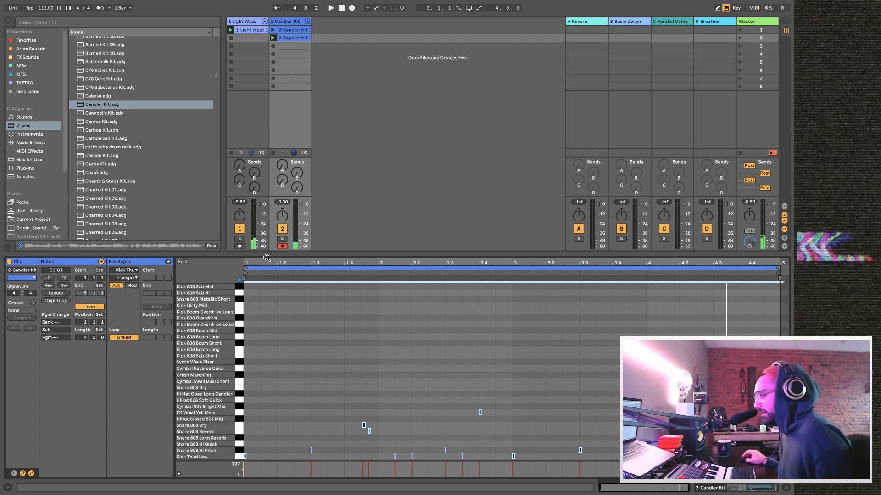
{"action": "left_click_drag", "start_coordinate": [267, 254], "coordinate": [267, 271]}
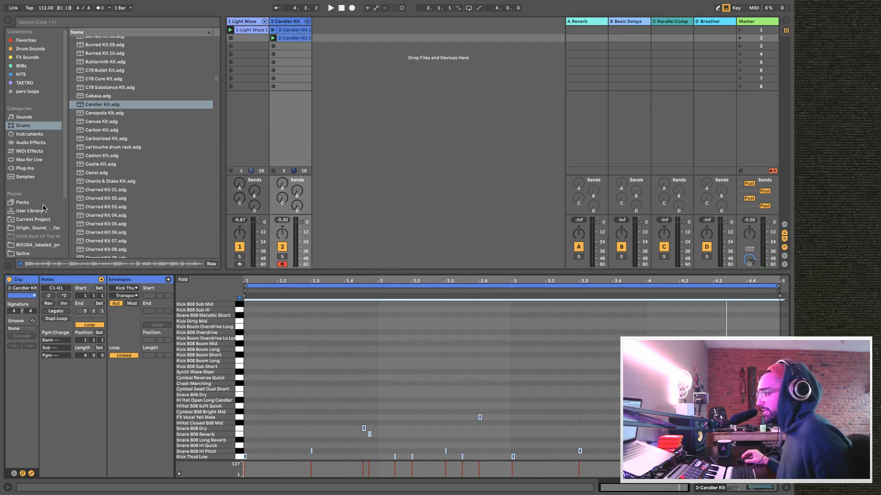
Browse to the BOI1DA labeled sample folder and expand BOI1DA_drum_loops and its BOI1DA_hihat_loops subfolder.
{"action": "scroll", "coordinate": [44, 217], "scroll_direction": "down", "scroll_amount": 2}
{"action": "scroll", "coordinate": [44, 217], "scroll_direction": "down", "scroll_amount": 2}
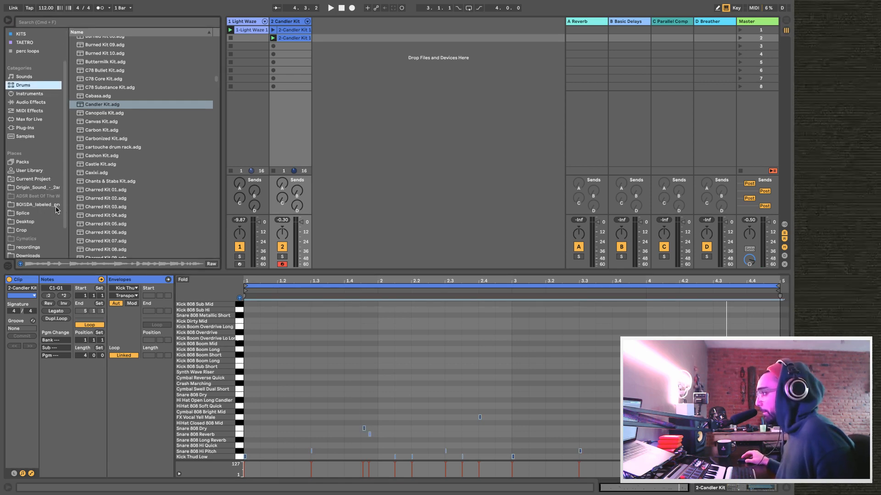
{"action": "left_click", "coordinate": [38, 205]}
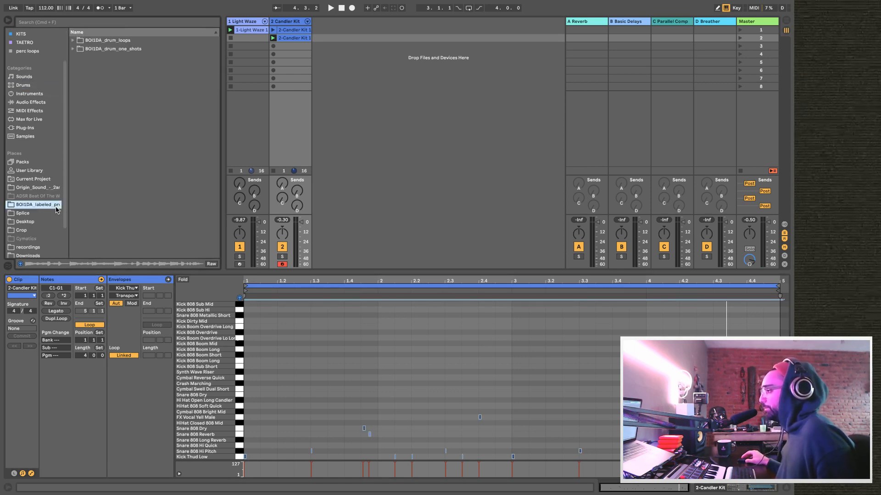
{"action": "left_click", "coordinate": [74, 49]}
{"action": "left_click", "coordinate": [72, 41]}
{"action": "left_click", "coordinate": [79, 49]}
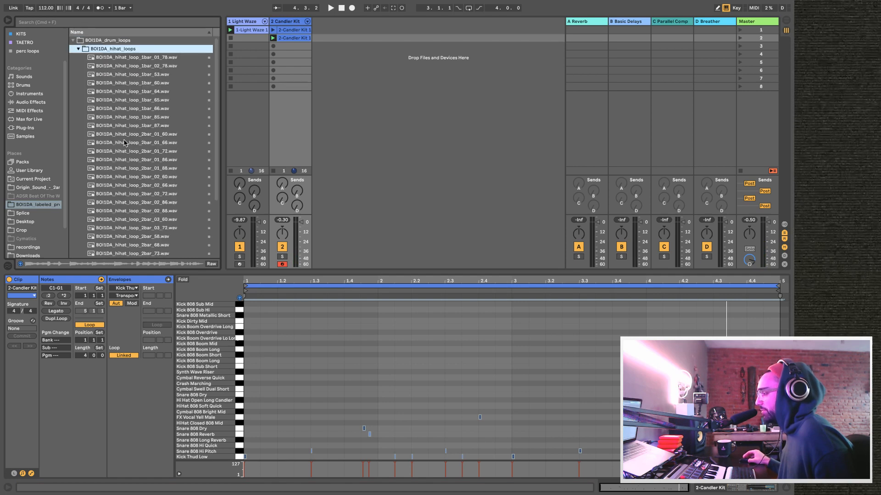
Play the beat and audition the two-bar BOI1DA hi-hat loops over it, from 01_66 through 03_72.
{"action": "left_click", "coordinate": [124, 142]}
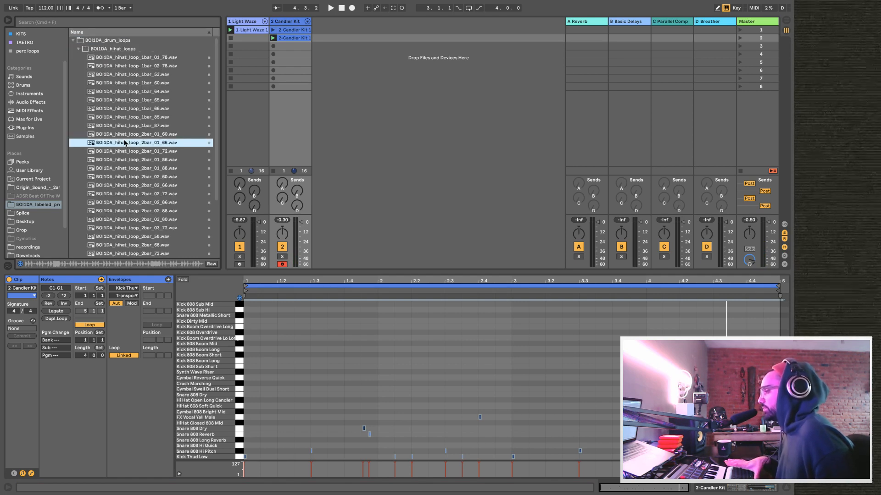
{"action": "key", "text": "space"}
{"action": "left_click", "coordinate": [144, 185]}
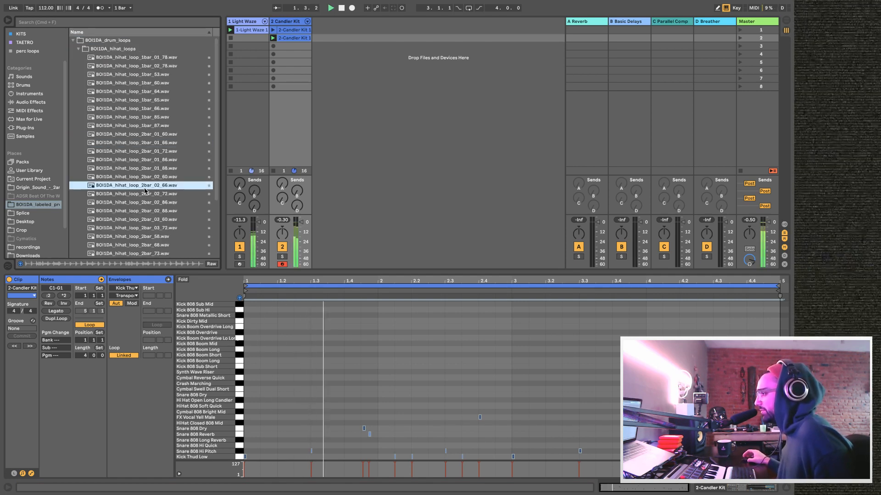
{"action": "left_click", "coordinate": [144, 194]}
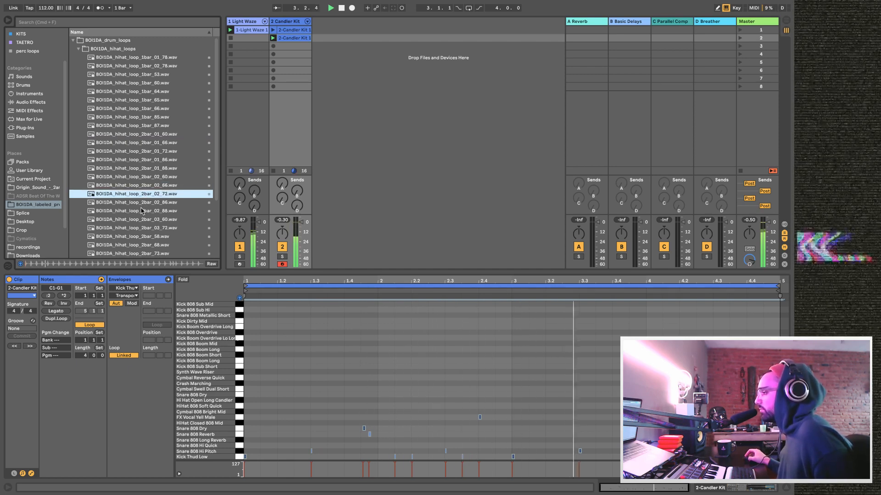
{"action": "left_click", "coordinate": [142, 203]}
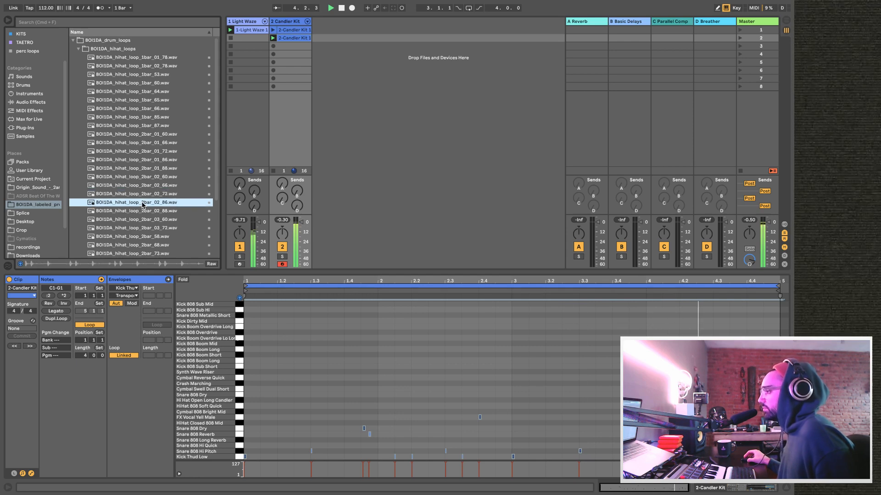
{"action": "left_click", "coordinate": [138, 219]}
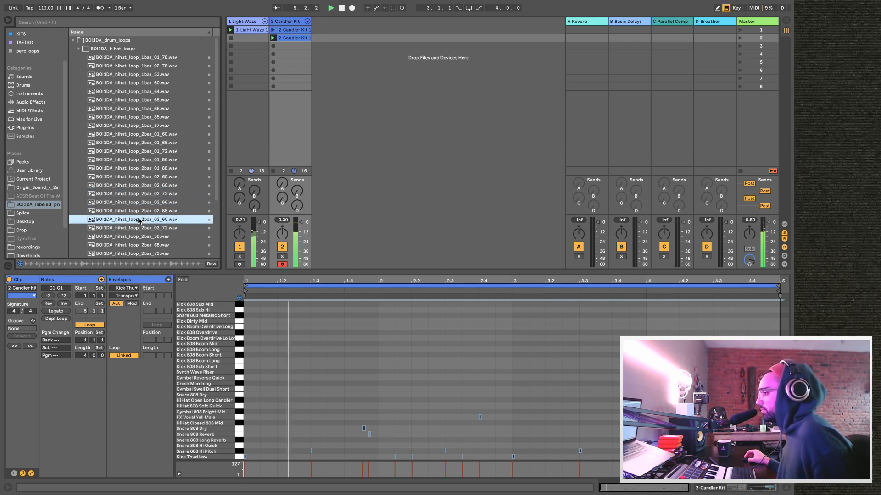
{"action": "key", "text": "Down"}
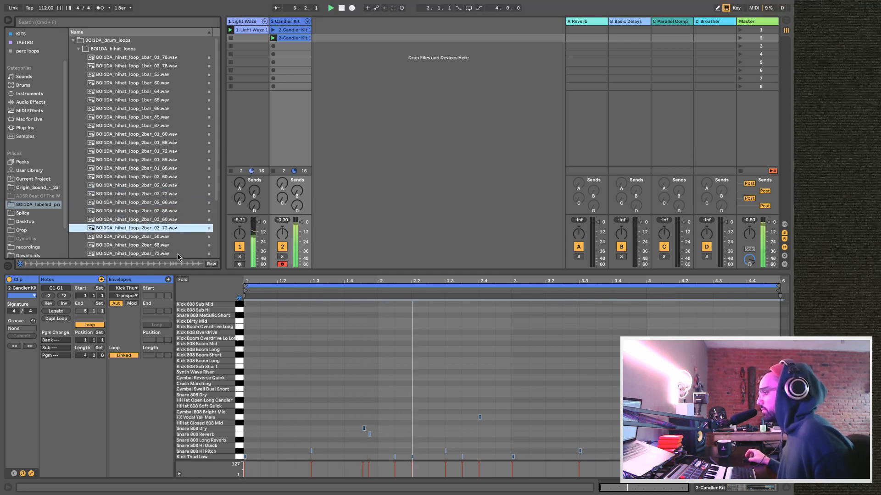
Audition the one-bar BOI1DA hi-hat loops 66, 53 and 02_78 against the playing beat.
{"action": "scroll", "coordinate": [179, 257], "scroll_direction": "down", "scroll_amount": 2}
{"action": "left_click", "coordinate": [154, 87]}
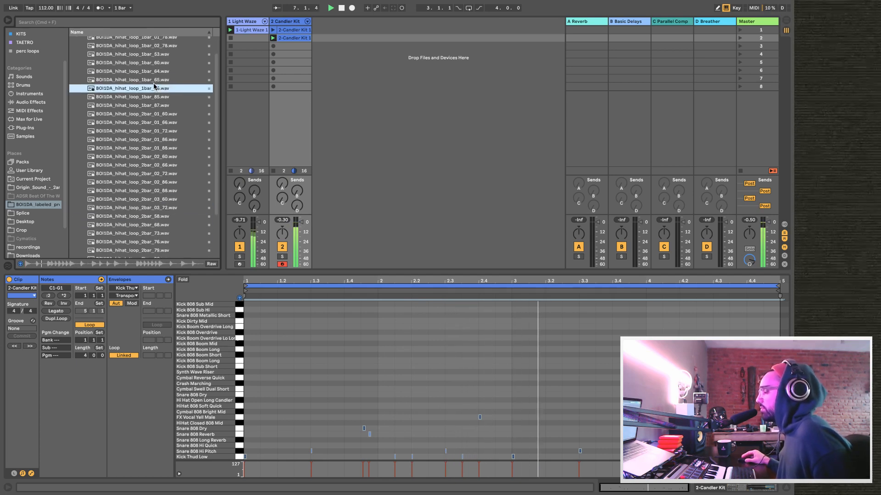
{"action": "scroll", "coordinate": [155, 87], "scroll_direction": "up", "scroll_amount": 2}
{"action": "left_click", "coordinate": [152, 76]}
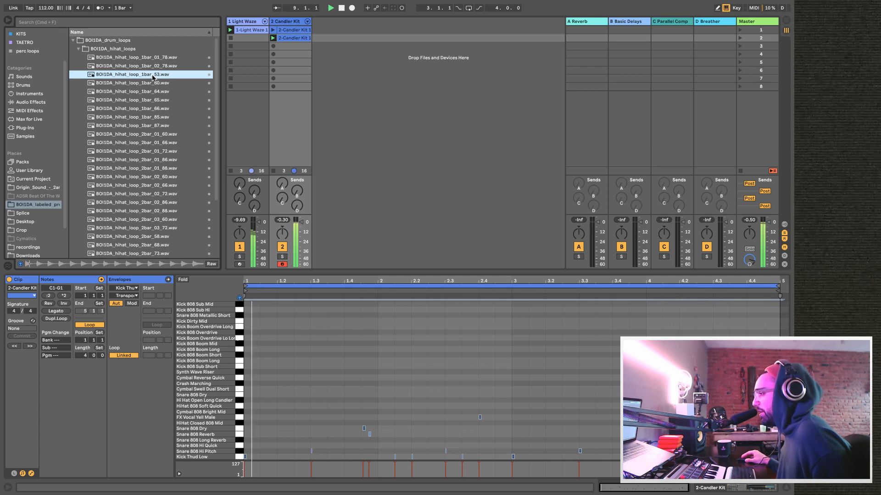
{"action": "key", "text": "Up"}
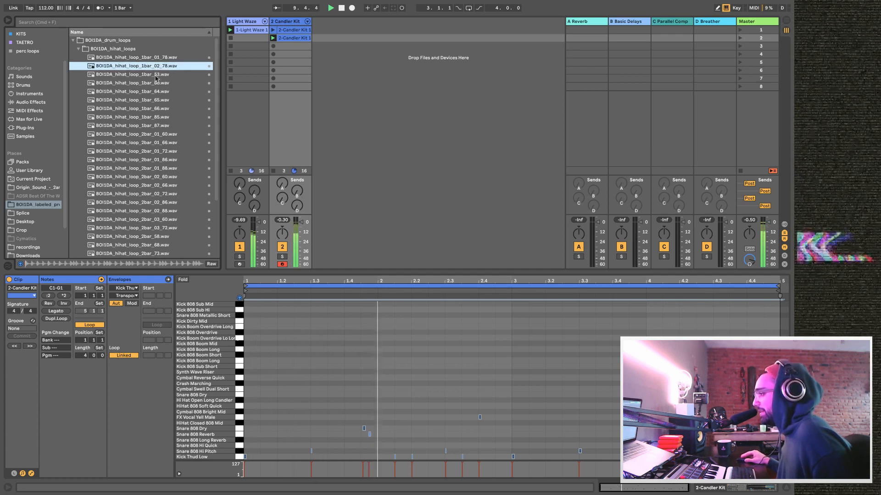
{"action": "scroll", "coordinate": [154, 201], "scroll_direction": "down", "scroll_amount": 5}
Add BOI1DA_hihat_loop_2bar_96 to the second slot of a new audio track and delete its Basic Audio Processing and Utility devices.
{"action": "left_click", "coordinate": [154, 202]}
{"action": "scroll", "coordinate": [155, 205], "scroll_direction": "up", "scroll_amount": 1}
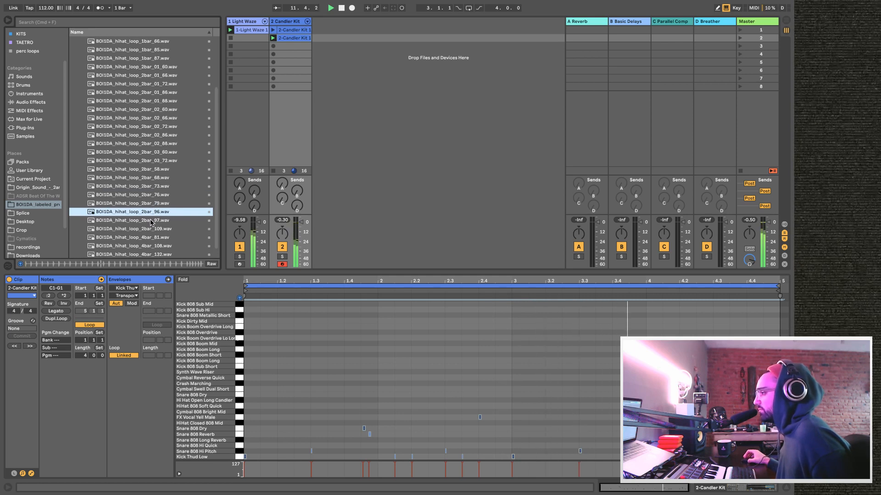
{"action": "left_click_drag", "start_coordinate": [151, 223], "coordinate": [345, 40]}
{"action": "left_click", "coordinate": [333, 22]}
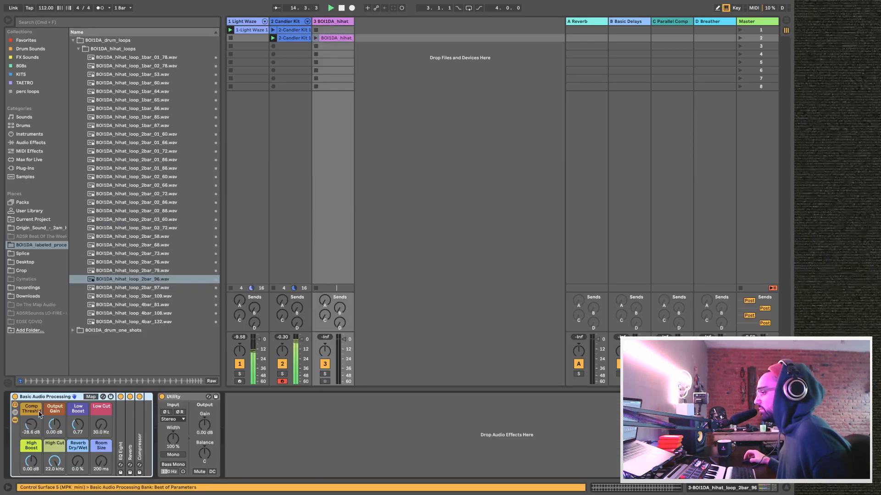
{"action": "key", "text": "Delete"}
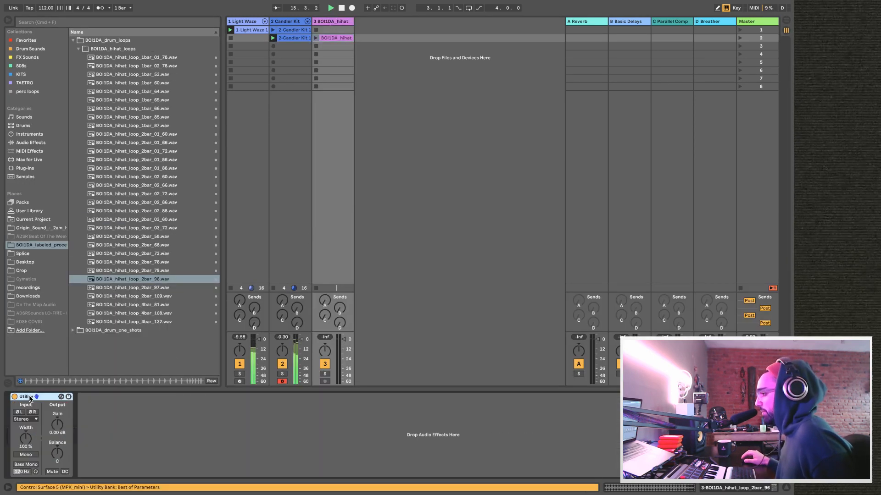
{"action": "key", "text": "Delete"}
Launch the hi-hat loop with the beat and lower its track volume to -5.3 dB.
{"action": "left_click", "coordinate": [316, 38]}
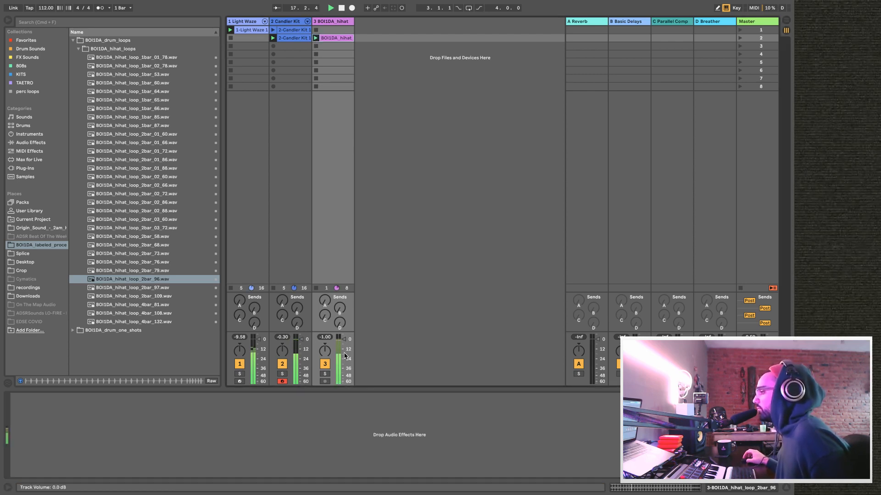
{"action": "left_click_drag", "start_coordinate": [344, 340], "coordinate": [344, 344]}
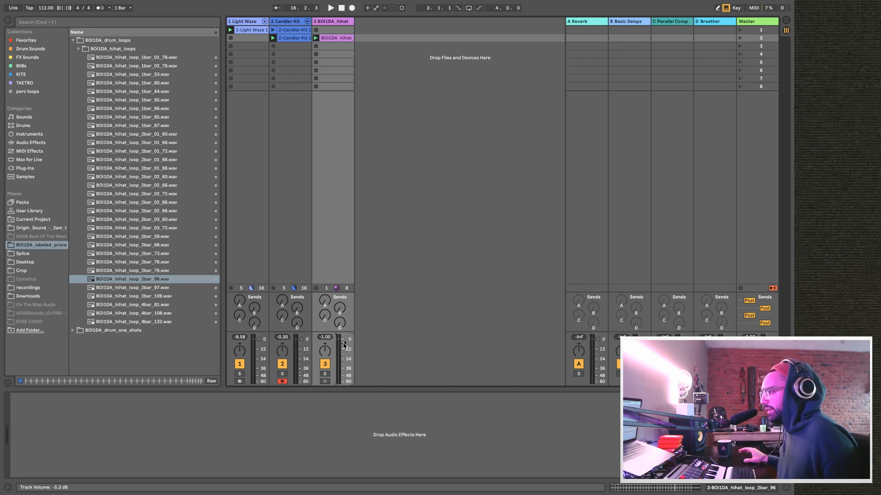
Browse the installed packs to the Vintage Breaks Vol 3 samples of Break Selection by Sample Magic.
{"action": "left_click", "coordinate": [27, 169]}
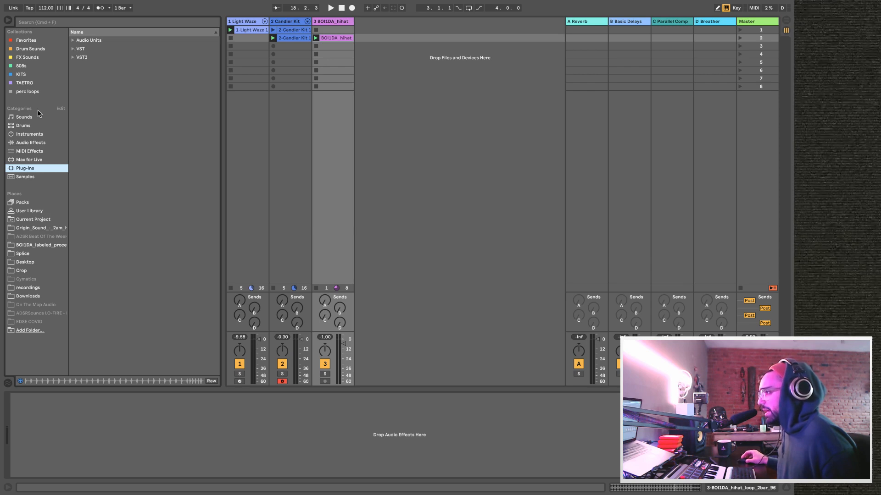
{"action": "left_click", "coordinate": [26, 203]}
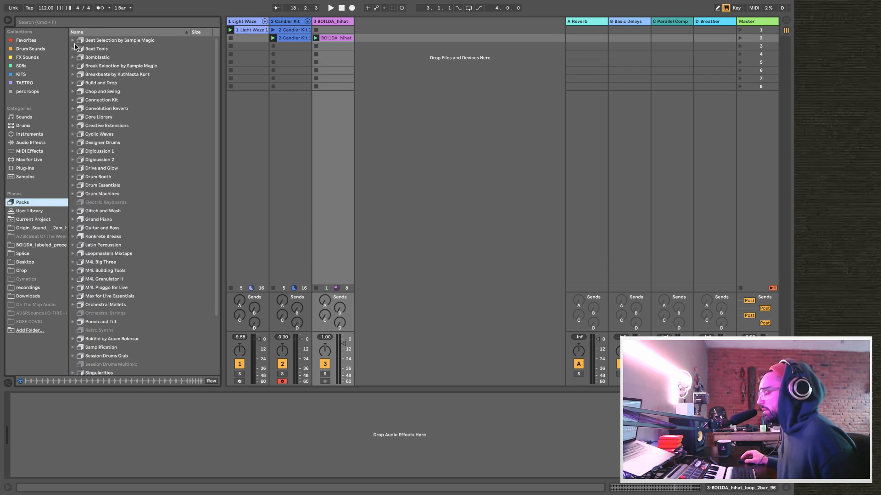
{"action": "left_click", "coordinate": [72, 66]}
{"action": "left_click", "coordinate": [79, 83]}
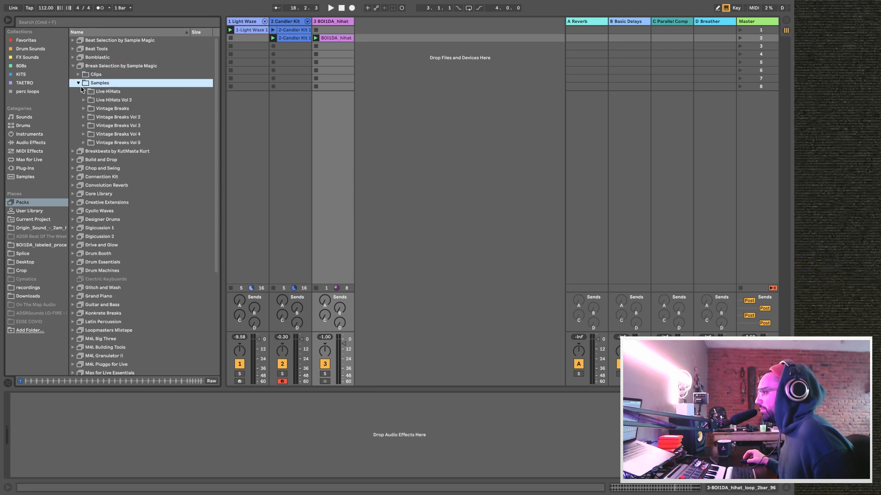
{"action": "left_click", "coordinate": [84, 127]}
Audition several Vintage Breaks Vol 3 loops, including drm112_kalimbadreams, drm115_krupastrut, drm115_krupastomp and drm127_cankikker.
{"action": "left_click", "coordinate": [172, 221]}
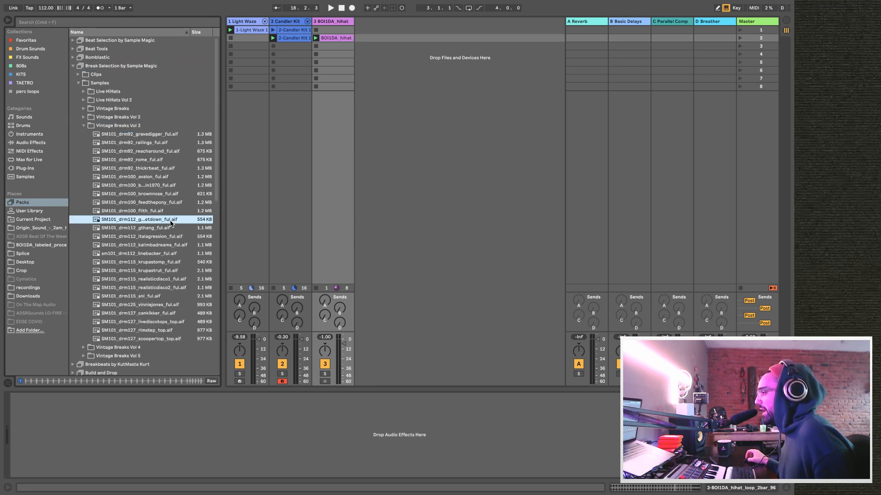
{"action": "left_click", "coordinate": [156, 246]}
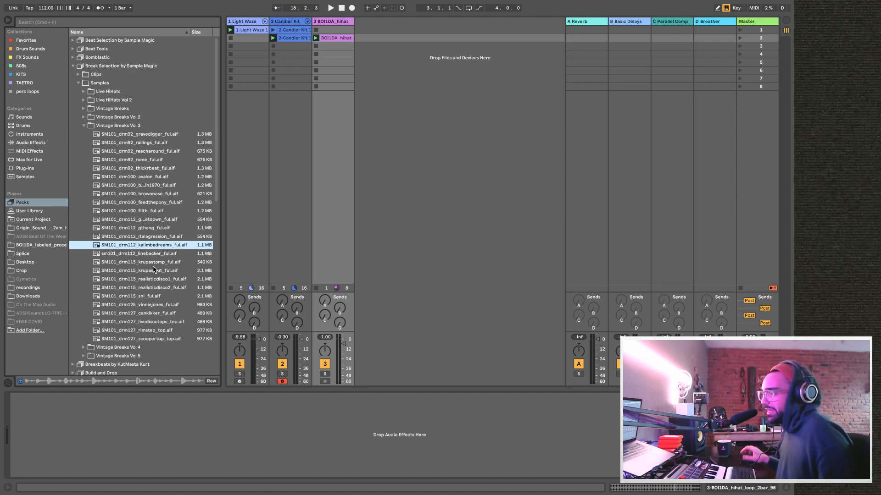
{"action": "left_click", "coordinate": [159, 270]}
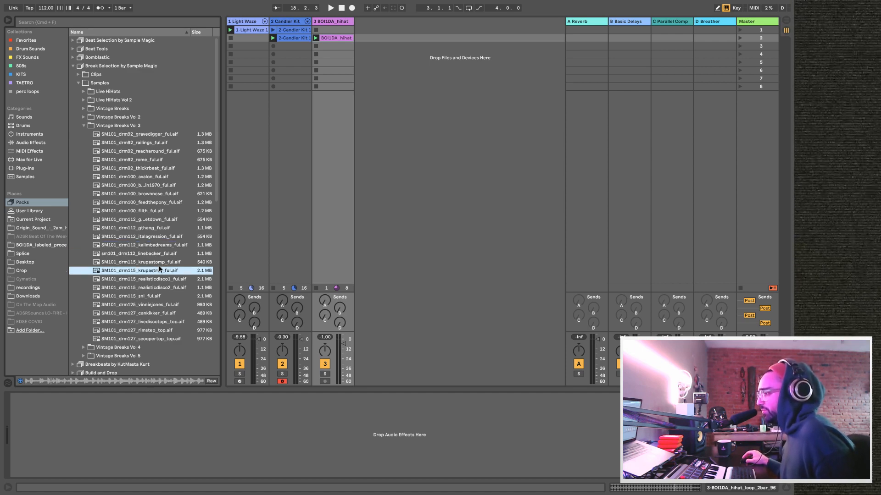
{"action": "left_click", "coordinate": [157, 264]}
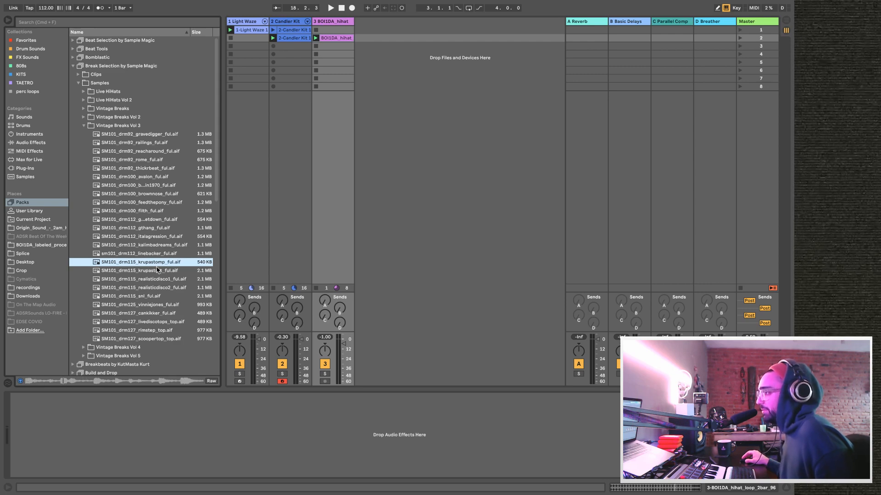
{"action": "left_click", "coordinate": [156, 316]}
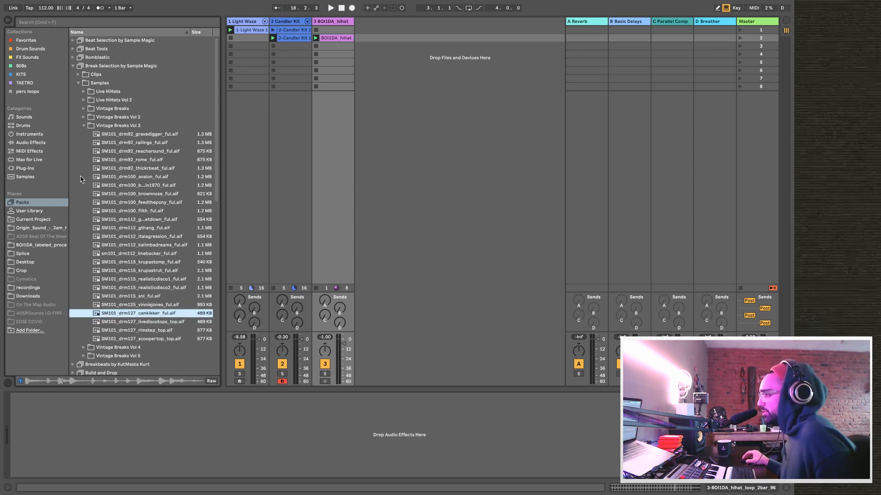
Swap to the Vintage Breaks Vol 2 folder, audition its slingerland, simples, layercake1, ladytron and ladyboybeat loops, and collapse it.
{"action": "left_click", "coordinate": [84, 125]}
{"action": "left_click", "coordinate": [84, 118]}
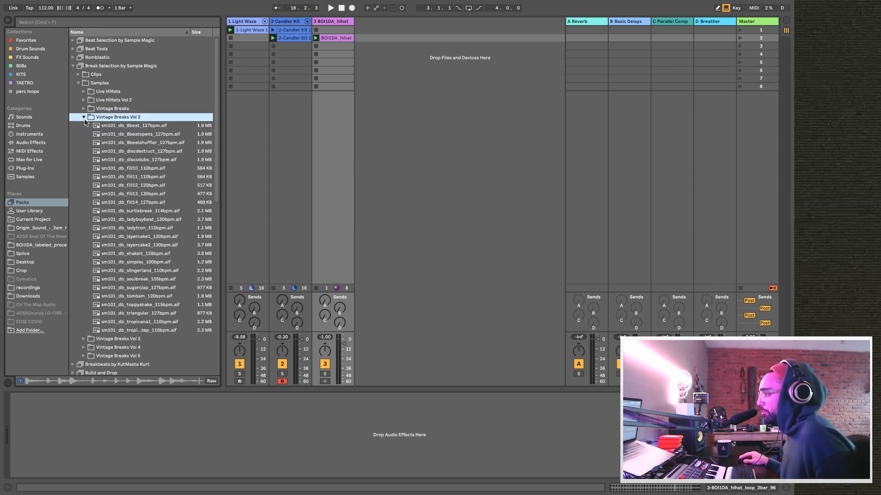
{"action": "left_click", "coordinate": [151, 271]}
{"action": "left_click", "coordinate": [149, 262]}
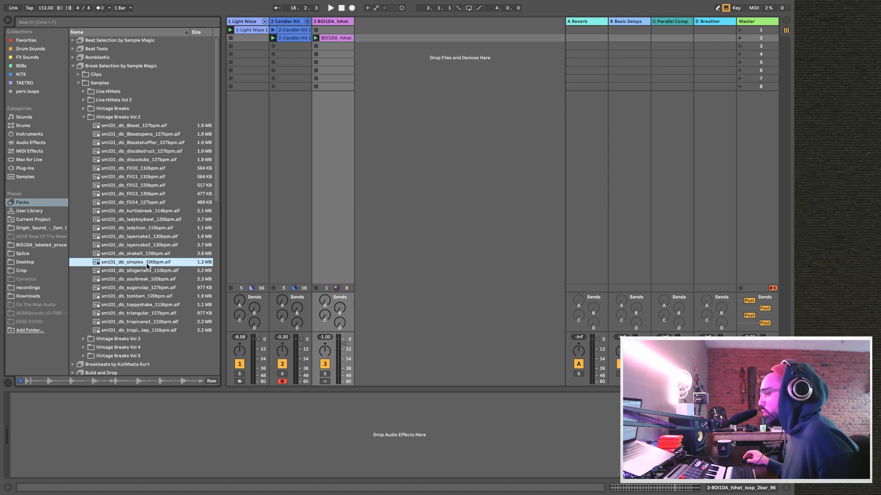
{"action": "left_click", "coordinate": [150, 237]}
{"action": "left_click", "coordinate": [153, 228]}
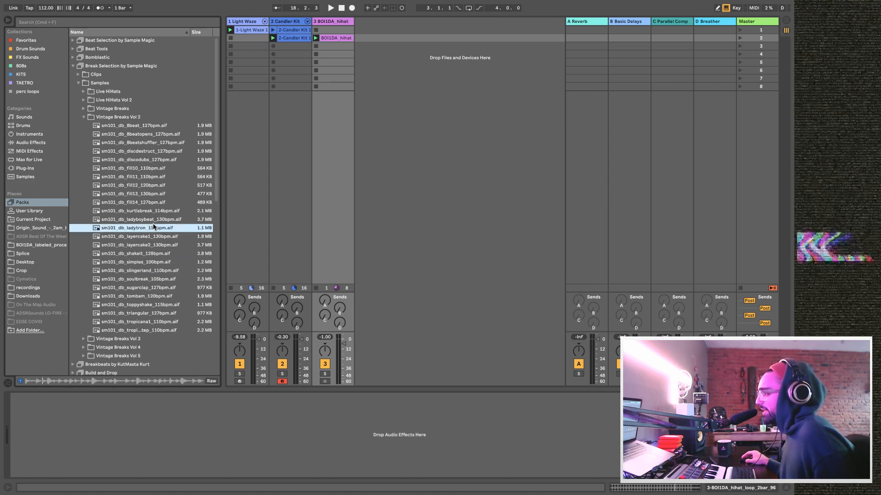
{"action": "left_click", "coordinate": [153, 218]}
{"action": "left_click", "coordinate": [84, 117]}
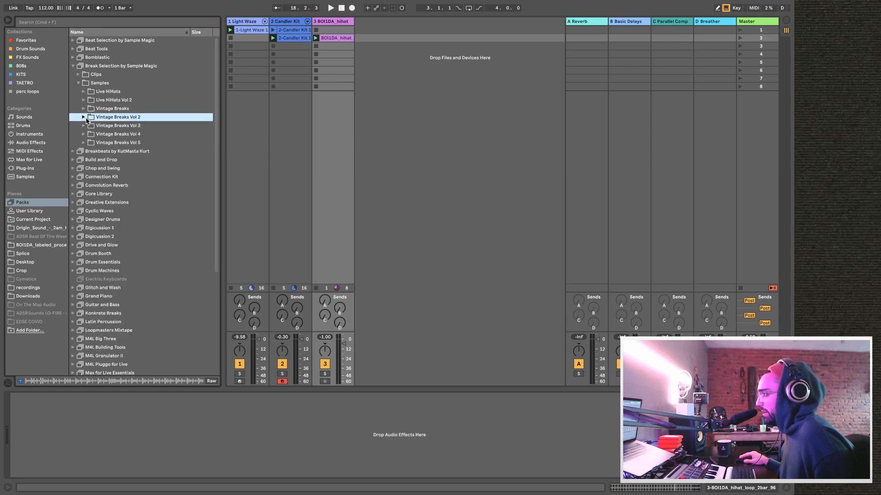
Play the Light Waze, Candler Kit and hi-hat clips together and stop playback.
{"action": "key", "text": "space"}
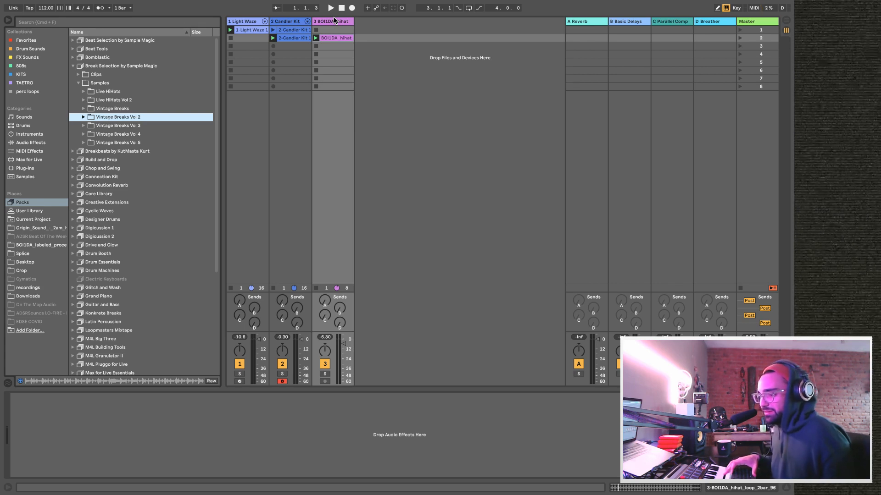
{"action": "key", "text": "space"}
{"action": "key", "text": "space"}
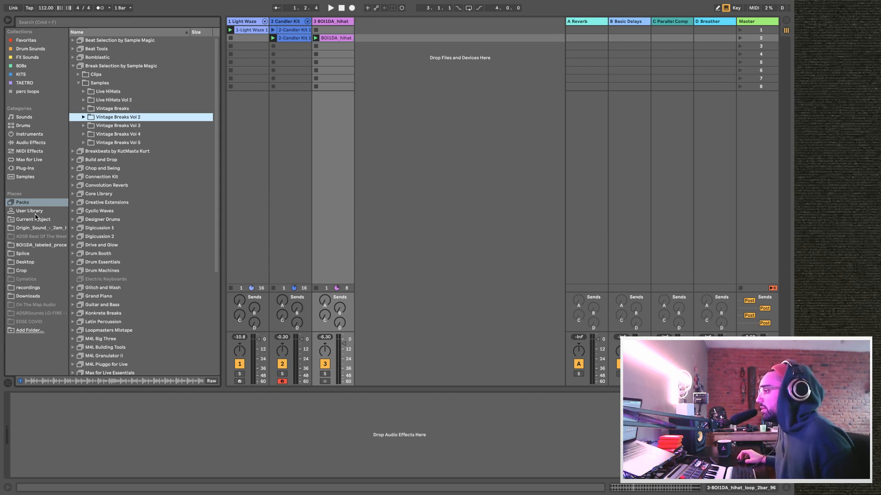
Create an audio track with the Amp effect set to Blues, followed by the Cabinet and Pedal effects.
{"action": "left_click", "coordinate": [35, 143]}
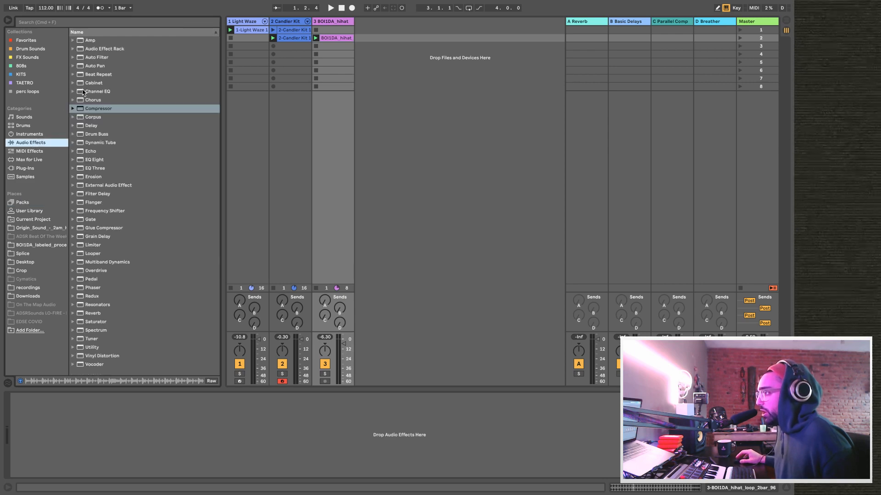
{"action": "left_click", "coordinate": [87, 41]}
{"action": "left_click_drag", "start_coordinate": [86, 43], "coordinate": [444, 213]}
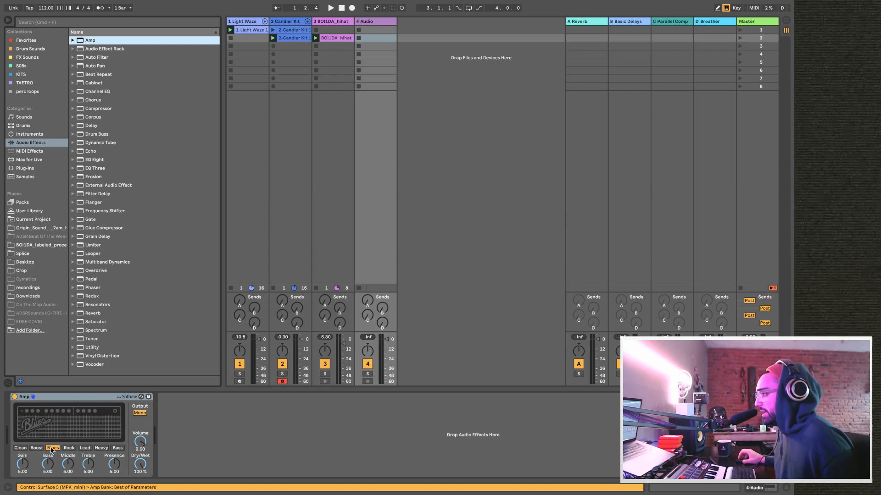
{"action": "left_click_drag", "start_coordinate": [93, 83], "coordinate": [235, 472]}
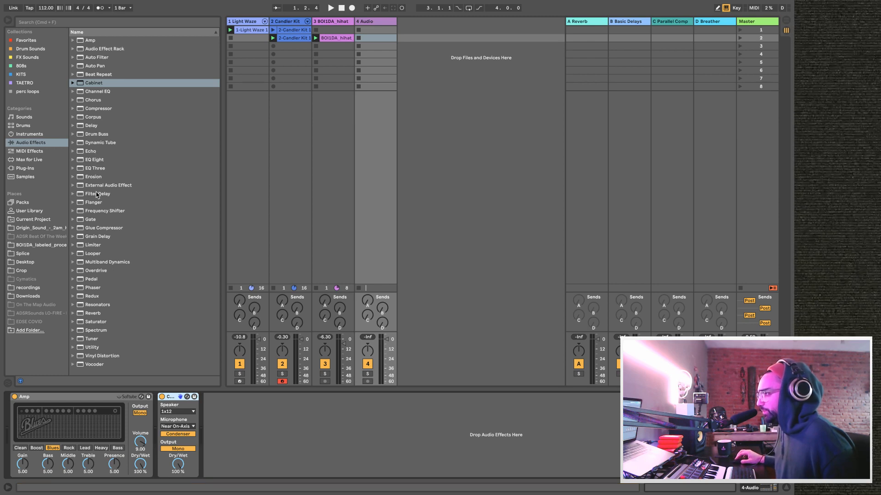
{"action": "left_click_drag", "start_coordinate": [97, 280], "coordinate": [288, 429]}
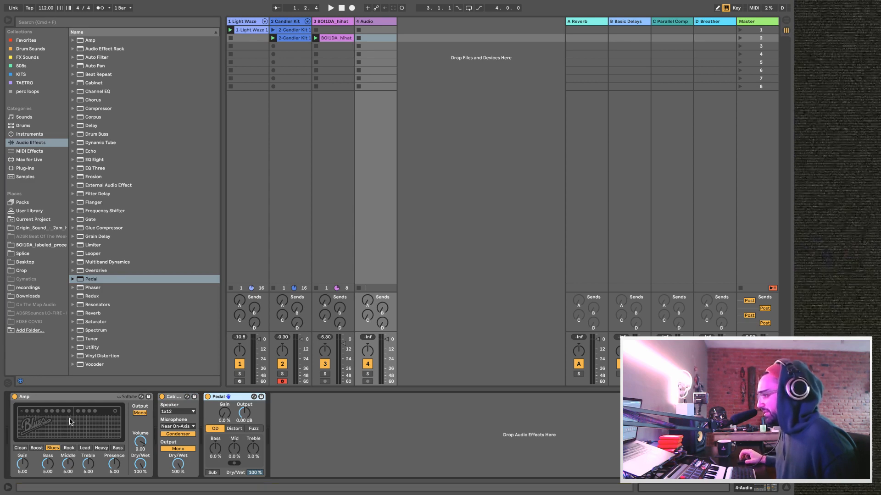
Select the Cabinet, Pedal and Amp devices in turn and delete all three from the new audio track.
{"action": "left_click", "coordinate": [174, 399]}
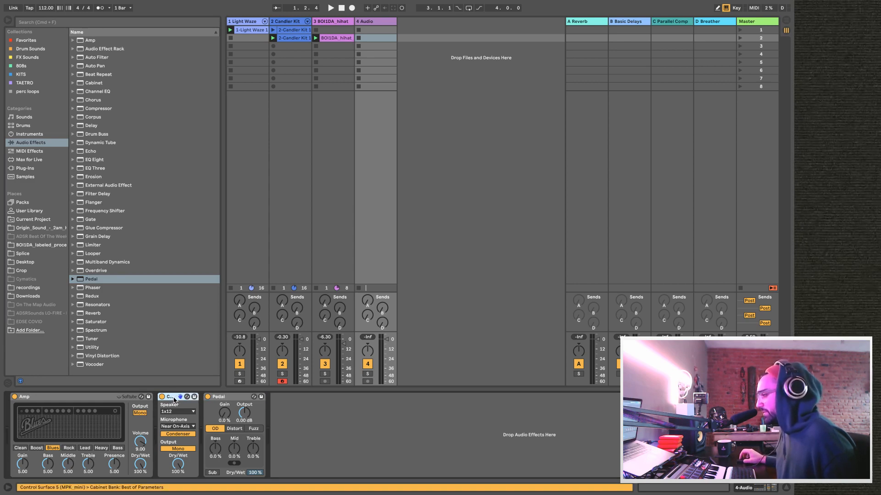
{"action": "left_click", "coordinate": [227, 417]}
{"action": "left_click", "coordinate": [226, 417]}
{"action": "left_click", "coordinate": [221, 398]}
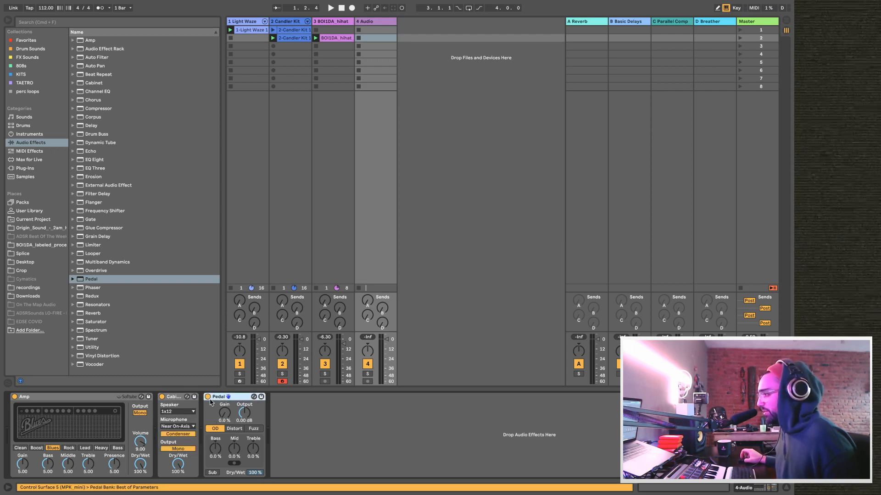
{"action": "left_click", "coordinate": [90, 398]}
{"action": "key", "text": "Delete"}
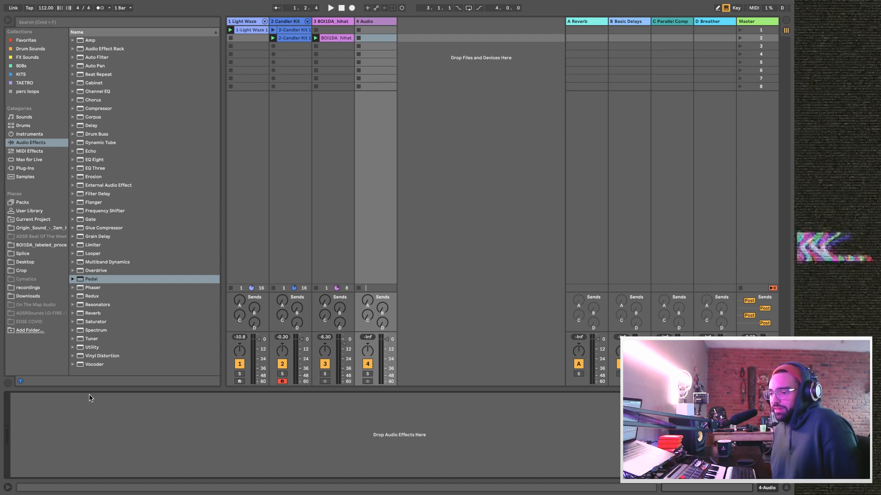
Play the Light Waze, Candler Kit and hi-hat clips together and open the BOI1DA hi-hat clip's sample settings.
{"action": "key", "text": "space"}
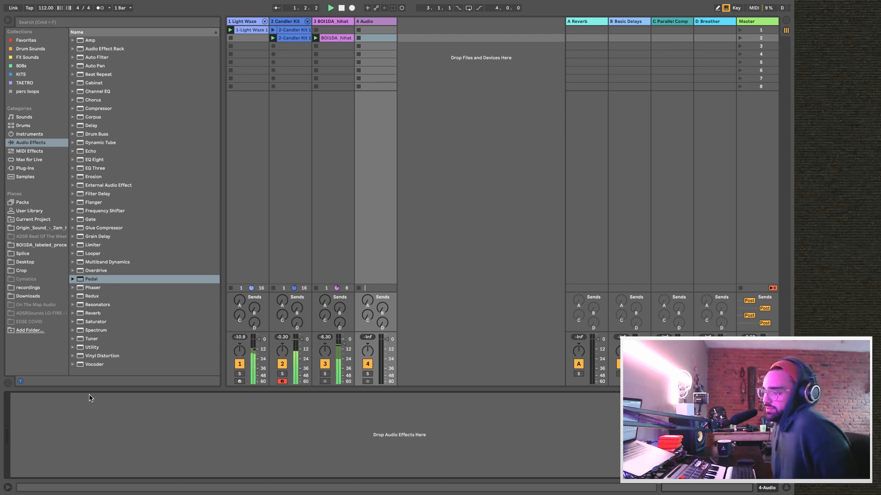
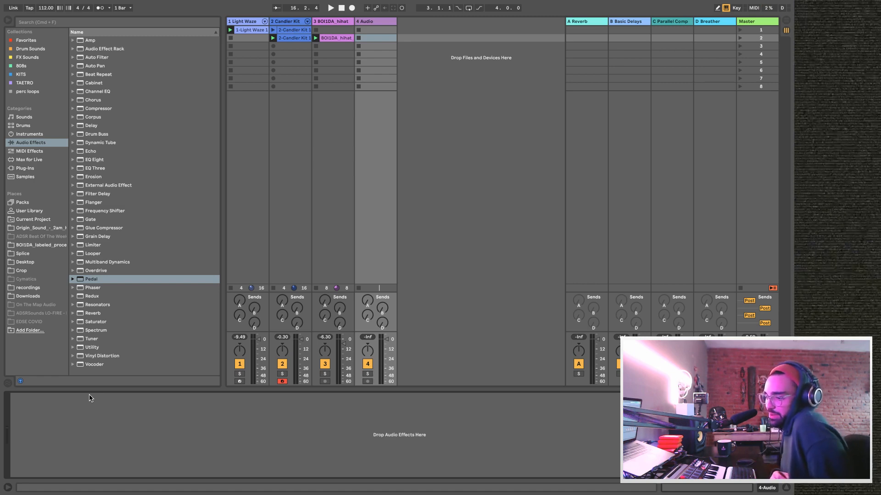
{"action": "key", "text": "space"}
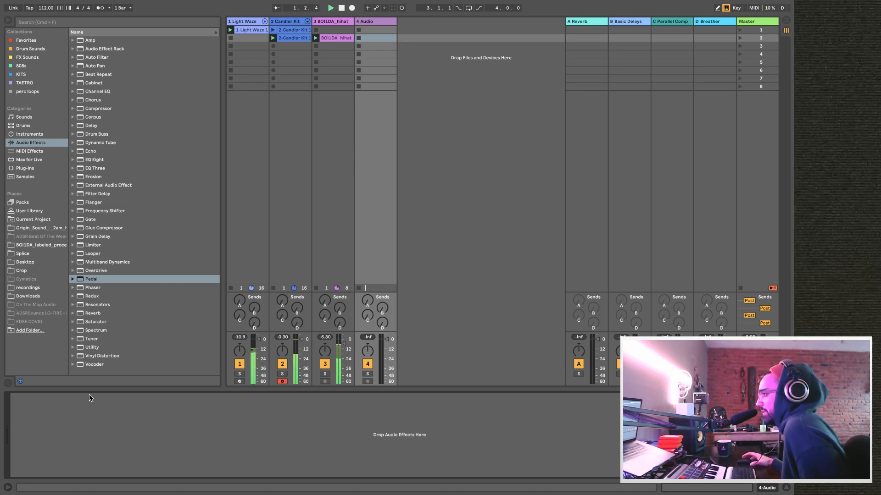
{"action": "left_click", "coordinate": [340, 39]}
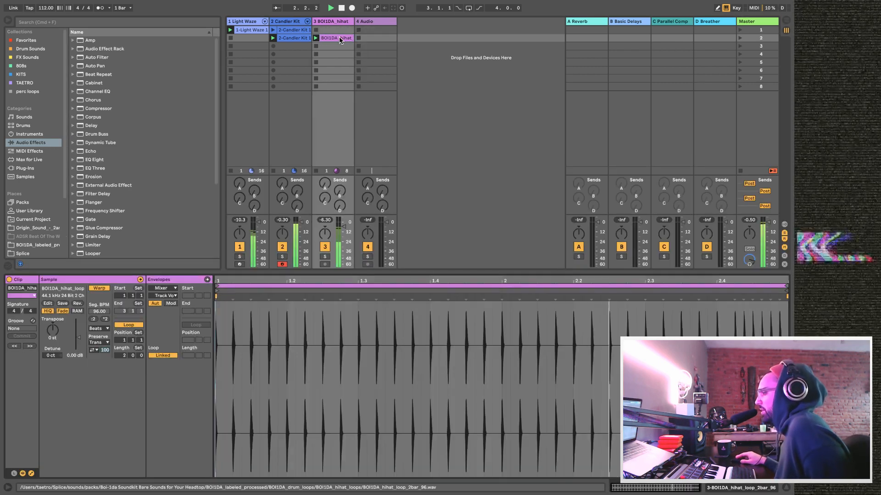
Try different transpositions on the hi-hat loop, stop playback and reset the transposition to 0 st.
{"action": "left_click", "coordinate": [53, 329]}
{"action": "mouse_move", "coordinate": [53, 329]}
{"action": "left_mouse_down"}
{"action": "mouse_move", "coordinate": [53, 322]}
{"action": "mouse_move", "coordinate": [51, 335]}
{"action": "left_mouse_up"}
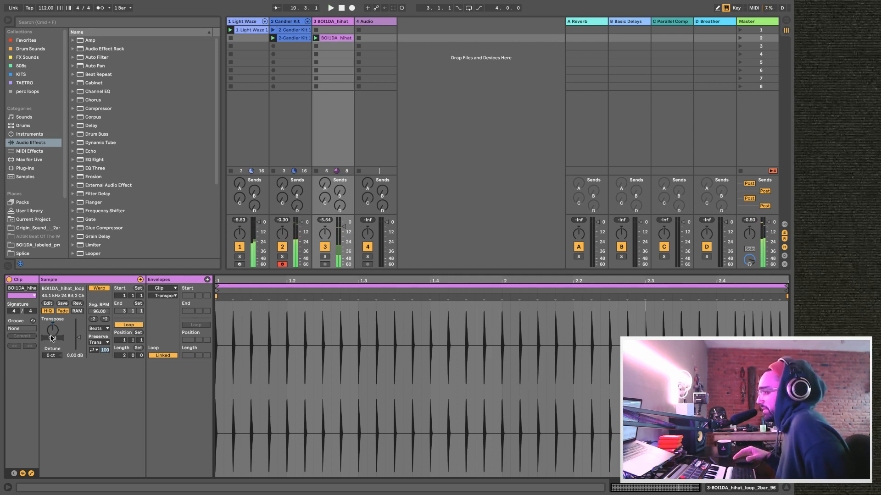
{"action": "key", "text": "space"}
{"action": "mouse_move", "coordinate": [51, 335]}
{"action": "left_mouse_down"}
{"action": "mouse_move", "coordinate": [51, 346]}
{"action": "mouse_move", "coordinate": [51, 325]}
{"action": "left_mouse_up"}
{"action": "key", "text": "Delete"}
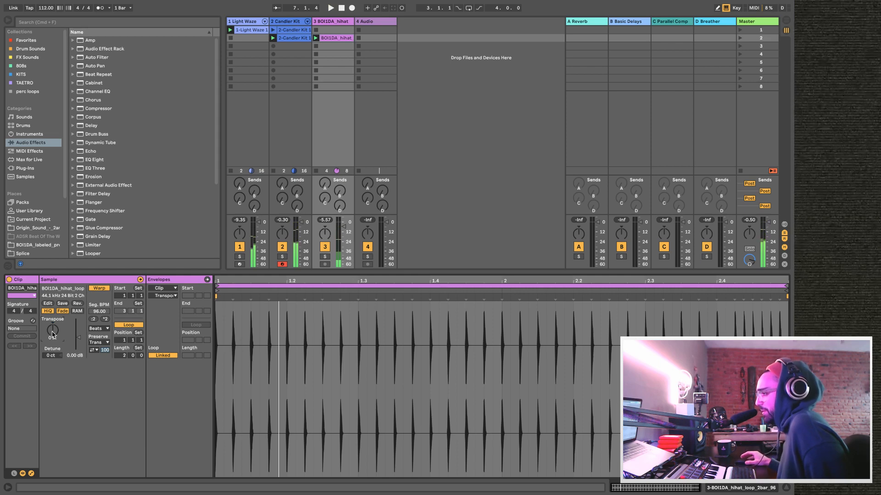
Draw a transposition envelope on the hi-hat clip that dips to about -10 st, rises to -1 st, dips again and returns near 0.
{"action": "left_click", "coordinate": [31, 474]}
{"action": "left_click", "coordinate": [31, 475]}
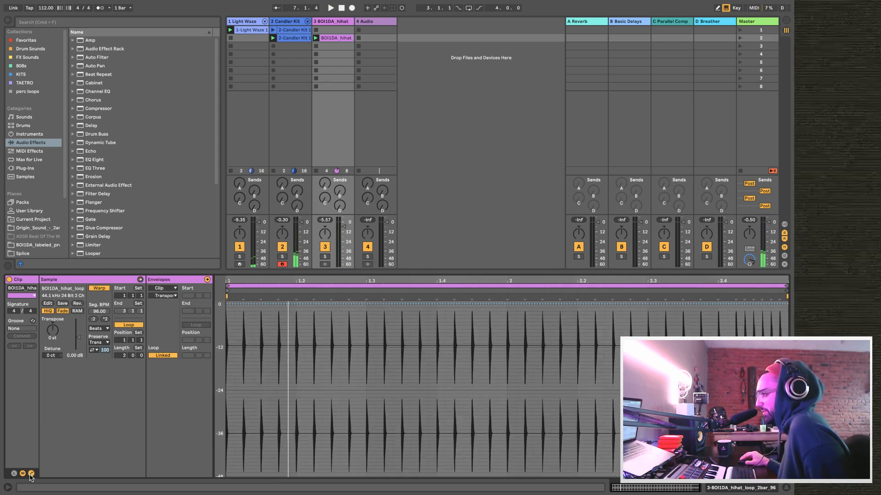
{"action": "scroll", "coordinate": [260, 388], "scroll_direction": "up", "scroll_amount": 2}
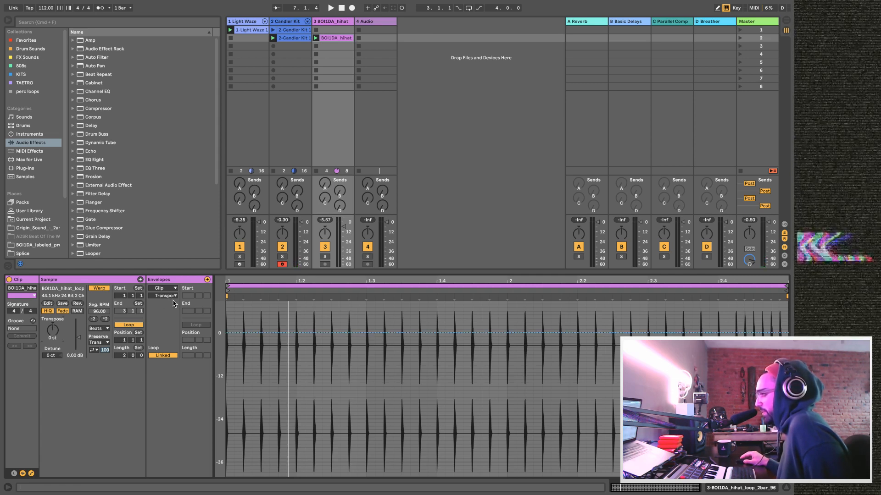
{"action": "left_click_drag", "start_coordinate": [312, 335], "coordinate": [472, 336]}
{"action": "key", "text": "space"}
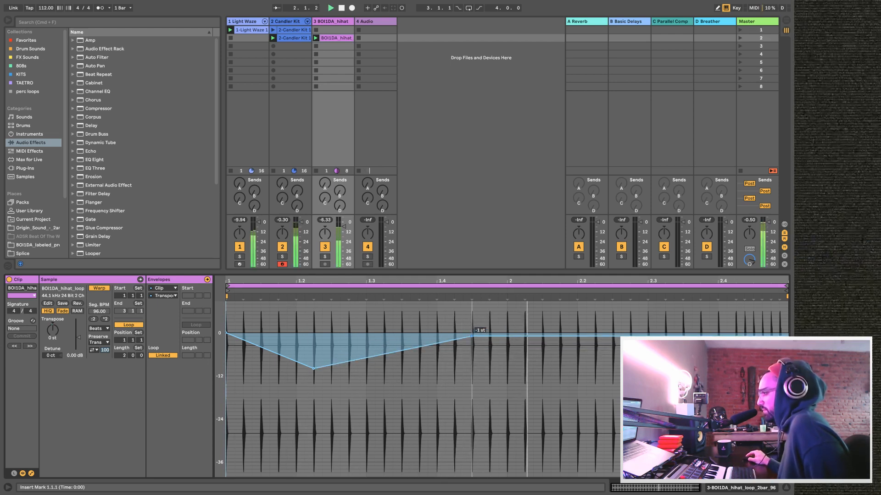
{"action": "left_click_drag", "start_coordinate": [595, 336], "coordinate": [595, 344]}
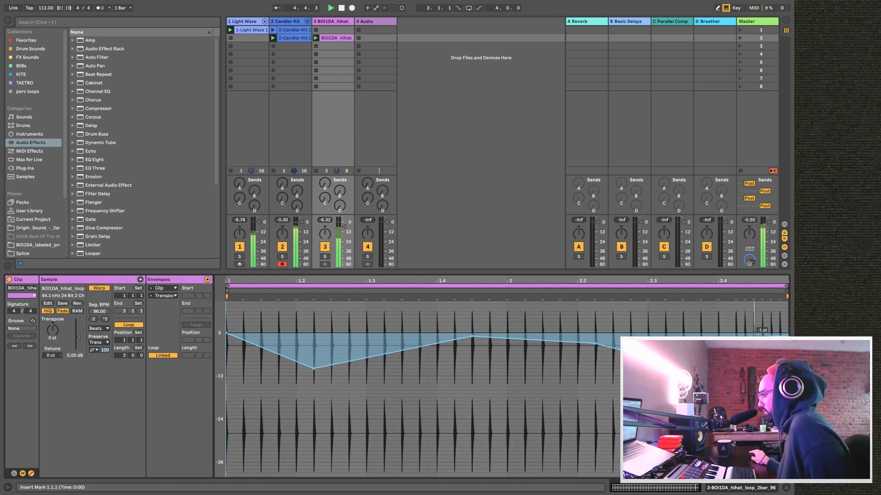
{"action": "left_click_drag", "start_coordinate": [778, 337], "coordinate": [779, 333]}
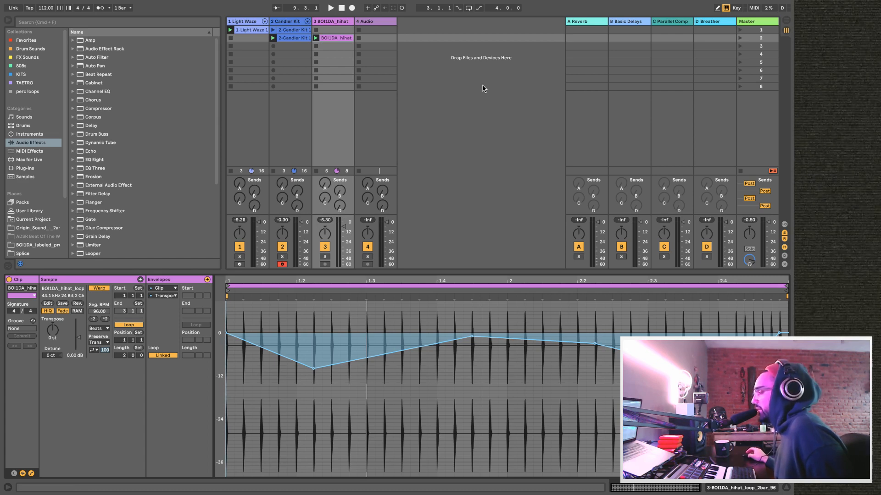
Expand the Candler Kit track down to its individual drum chains in the mixer and hide the browser.
{"action": "left_click", "coordinate": [297, 24]}
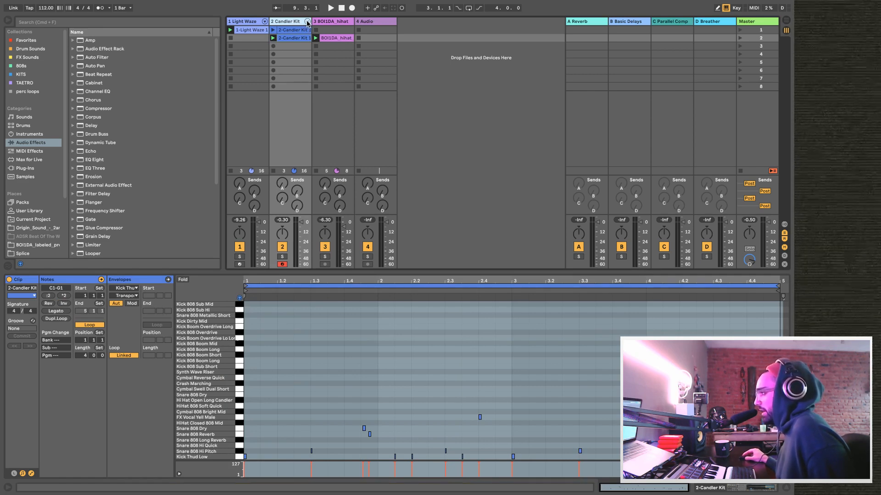
{"action": "left_click", "coordinate": [307, 21]}
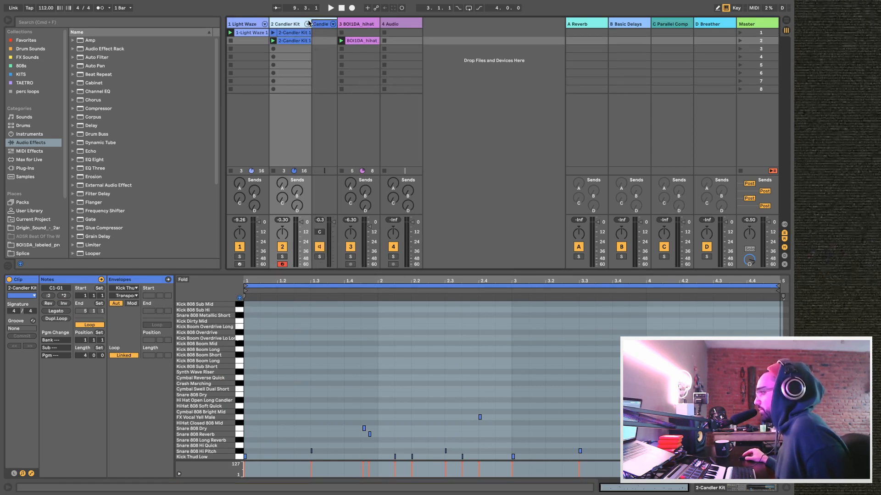
{"action": "left_click", "coordinate": [333, 24]}
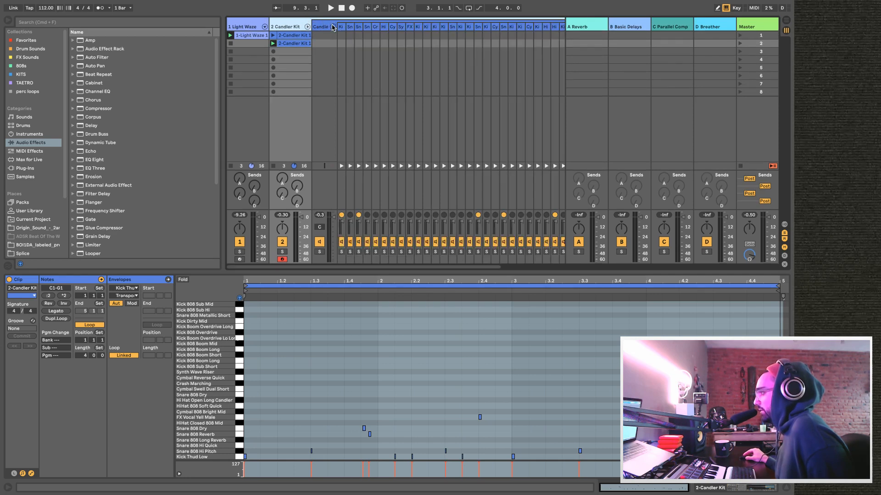
{"action": "left_click", "coordinate": [9, 21]}
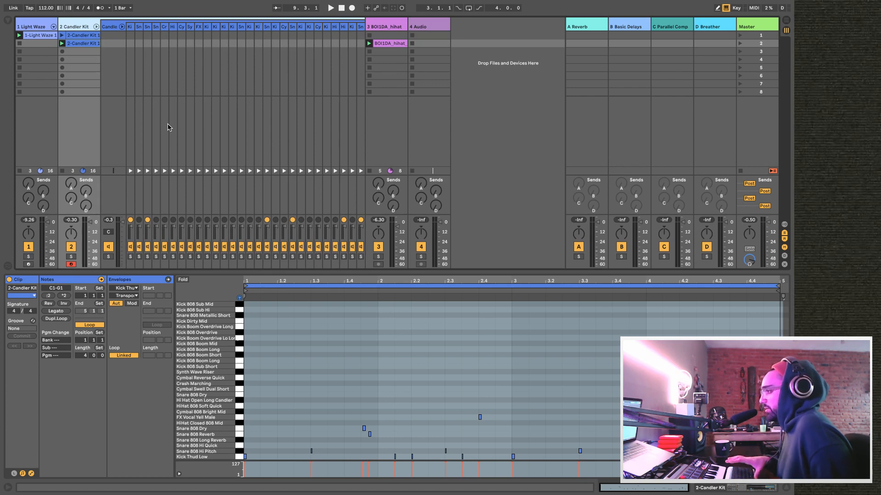
Solo the Kick Thud Low chain during playback and release the solo.
{"action": "key", "text": "space"}
{"action": "left_click", "coordinate": [130, 257]}
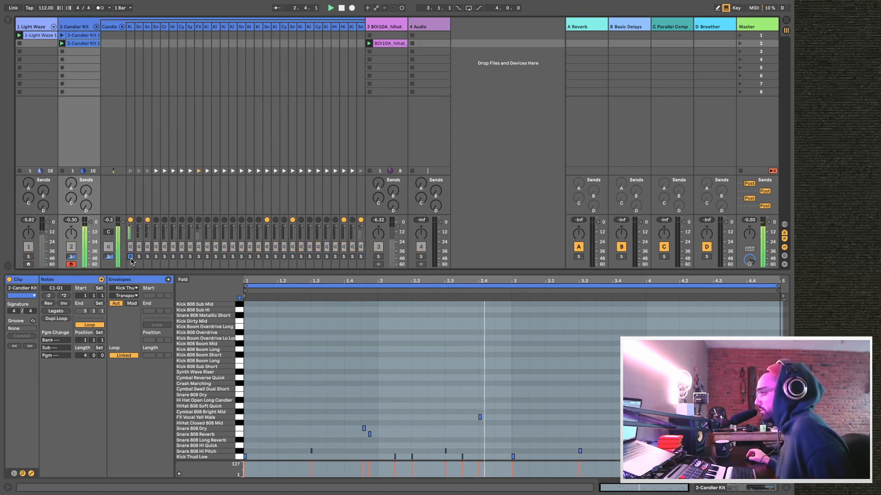
{"action": "left_click", "coordinate": [130, 257]}
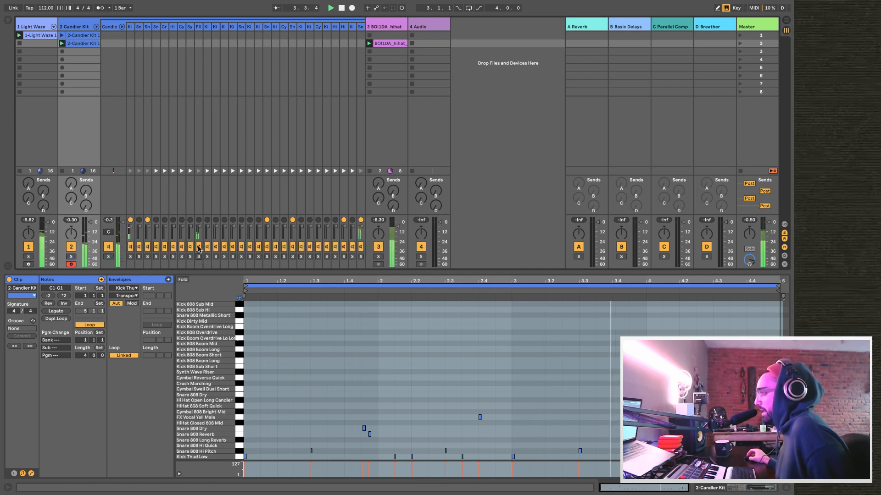
View the sampler settings of the Kick Thud Low, Snare 808 Dry, Synth Wave Riser and FX Vocal Yell Male chains.
{"action": "left_click", "coordinate": [130, 27]}
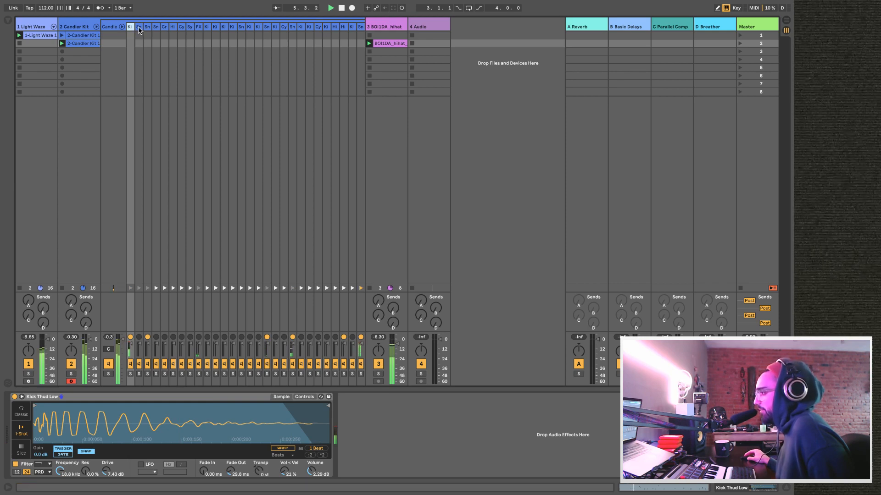
{"action": "left_click", "coordinate": [138, 27]}
{"action": "left_click", "coordinate": [147, 27]}
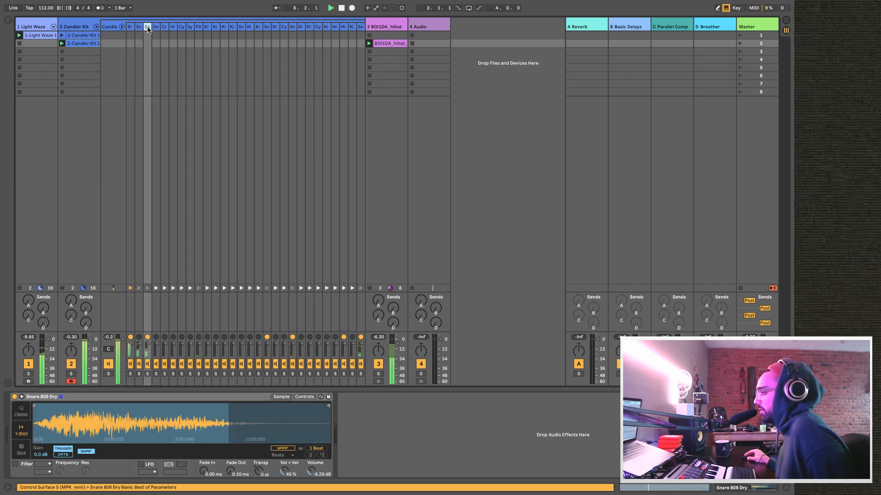
{"action": "left_click", "coordinate": [190, 28]}
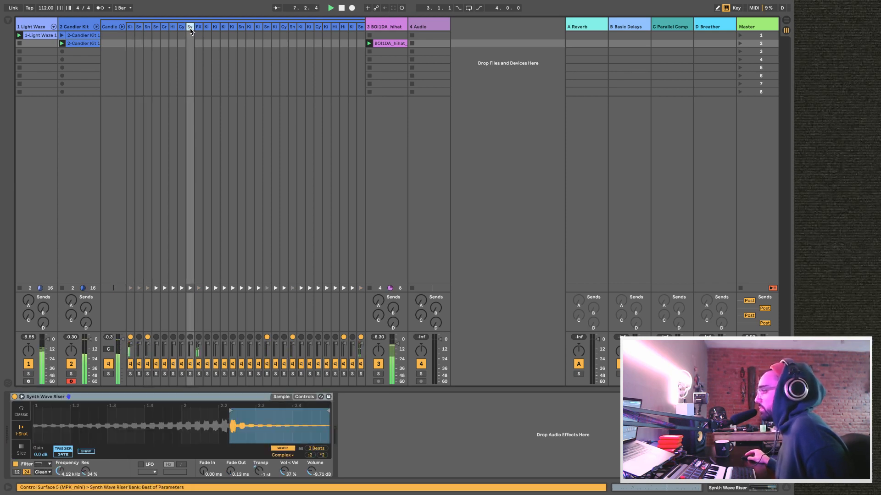
{"action": "left_click", "coordinate": [198, 28]}
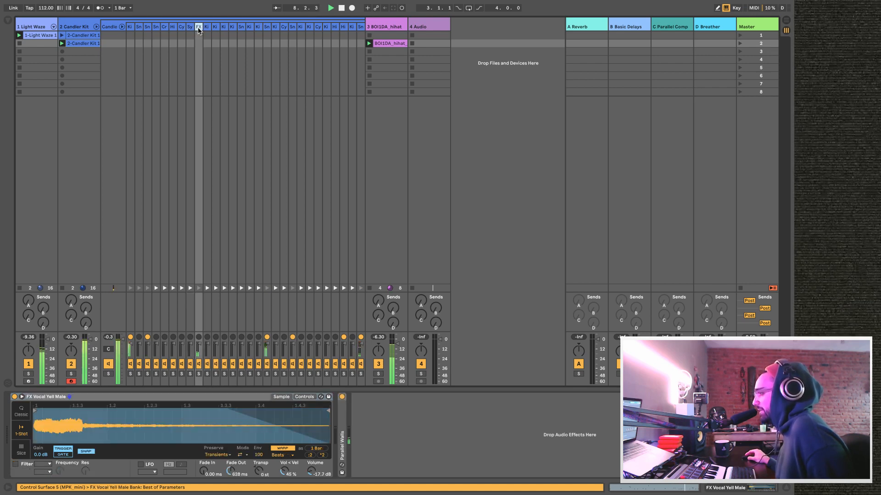
Collapse the Candler Kit's drum chains in the mixer and stop playback.
{"action": "left_click", "coordinate": [122, 27]}
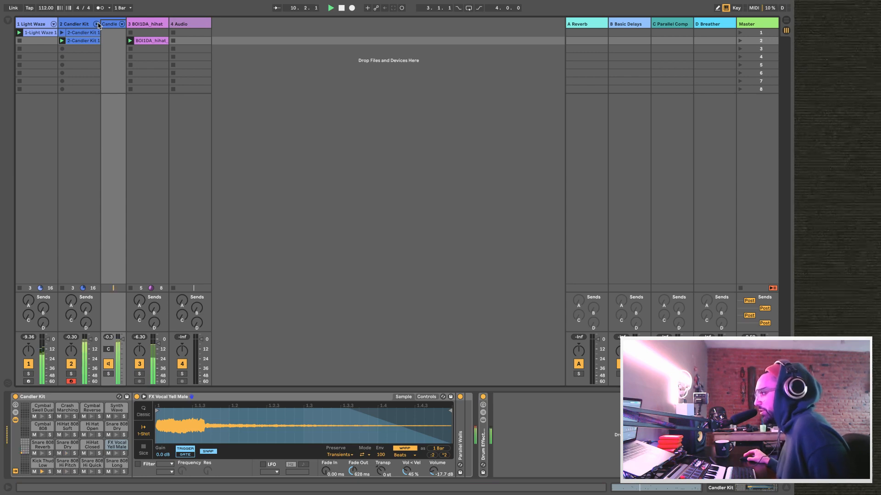
{"action": "left_click", "coordinate": [123, 24]}
{"action": "left_click", "coordinate": [123, 24]}
{"action": "left_click", "coordinate": [96, 24]}
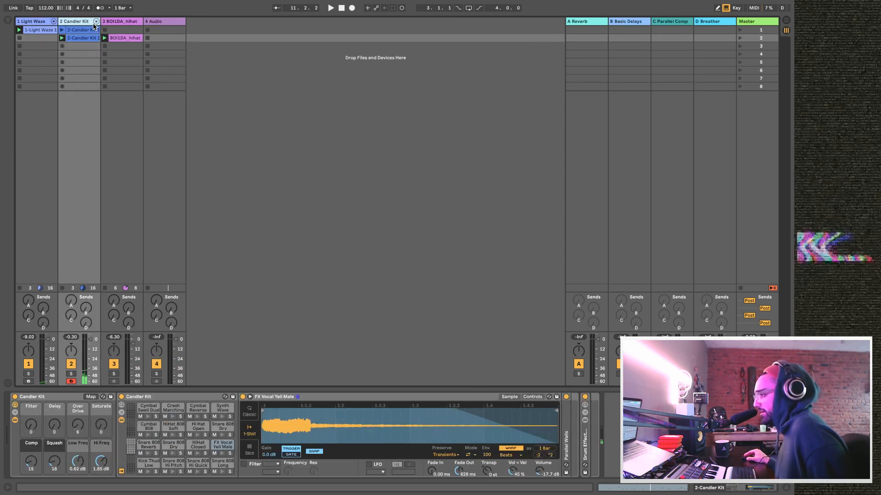
Select the Kick Thud Low pad in the Candler Kit rack, show the browser and add Drum Buss to that pad.
{"action": "scroll", "coordinate": [150, 469], "scroll_direction": "up", "scroll_amount": 5}
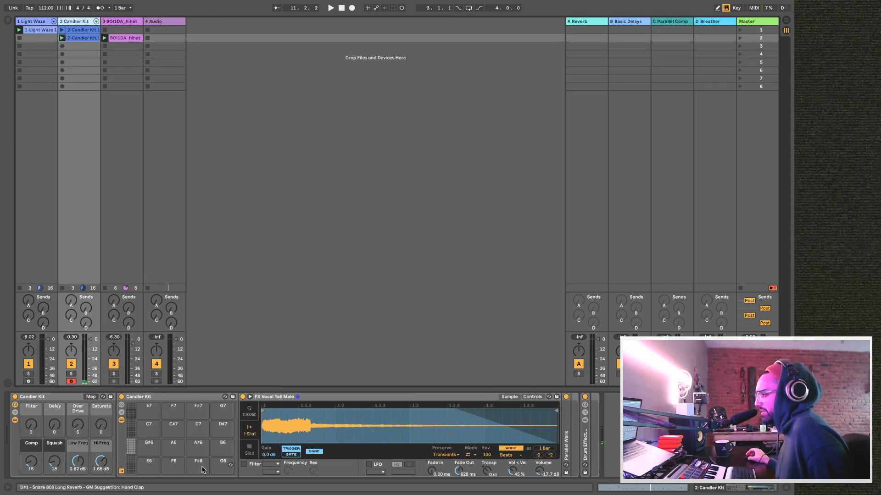
{"action": "left_click", "coordinate": [132, 454]}
{"action": "left_click", "coordinate": [148, 467]}
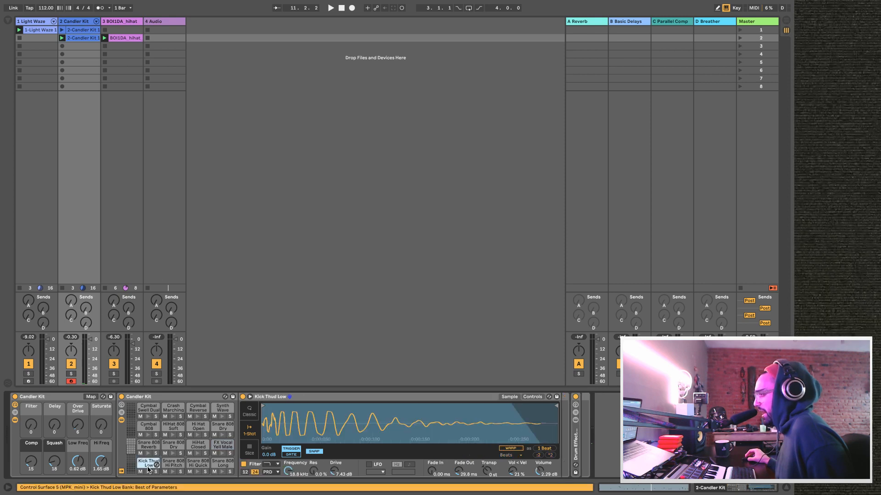
{"action": "left_click", "coordinate": [8, 20]}
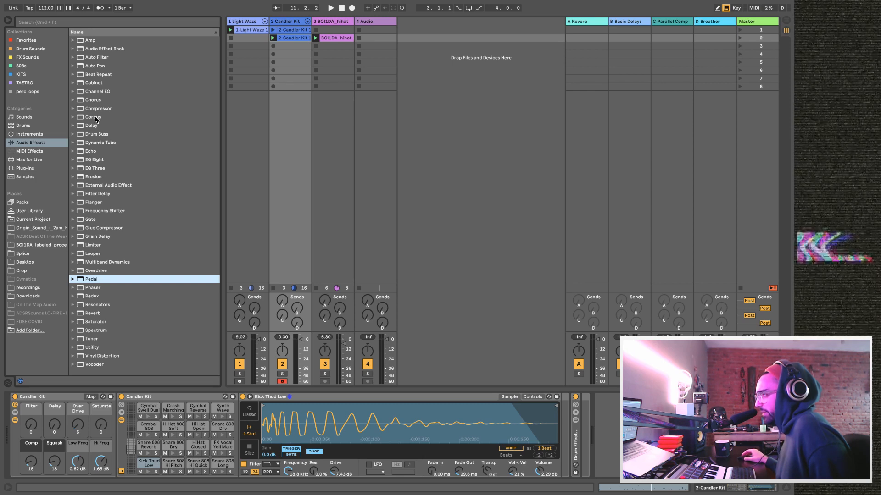
{"action": "left_click_drag", "start_coordinate": [95, 138], "coordinate": [146, 466]}
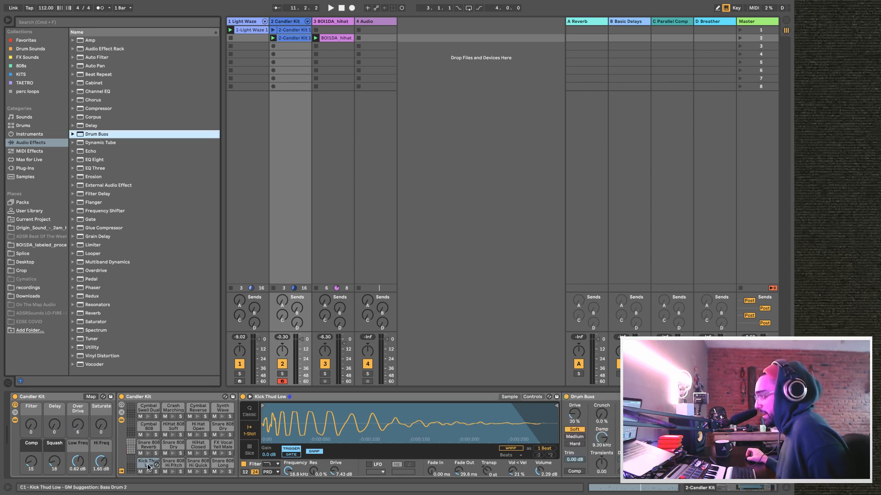
Switch between the Snare 808 Hi Pitch and Kick Thud Low pads to compare their device chains.
{"action": "left_click", "coordinate": [177, 466]}
{"action": "left_click", "coordinate": [149, 465]}
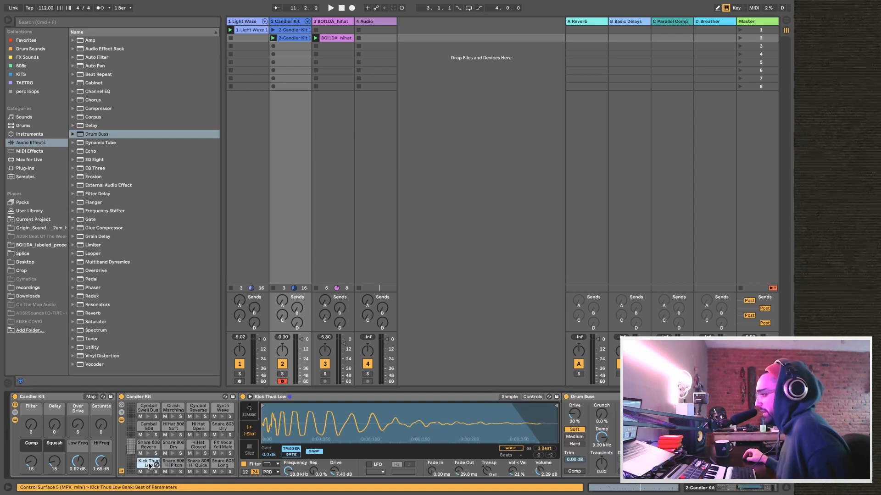
{"action": "left_click", "coordinate": [181, 466]}
{"action": "left_click", "coordinate": [181, 466]}
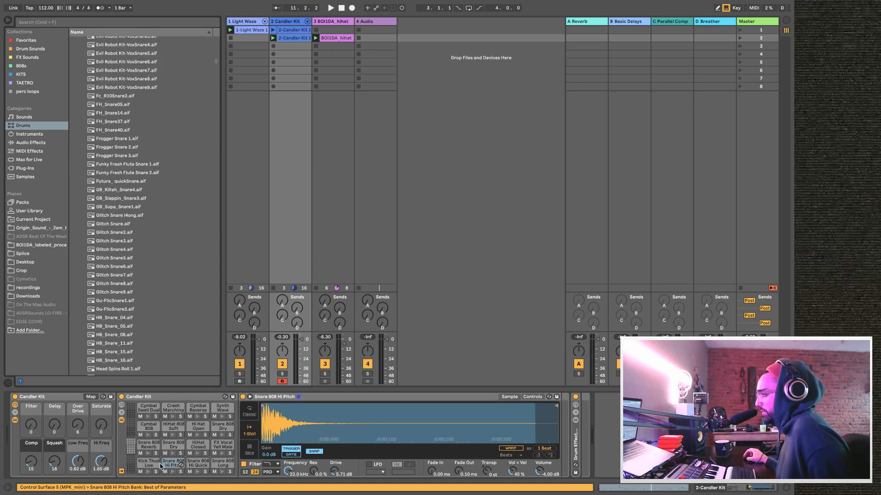
{"action": "left_click", "coordinate": [148, 465]}
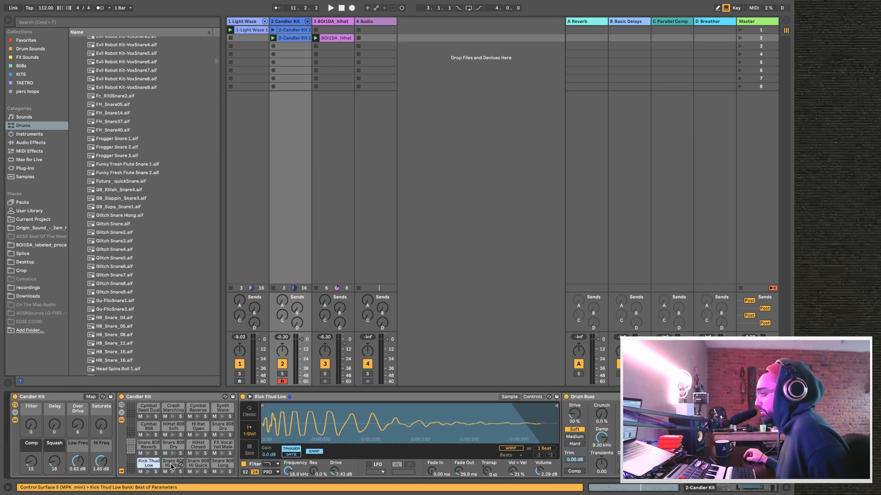
Delete Drum Buss from the Kick Thud Low pad and play the beat.
{"action": "left_click", "coordinate": [596, 399]}
{"action": "key", "text": "Delete"}
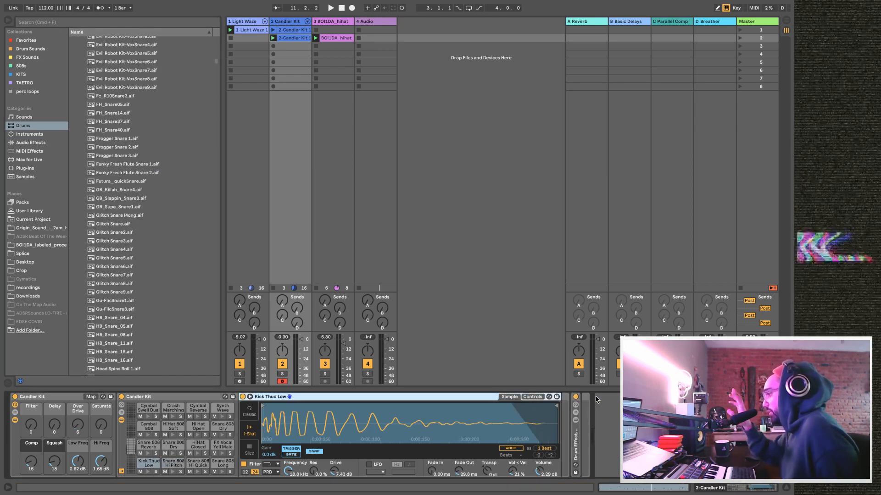
{"action": "left_click", "coordinate": [146, 464]}
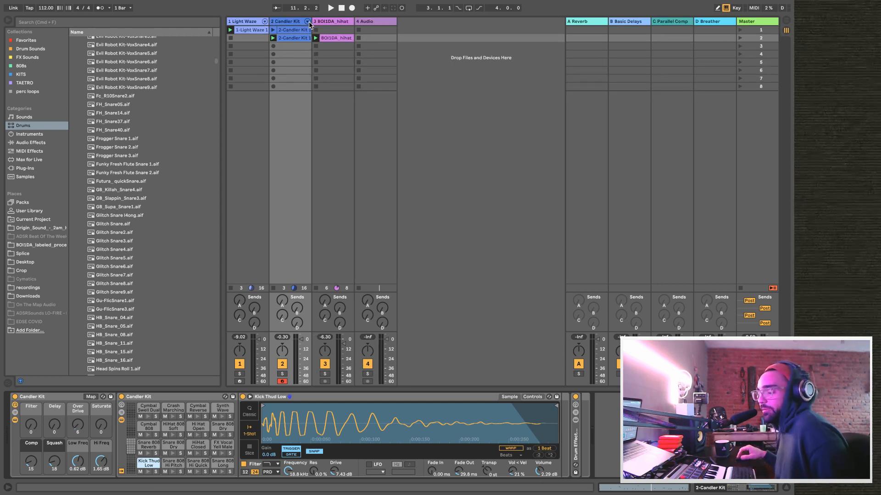
{"action": "key", "text": "space"}
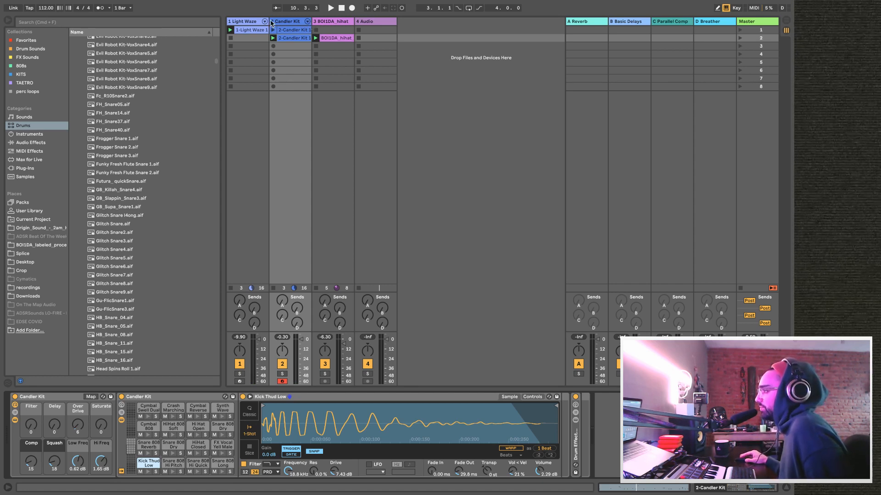
View the Light Waze track's devices and lower the empty audio track's volume to about -13 dB.
{"action": "left_click", "coordinate": [257, 22]}
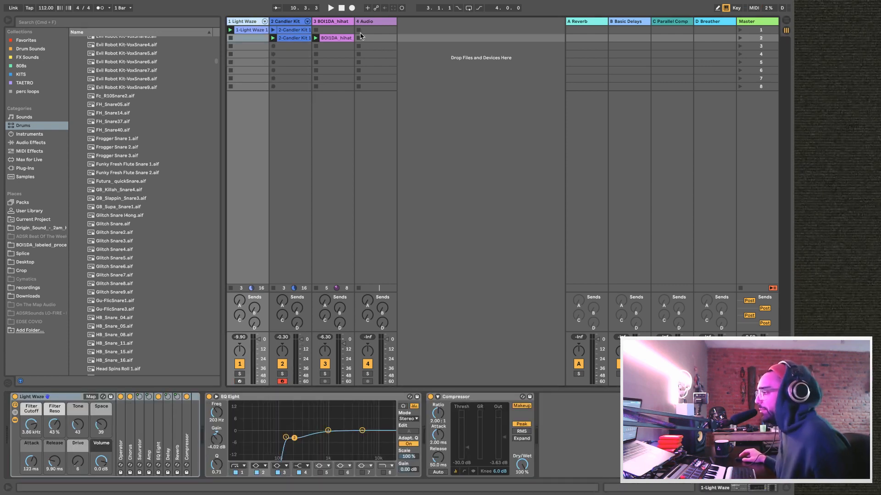
{"action": "left_click", "coordinate": [393, 21]}
{"action": "left_click_drag", "start_coordinate": [386, 339], "coordinate": [386, 350]}
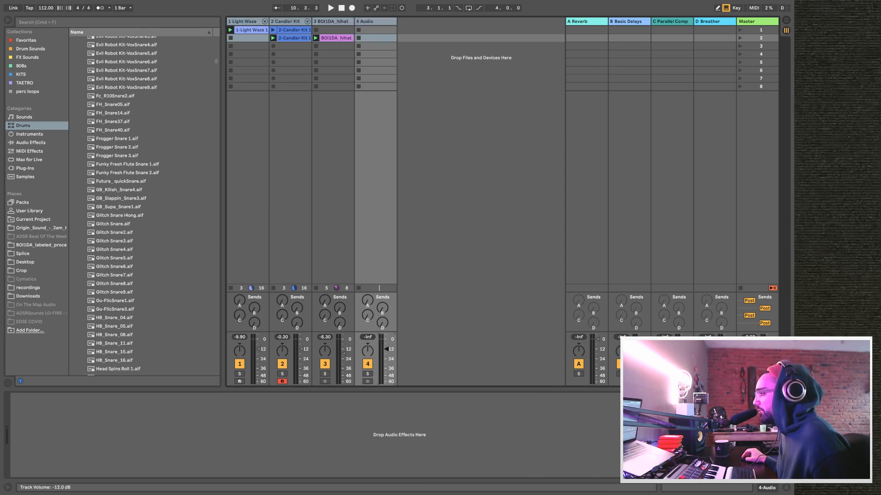
Play the beat and view the device chains on the Master and Light Waze tracks.
{"action": "key", "text": "space"}
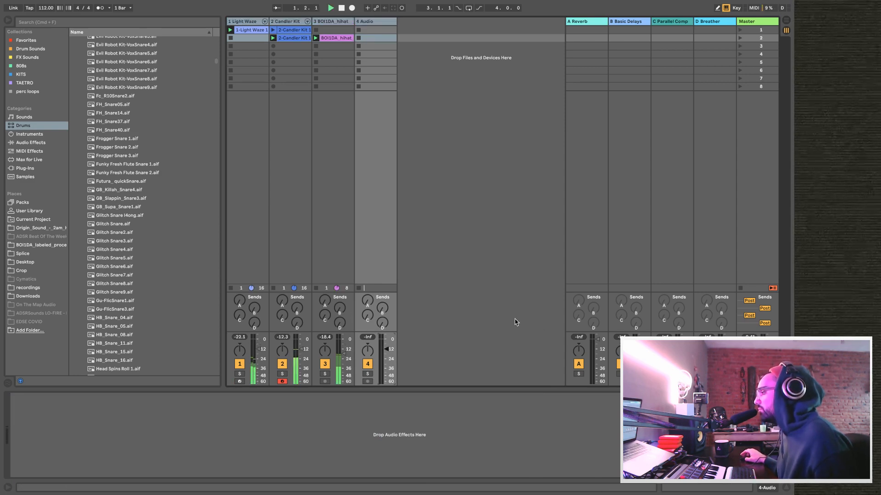
{"action": "left_click", "coordinate": [771, 24]}
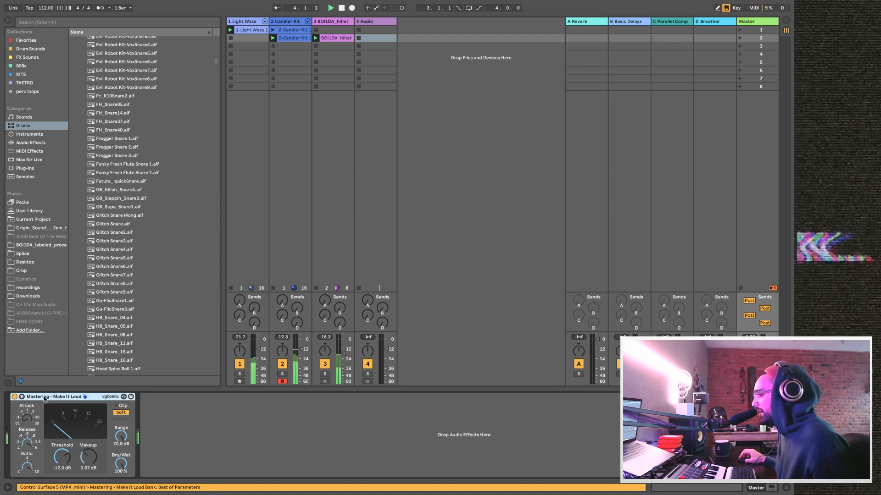
{"action": "left_click", "coordinate": [250, 21]}
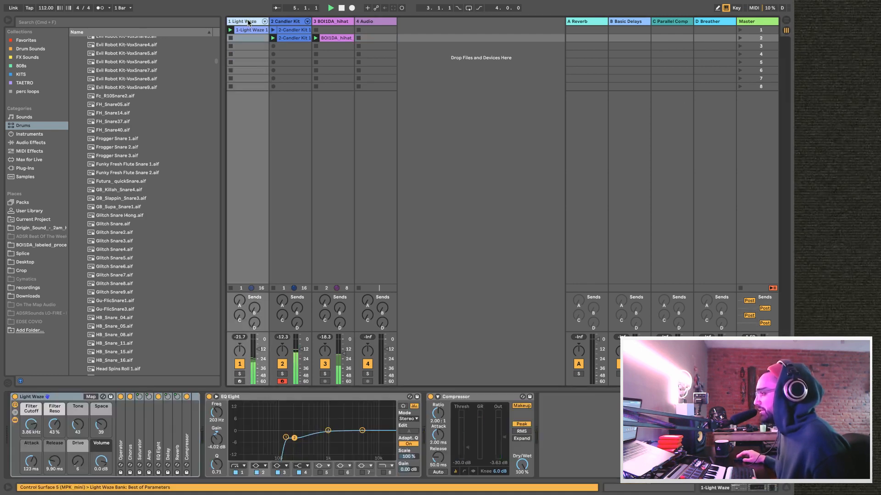
Raise the empty audio track's volume to near 0 dB and play the beat.
{"action": "left_click", "coordinate": [394, 326]}
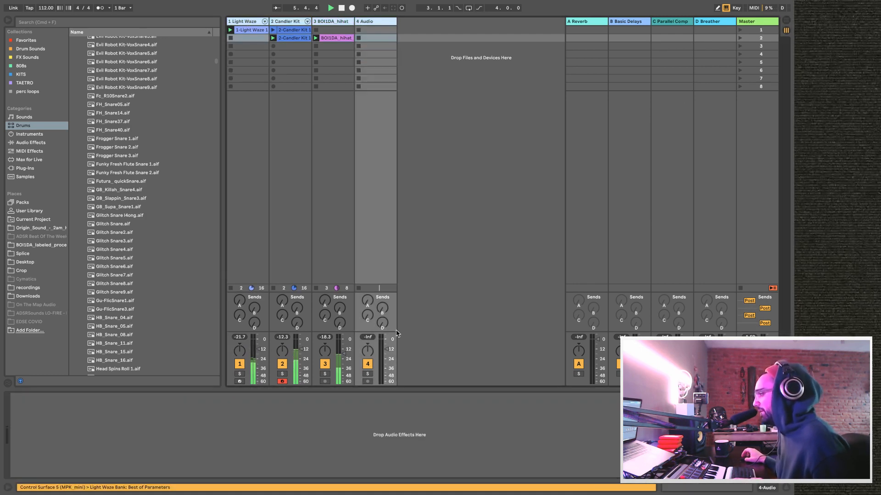
{"action": "left_click_drag", "start_coordinate": [386, 350], "coordinate": [386, 340]}
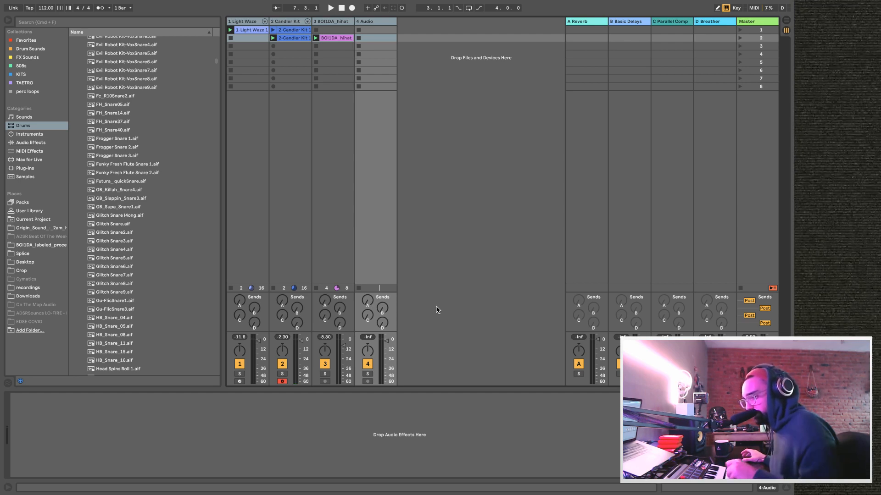
{"action": "key", "text": "space"}
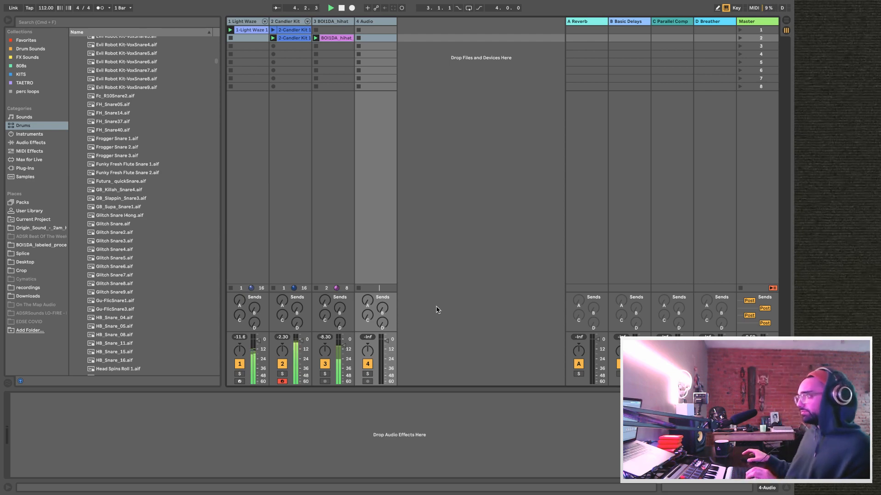
Delete the empty audio track beside the BOI1DA hi-hat track.
{"action": "left_click", "coordinate": [395, 39]}
{"action": "left_click", "coordinate": [392, 21]}
{"action": "key", "text": "Delete"}
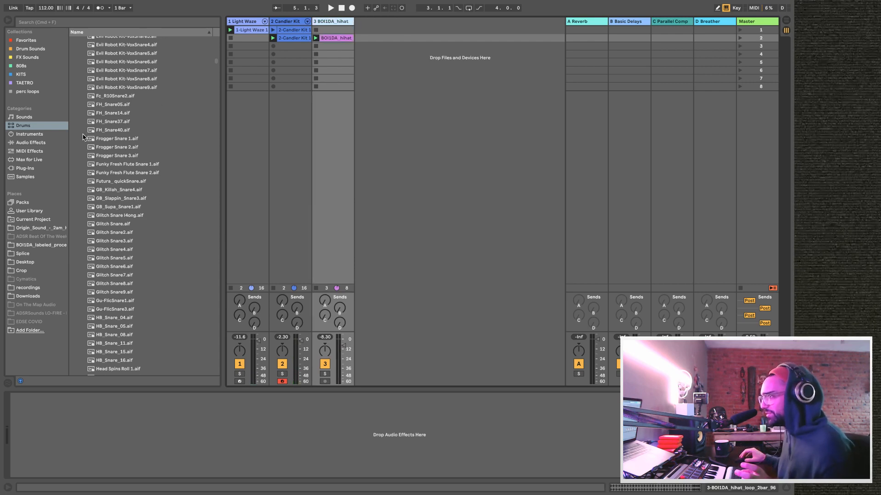
Browse to the Pad presets of the Instrument Rack, collapsing the Synth Keys folder.
{"action": "left_click", "coordinate": [27, 134]}
{"action": "scroll", "coordinate": [144, 151], "scroll_direction": "up", "scroll_amount": 5}
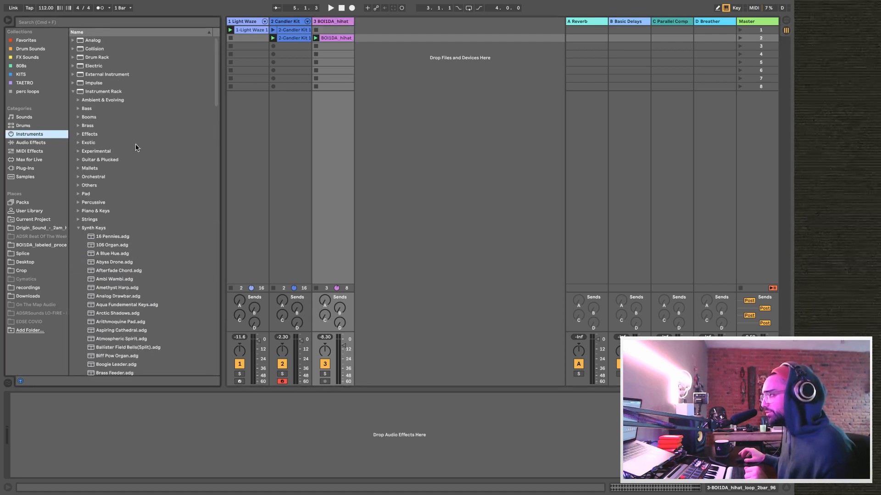
{"action": "left_click", "coordinate": [78, 229]}
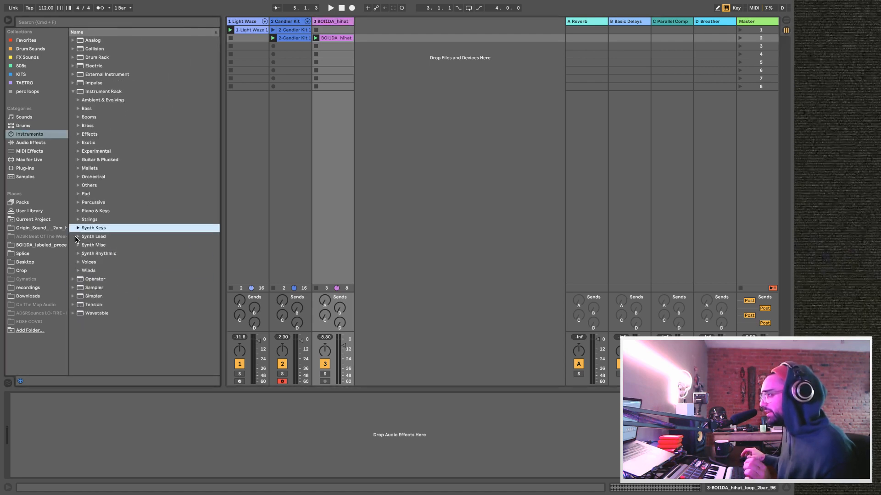
{"action": "left_click", "coordinate": [78, 194]}
Audition pad presets such as Ambient Swells Pad, Axis String Cluster and Chord Pacific.
{"action": "scroll", "coordinate": [108, 200], "scroll_direction": "down", "scroll_amount": 3}
{"action": "left_click", "coordinate": [108, 200]}
{"action": "left_click", "coordinate": [111, 226]}
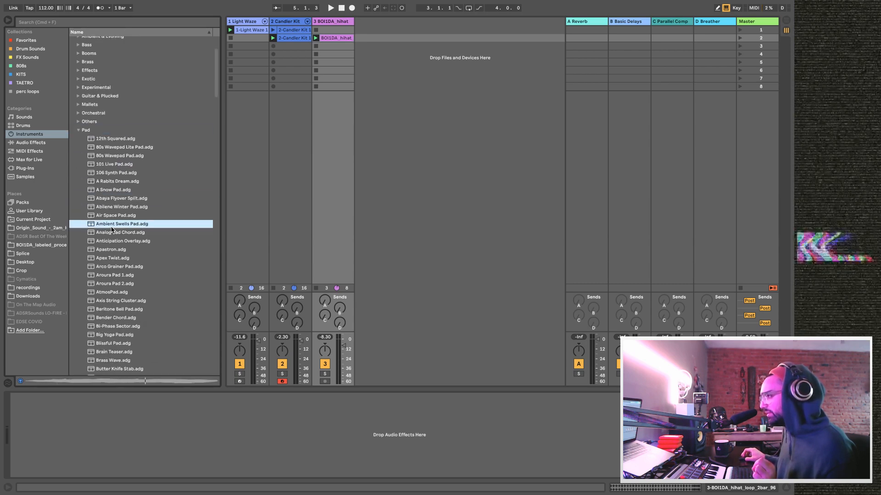
{"action": "scroll", "coordinate": [112, 230], "scroll_direction": "down", "scroll_amount": 3}
{"action": "left_click", "coordinate": [111, 226]}
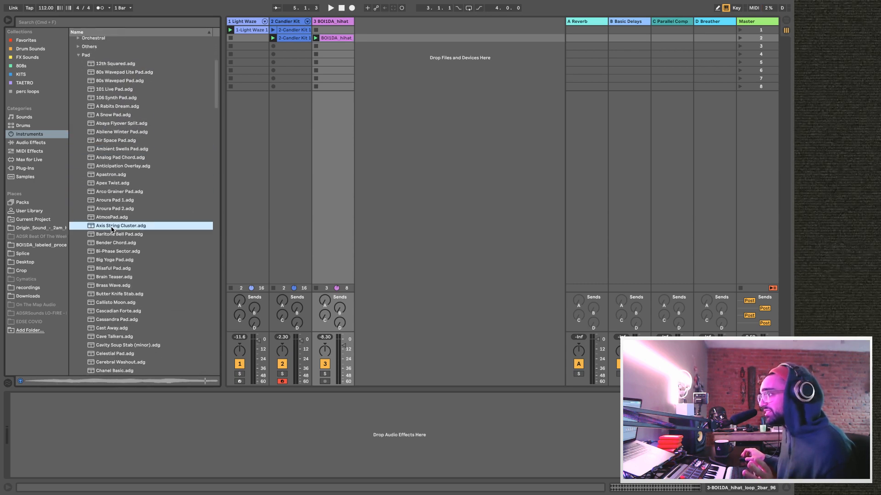
{"action": "left_click", "coordinate": [112, 251]}
{"action": "scroll", "coordinate": [111, 252], "scroll_direction": "down", "scroll_amount": 3}
{"action": "left_click", "coordinate": [111, 253]}
{"action": "scroll", "coordinate": [111, 254], "scroll_direction": "down", "scroll_amount": 3}
{"action": "left_click", "coordinate": [112, 253]}
{"action": "scroll", "coordinate": [112, 253], "scroll_direction": "down", "scroll_amount": 1}
{"action": "left_click", "coordinate": [104, 278]}
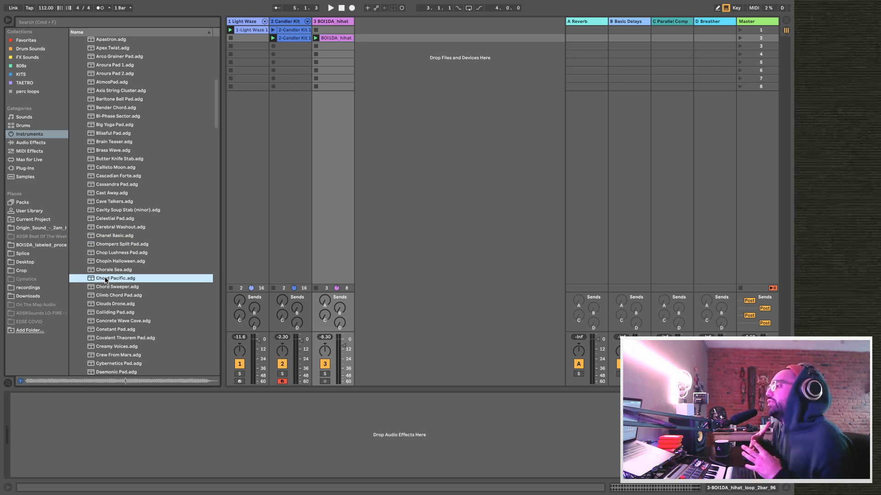
Preview the Clouds Drone preset and load it onto a new track after the hi-hat loop.
{"action": "left_click", "coordinate": [129, 328]}
{"action": "left_click", "coordinate": [121, 305]}
{"action": "scroll", "coordinate": [121, 308], "scroll_direction": "down", "scroll_amount": 3}
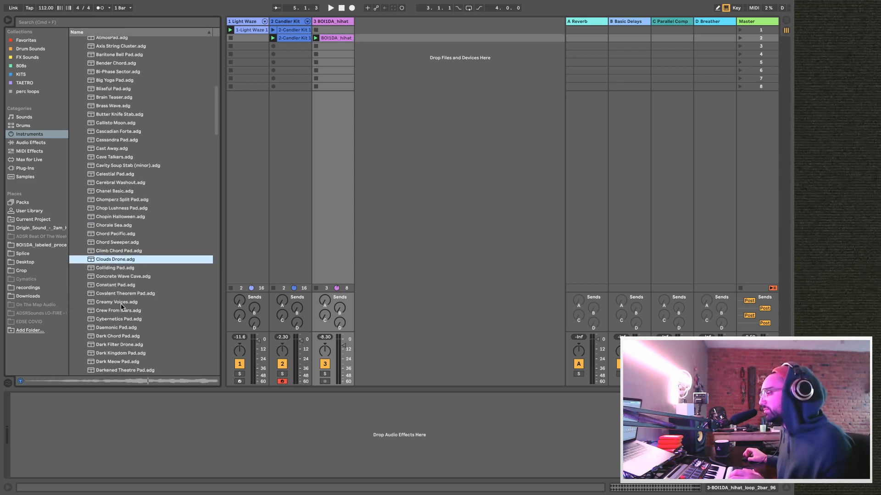
{"action": "left_click_drag", "start_coordinate": [104, 260], "coordinate": [386, 115]}
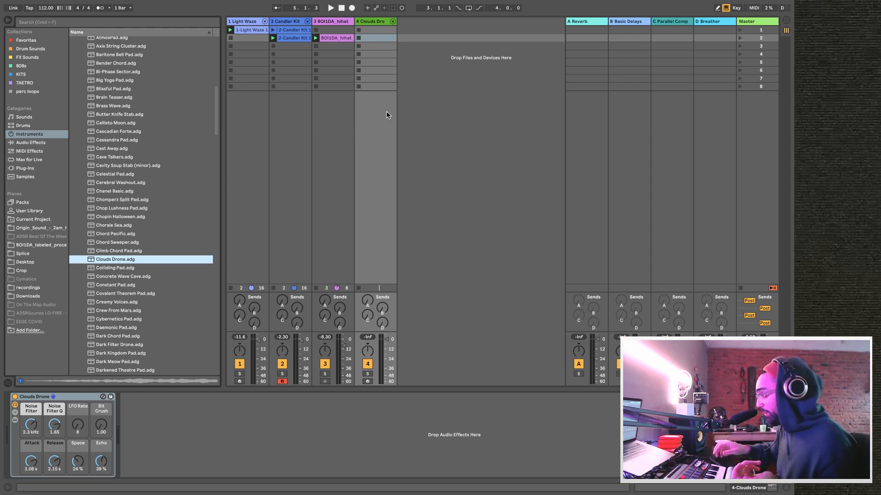
Play the beat, arm the Clouds Drone track for recording and disarm the Candler Kit track.
{"action": "key", "text": "space"}
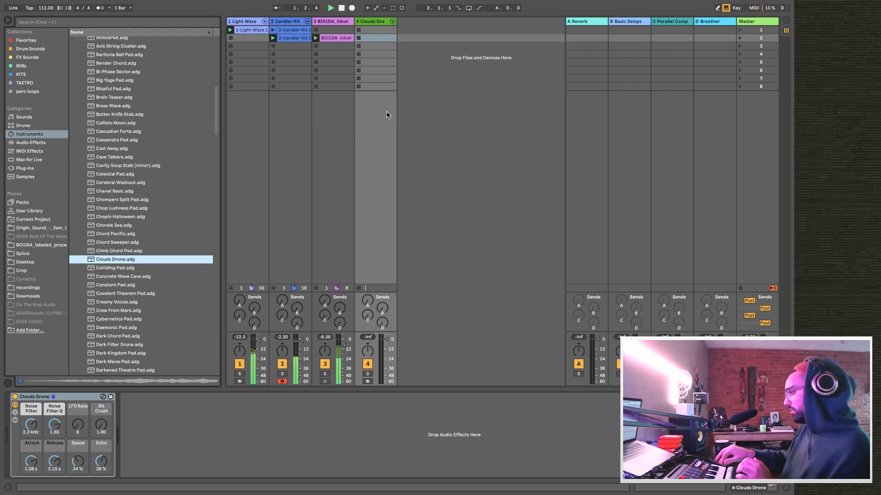
{"action": "left_click", "coordinate": [367, 381]}
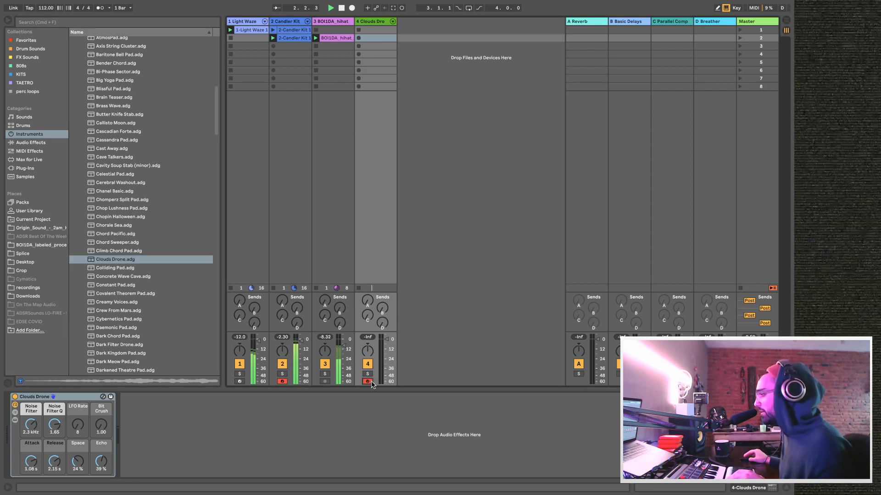
{"action": "left_click", "coordinate": [283, 382]}
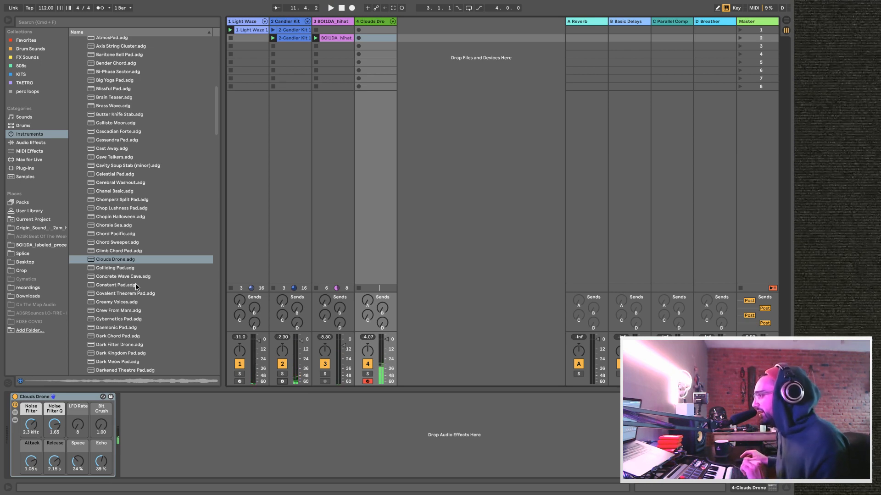
Audition further pad presets from Cybernetics Pad and Detuner Pad down towards Glass Armonica.
{"action": "left_click", "coordinate": [116, 320]}
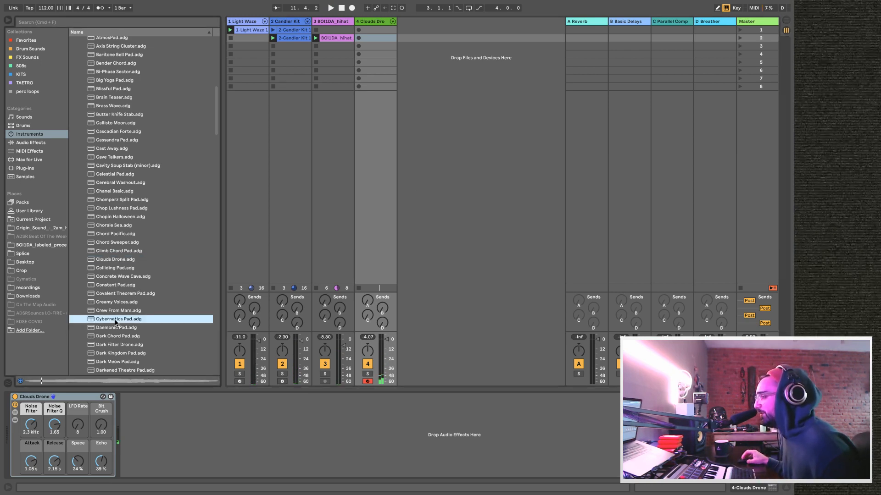
{"action": "left_click", "coordinate": [112, 345]}
{"action": "scroll", "coordinate": [112, 345], "scroll_direction": "down", "scroll_amount": 3}
{"action": "left_click", "coordinate": [112, 345]}
{"action": "scroll", "coordinate": [112, 347], "scroll_direction": "down", "scroll_amount": 2}
{"action": "left_click", "coordinate": [113, 345]}
{"action": "scroll", "coordinate": [112, 346], "scroll_direction": "down", "scroll_amount": 3}
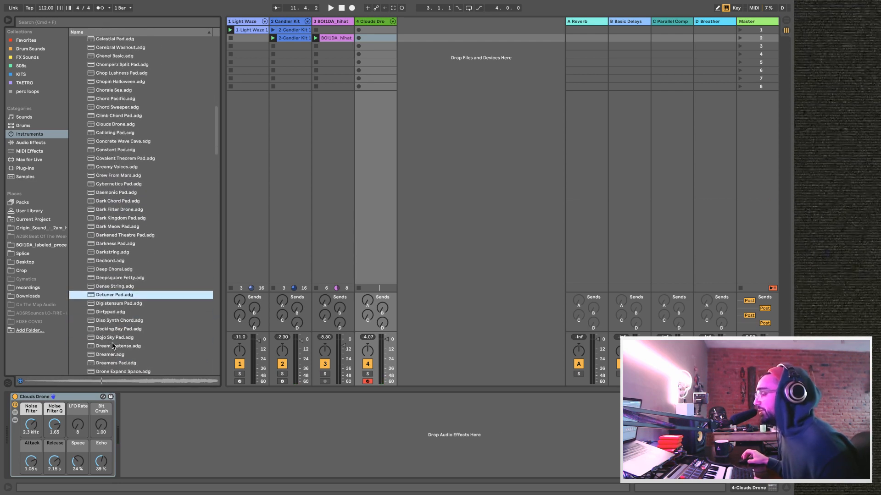
{"action": "left_click", "coordinate": [113, 346]}
{"action": "scroll", "coordinate": [114, 344], "scroll_direction": "down", "scroll_amount": 3}
{"action": "left_click", "coordinate": [117, 341]}
{"action": "scroll", "coordinate": [117, 342], "scroll_direction": "down", "scroll_amount": 3}
{"action": "left_click", "coordinate": [118, 342]}
{"action": "scroll", "coordinate": [117, 342], "scroll_direction": "down", "scroll_amount": 2}
{"action": "left_click", "coordinate": [117, 342]}
{"action": "scroll", "coordinate": [117, 342], "scroll_direction": "down", "scroll_amount": 2}
Replace Clouds Drone with the Glass Armonica preset on track 4 and try it over the beat.
{"action": "left_click", "coordinate": [117, 341]}
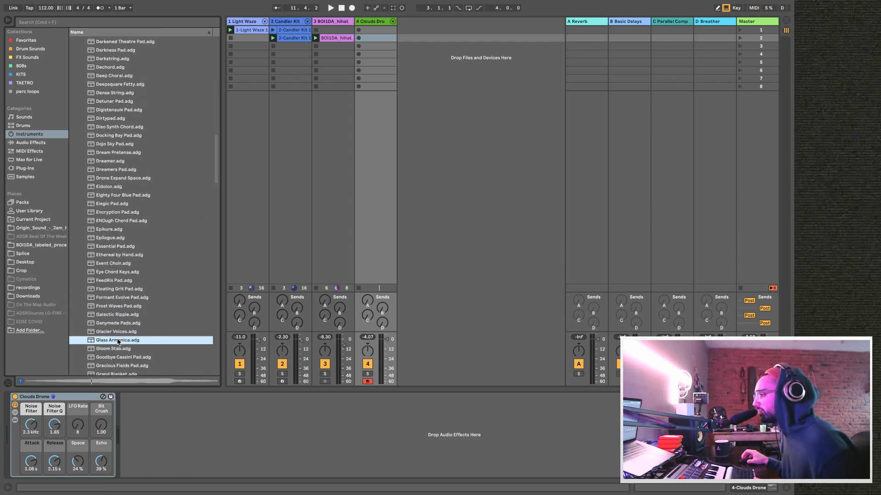
{"action": "double_click", "coordinate": [117, 340]}
{"action": "key", "text": "space"}
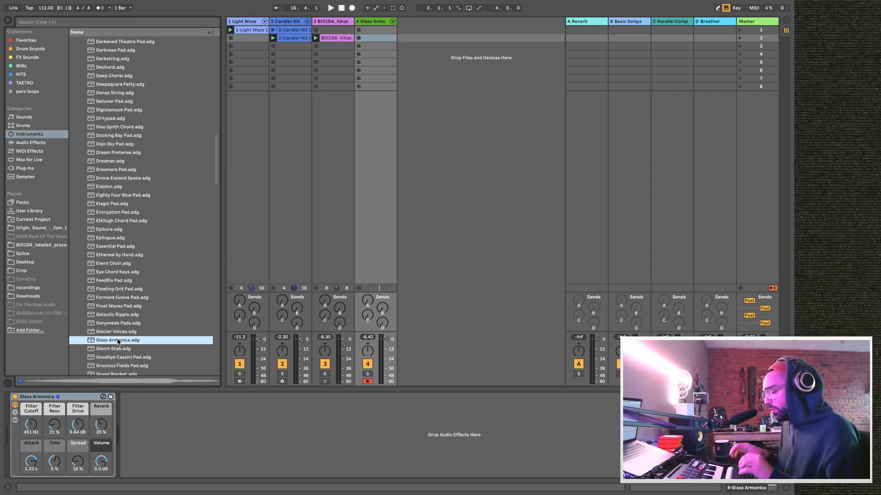
{"action": "key", "text": "space"}
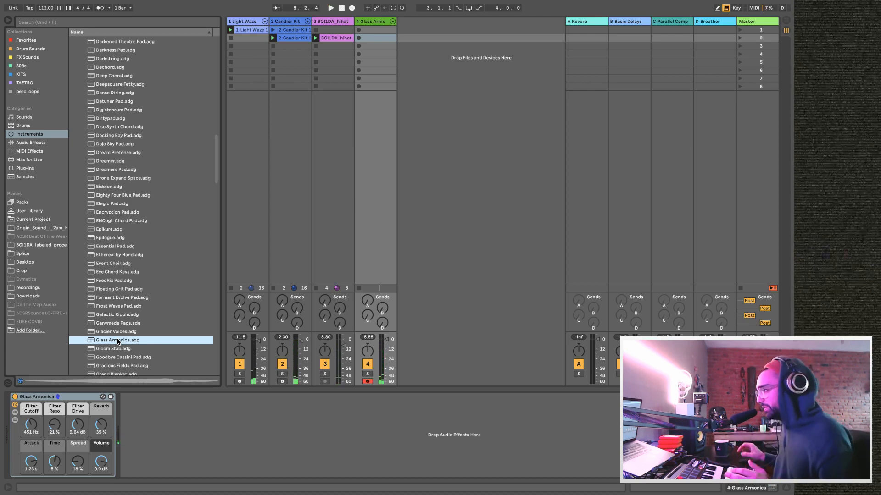
Record a Glass Armonica clip into the second slot of track 4.
{"action": "left_click", "coordinate": [360, 40]}
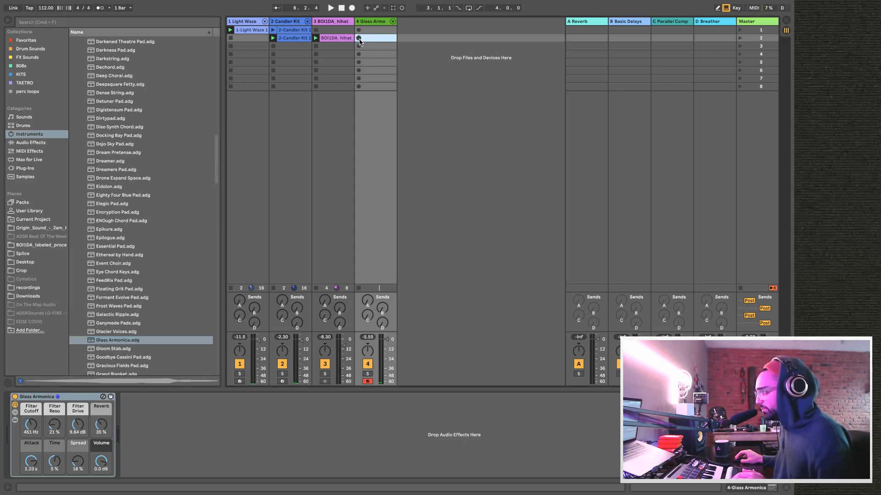
{"action": "left_click", "coordinate": [359, 39]}
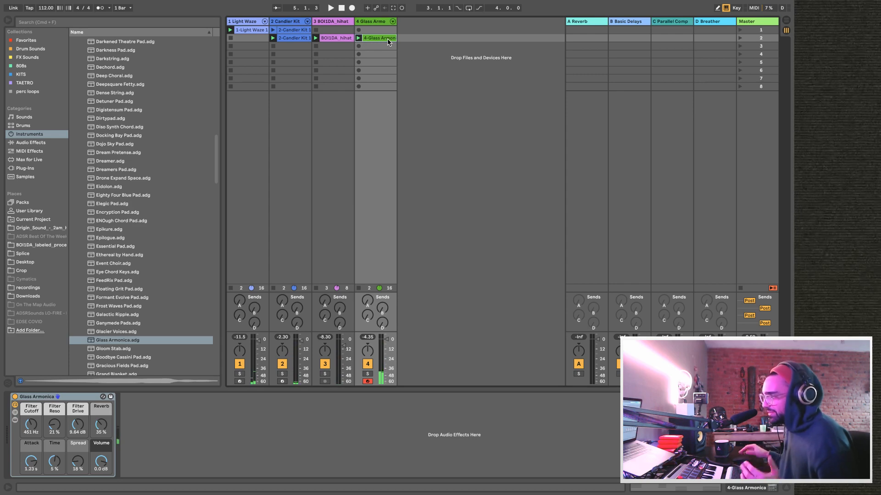
Check the BOI1DA hi-hat, second-scene Candler Kit and Light Waze clips.
{"action": "left_click", "coordinate": [333, 41]}
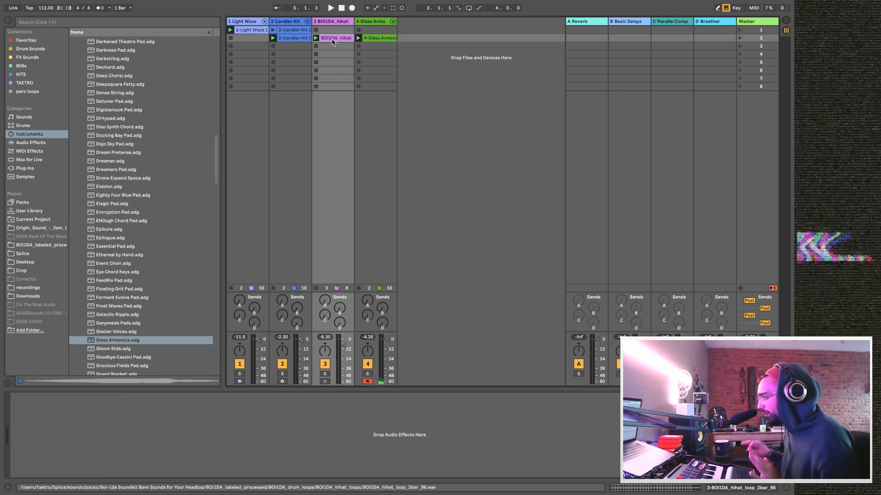
{"action": "left_click", "coordinate": [291, 38]}
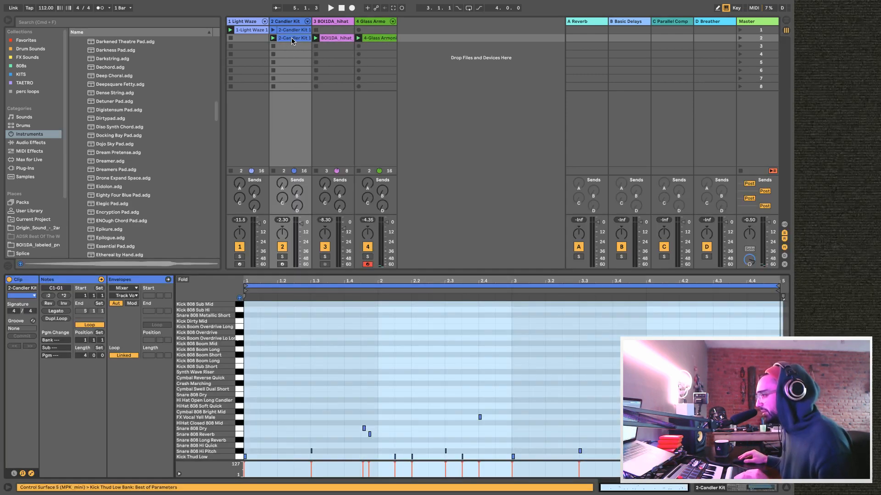
{"action": "left_click", "coordinate": [256, 30]}
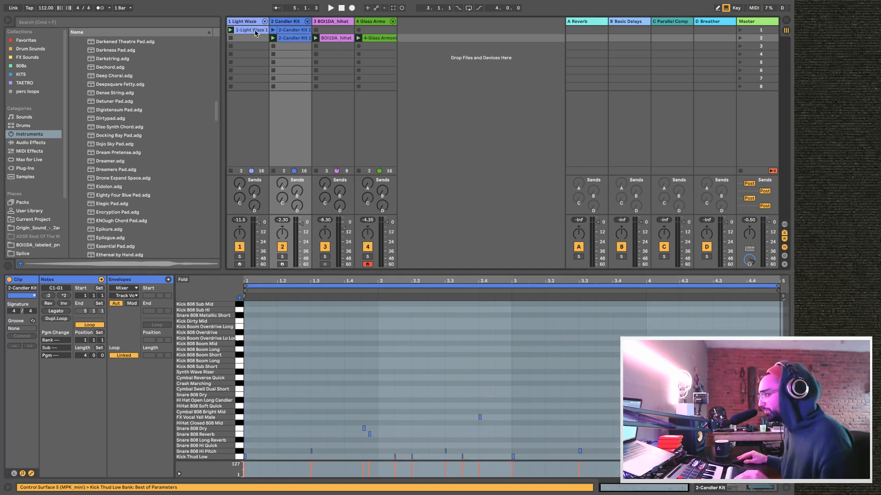
Play back the set and review the notes of the Light Waze clip.
{"action": "key", "text": "space"}
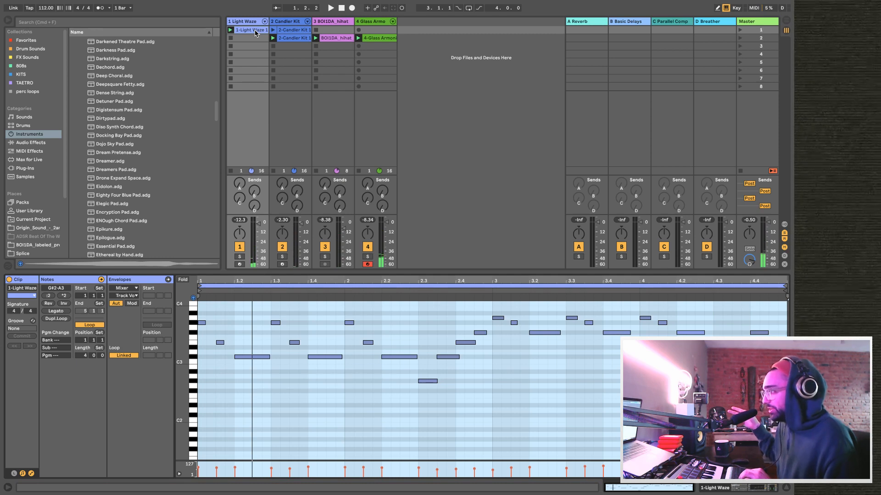
{"action": "key", "text": "space"}
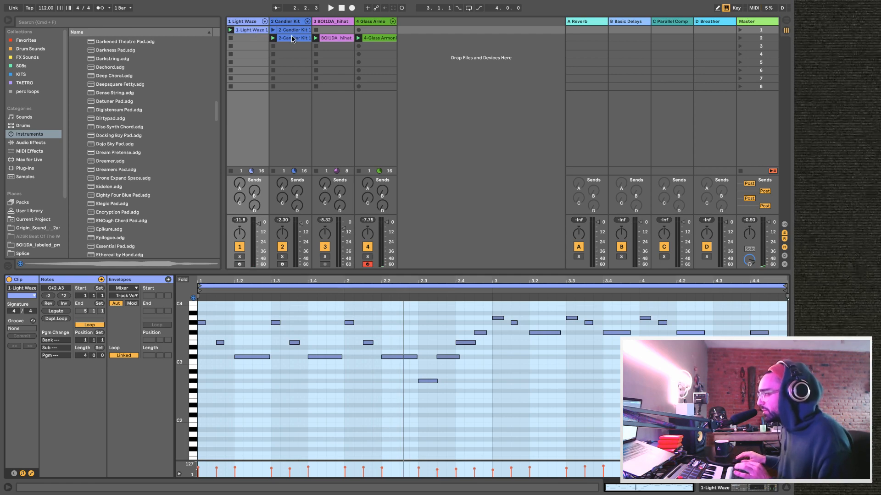
{"action": "left_click", "coordinate": [294, 37]}
{"action": "left_click", "coordinate": [252, 30]}
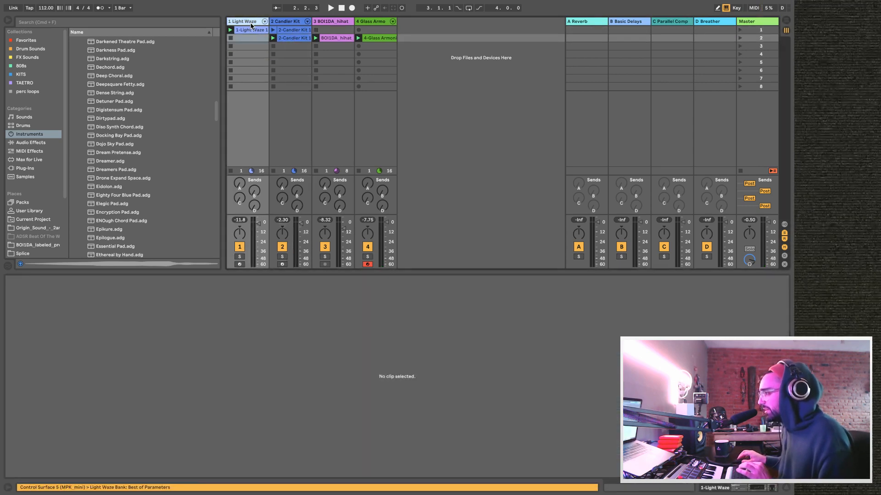
{"action": "double_click", "coordinate": [252, 30]}
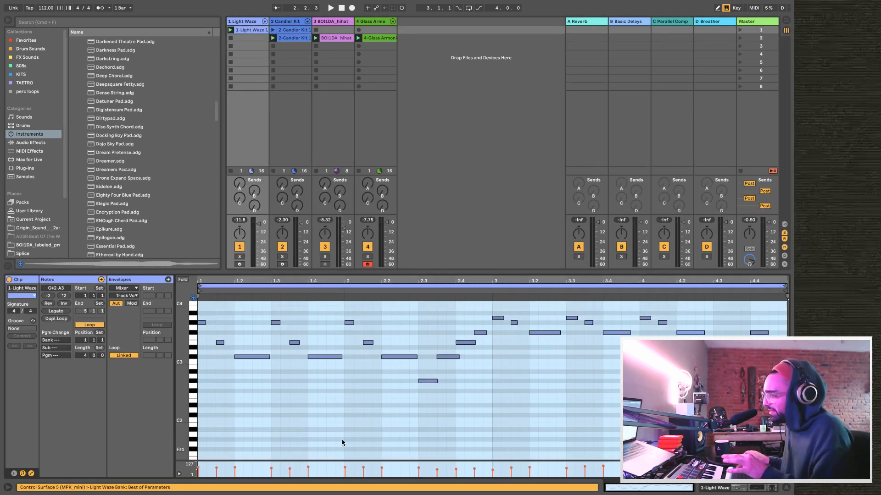
Play back the Glass Armonica clip and quantize all of its chord notes to the grid.
{"action": "left_click", "coordinate": [386, 39]}
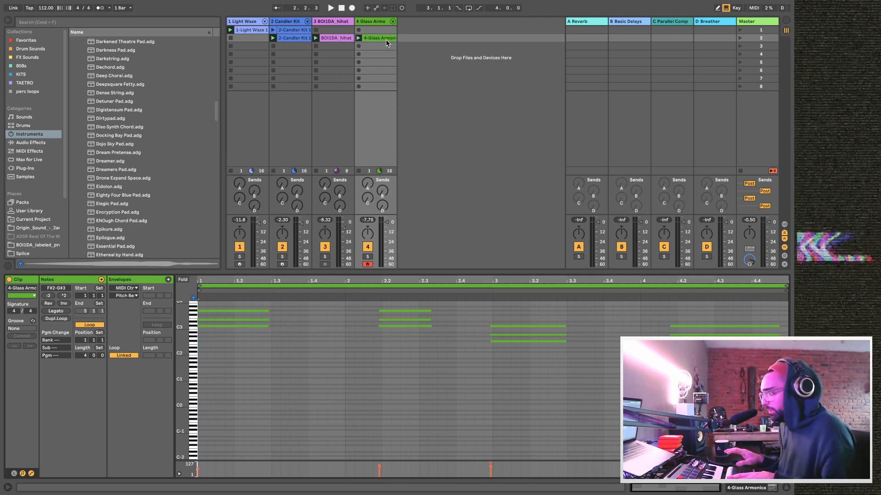
{"action": "key", "text": "space"}
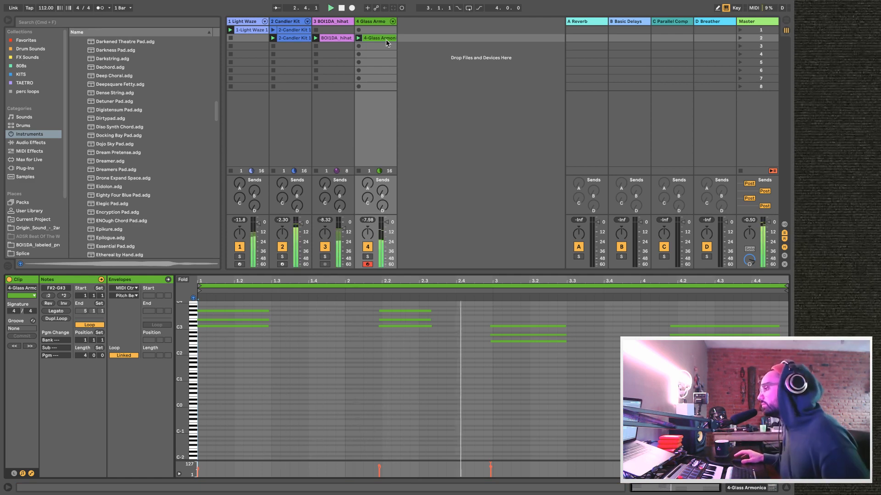
{"action": "left_click", "coordinate": [521, 425]}
{"action": "key", "text": "super+a"}
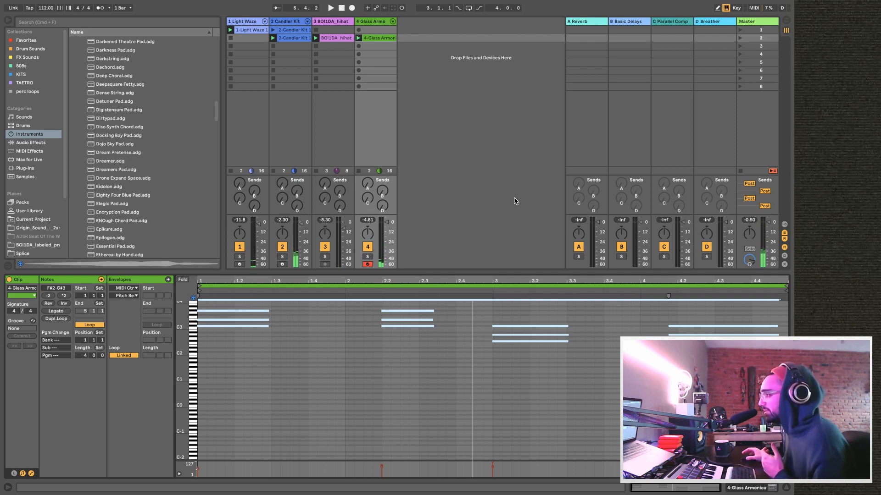
Add a second Compressor at the end of the Light Waze track's effect chain.
{"action": "left_click", "coordinate": [32, 145]}
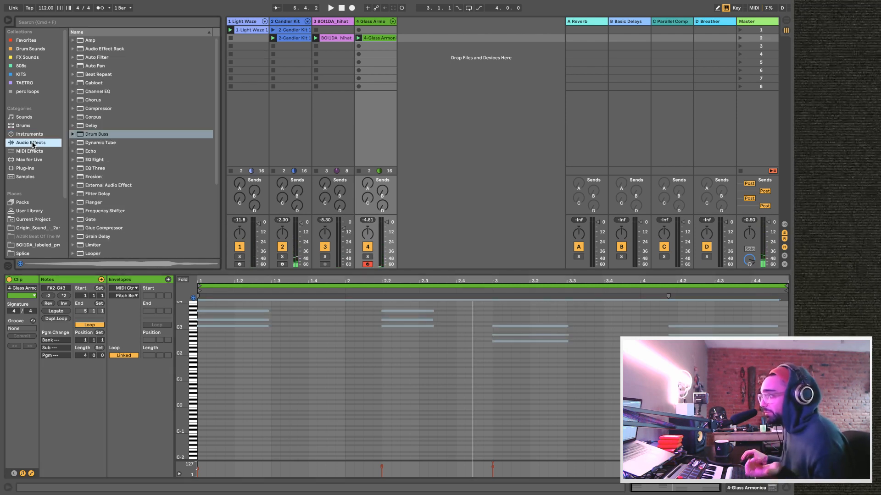
{"action": "left_click", "coordinate": [108, 110]}
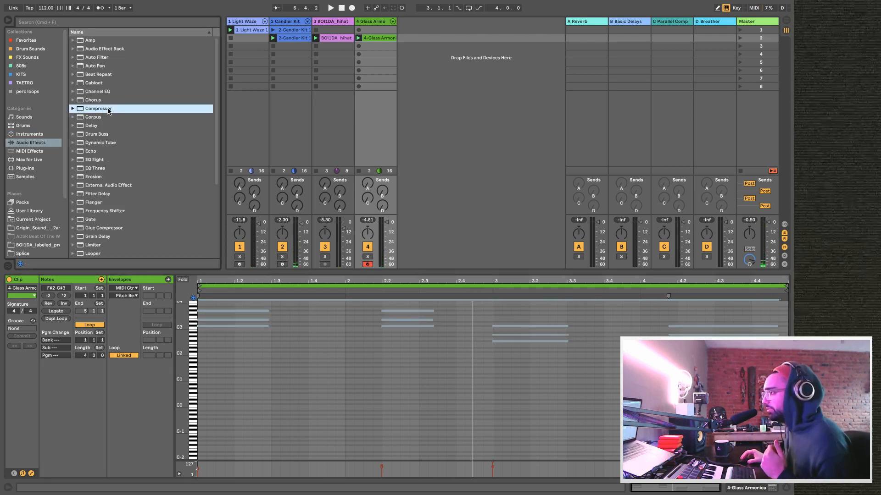
{"action": "left_click", "coordinate": [240, 23]}
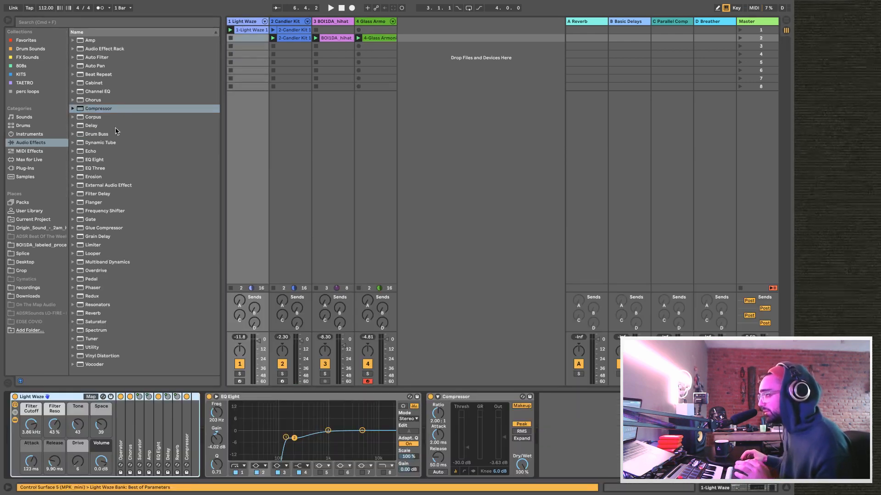
{"action": "left_click", "coordinate": [86, 111]}
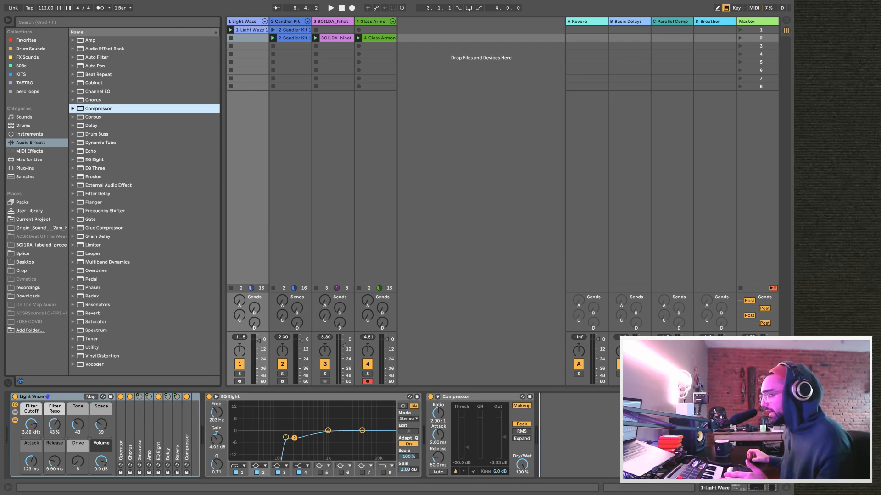
{"action": "key", "text": "Return"}
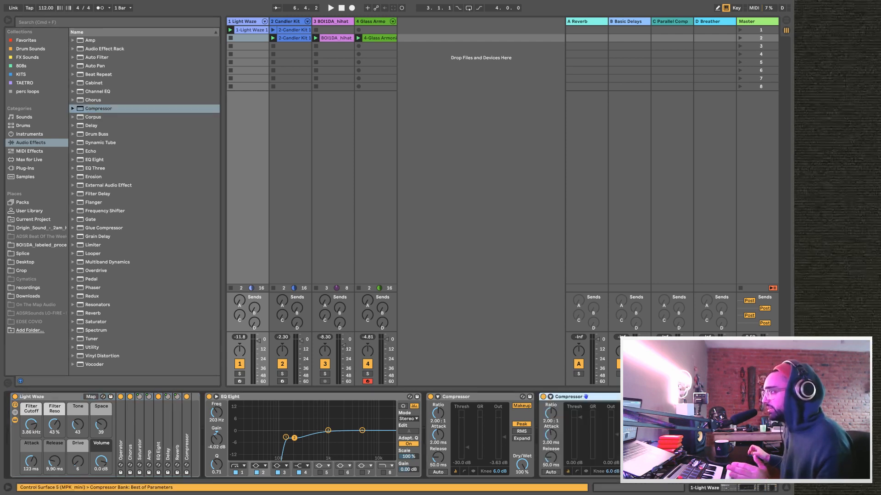
Enable sidechain on Light Waze's new Compressor, taking audio from 2-Candler Kit's Kick Thud Low at Pre FX.
{"action": "left_click", "coordinate": [551, 397]}
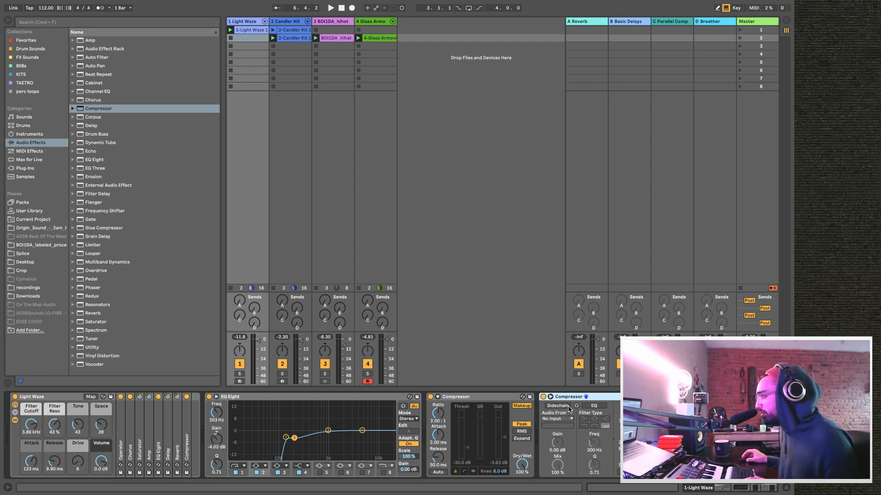
{"action": "left_click", "coordinate": [568, 407]}
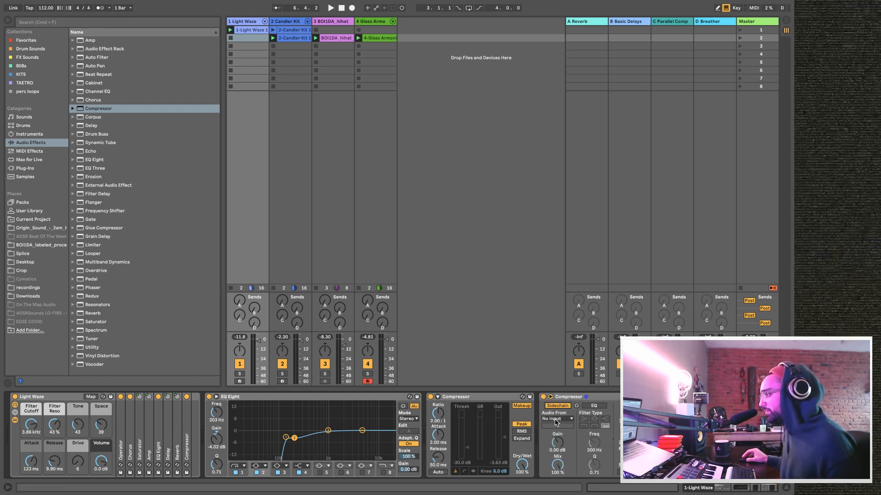
{"action": "left_click", "coordinate": [556, 419]}
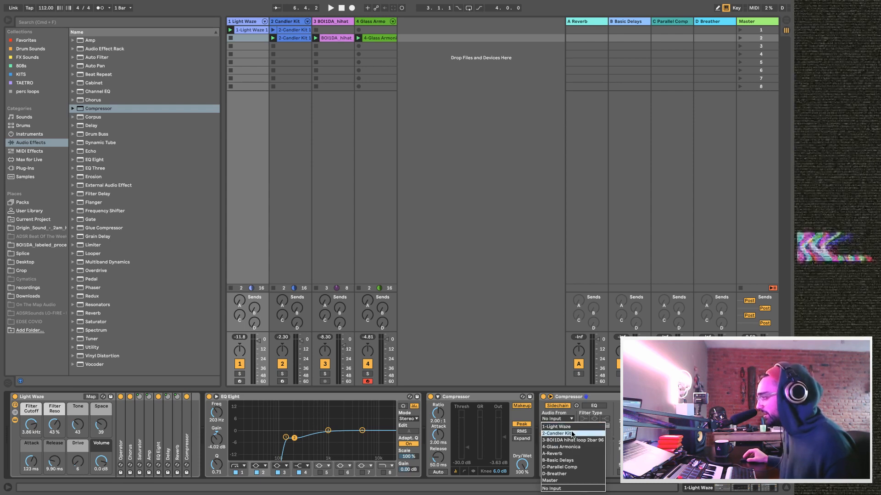
{"action": "left_click", "coordinate": [572, 433]}
{"action": "left_click", "coordinate": [569, 427]}
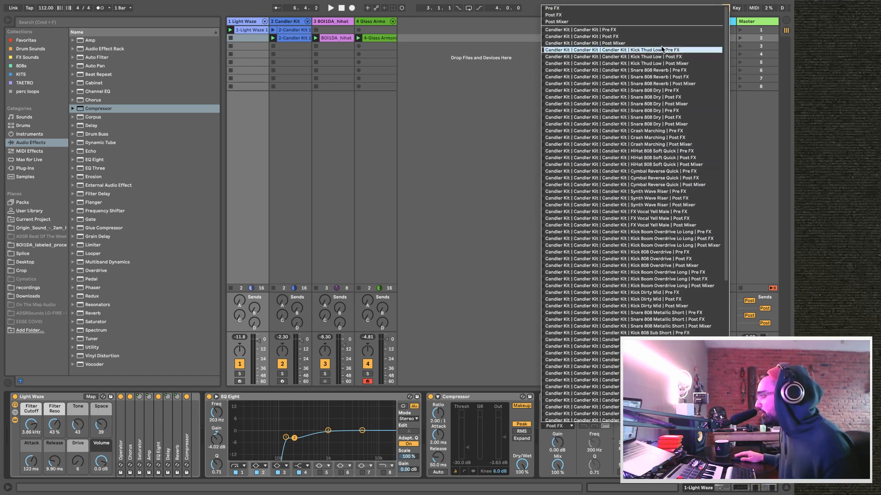
{"action": "left_click", "coordinate": [684, 51]}
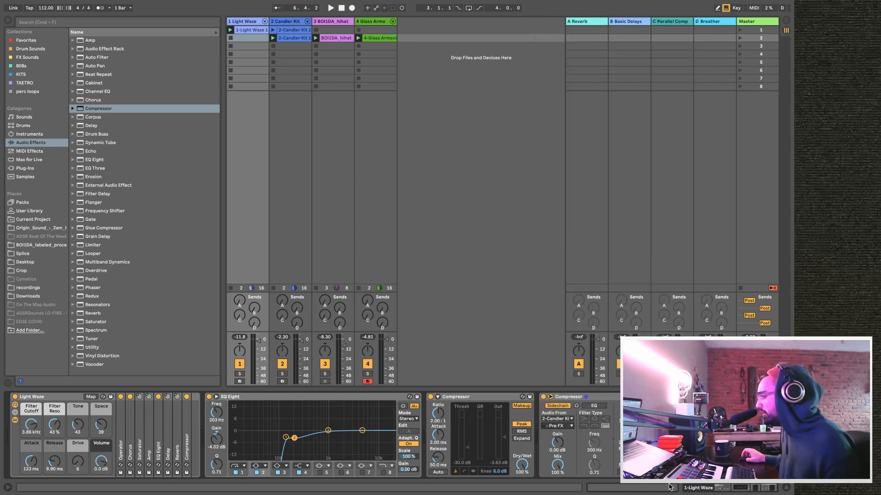
Play the set and solo Light Waze briefly to hear the sidechain compression.
{"action": "key", "text": "space"}
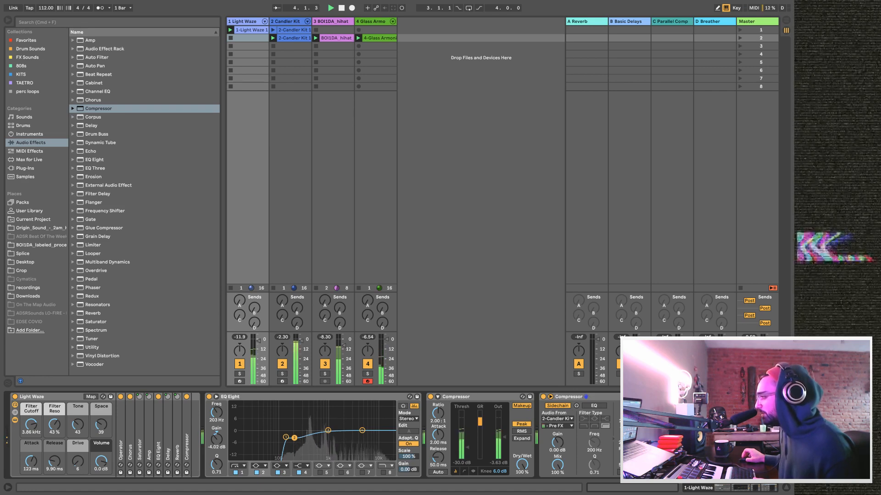
{"action": "left_click", "coordinate": [239, 374]}
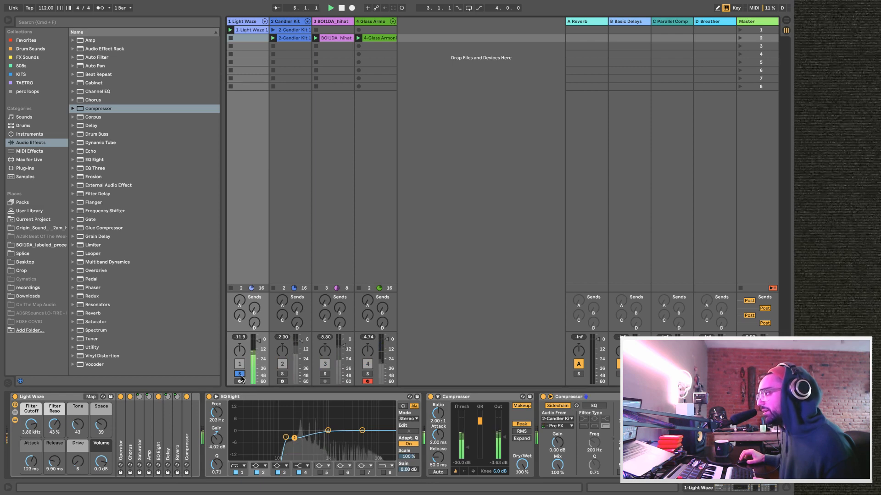
{"action": "left_click", "coordinate": [239, 375]}
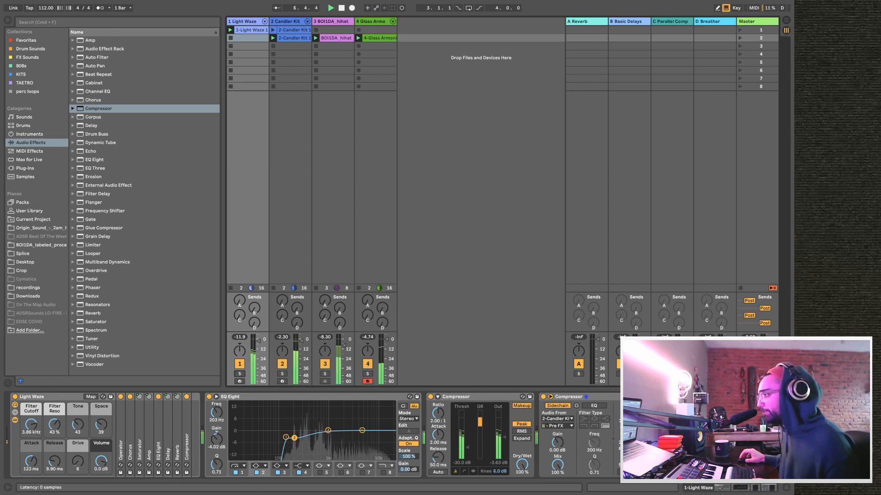
Put the kick-sidechained Compressor on the BOI1DA hihat and Glass Armonica tracks and audition the mix.
{"action": "left_click", "coordinate": [339, 26]}
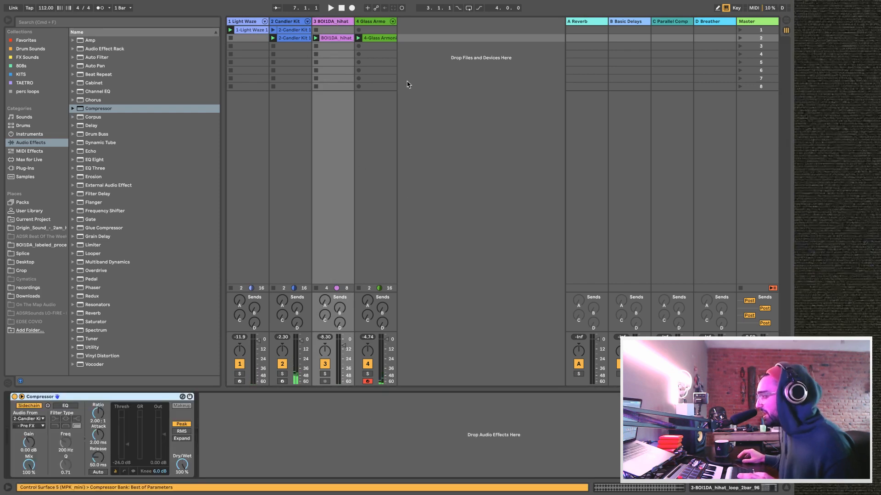
{"action": "left_click", "coordinate": [372, 21]}
{"action": "key", "text": "Return"}
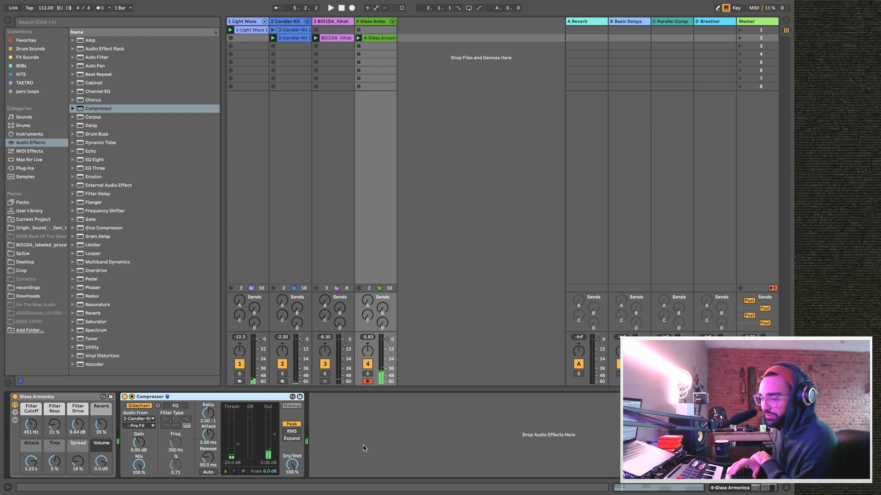
{"action": "key", "text": "space"}
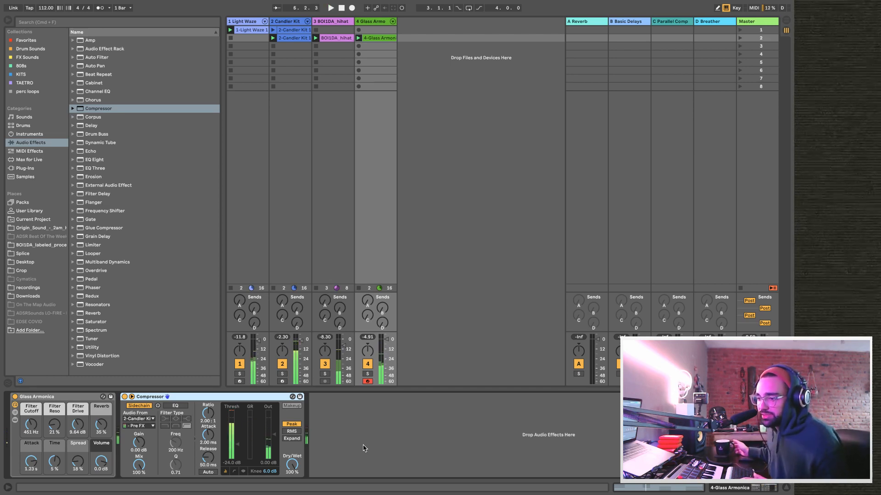
{"action": "key", "text": "space"}
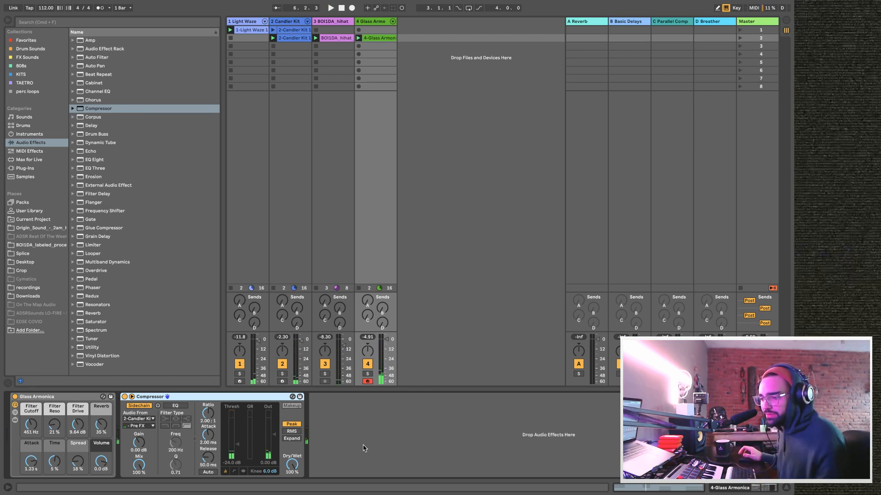
Search the instruments for "grand piano" and preview the Grand Piano Pad and Grand Piano Equal Bright Solo racks.
{"action": "left_click", "coordinate": [38, 134]}
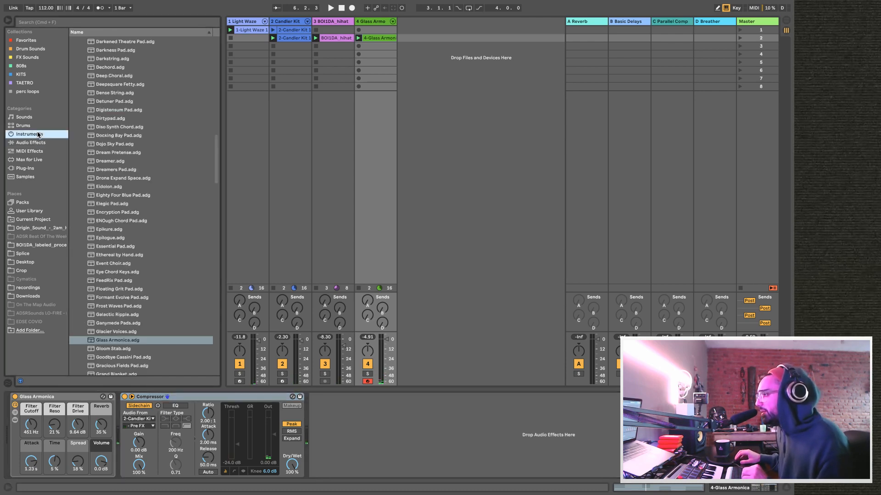
{"action": "scroll", "coordinate": [123, 77], "scroll_direction": "up", "scroll_amount": 15}
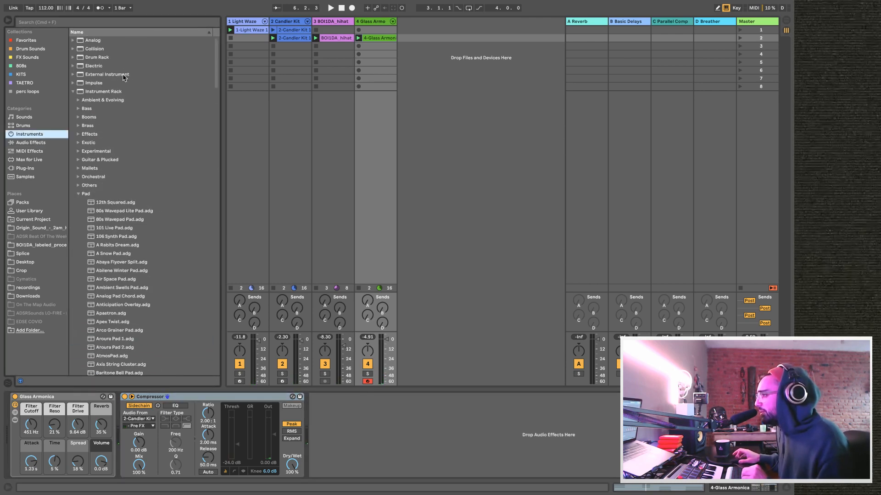
{"action": "left_click", "coordinate": [95, 23]}
{"action": "type", "text": "grand piano"}
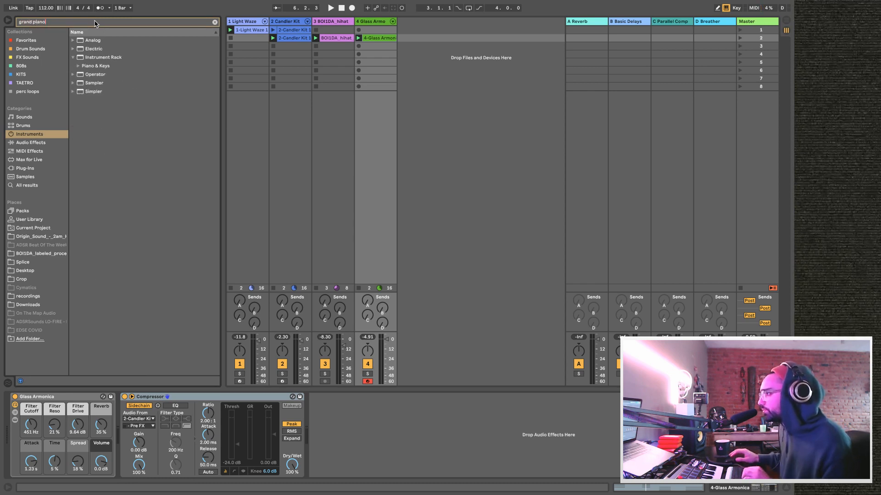
{"action": "left_click", "coordinate": [79, 67]}
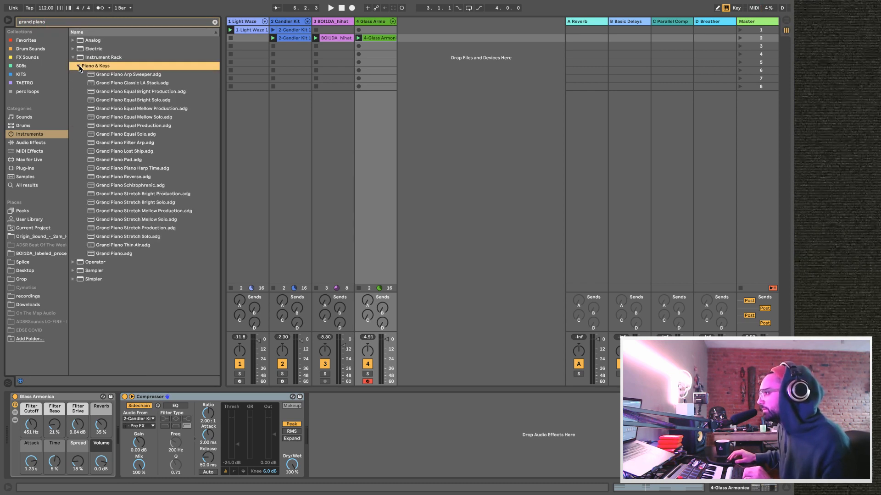
{"action": "left_click", "coordinate": [130, 161]}
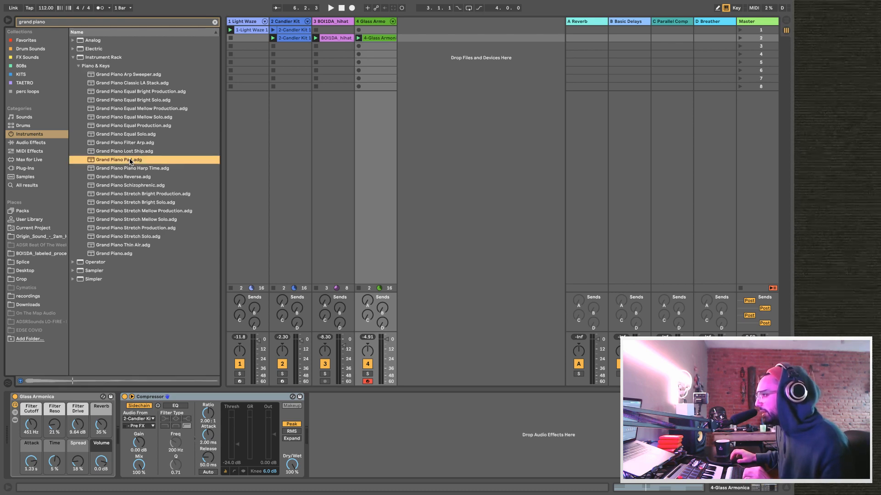
{"action": "left_click", "coordinate": [137, 100]}
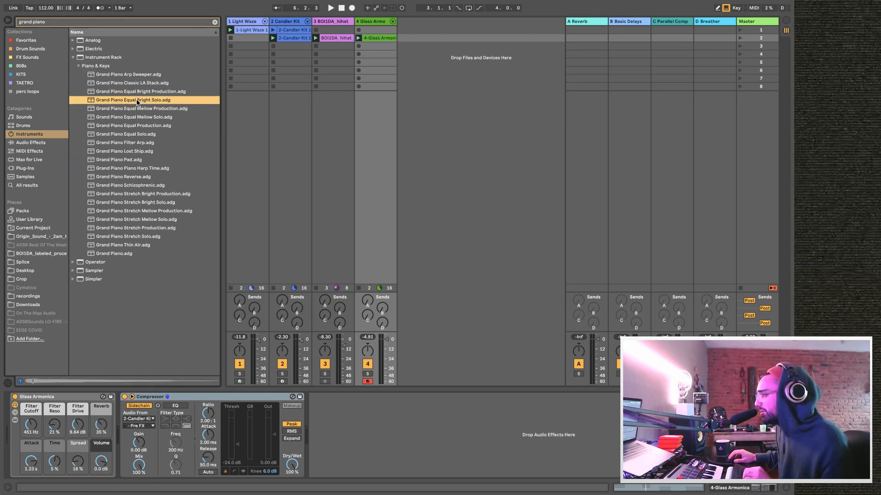
Try Grand Piano Equal Bright Solo on a new track and delete that track.
{"action": "left_click_drag", "start_coordinate": [118, 101], "coordinate": [463, 86]}
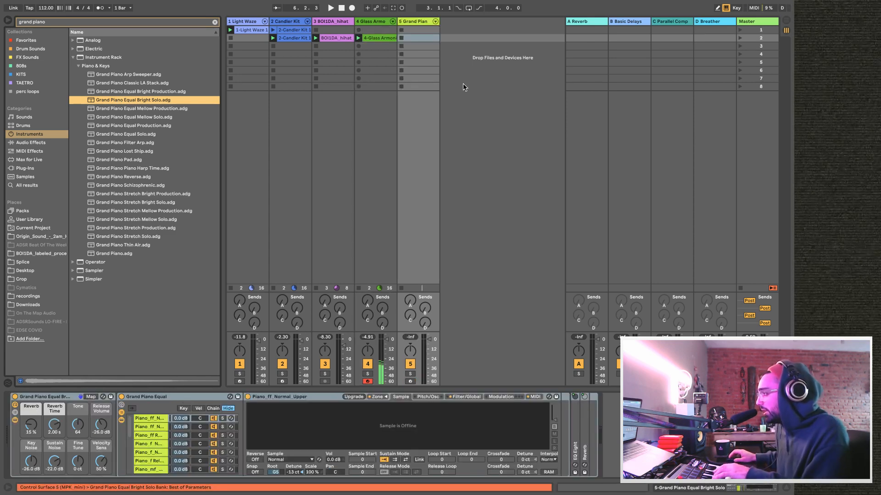
{"action": "left_click", "coordinate": [430, 21]}
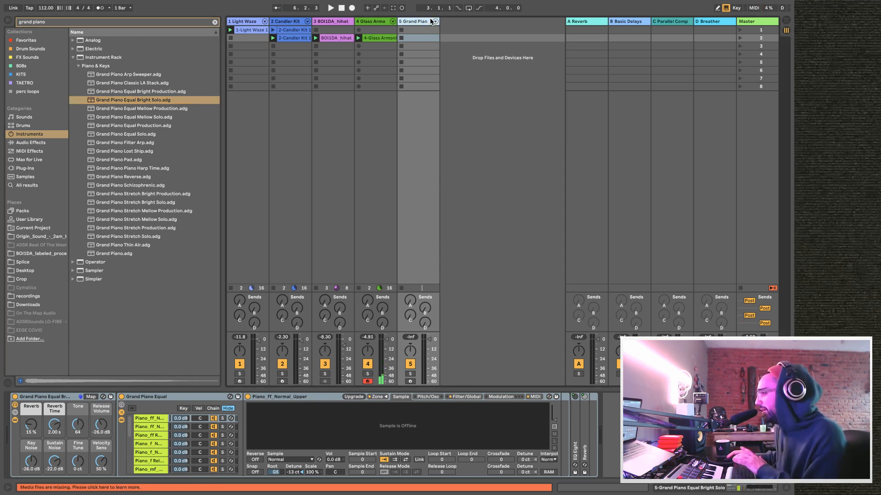
{"action": "key", "text": "Delete"}
Try Grand Piano Stretch Production on a new track and delete that track.
{"action": "left_click", "coordinate": [146, 228]}
{"action": "left_click_drag", "start_coordinate": [145, 229], "coordinate": [471, 153]}
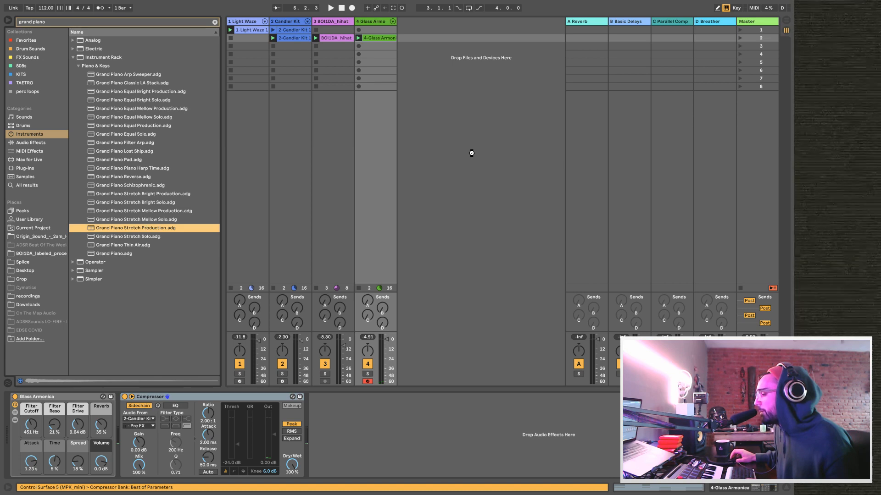
{"action": "left_click", "coordinate": [412, 21]}
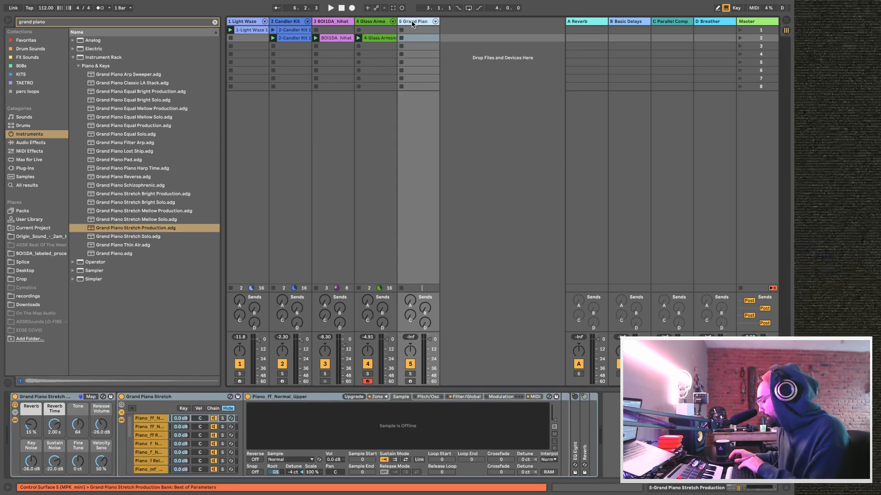
{"action": "key", "text": "Delete"}
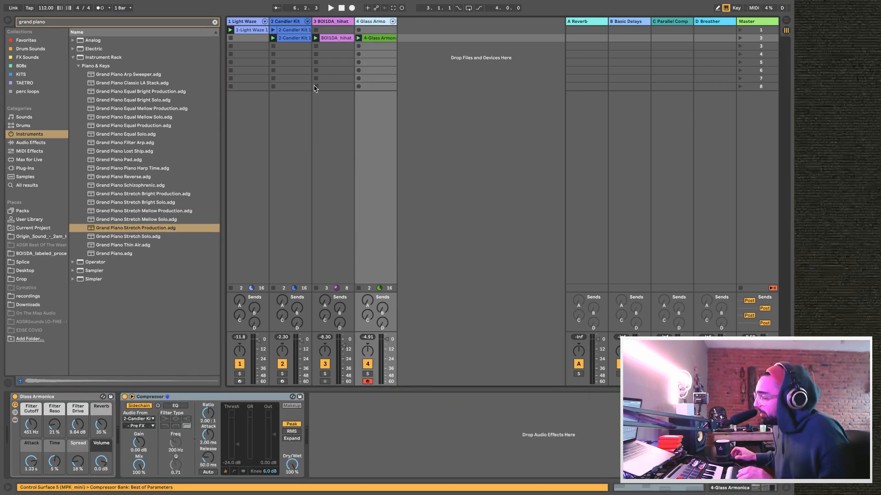
Clear the instrument search and look through the installed VST plug-ins for a piano instrument.
{"action": "left_click", "coordinate": [25, 168]}
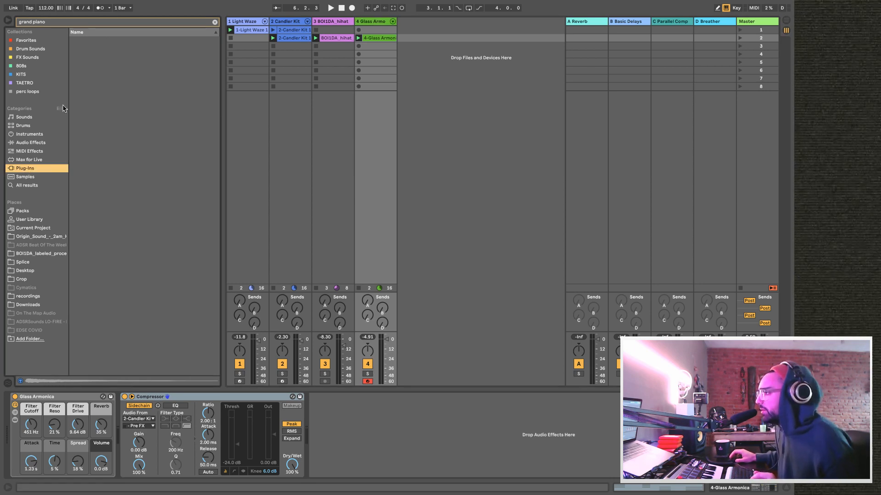
{"action": "left_click", "coordinate": [215, 22]}
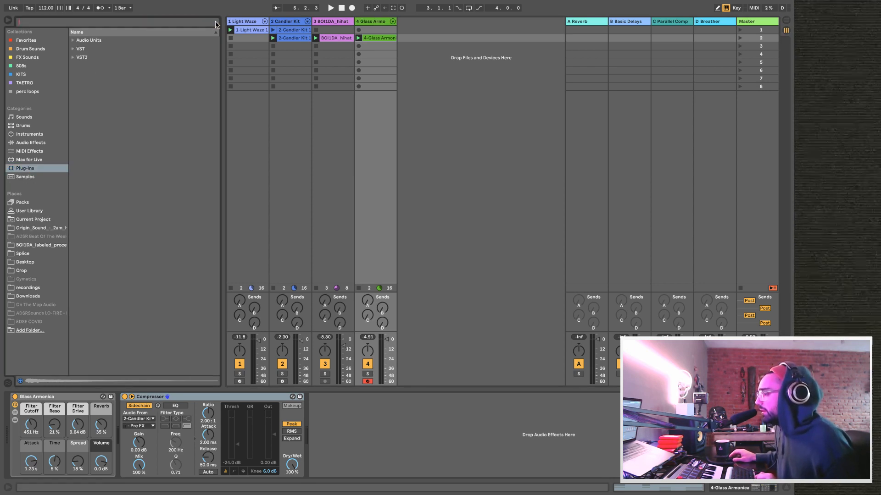
{"action": "left_click", "coordinate": [73, 49]}
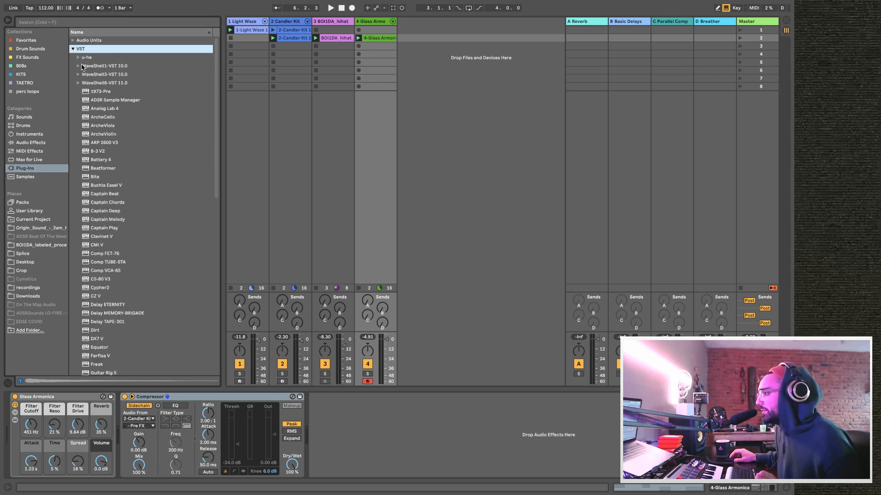
{"action": "scroll", "coordinate": [94, 296], "scroll_direction": "down", "scroll_amount": 3}
{"action": "scroll", "coordinate": [94, 296], "scroll_direction": "down", "scroll_amount": 5}
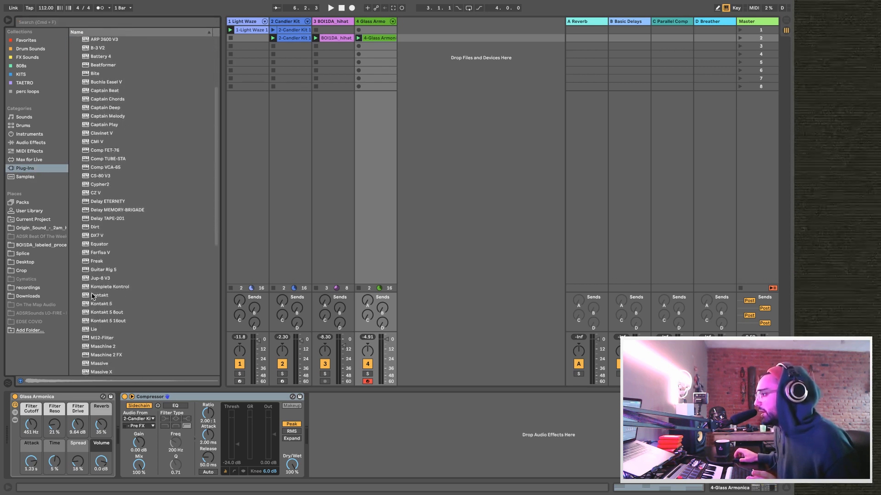
{"action": "scroll", "coordinate": [93, 296], "scroll_direction": "down", "scroll_amount": 3}
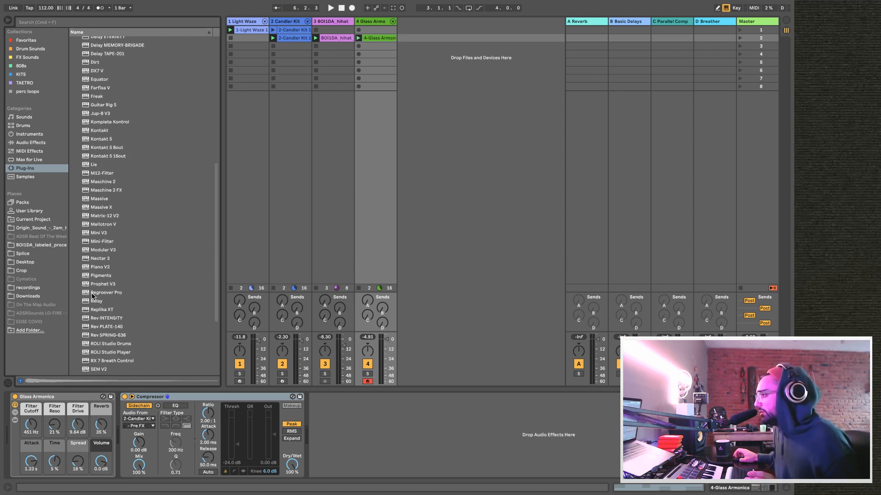
{"action": "scroll", "coordinate": [93, 296], "scroll_direction": "up", "scroll_amount": 10}
Load Arturia's Piano V2 from the Audio Units plug-ins onto a new track.
{"action": "left_click", "coordinate": [73, 41]}
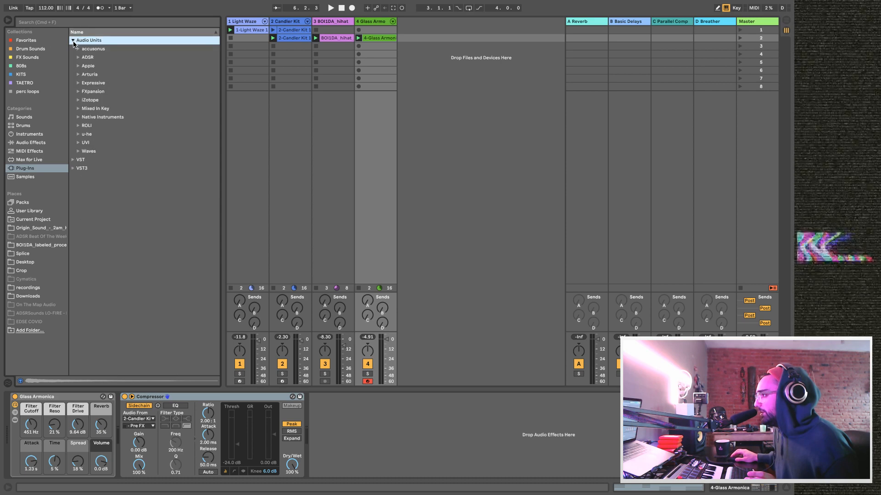
{"action": "left_click", "coordinate": [81, 75]}
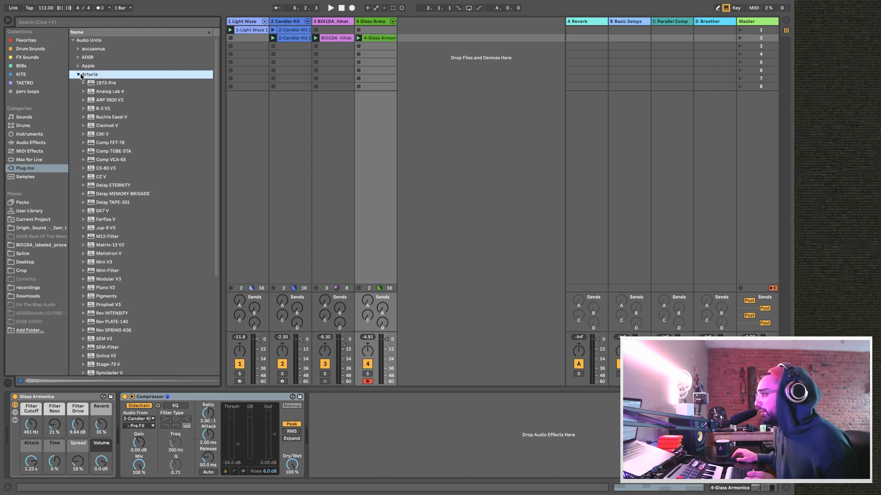
{"action": "scroll", "coordinate": [108, 218], "scroll_direction": "down", "scroll_amount": 5}
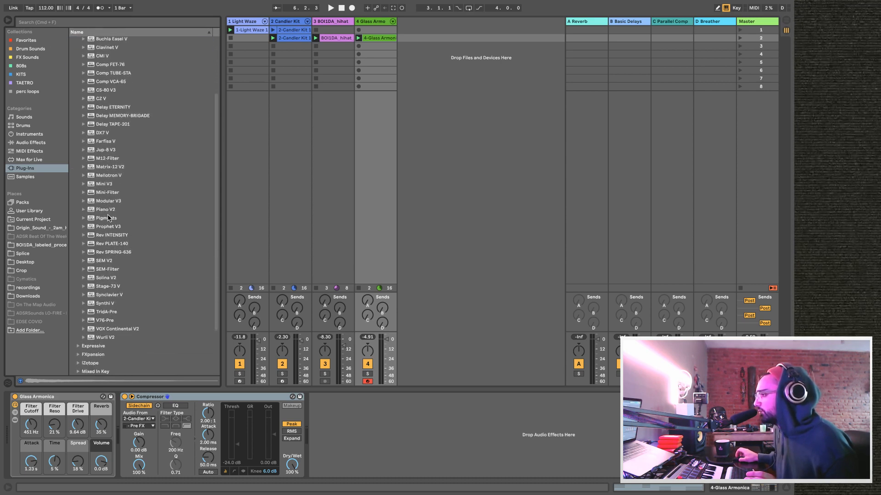
{"action": "left_click_drag", "start_coordinate": [103, 208], "coordinate": [430, 170]}
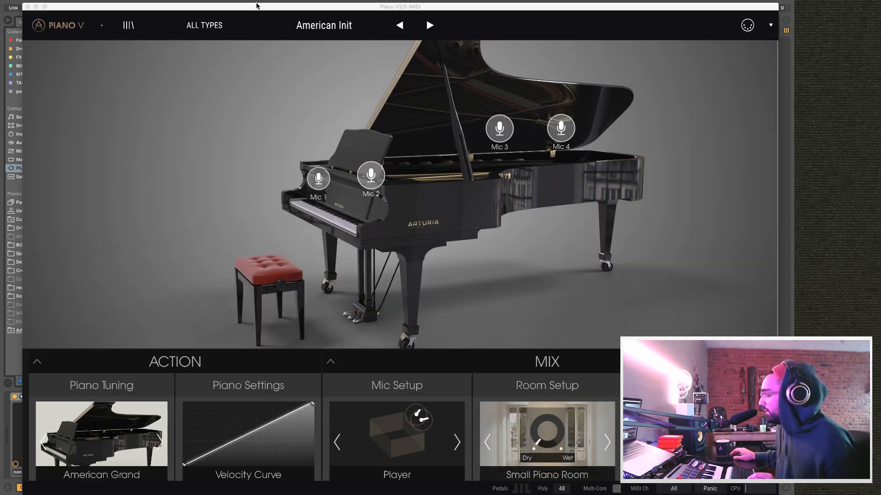
Arm the Piano V2 track for recording and disarm the Glass Armonica track, keeping the piano window accessible.
{"action": "left_click_drag", "start_coordinate": [269, 6], "coordinate": [764, 93]}
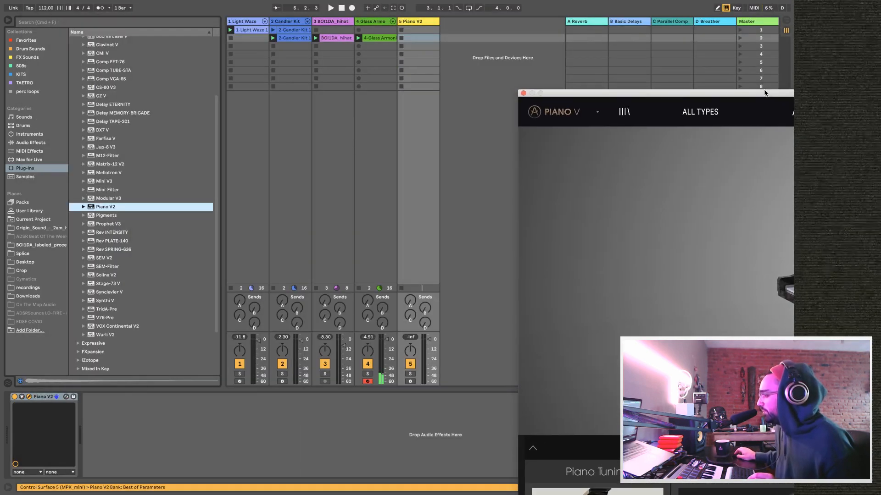
{"action": "left_click", "coordinate": [410, 381]}
{"action": "left_click", "coordinate": [367, 382]}
{"action": "left_click_drag", "start_coordinate": [672, 98], "coordinate": [213, 17]}
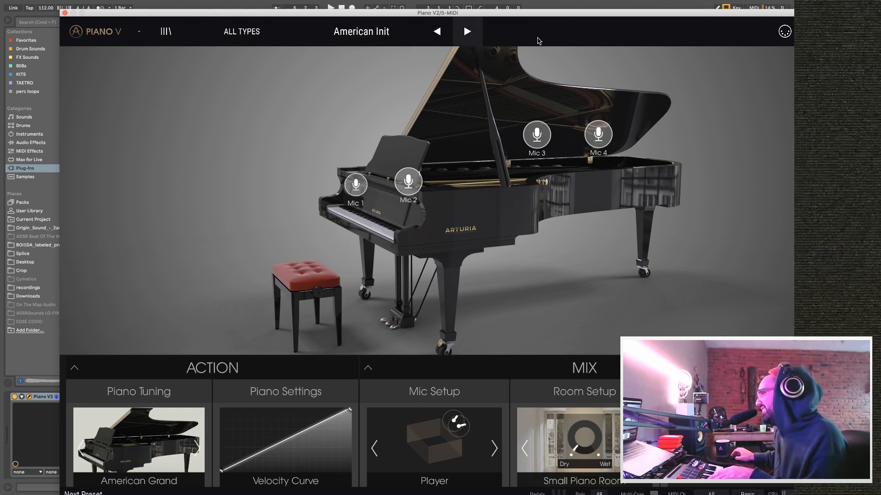
Audition the Piano V2 presets one after another from American Init through to Pop U3 Studio, including playing along with the beat.
{"action": "left_click", "coordinate": [466, 31]}
{"action": "left_click", "coordinate": [467, 31]}
{"action": "left_click", "coordinate": [466, 32]}
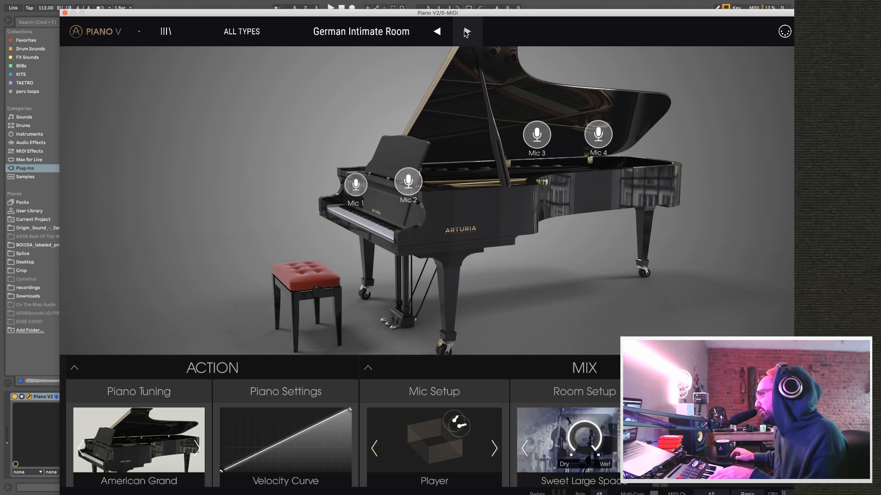
{"action": "left_click", "coordinate": [466, 31]}
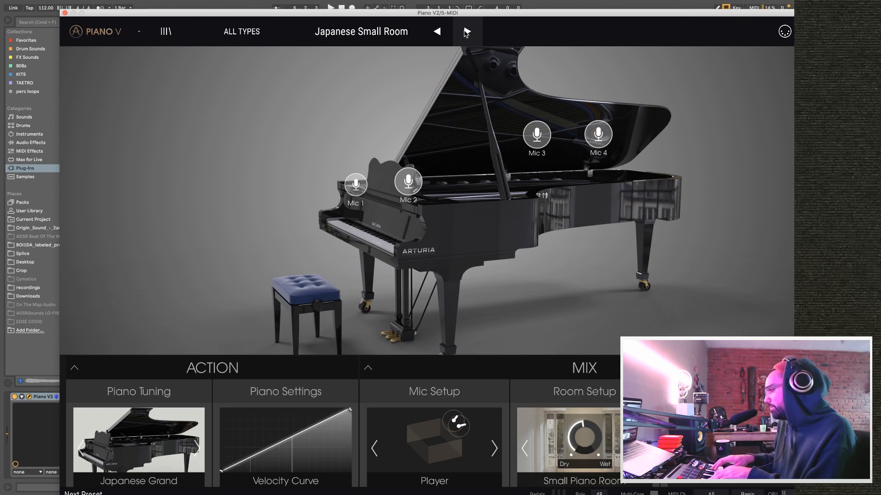
{"action": "left_click", "coordinate": [466, 31]}
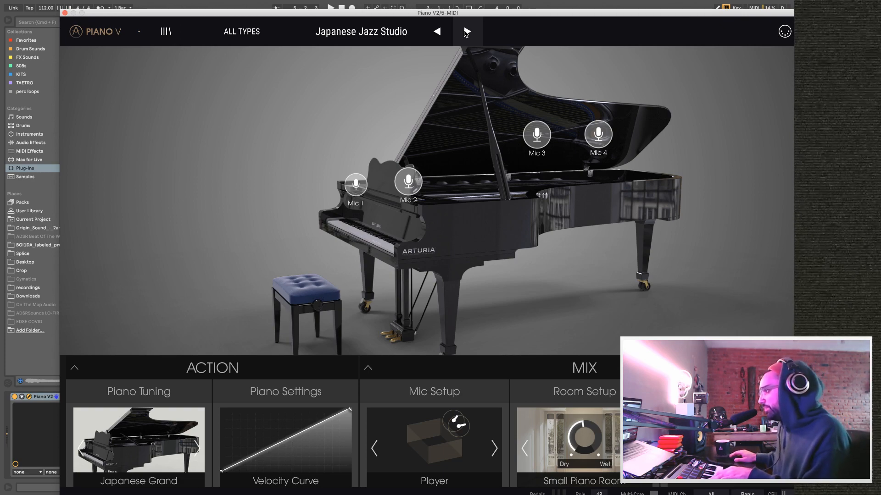
{"action": "left_click", "coordinate": [467, 31]}
{"action": "left_click", "coordinate": [467, 31]}
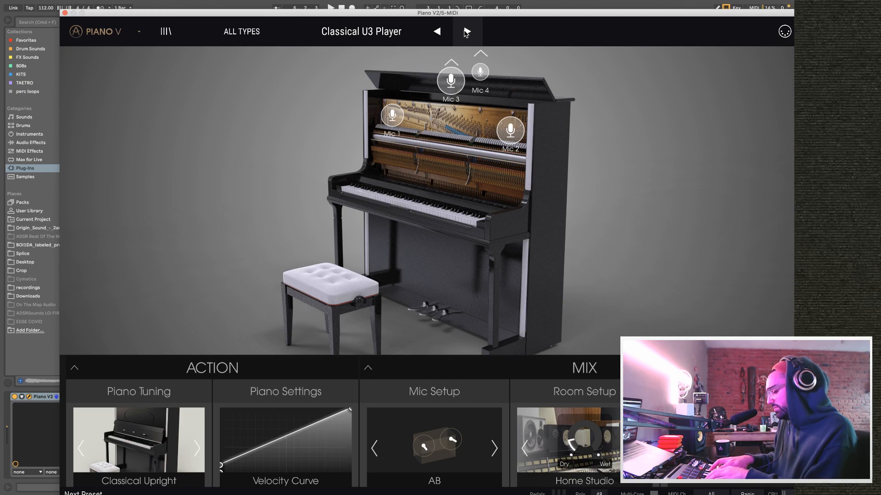
{"action": "key", "text": "space"}
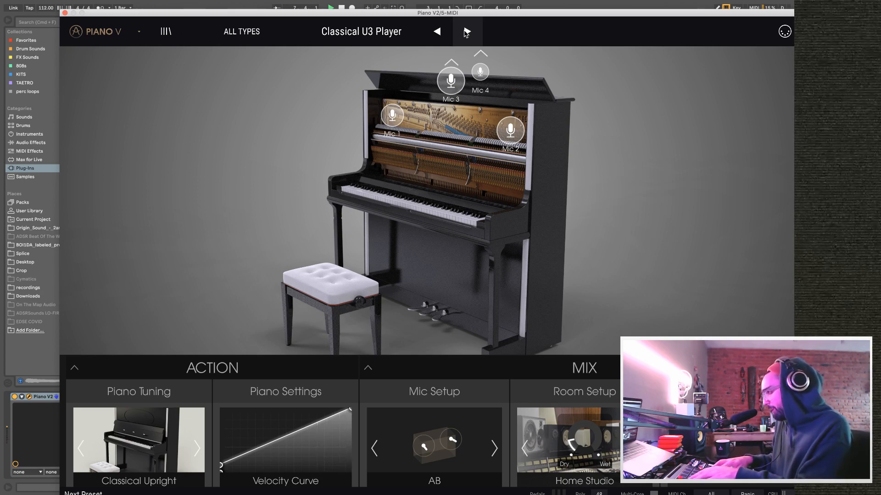
{"action": "left_click", "coordinate": [466, 33]}
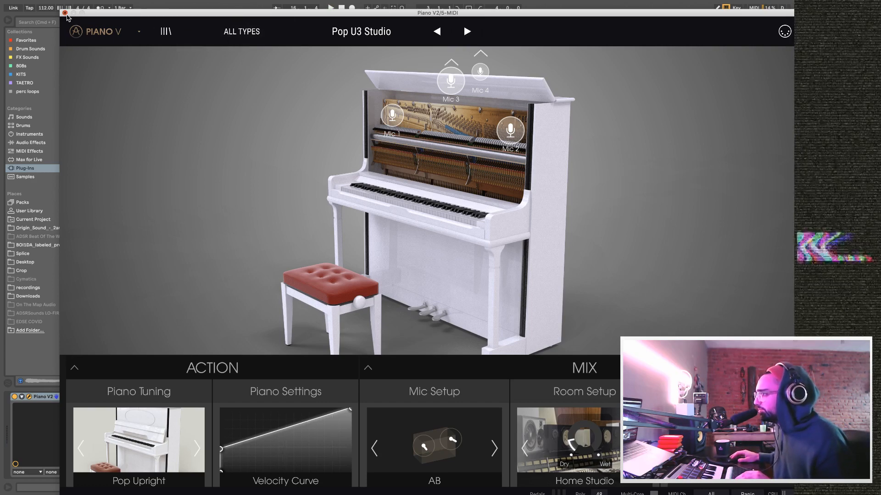
Close the piano window and delete Piano V2 from track 5.
{"action": "left_click", "coordinate": [66, 13]}
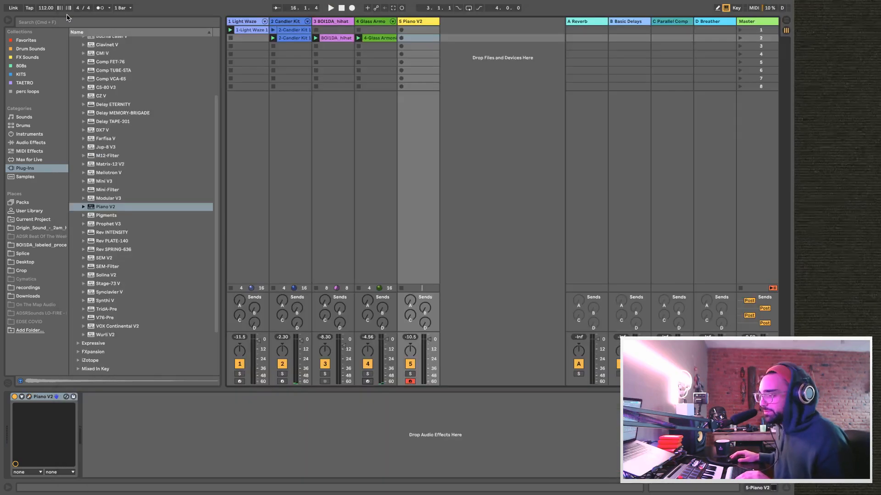
{"action": "left_click", "coordinate": [46, 396]}
{"action": "key", "text": "Delete"}
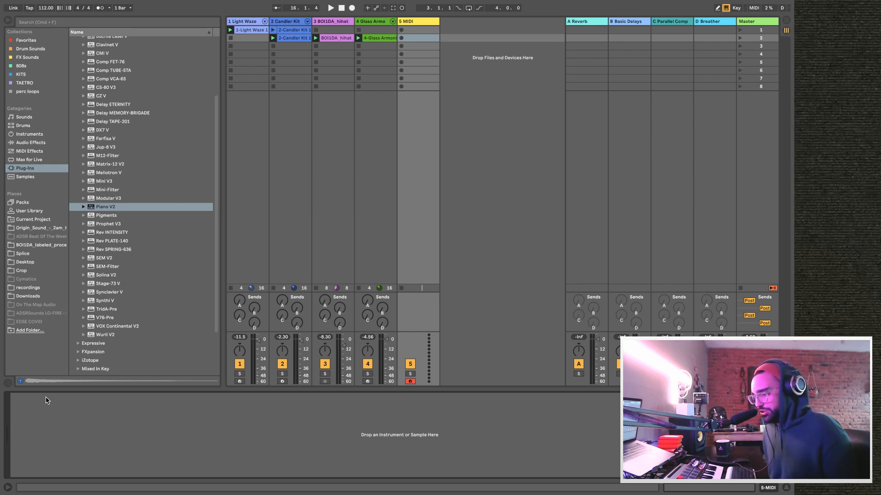
Play the beat, then show the Candler Kit track's devices and preview its Kick Thud Low pad.
{"action": "key", "text": "space"}
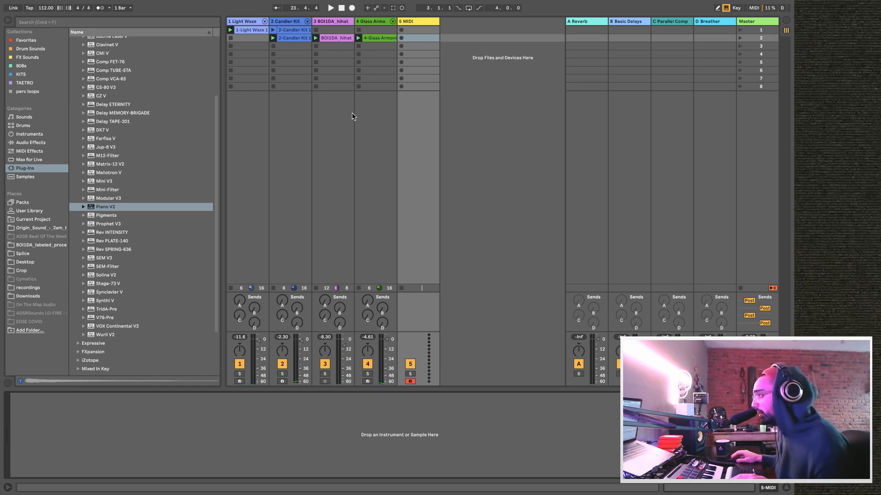
{"action": "left_click", "coordinate": [308, 22]}
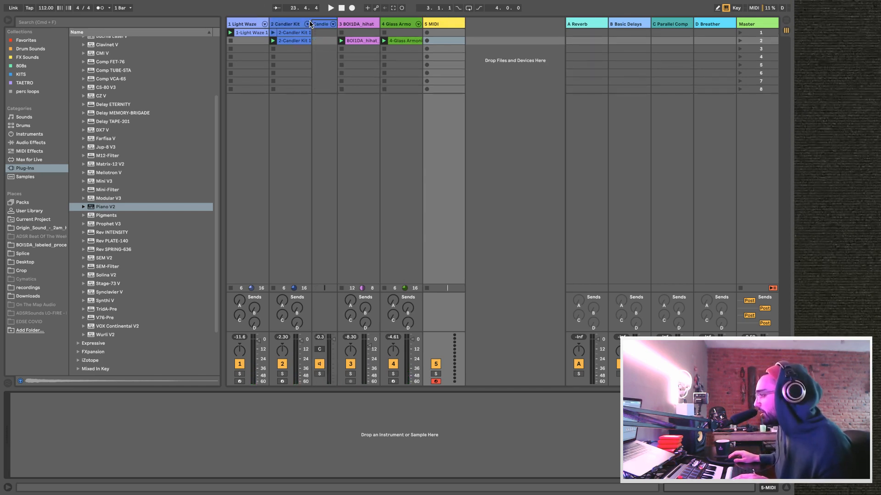
{"action": "left_click", "coordinate": [298, 24]}
{"action": "left_click", "coordinate": [306, 24]}
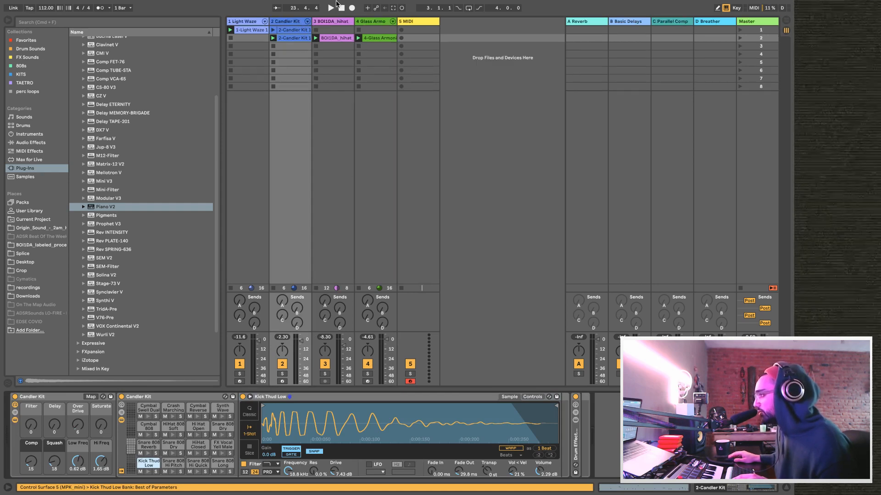
{"action": "left_click", "coordinate": [148, 472]}
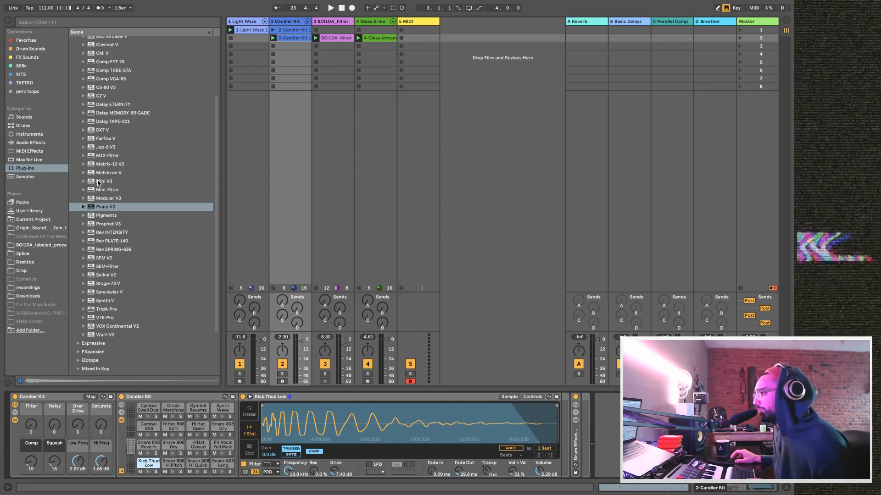
Add a Tuner to the Kick Thud Low pad, then arm and solo the Candler Kit track for playback.
{"action": "left_click", "coordinate": [41, 142]}
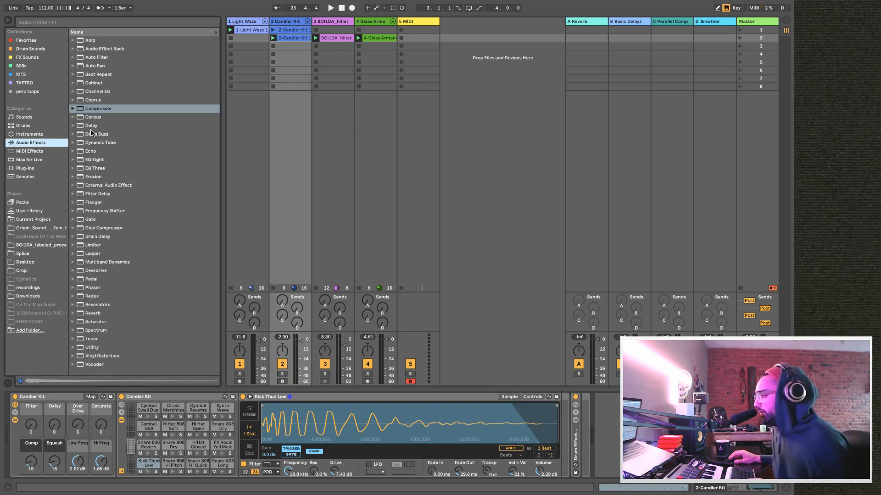
{"action": "left_click_drag", "start_coordinate": [90, 340], "coordinate": [149, 465]}
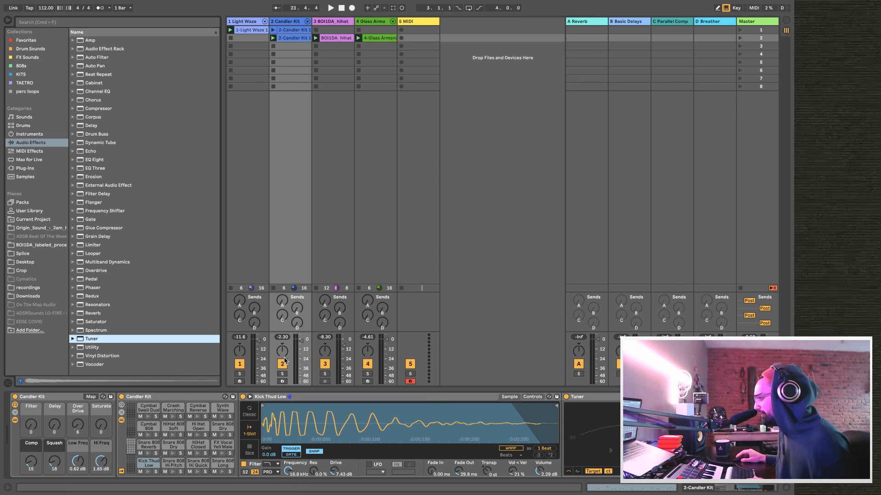
{"action": "left_click", "coordinate": [284, 381]}
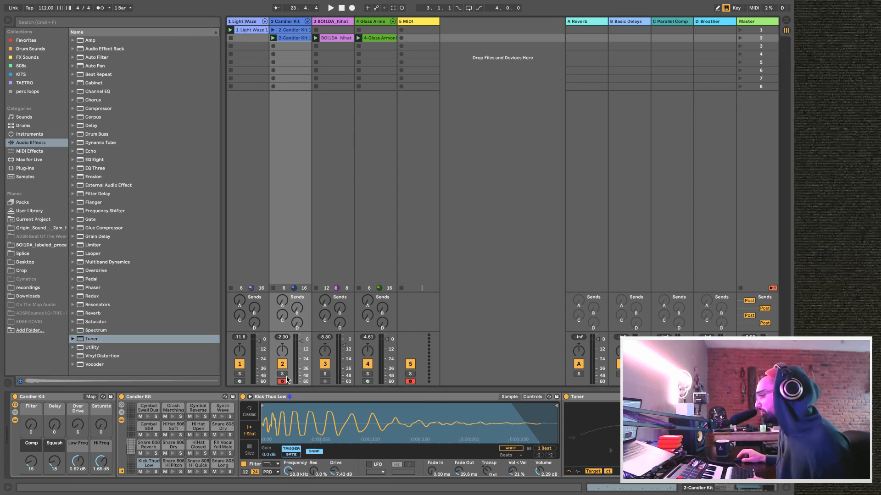
{"action": "left_click", "coordinate": [282, 374]}
{"action": "key", "text": "space"}
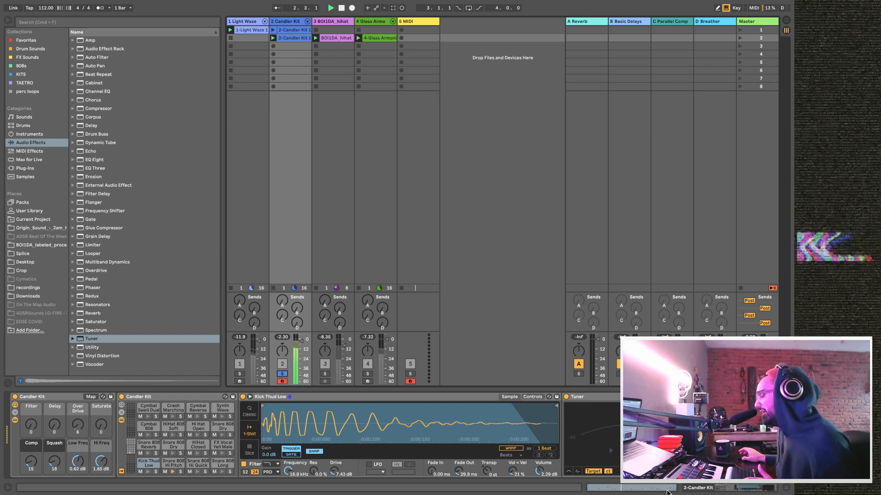
Try transposing the Kick Thud Low sample up to +15 st during playback, then reset the transposition.
{"action": "key", "text": "space"}
{"action": "left_click", "coordinate": [489, 472]}
{"action": "key", "text": "space"}
{"action": "left_click_drag", "start_coordinate": [487, 471], "coordinate": [486, 460]}
{"action": "key", "text": "space"}
{"action": "key", "text": "space"}
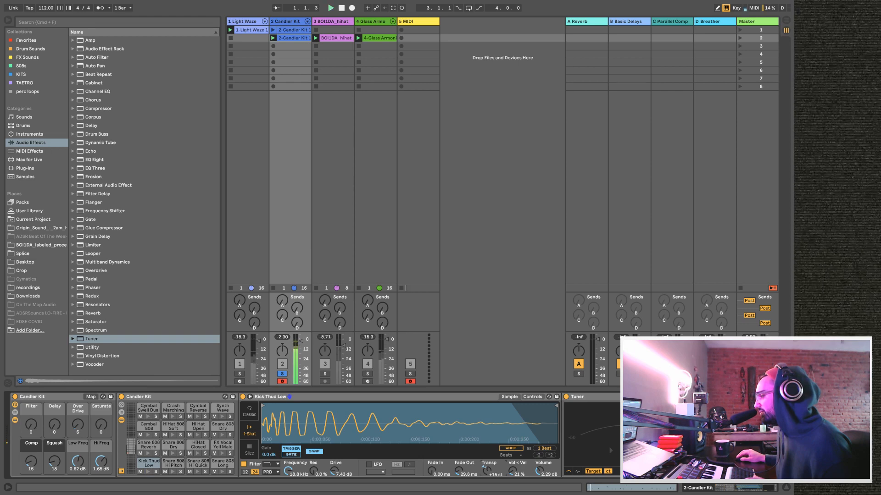
{"action": "double_click", "coordinate": [489, 472]}
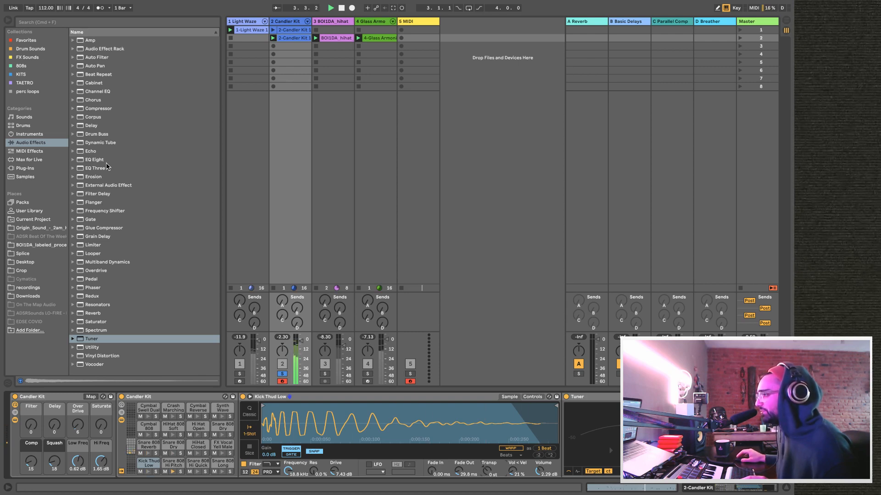
Try an EQ Eight on the kick's chain, then delete both it and the Tuner.
{"action": "left_click_drag", "start_coordinate": [104, 161], "coordinate": [564, 443]}
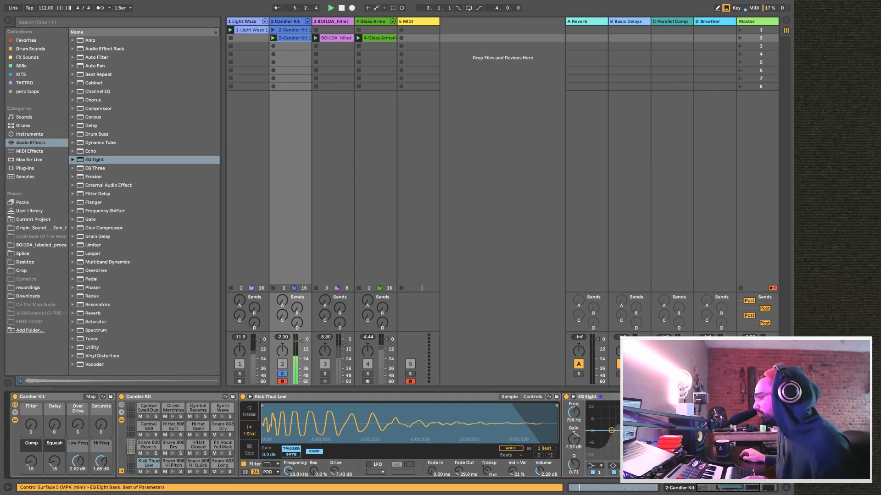
{"action": "mouse_move", "coordinate": [643, 404]}
{"action": "left_mouse_down"}
{"action": "mouse_move", "coordinate": [604, 403]}
{"action": "mouse_move", "coordinate": [628, 403]}
{"action": "left_mouse_up"}
{"action": "key", "text": "Delete"}
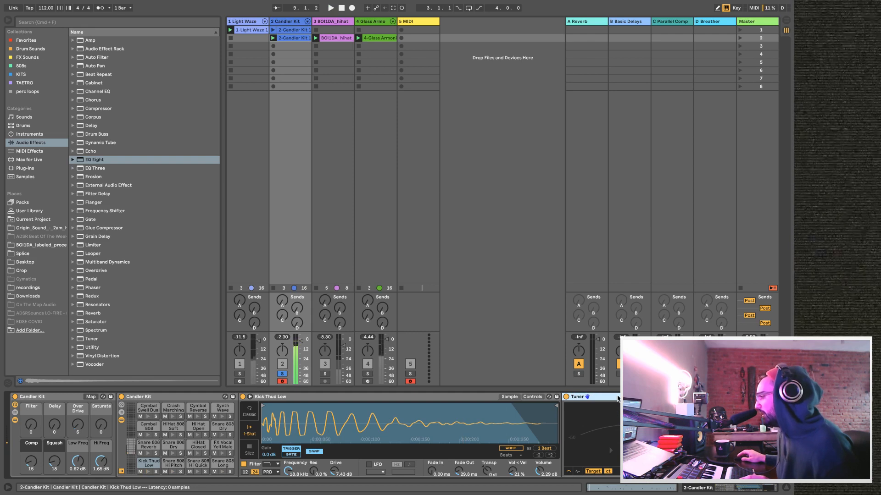
{"action": "key", "text": "Delete"}
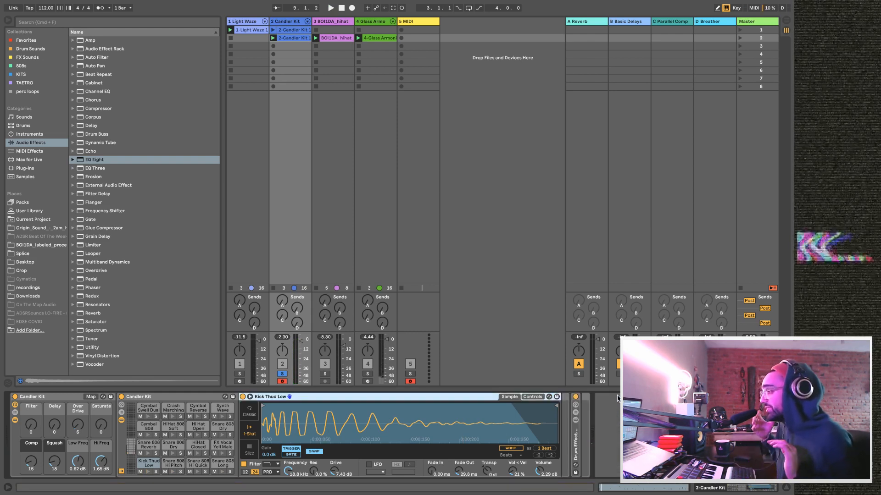
Unsolo the Candler Kit track and play back the full beat.
{"action": "left_click", "coordinate": [282, 374]}
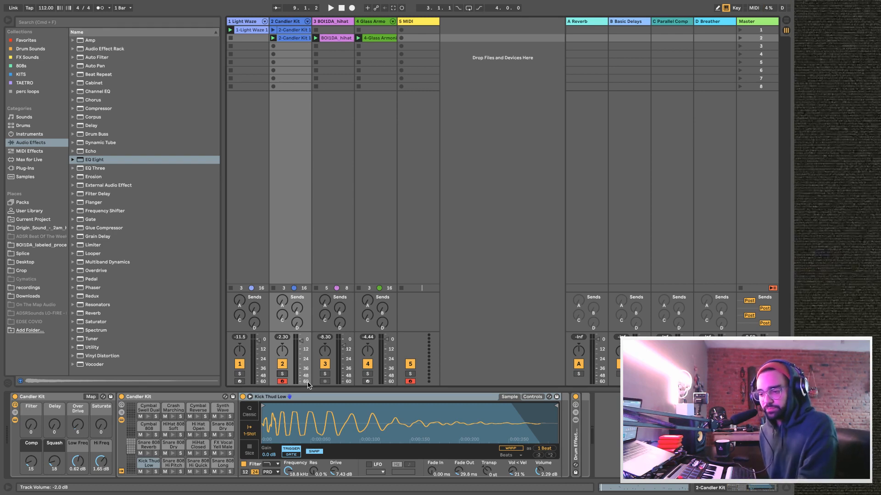
{"action": "key", "text": "space"}
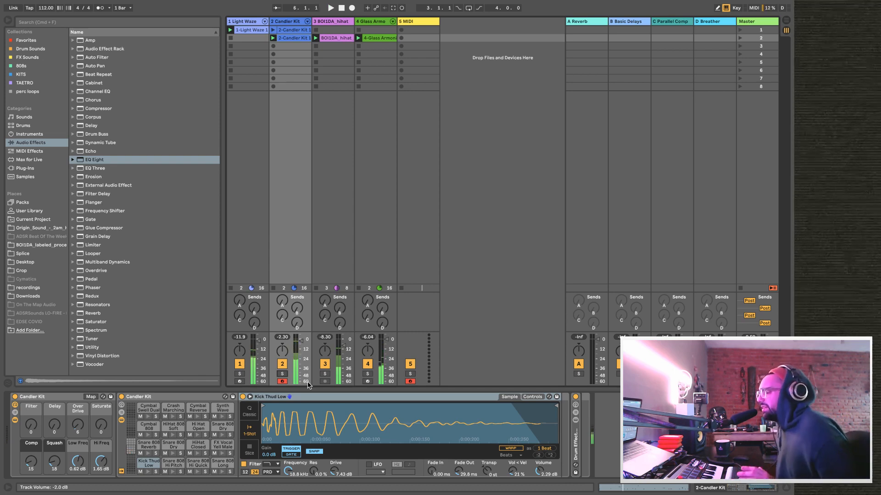
{"action": "key", "text": "space"}
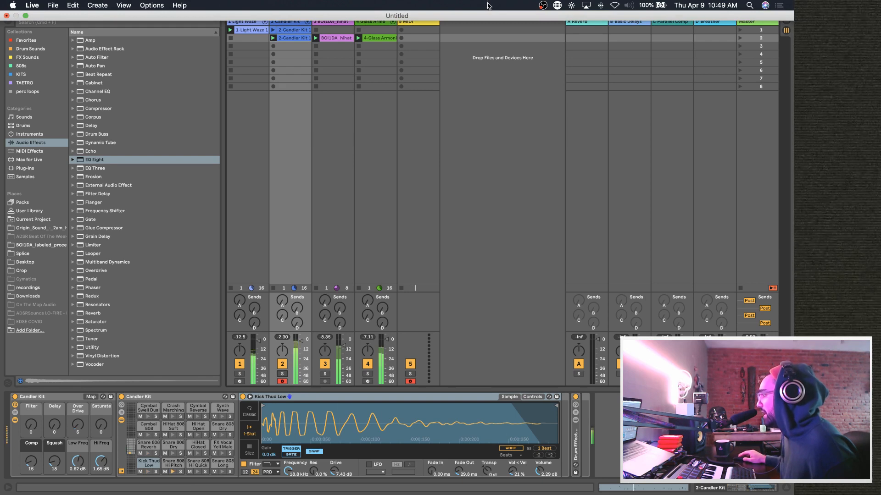
Delete the empty fifth MIDI track, then solo each remaining track in turn to listen to it, ending on Light Waze.
{"action": "left_click", "coordinate": [424, 23]}
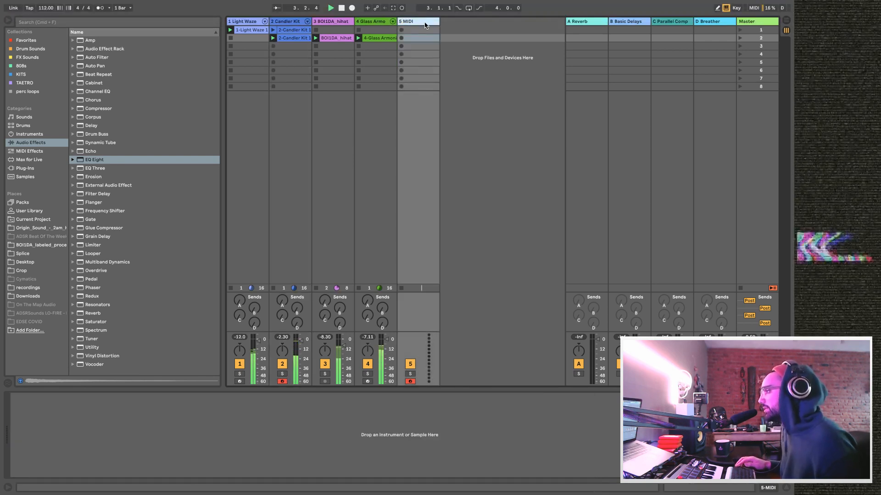
{"action": "key", "text": "Delete"}
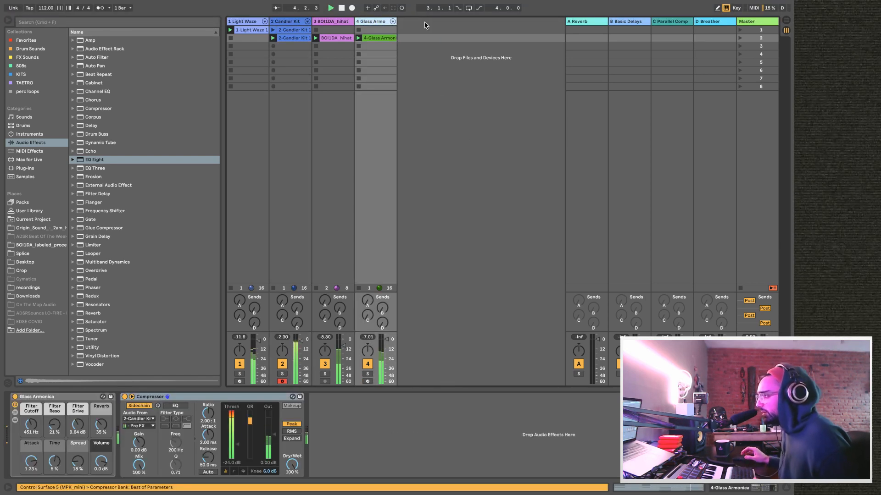
{"action": "left_click", "coordinate": [240, 374]}
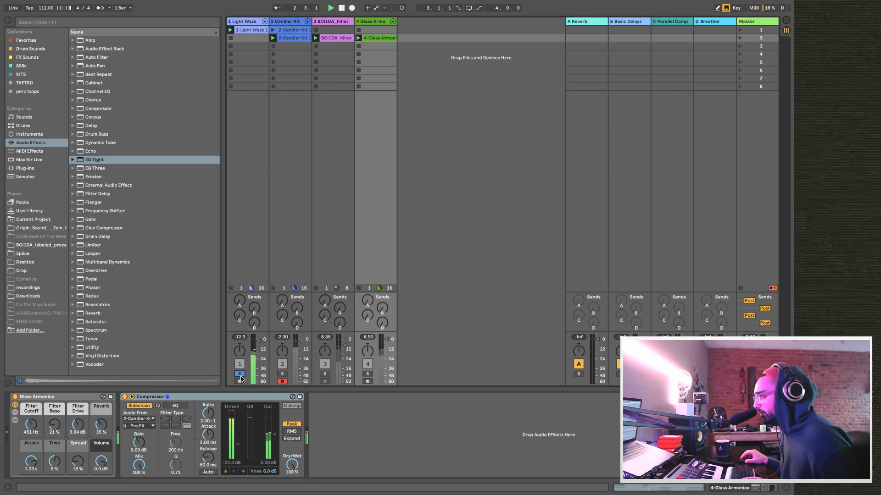
{"action": "left_click", "coordinate": [283, 374]}
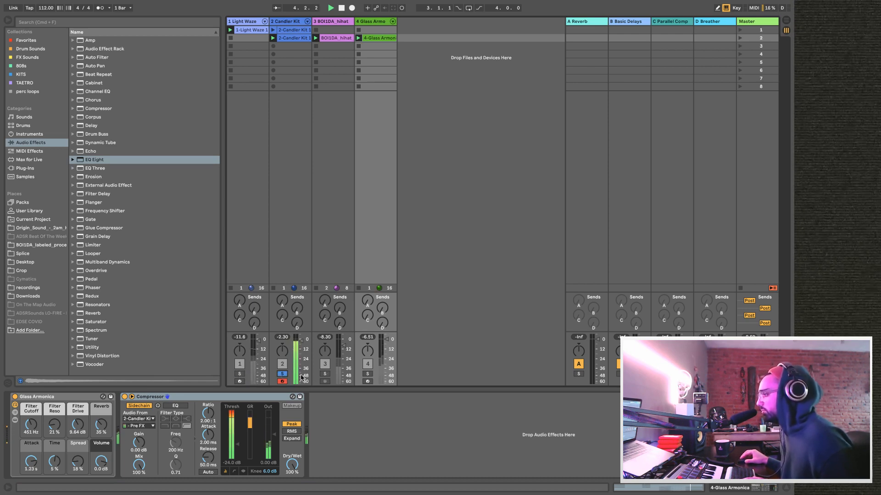
{"action": "left_click", "coordinate": [283, 375]}
{"action": "left_click", "coordinate": [325, 375]}
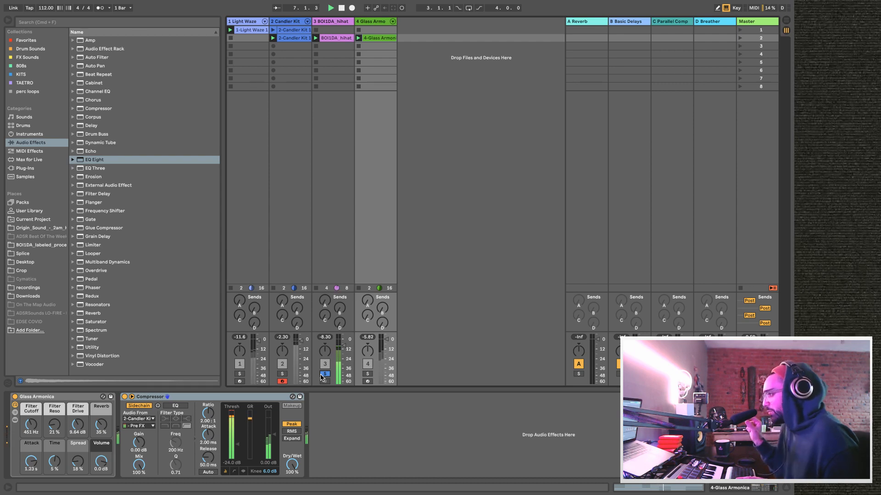
{"action": "left_click", "coordinate": [368, 373]}
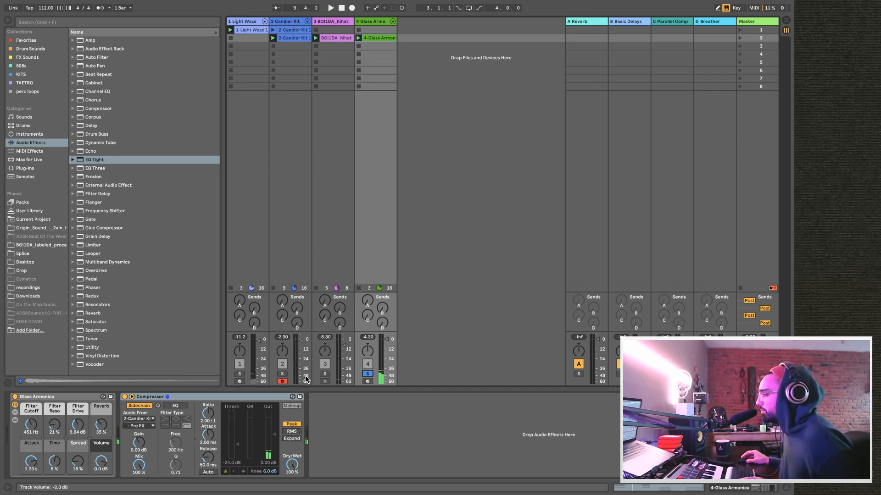
{"action": "left_click", "coordinate": [240, 375]}
{"action": "key", "text": "space"}
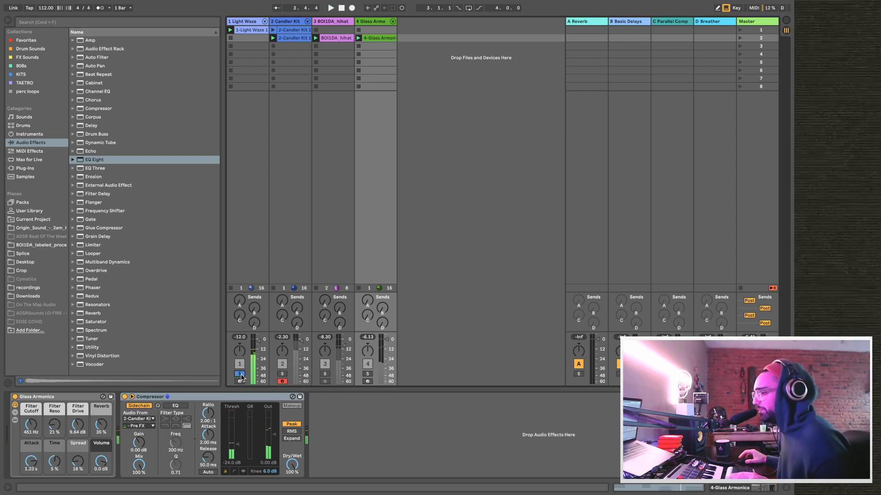
Browse the instrument racks' Bass presets and preview Absolute Filth.
{"action": "left_click", "coordinate": [369, 22]}
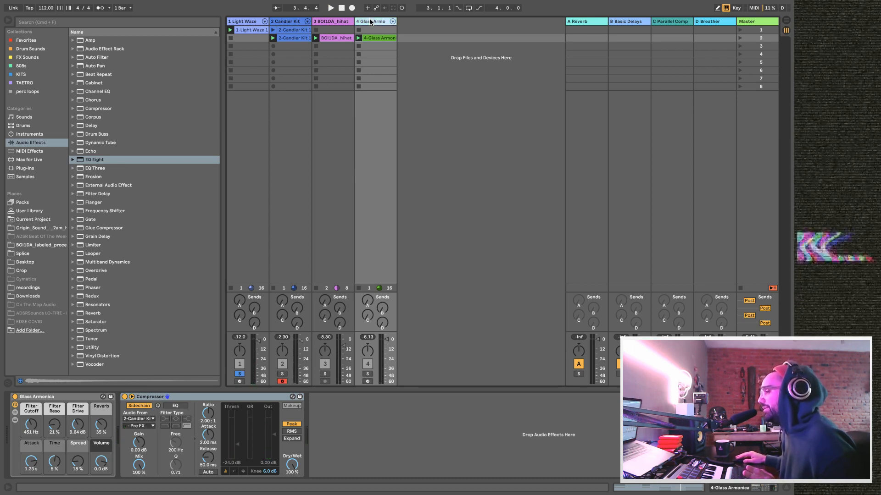
{"action": "left_click", "coordinate": [30, 134]}
{"action": "left_click", "coordinate": [79, 194]}
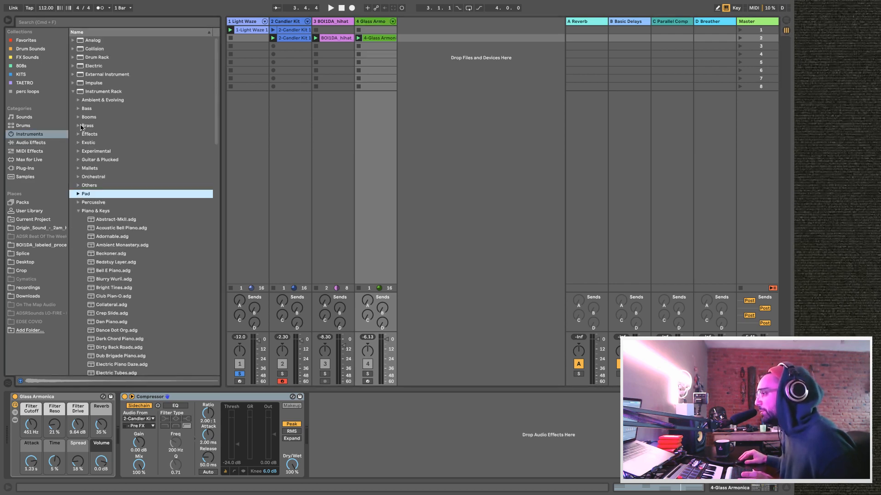
{"action": "left_click", "coordinate": [78, 109]}
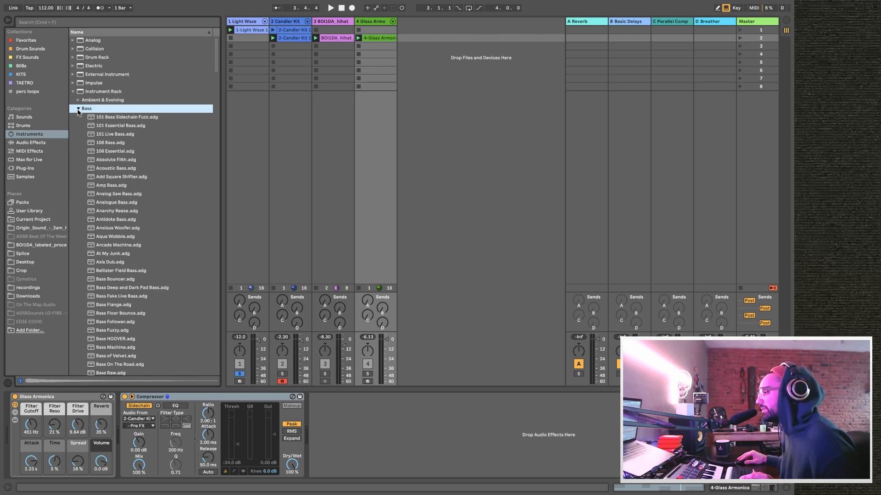
{"action": "left_click", "coordinate": [115, 161]}
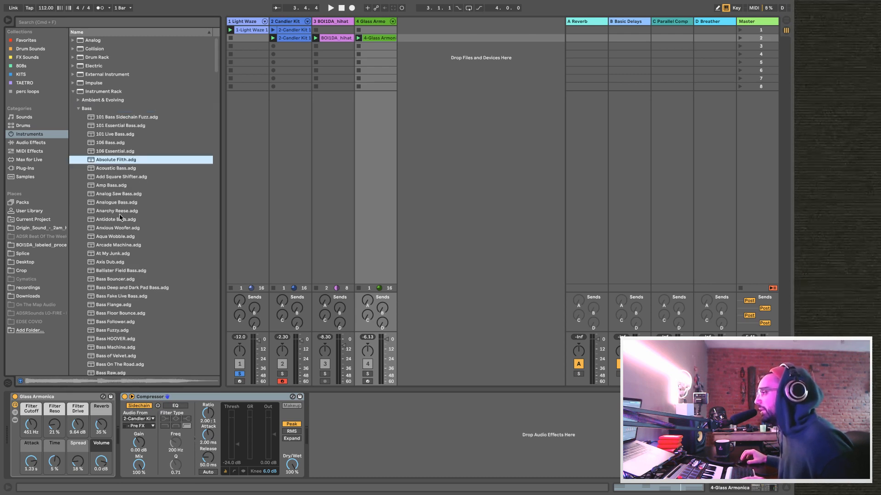
Play the beat, load Axis Dub onto a new fifth track, and arm it for playing instead of Candler Kit.
{"action": "left_click", "coordinate": [475, 204]}
{"action": "key", "text": "space"}
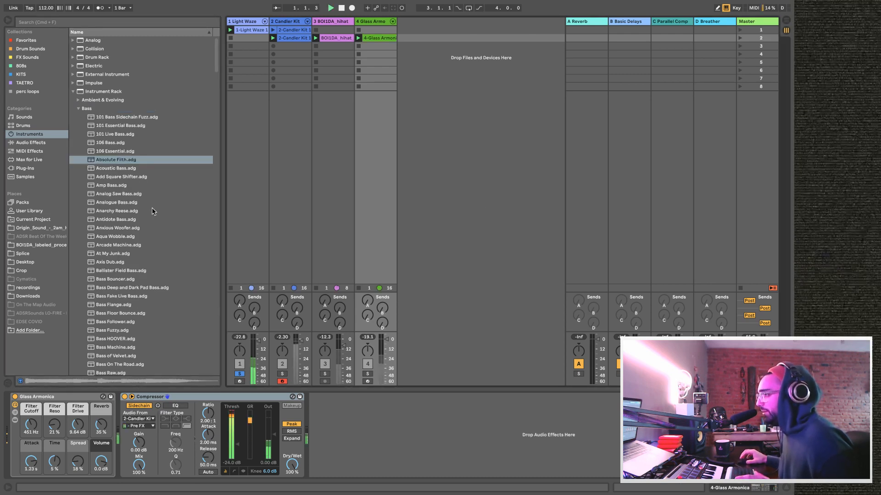
{"action": "left_click", "coordinate": [114, 264]}
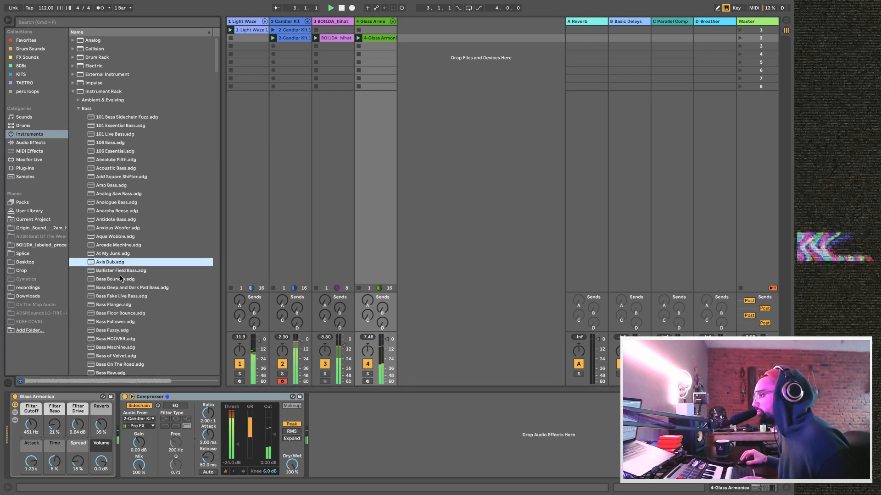
{"action": "left_click_drag", "start_coordinate": [117, 266], "coordinate": [460, 118]}
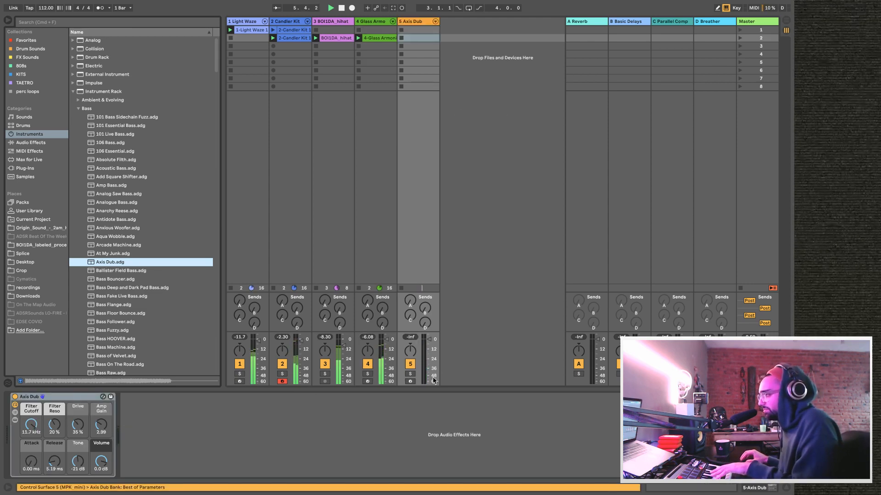
{"action": "left_click", "coordinate": [410, 381]}
{"action": "left_click", "coordinate": [283, 382]}
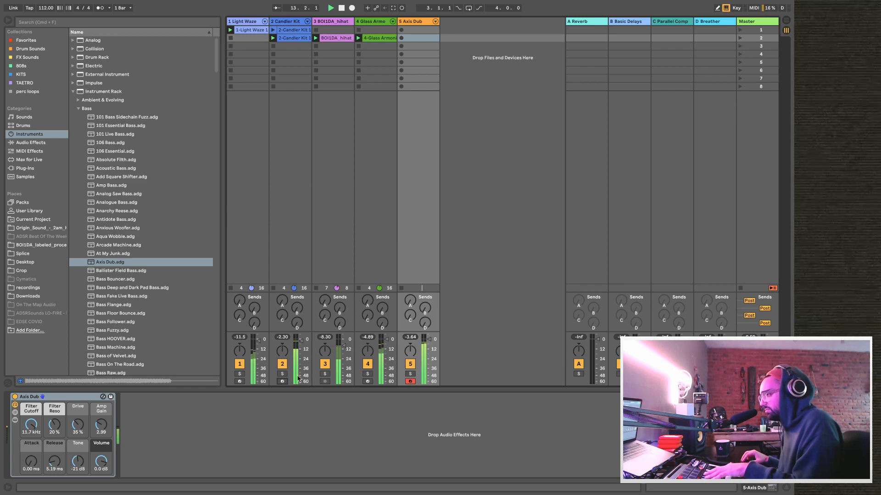
Copy the sidechain Compressor from the Glass Armonica track onto the Axis Dub track, then stop playback.
{"action": "double_click", "coordinate": [374, 21]}
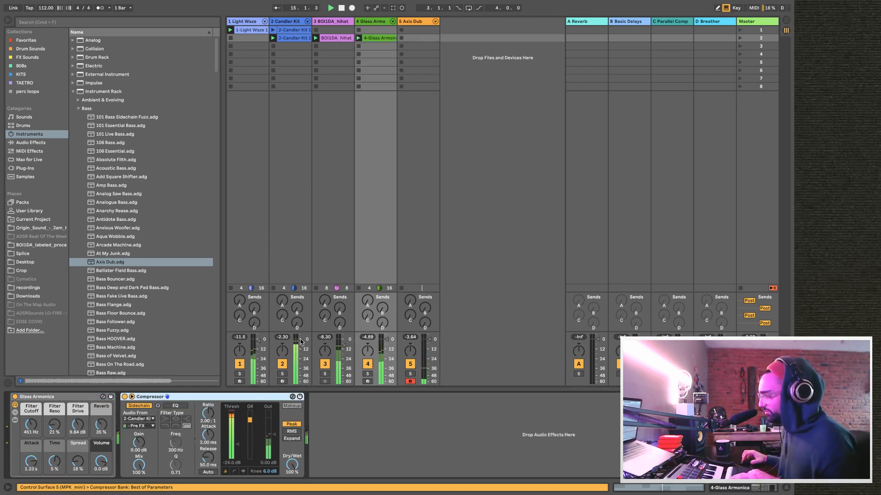
{"action": "left_click", "coordinate": [411, 23]}
{"action": "double_click", "coordinate": [412, 24]}
{"action": "left_click", "coordinate": [369, 473]}
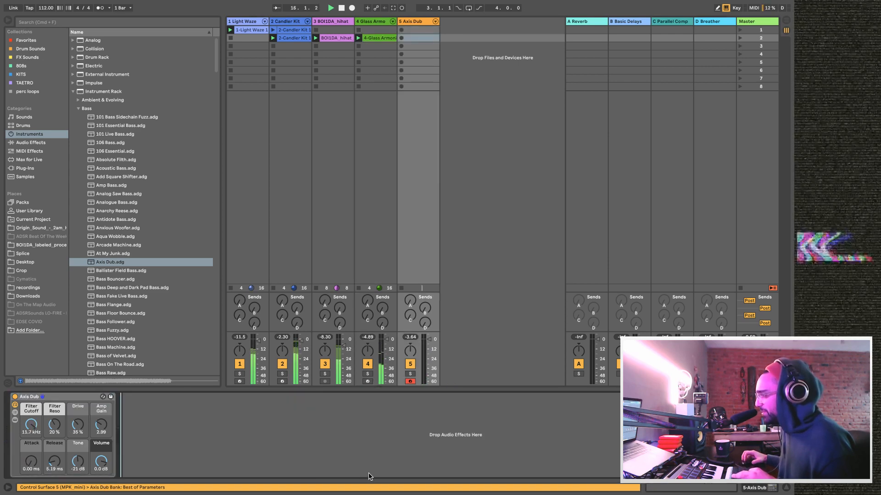
{"action": "key", "text": "super+v"}
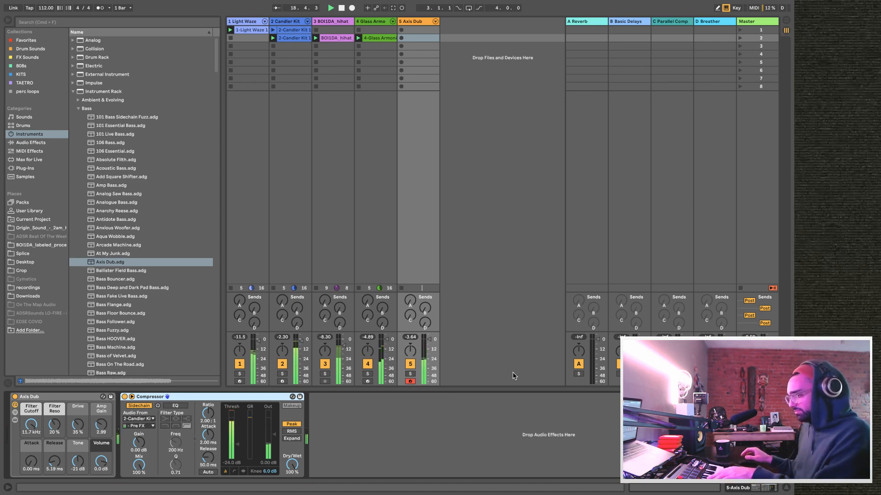
{"action": "key", "text": "space"}
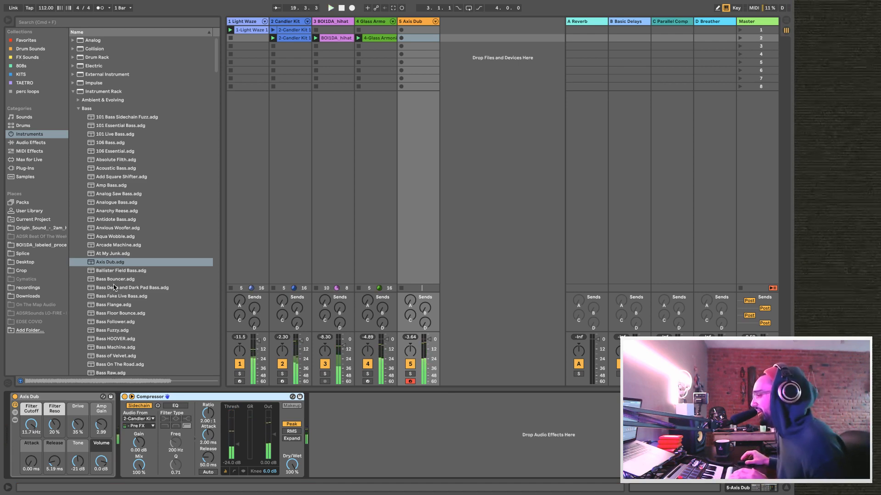
Preview further bass presets and try Better Bounce Bass in place of Axis Dub on the fifth track.
{"action": "left_click", "coordinate": [116, 288]}
{"action": "left_click", "coordinate": [110, 323]}
{"action": "scroll", "coordinate": [109, 323], "scroll_direction": "down", "scroll_amount": 2}
{"action": "left_click", "coordinate": [110, 323]}
{"action": "scroll", "coordinate": [109, 324], "scroll_direction": "down", "scroll_amount": 3}
{"action": "left_click", "coordinate": [110, 325]}
{"action": "scroll", "coordinate": [110, 325], "scroll_direction": "down", "scroll_amount": 2}
{"action": "left_click", "coordinate": [110, 324]}
{"action": "scroll", "coordinate": [110, 324], "scroll_direction": "down", "scroll_amount": 3}
{"action": "double_click", "coordinate": [110, 269]}
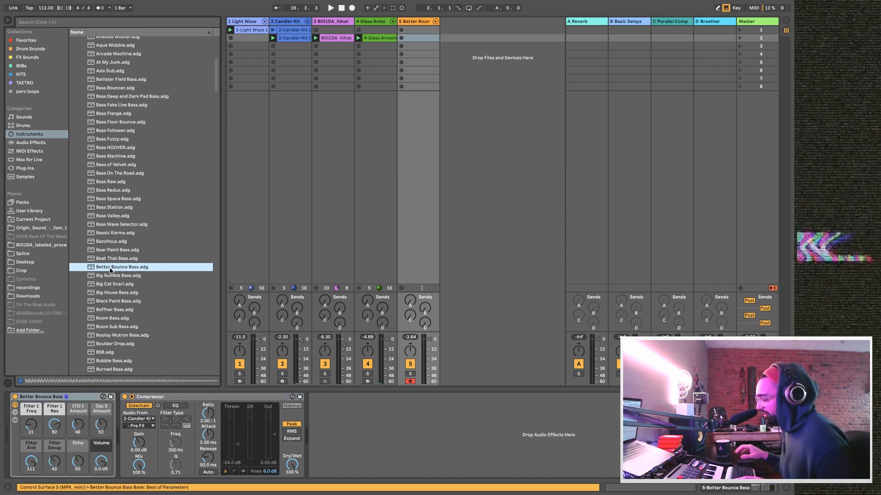
Try Boffner Bass and Boom Bass on the fifth track, playing Boom Bass along with the beat.
{"action": "double_click", "coordinate": [113, 292]}
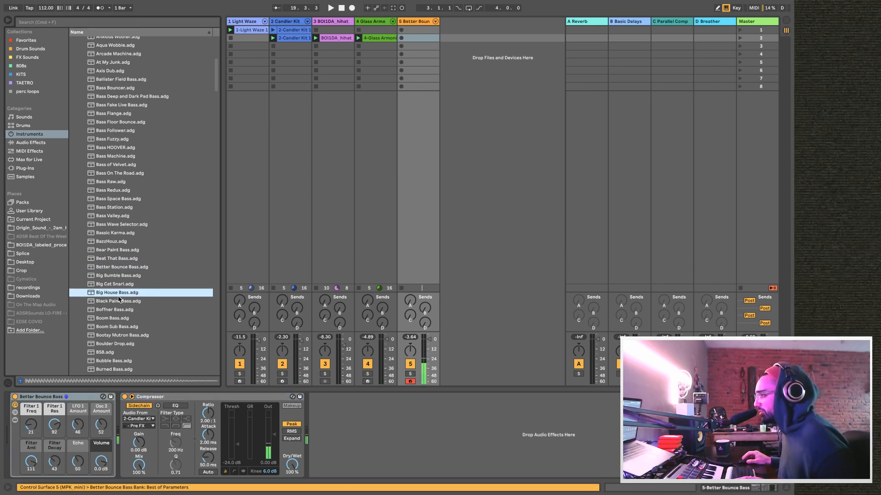
{"action": "double_click", "coordinate": [118, 309]}
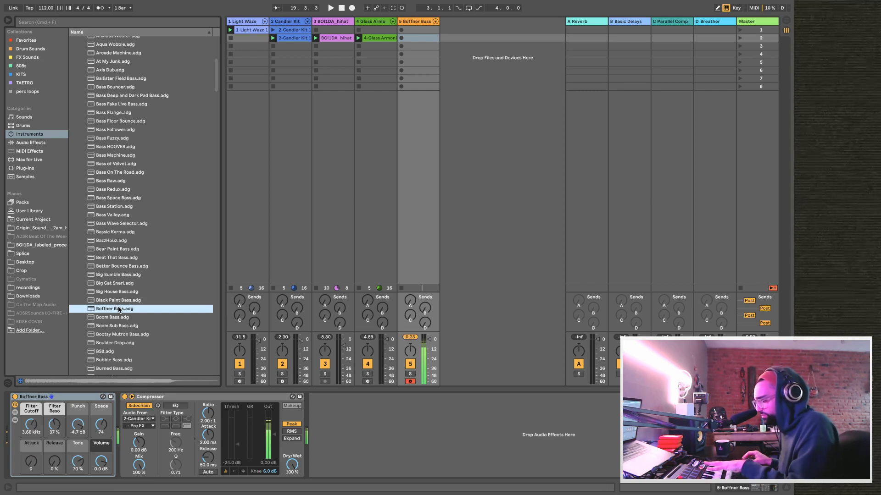
{"action": "double_click", "coordinate": [117, 317]}
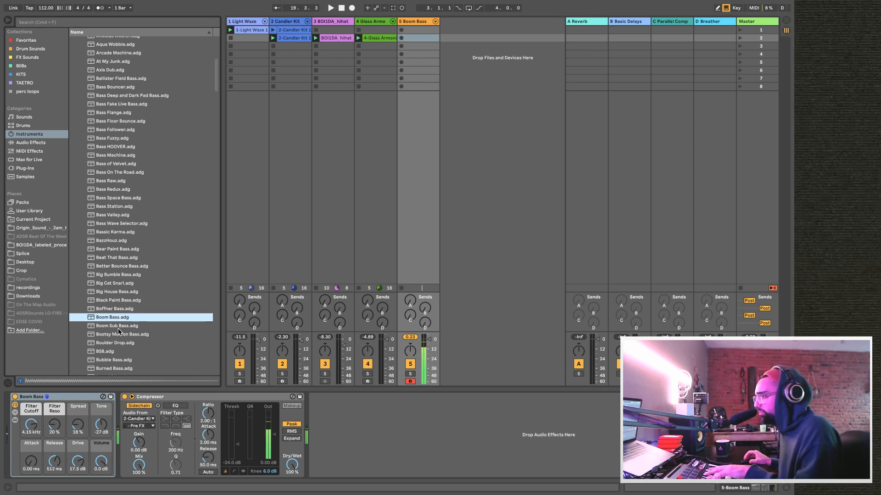
{"action": "key", "text": "space"}
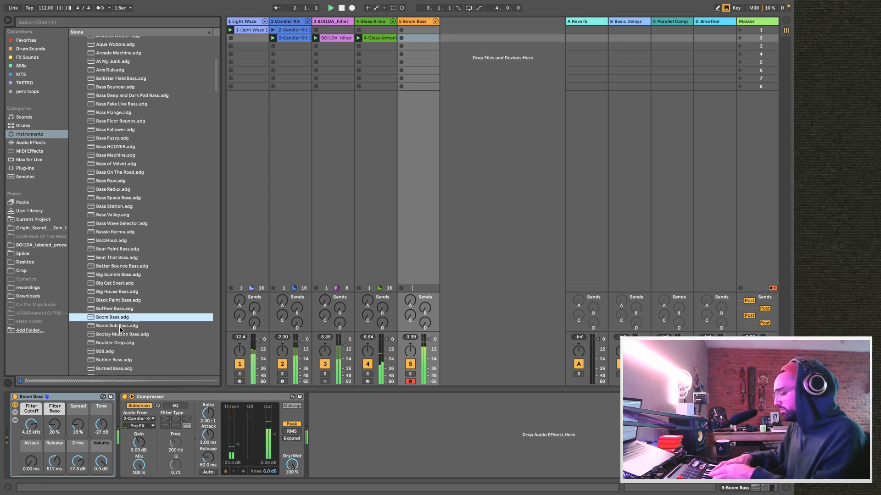
Preview Boom Sub Bass, then try the BS8 and Chariots presets on the fifth track.
{"action": "left_click", "coordinate": [119, 327]}
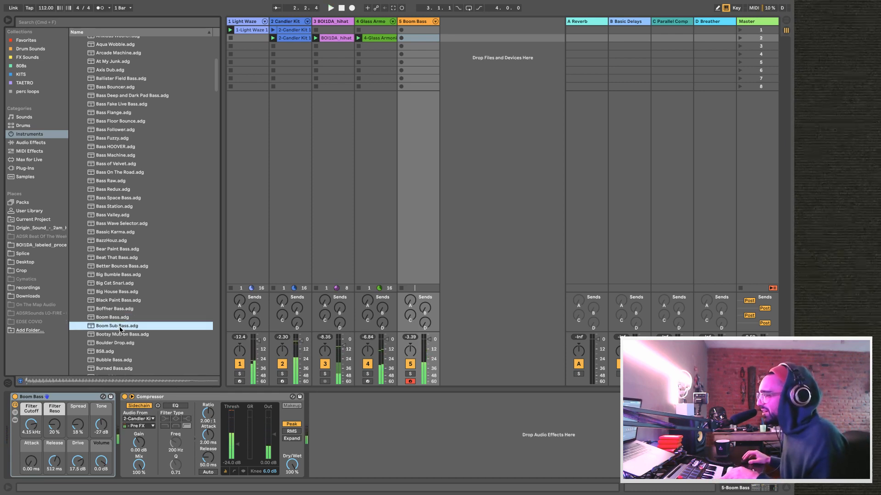
{"action": "left_click", "coordinate": [116, 350]}
{"action": "double_click", "coordinate": [117, 351]}
{"action": "scroll", "coordinate": [117, 348], "scroll_direction": "down", "scroll_amount": 3}
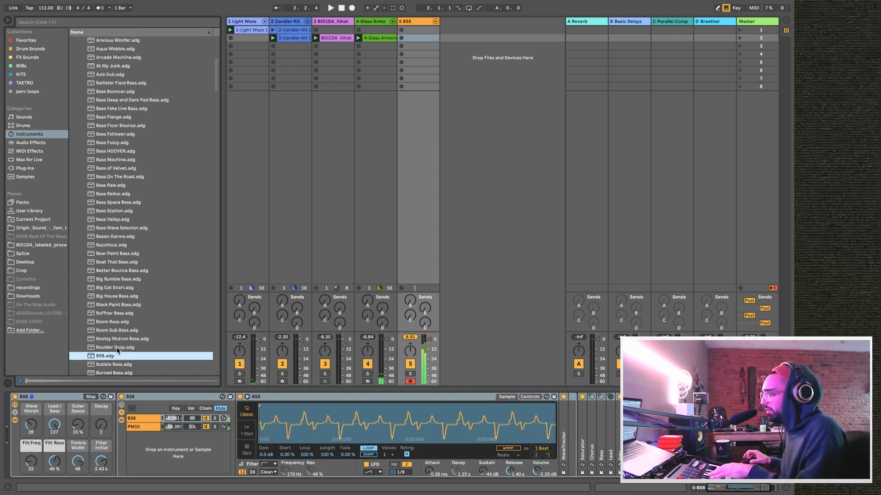
{"action": "left_click", "coordinate": [117, 340]}
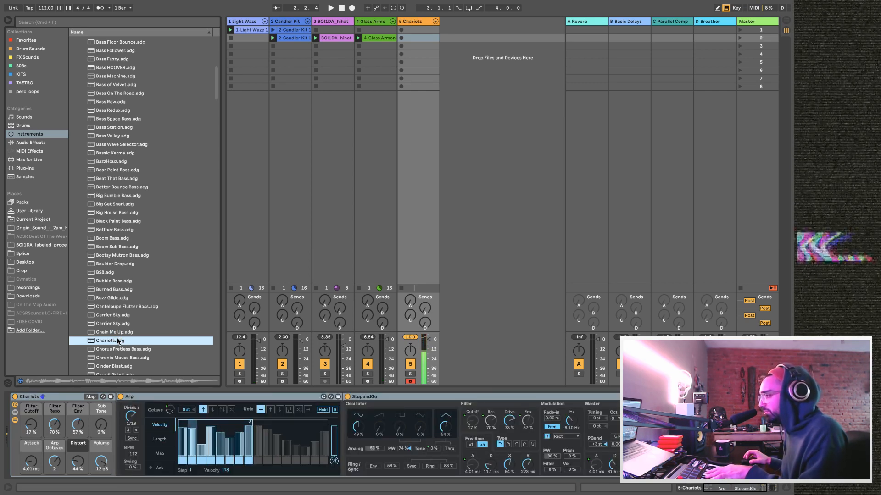
Try Clip Houz on the fifth track with the beat playing, setting its Filter Res to 59.
{"action": "scroll", "coordinate": [138, 257], "scroll_direction": "down", "scroll_amount": 5}
{"action": "left_click", "coordinate": [136, 264]}
{"action": "left_click", "coordinate": [120, 306]}
{"action": "left_click", "coordinate": [119, 288]}
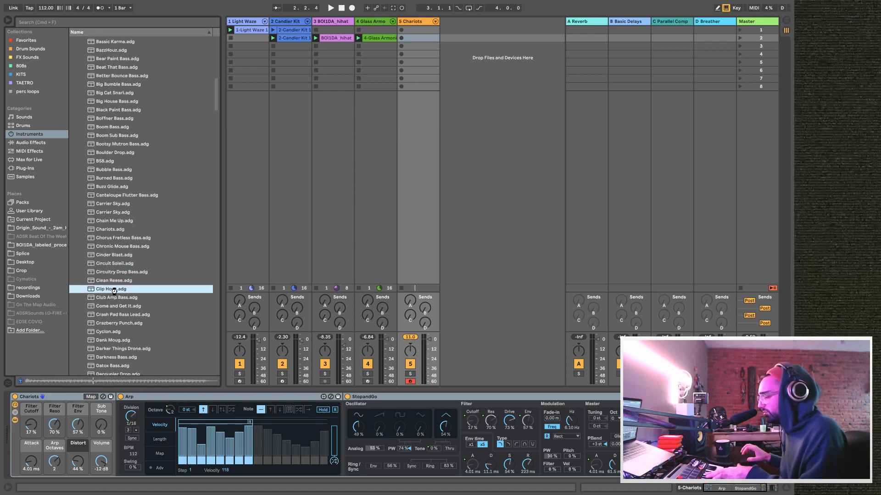
{"action": "double_click", "coordinate": [114, 290]}
{"action": "key", "text": "space"}
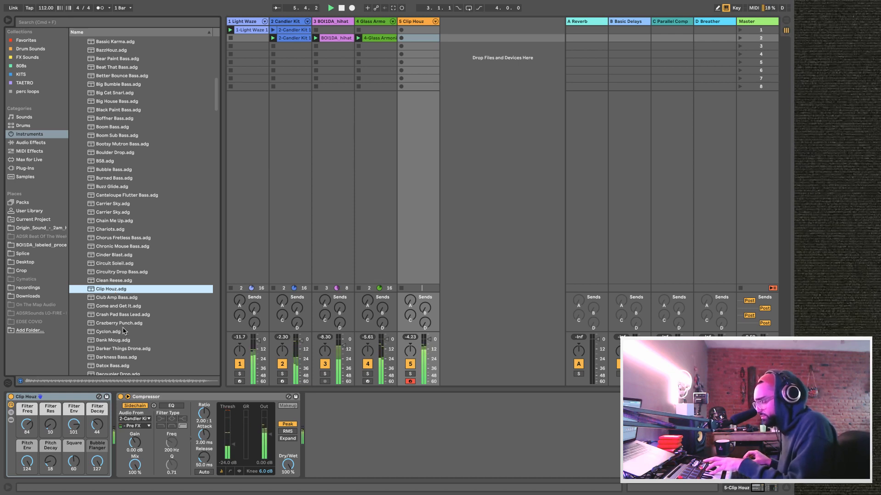
{"action": "left_click", "coordinate": [50, 425]}
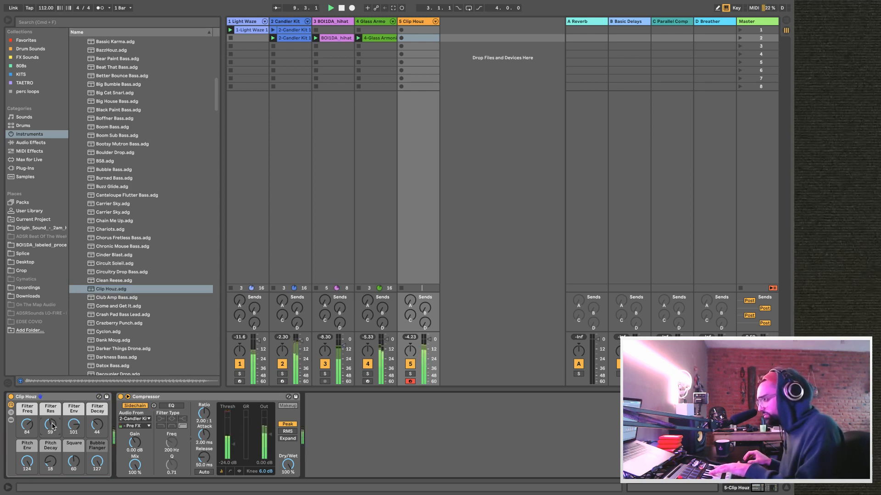
Load Dank Moug onto the fifth track during playback, then preview Darker Things Drone.
{"action": "left_click", "coordinate": [119, 340]}
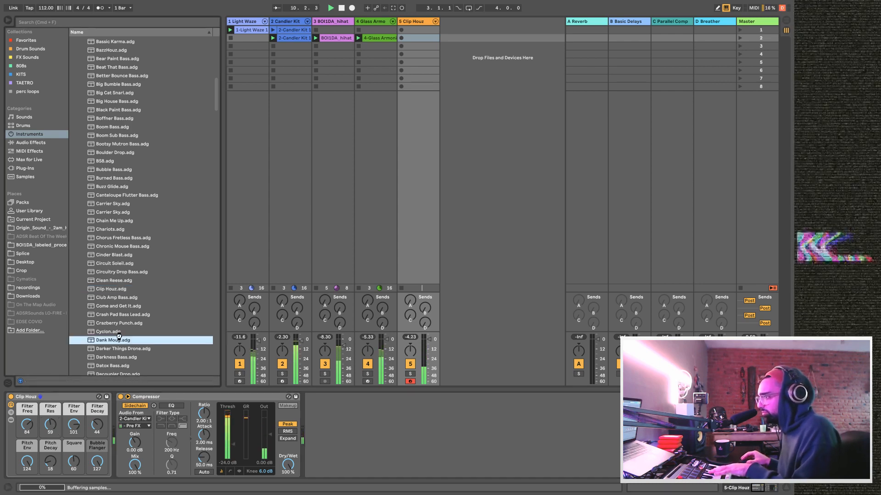
{"action": "double_click", "coordinate": [119, 340]}
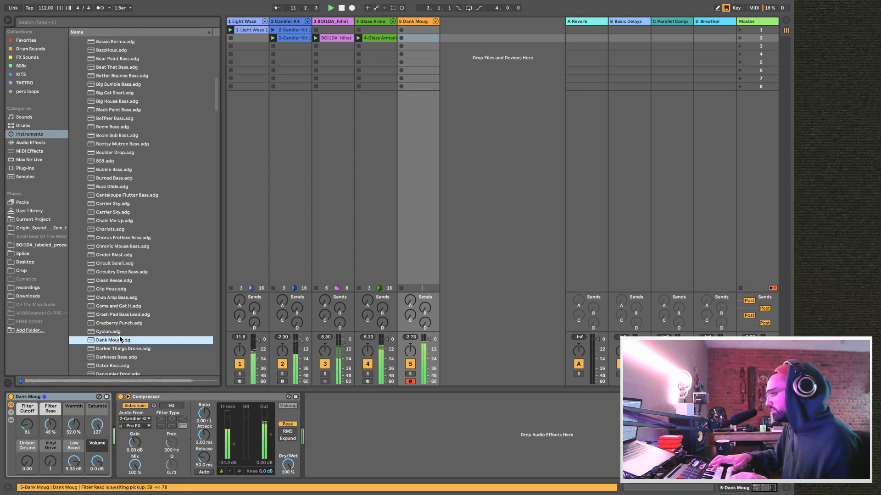
{"action": "left_click", "coordinate": [119, 349]}
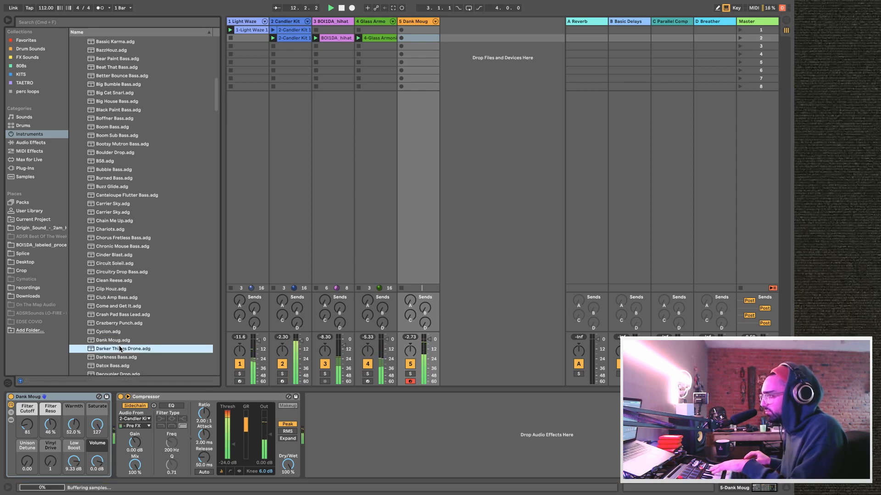
Preview several bass presets in the list from Detox Bass down to Ego Bass.
{"action": "left_click", "coordinate": [118, 366]}
{"action": "scroll", "coordinate": [118, 358], "scroll_direction": "down", "scroll_amount": 4}
{"action": "left_click", "coordinate": [118, 341]}
{"action": "scroll", "coordinate": [118, 349], "scroll_direction": "down", "scroll_amount": 2}
{"action": "left_click", "coordinate": [117, 353]}
{"action": "scroll", "coordinate": [118, 352], "scroll_direction": "down", "scroll_amount": 8}
{"action": "left_click", "coordinate": [130, 263]}
{"action": "left_click", "coordinate": [129, 308]}
{"action": "left_click", "coordinate": [124, 351]}
Preview more bass presets after Ego Bass, ending with Eminent Threat.
{"action": "scroll", "coordinate": [123, 340], "scroll_direction": "down", "scroll_amount": 6}
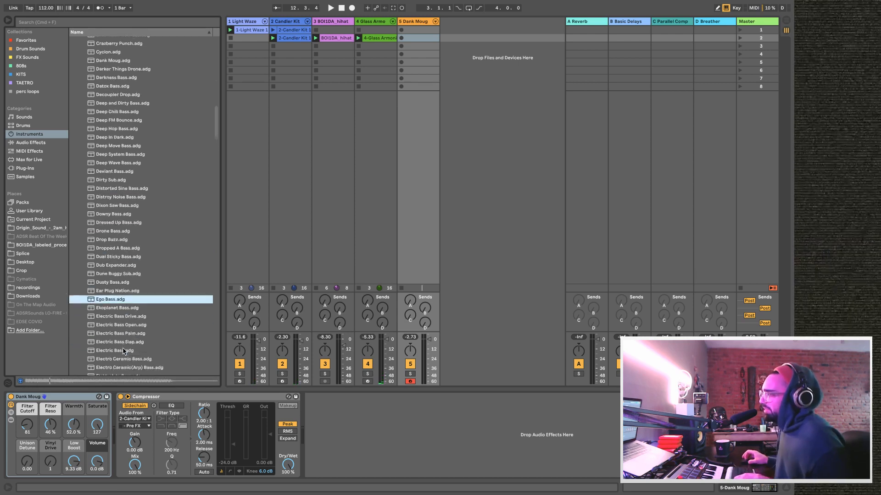
{"action": "left_click", "coordinate": [123, 304]}
{"action": "left_click", "coordinate": [122, 321]}
{"action": "scroll", "coordinate": [123, 321], "scroll_direction": "down", "scroll_amount": 3}
{"action": "left_click", "coordinate": [122, 322]}
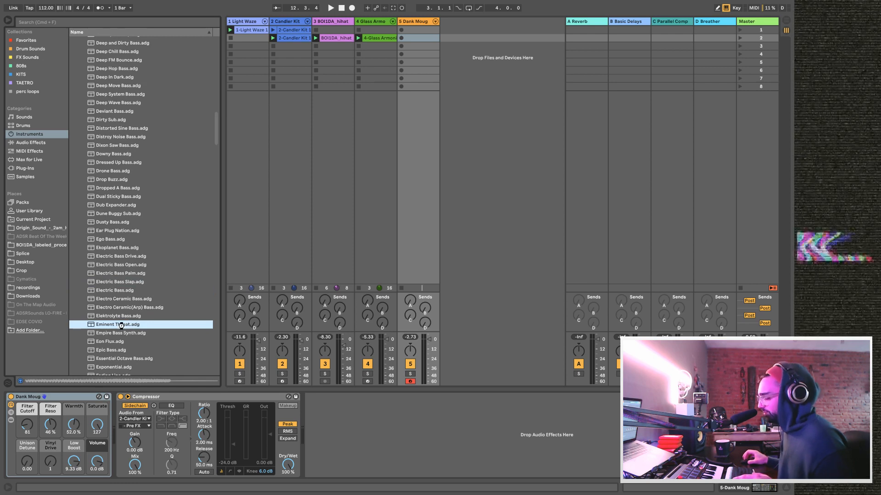
Load Eminent Threat onto the fifth track and lower its Filter Cutoff to 41 while the beat plays.
{"action": "double_click", "coordinate": [122, 325]}
{"action": "key", "text": "space"}
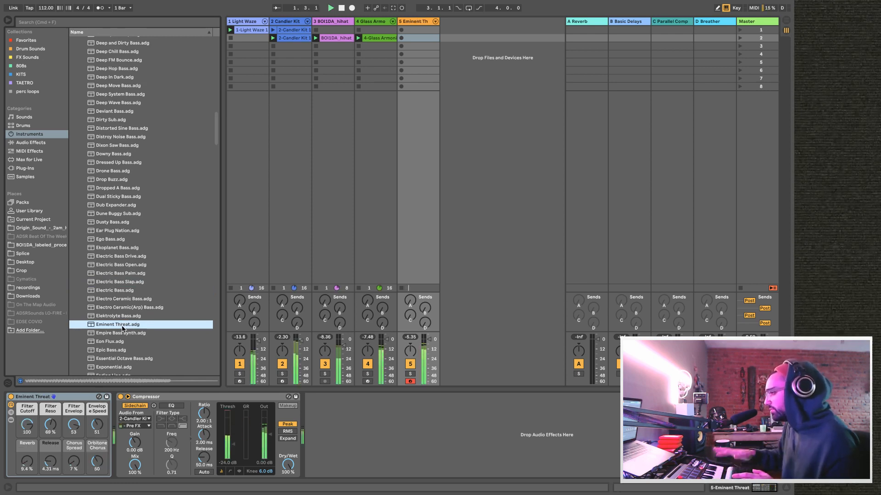
{"action": "left_click_drag", "start_coordinate": [27, 425], "coordinate": [27, 451]}
{"action": "key", "text": "space"}
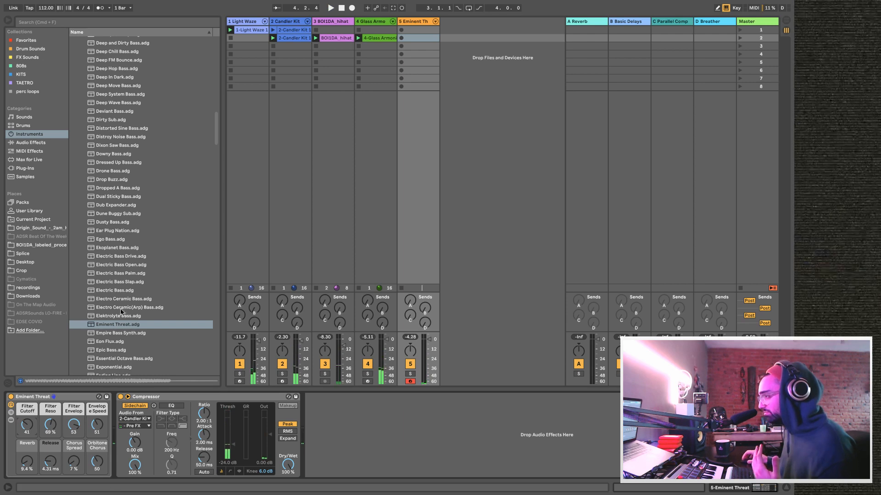
Set Eminent Threat's Filter Cutoff to 45, rehearse with the beat, and record the bassline into the track's second clip slot.
{"action": "left_click", "coordinate": [116, 325]}
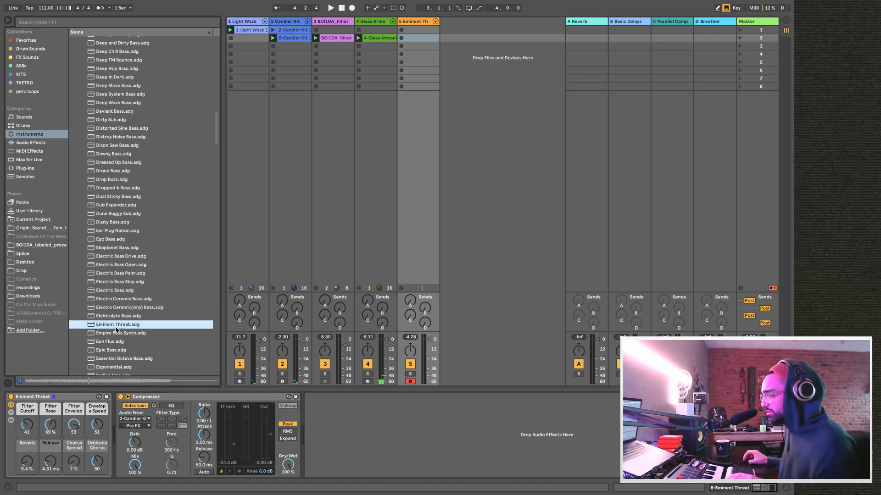
{"action": "left_click", "coordinate": [20, 426]}
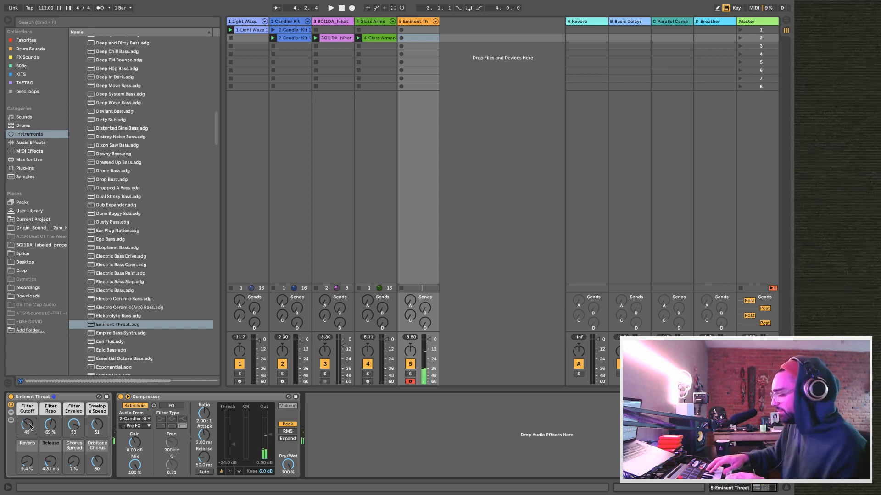
{"action": "key", "text": "space"}
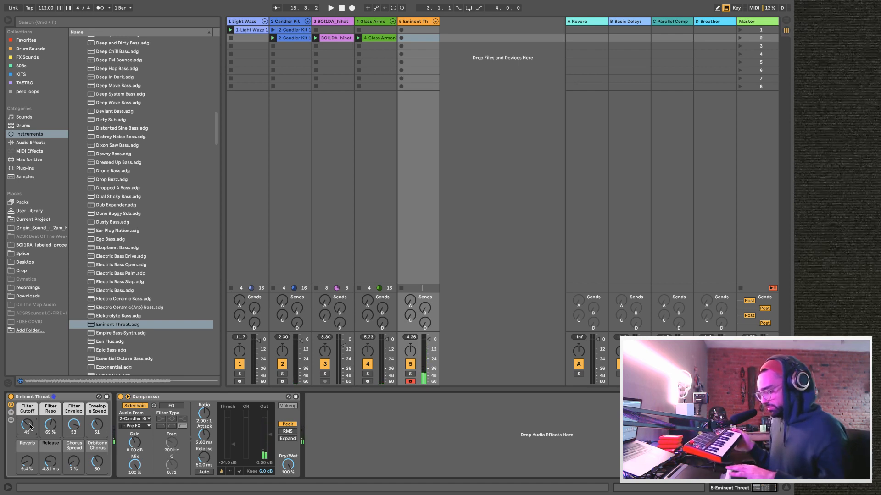
{"action": "key", "text": "space"}
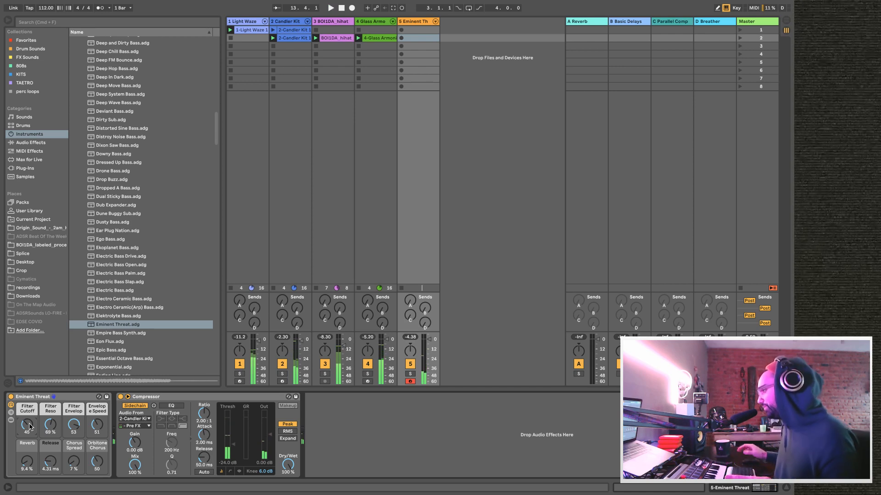
{"action": "left_click", "coordinate": [401, 38]}
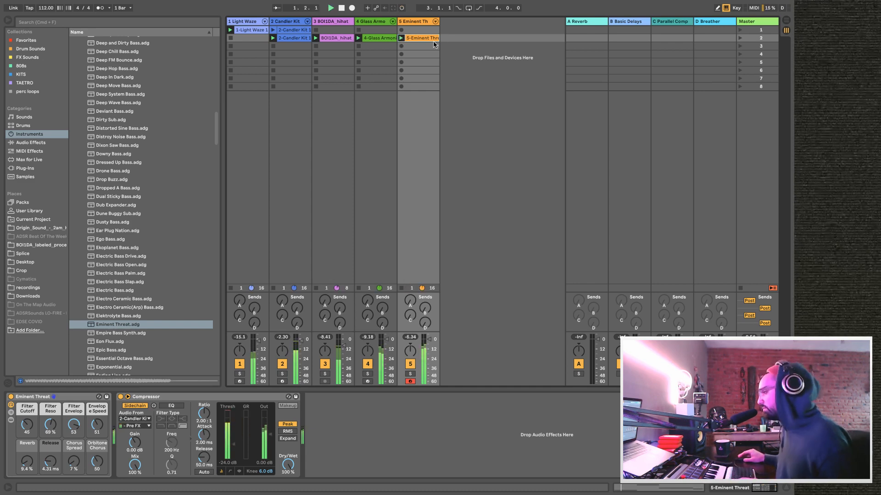
Select all notes in the recorded Eminent Threat clip, apply Legato, and play the result with the beat.
{"action": "double_click", "coordinate": [422, 38]}
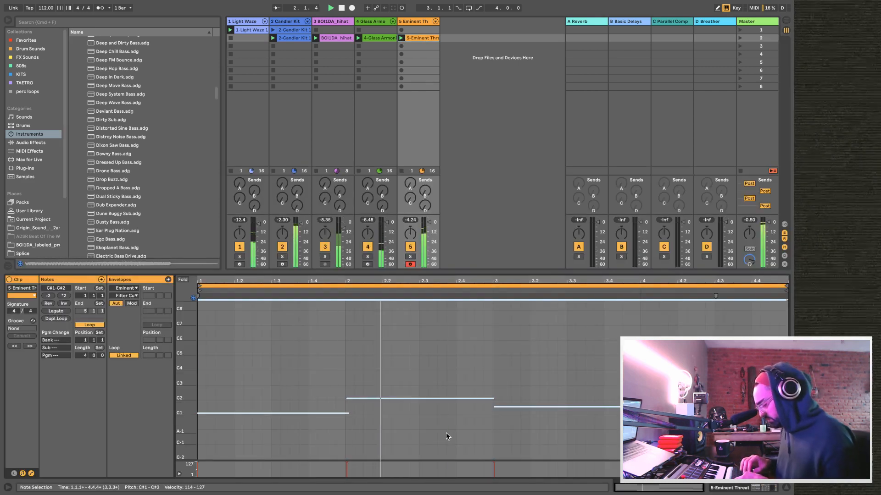
{"action": "left_click", "coordinate": [309, 353]}
{"action": "left_click_drag", "start_coordinate": [309, 351], "coordinate": [317, 367]}
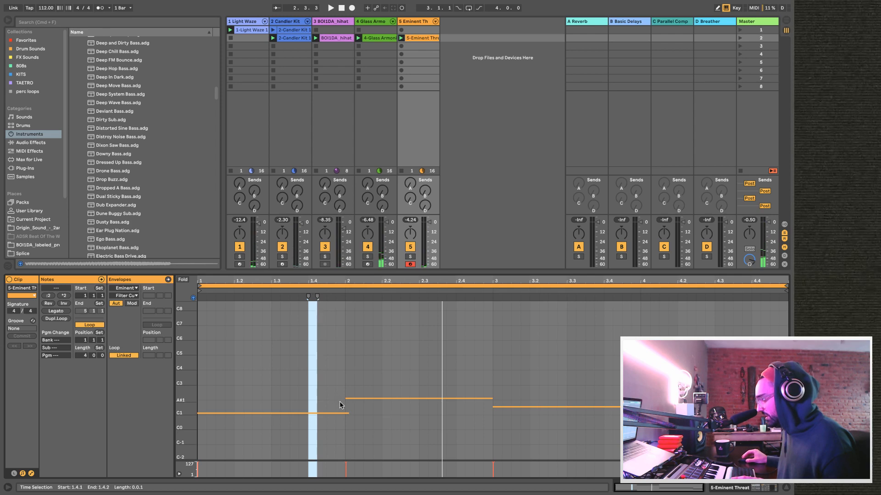
{"action": "left_click_drag", "start_coordinate": [252, 369], "coordinate": [714, 432]}
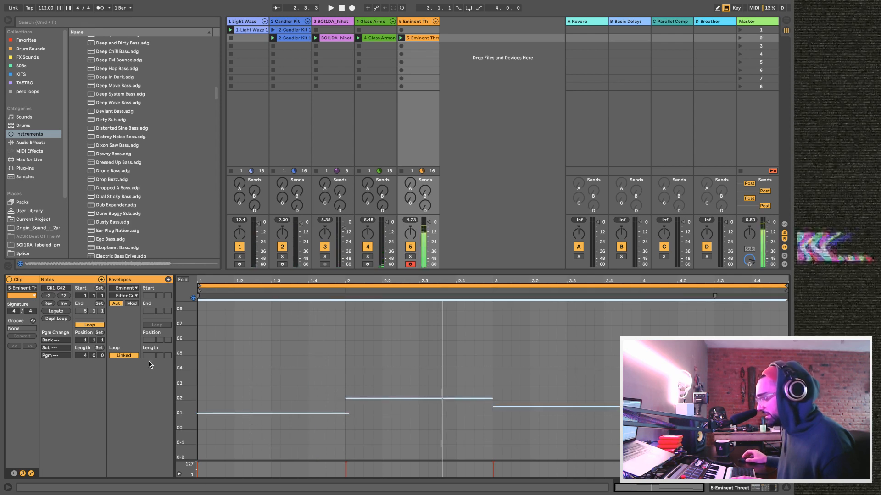
{"action": "left_click", "coordinate": [62, 311]}
{"action": "key", "text": "space"}
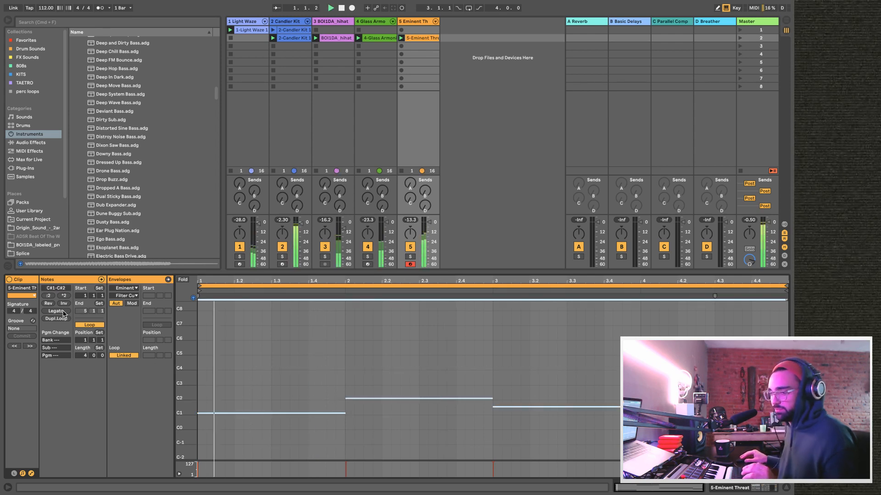
Show the Eminent Threat track's devices and collapse the Bass presets folder in the Instruments category.
{"action": "left_click", "coordinate": [425, 24]}
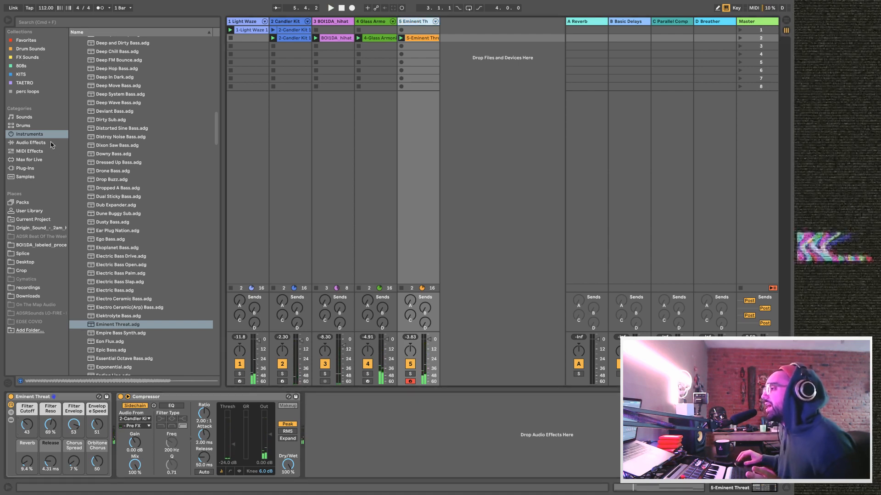
{"action": "left_click", "coordinate": [35, 135]}
{"action": "scroll", "coordinate": [100, 133], "scroll_direction": "up", "scroll_amount": 15}
{"action": "scroll", "coordinate": [101, 133], "scroll_direction": "up", "scroll_amount": 5}
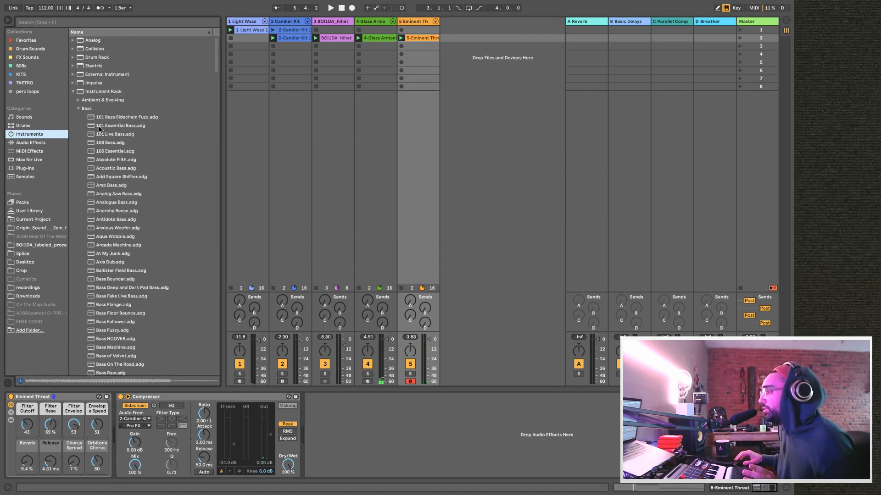
{"action": "left_click", "coordinate": [78, 109]}
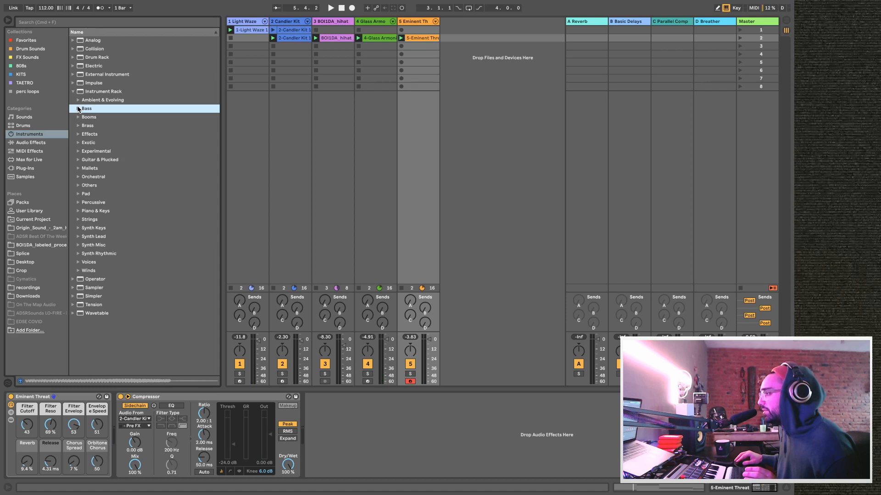
Insert a new MIDI track after the Light Waze track and delete its Basic Audio Processing rack.
{"action": "left_click", "coordinate": [257, 30]}
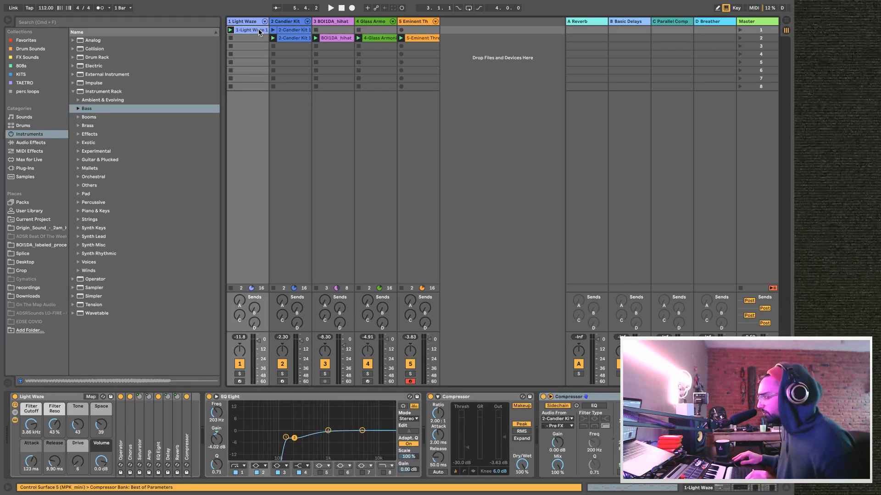
{"action": "key", "text": "super+shift+t"}
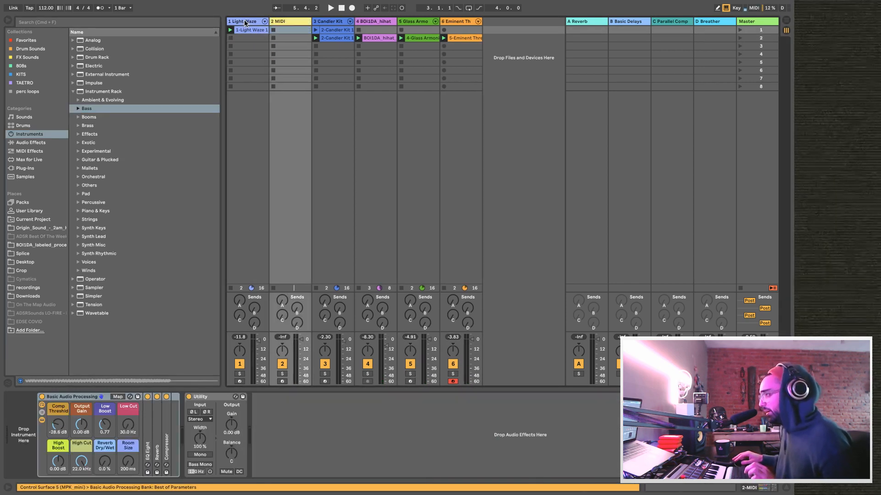
{"action": "left_click", "coordinate": [75, 398]}
{"action": "key", "text": "Delete"}
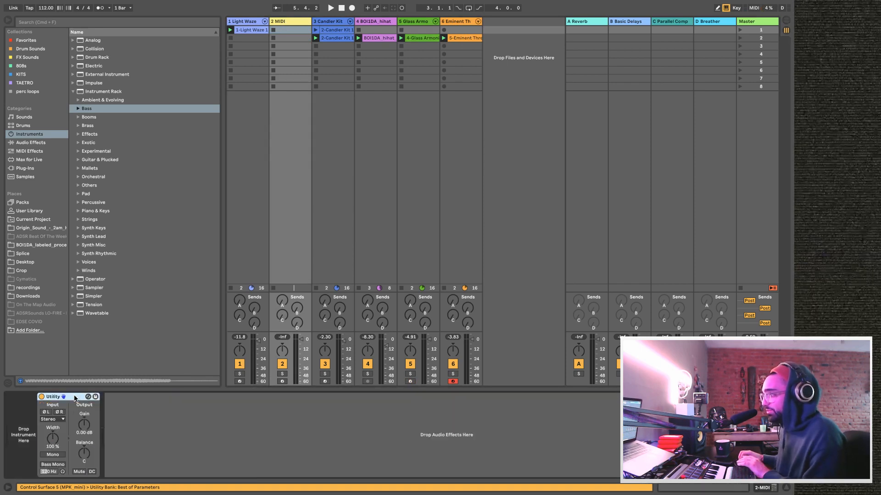
{"action": "left_click", "coordinate": [257, 32]}
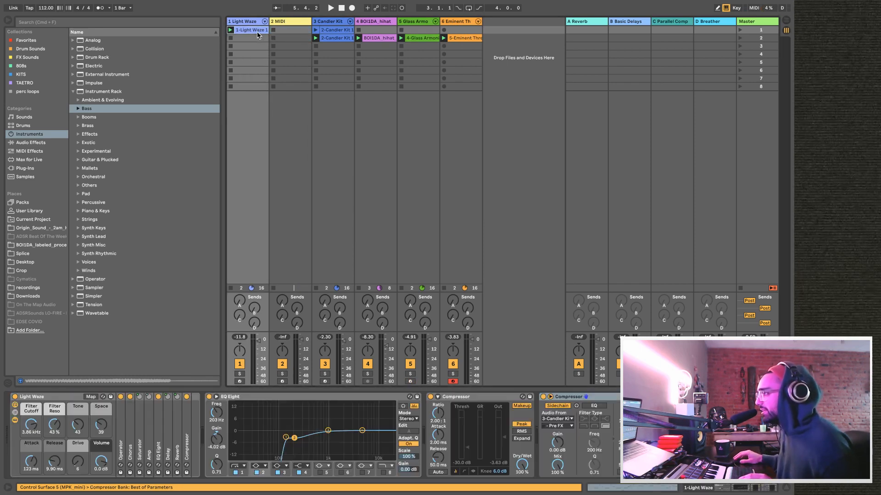
{"action": "left_click", "coordinate": [281, 22]}
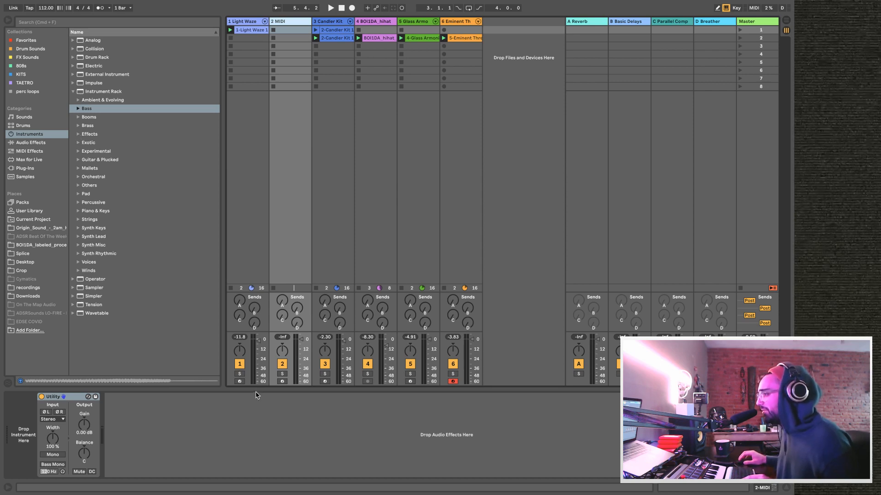
Play the beat and solo the Light Waze, Glass Armonica and Eminent Threat tracks in turn.
{"action": "key", "text": "space"}
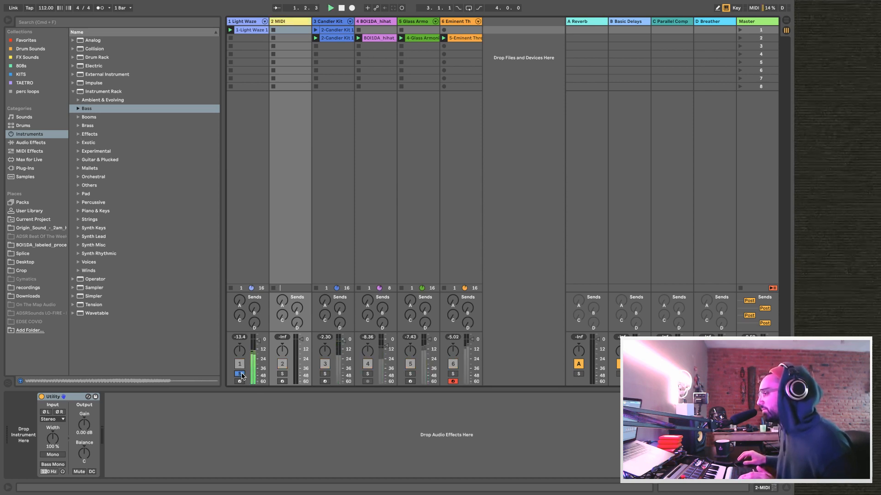
{"action": "left_click", "coordinate": [410, 374]}
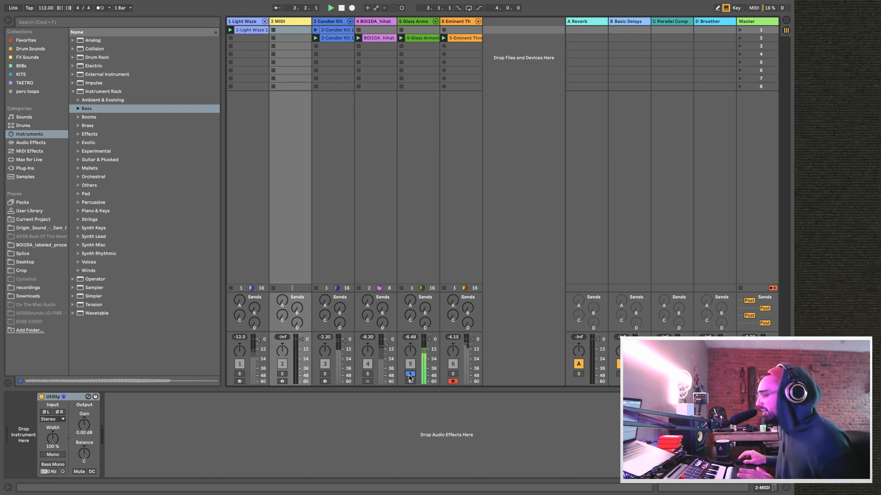
{"action": "left_click", "coordinate": [452, 374]}
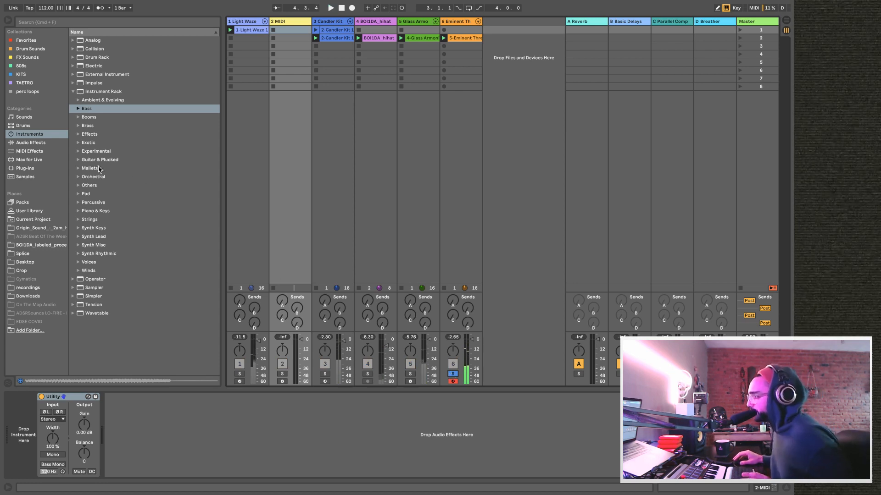
Preview Bowed Metal and Bells and Tiles from the Mallets presets, then load Bells and Tiles onto the new second track.
{"action": "left_click", "coordinate": [79, 169]}
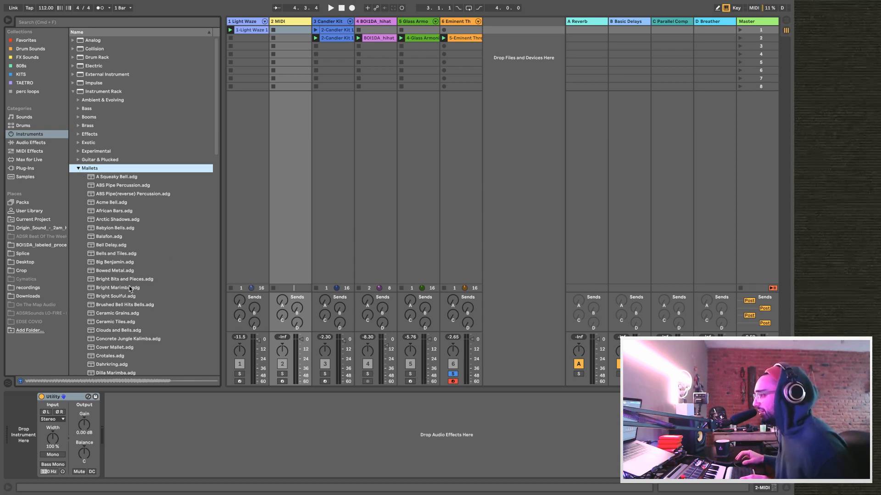
{"action": "left_click", "coordinate": [117, 272]}
{"action": "left_click", "coordinate": [119, 254]}
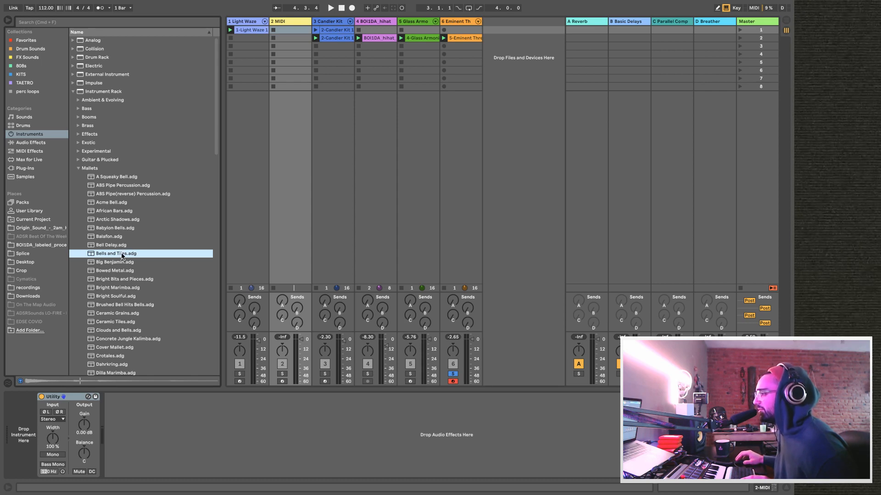
{"action": "left_click_drag", "start_coordinate": [120, 255], "coordinate": [287, 203]}
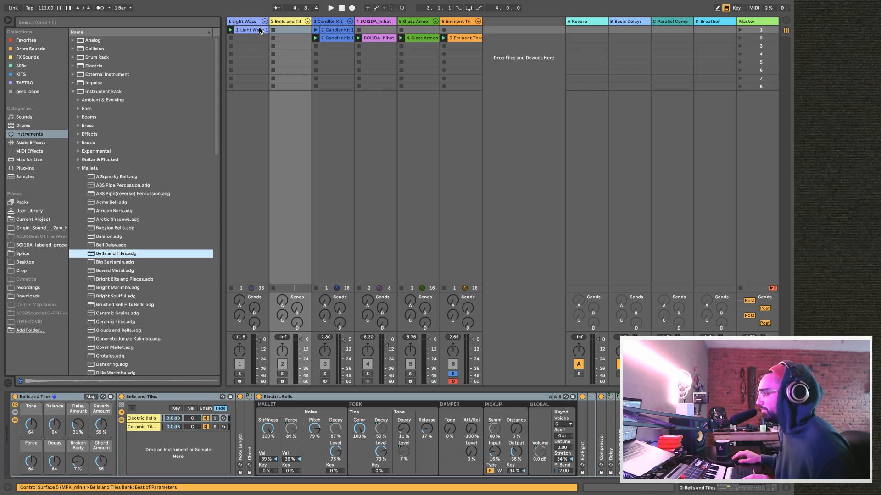
Copy the Light Waze clip to the Bells and Tiles track and play it soloed with the Eminent Threat track disarmed.
{"action": "left_click_drag", "start_coordinate": [260, 32], "coordinate": [297, 33]}
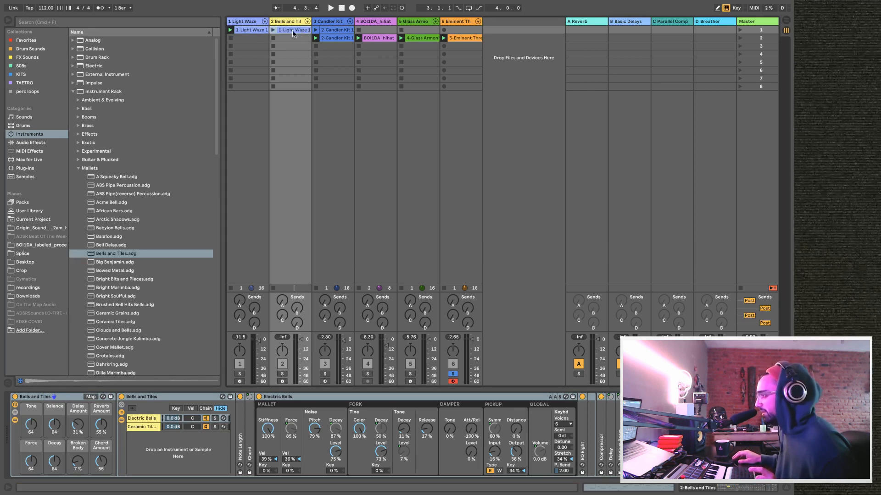
{"action": "left_click", "coordinate": [282, 374]}
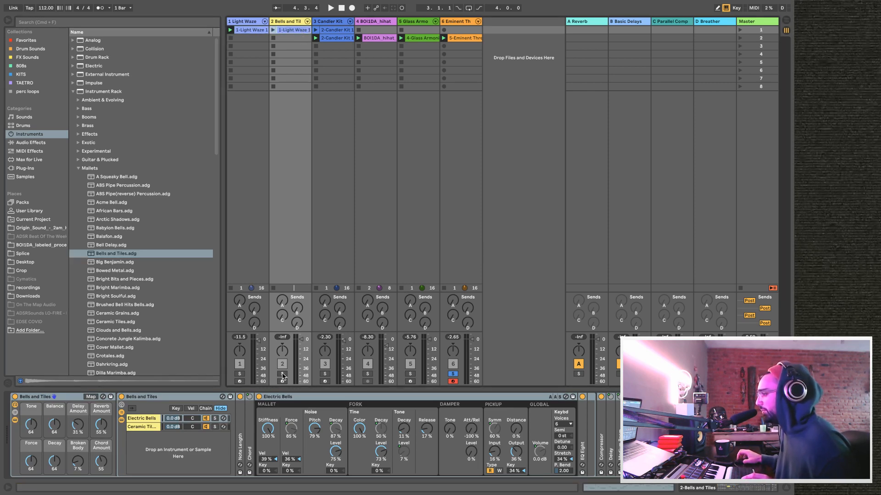
{"action": "left_click", "coordinate": [274, 30]}
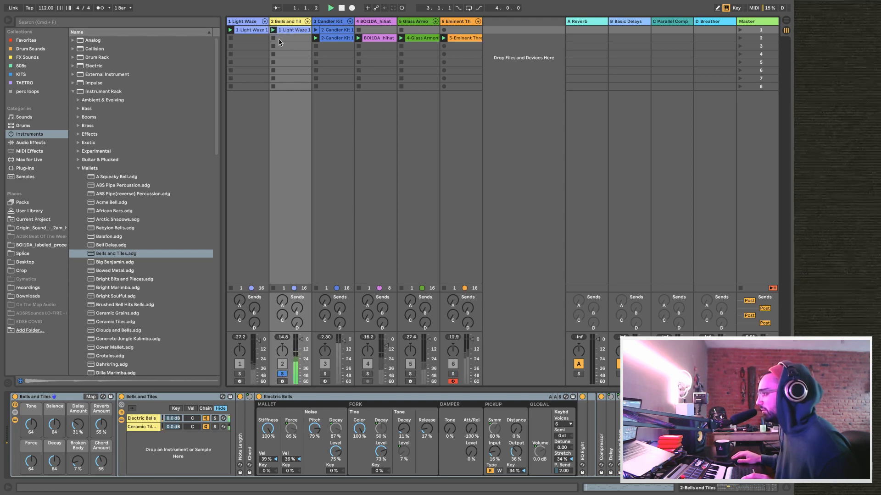
{"action": "left_click", "coordinate": [452, 381]}
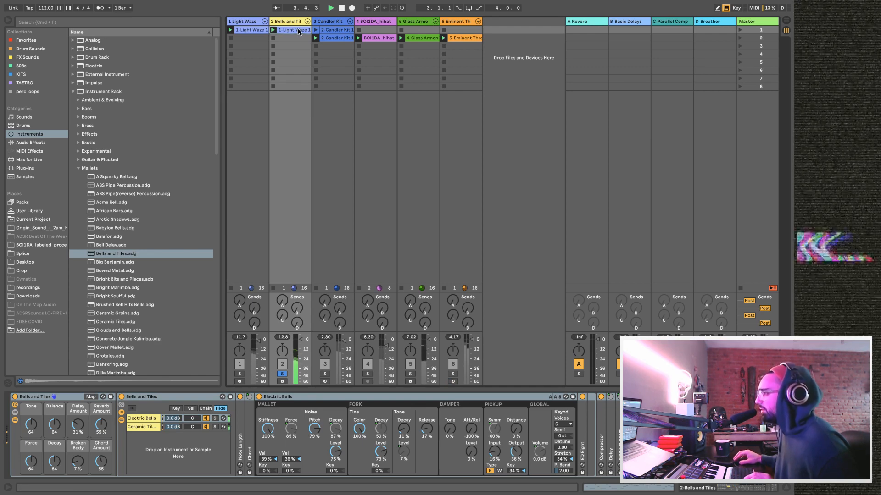
Transpose all notes of the Bells and Tiles clip up one octave and unsolo the track to hear the full beat.
{"action": "key", "text": "shift+Tab"}
{"action": "key", "text": "shift+Right"}
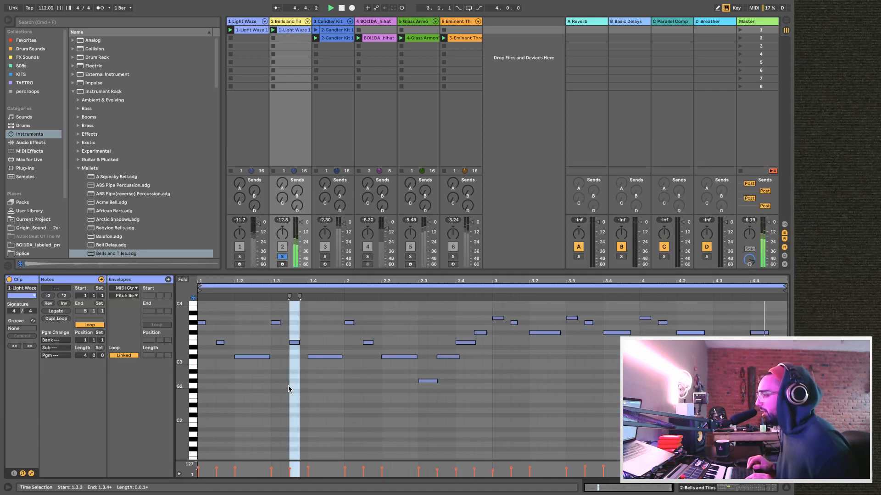
{"action": "key", "text": "super+a"}
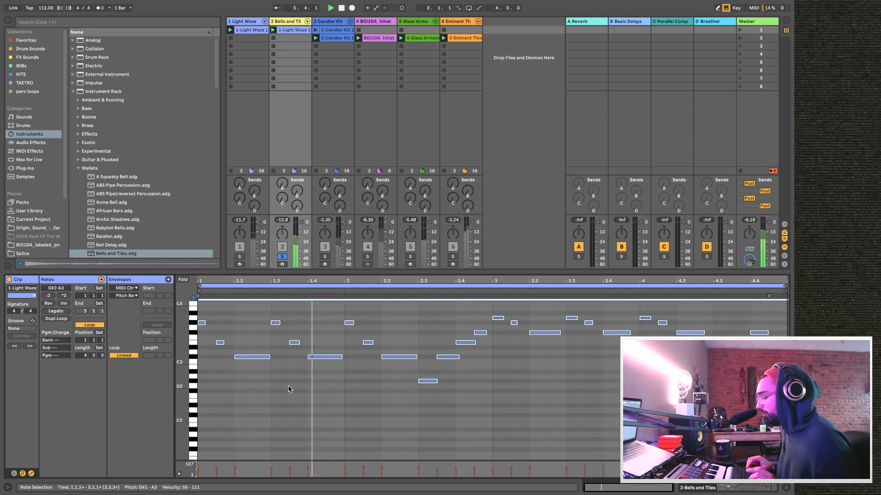
{"action": "key", "text": "shift+Up"}
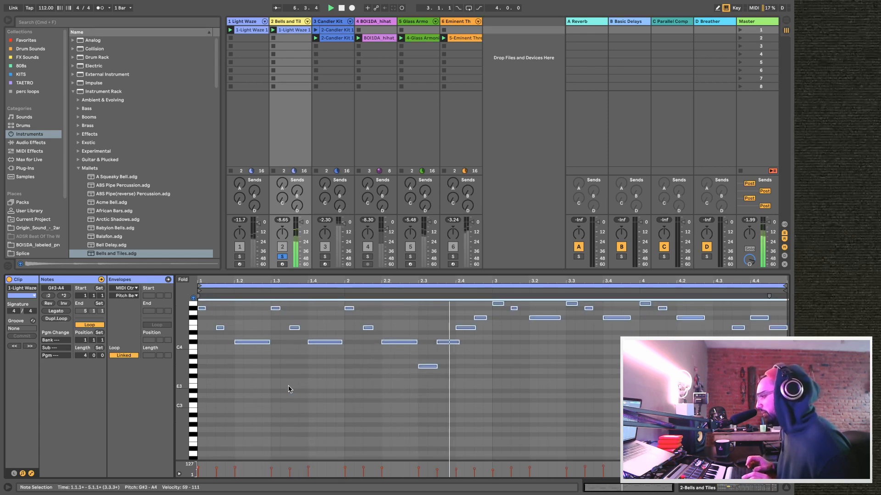
{"action": "left_click", "coordinate": [282, 256]}
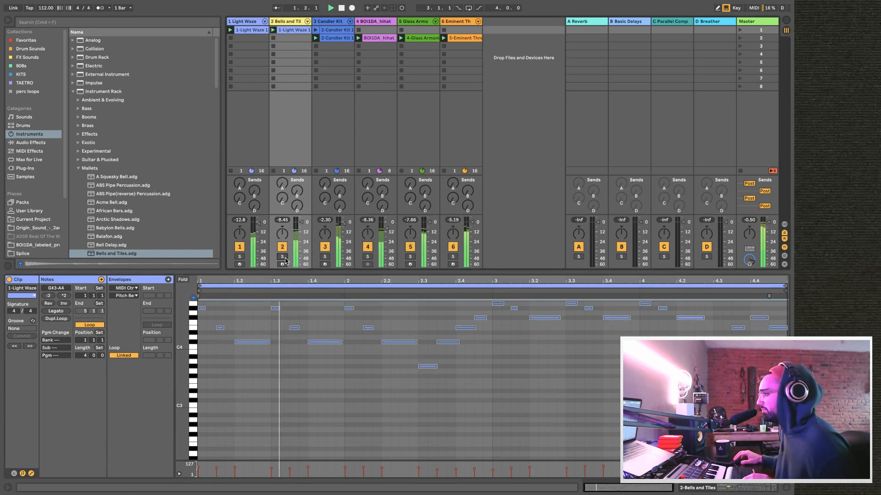
Set the Bells and Tiles rack's Reverb Amount to 68%, Delay Amount to 41% and Tone to 83, and adjust the track's volume.
{"action": "left_click_drag", "start_coordinate": [297, 271], "coordinate": [322, 351]}
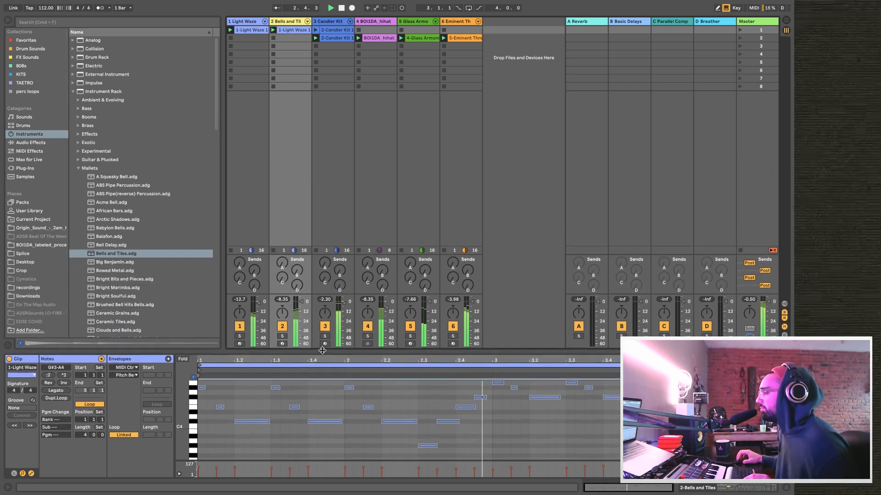
{"action": "left_click", "coordinate": [289, 21]}
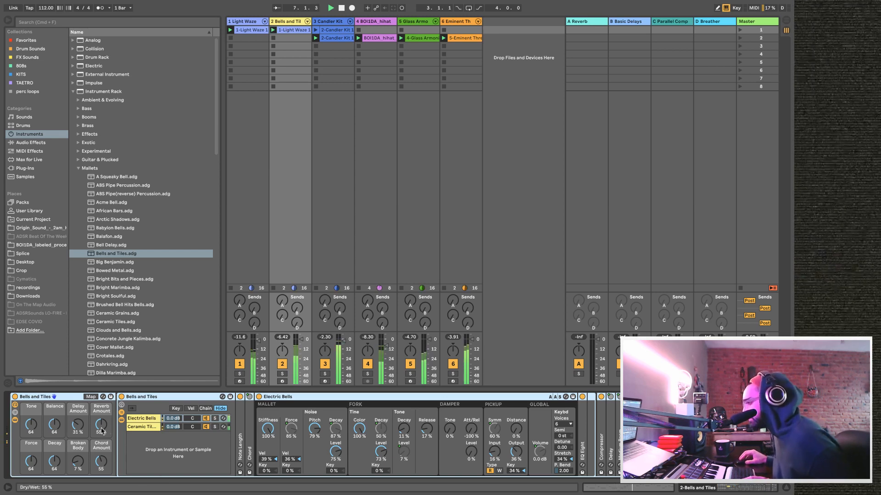
{"action": "left_click_drag", "start_coordinate": [101, 425], "coordinate": [101, 421]}
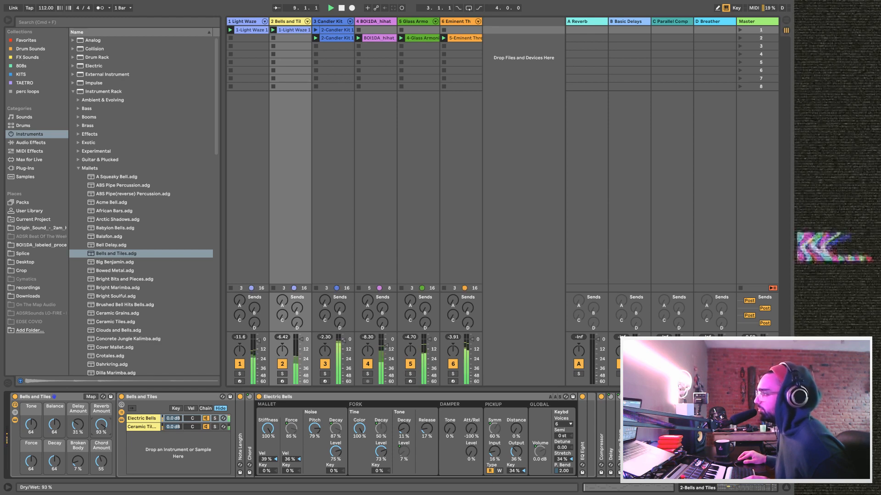
{"action": "left_click_drag", "start_coordinate": [100, 424], "coordinate": [101, 434]}
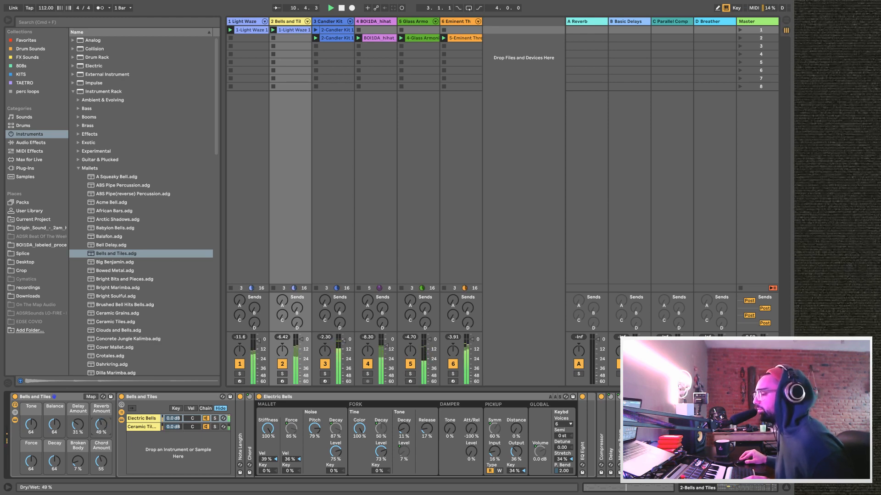
{"action": "left_click_drag", "start_coordinate": [101, 425], "coordinate": [100, 422]}
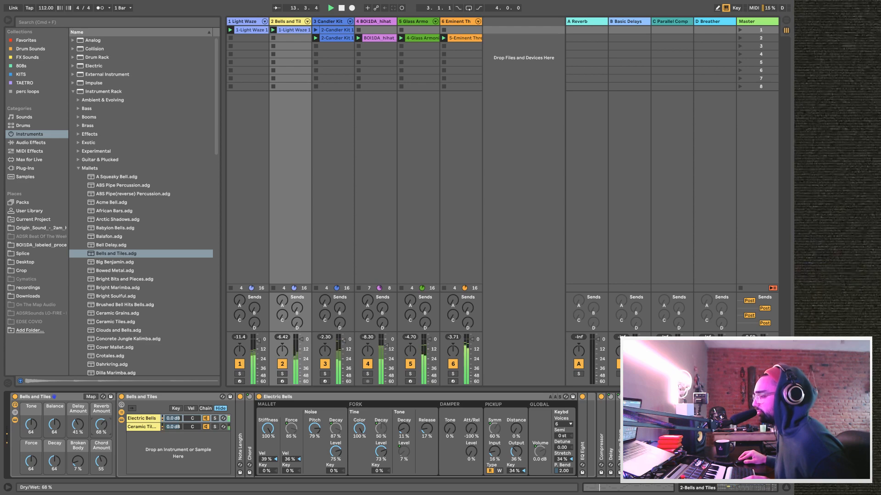
{"action": "left_click_drag", "start_coordinate": [31, 425], "coordinate": [31, 415]}
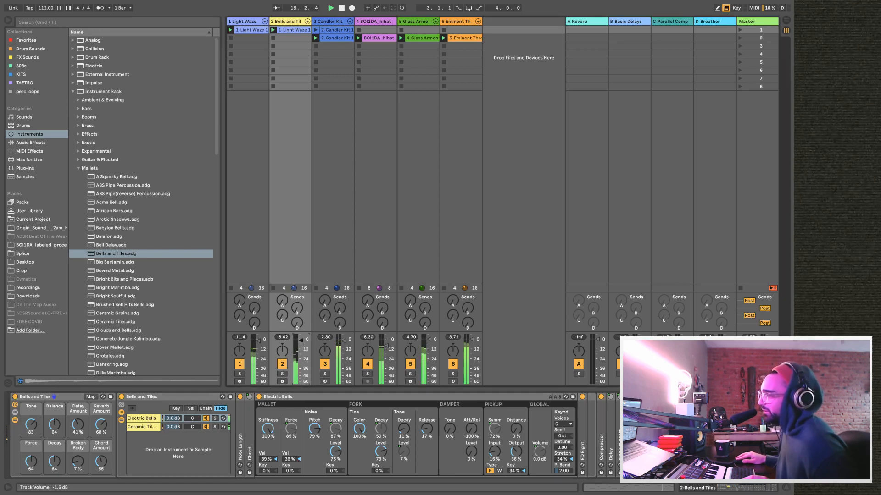
{"action": "left_click_drag", "start_coordinate": [301, 352], "coordinate": [301, 349]}
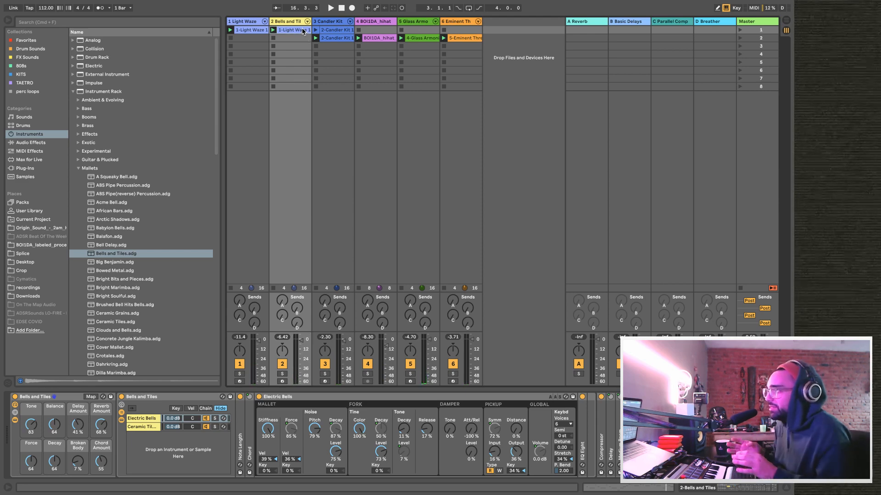
Examine the device chains of the Light Waze, Candler Kit, BOI1DA hihat, Glass Armonica and Eminent Threat tracks in turn.
{"action": "left_click", "coordinate": [253, 22]}
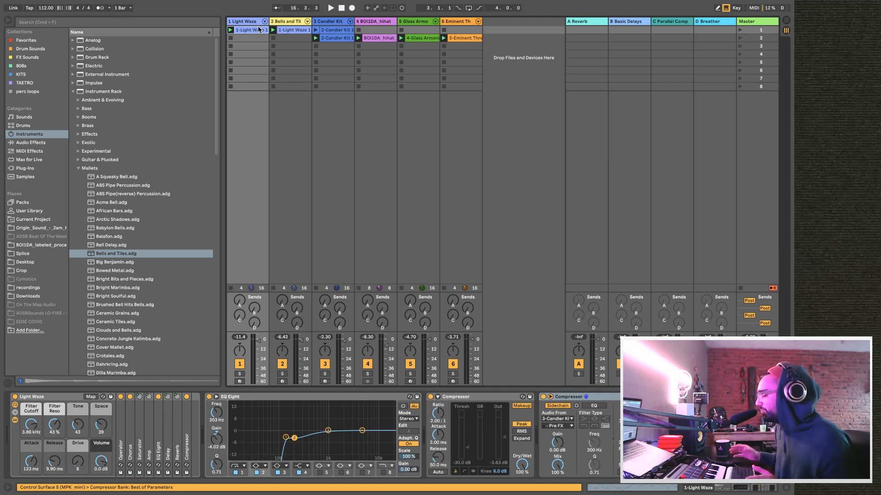
{"action": "left_click", "coordinate": [351, 40]}
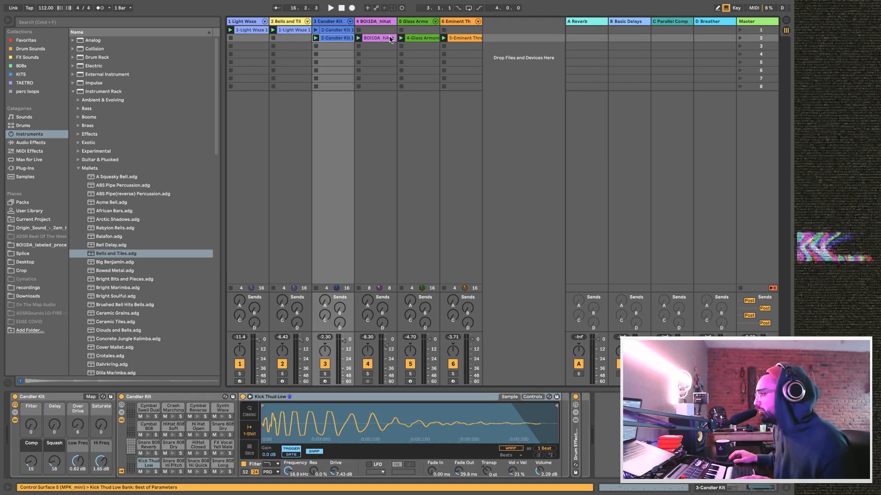
{"action": "left_click", "coordinate": [376, 38]}
{"action": "left_click", "coordinate": [431, 38]}
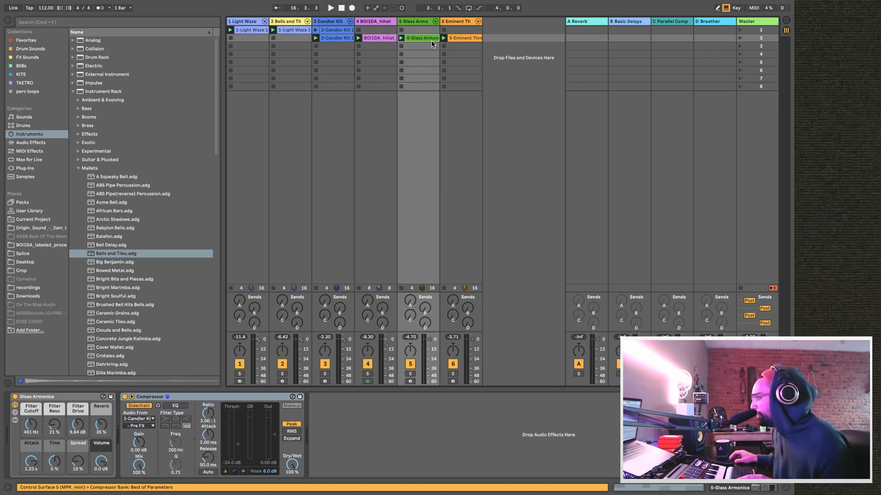
{"action": "left_click", "coordinate": [466, 40]}
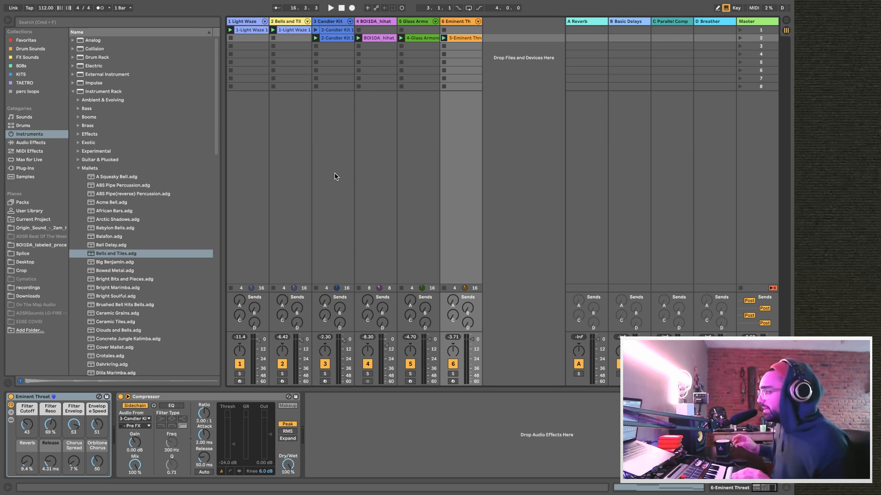
With the beat playing, copy the sidechain Compressor from the Glass Armonica track to the end of the Bells and Tiles chain.
{"action": "key", "text": "space"}
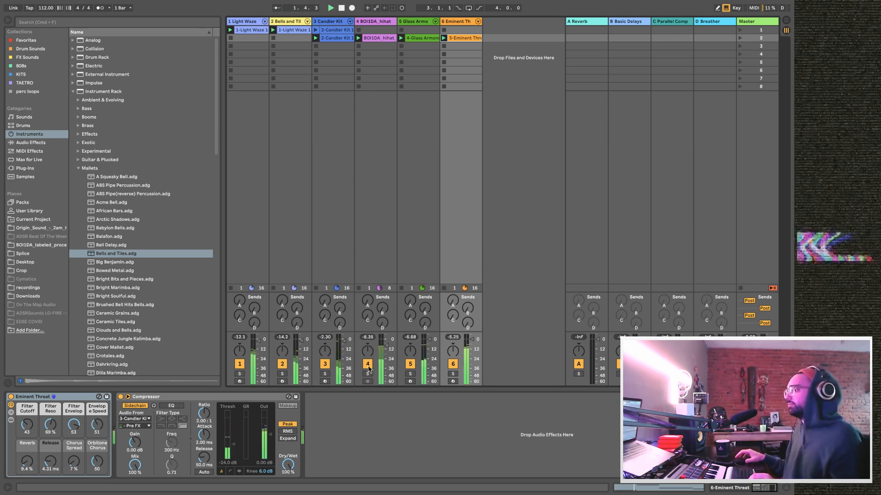
{"action": "left_click", "coordinate": [295, 22]}
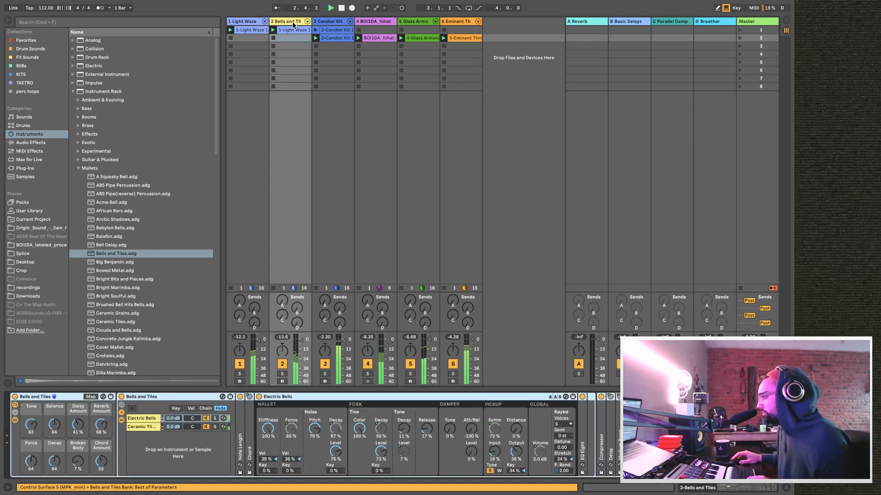
{"action": "left_click", "coordinate": [421, 23]}
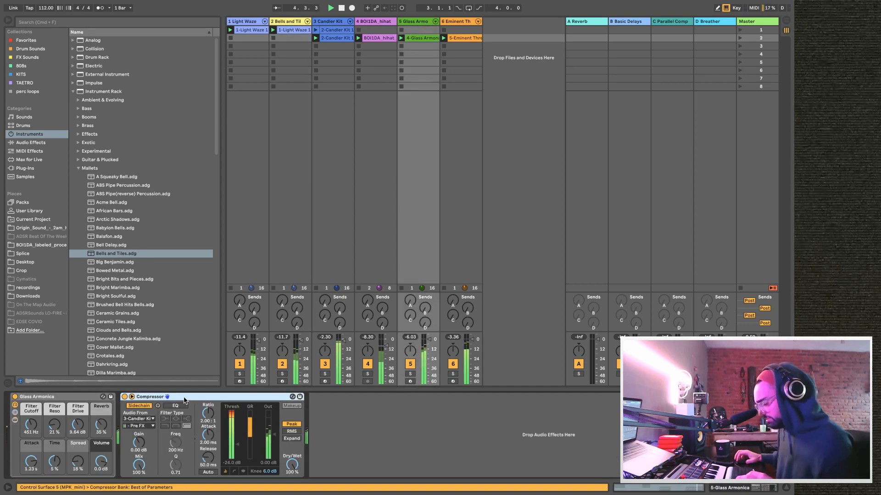
{"action": "left_click", "coordinate": [292, 21]}
{"action": "left_click", "coordinate": [734, 397]}
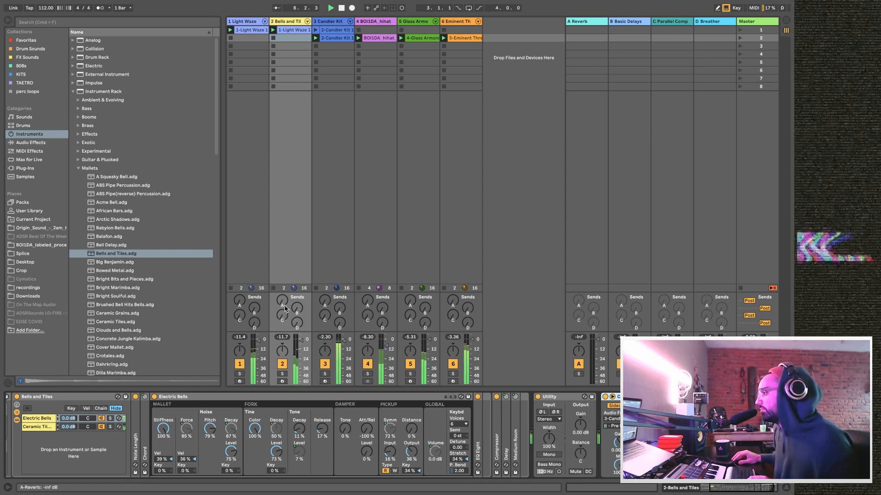
Raise the Bells and Tiles track's reverb send to about -21.3 dB and delete its copied sidechain Compressor.
{"action": "left_click_drag", "start_coordinate": [282, 301], "coordinate": [282, 284]}
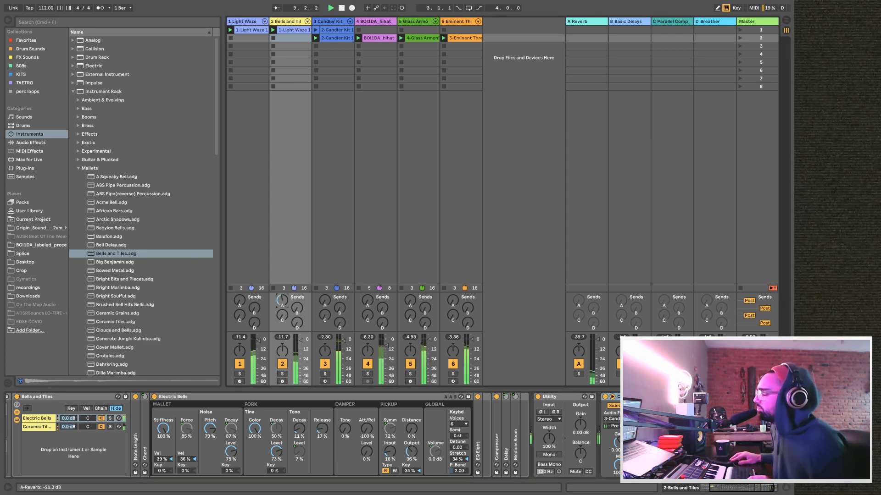
{"action": "double_click", "coordinate": [631, 397]}
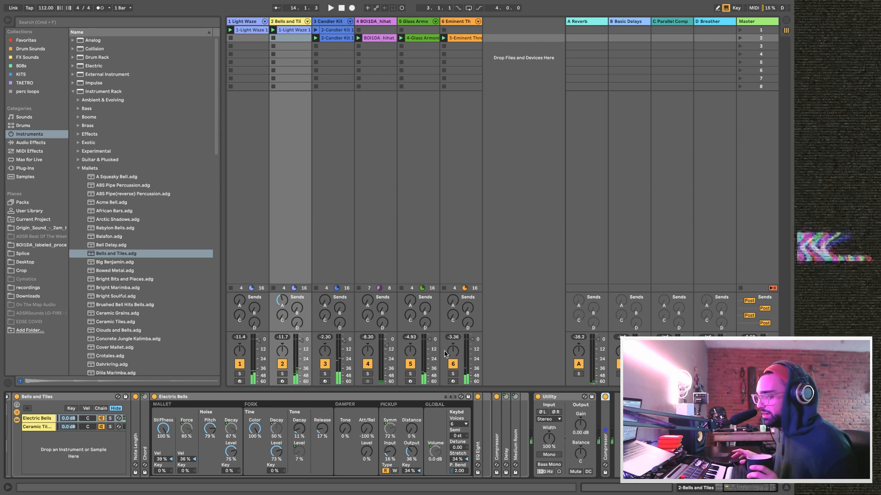
{"action": "double_click", "coordinate": [606, 416]}
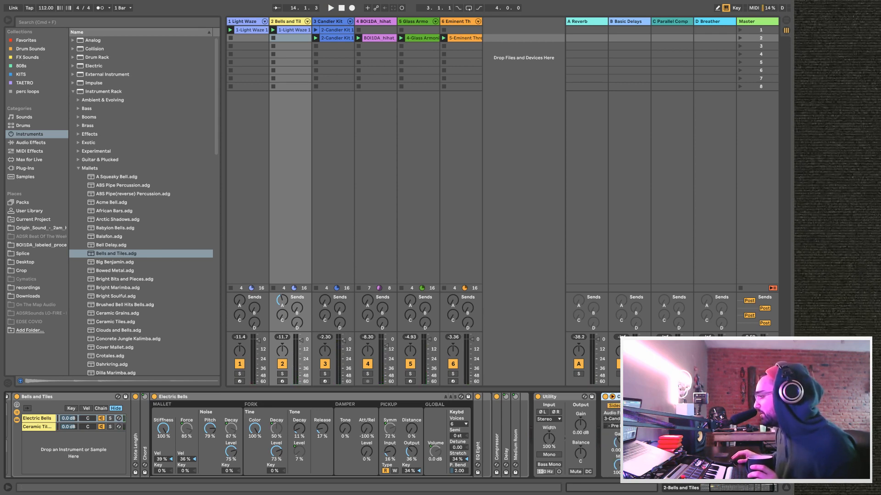
{"action": "key", "text": "Delete"}
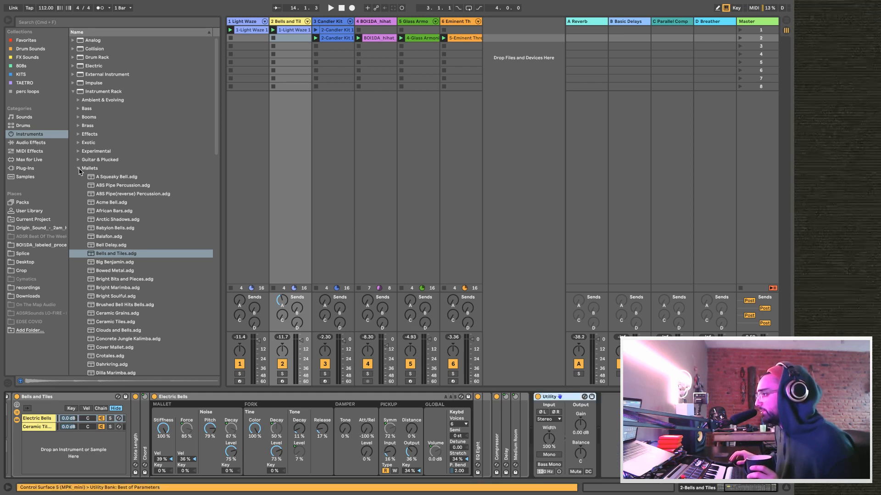
Add a new Compressor after the Utility on the Bells and Tiles track and enable its sidechain.
{"action": "left_click", "coordinate": [40, 143]}
{"action": "left_click", "coordinate": [88, 109]}
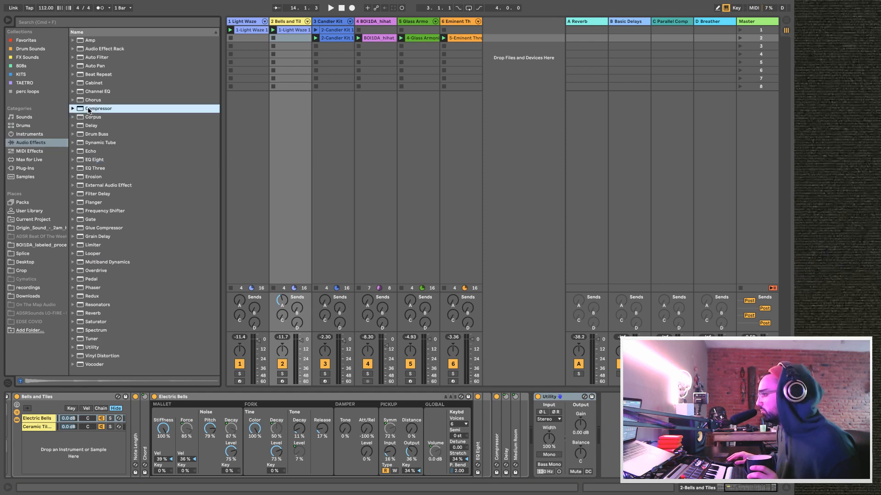
{"action": "left_click_drag", "start_coordinate": [79, 112], "coordinate": [612, 436]}
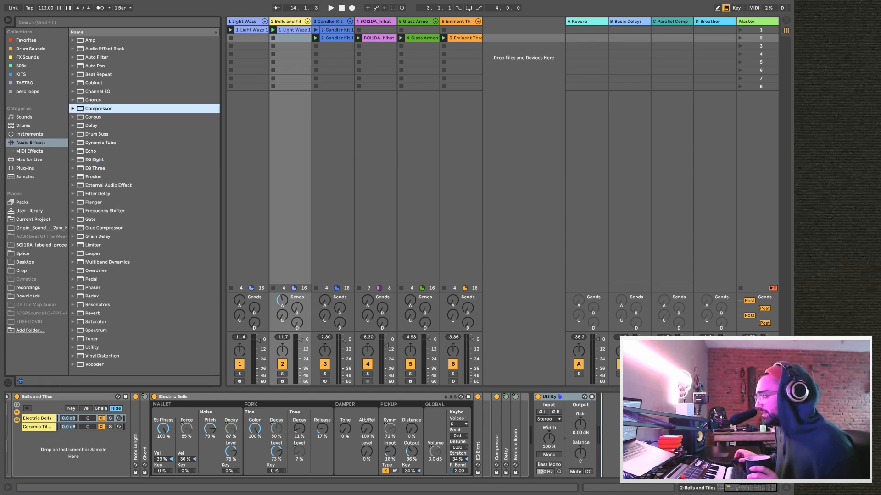
{"action": "left_click_drag", "start_coordinate": [560, 397], "coordinate": [559, 397]}
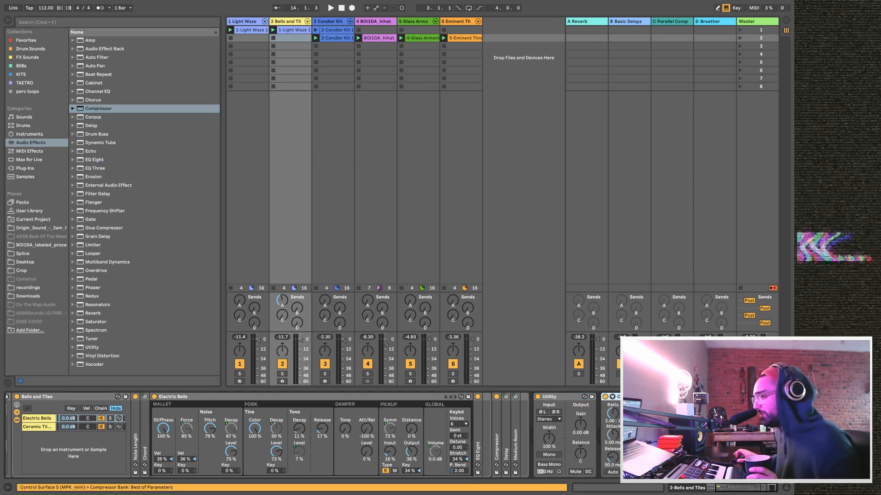
{"action": "left_click", "coordinate": [613, 397]}
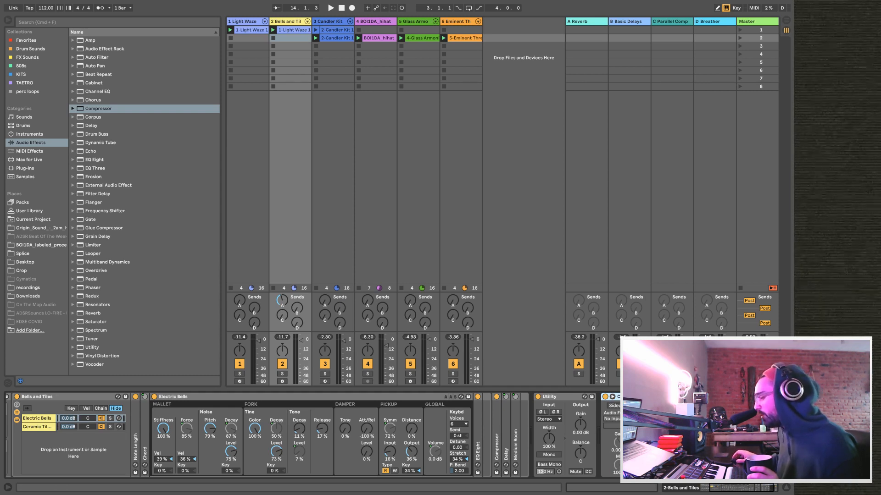
{"action": "left_click", "coordinate": [621, 406]}
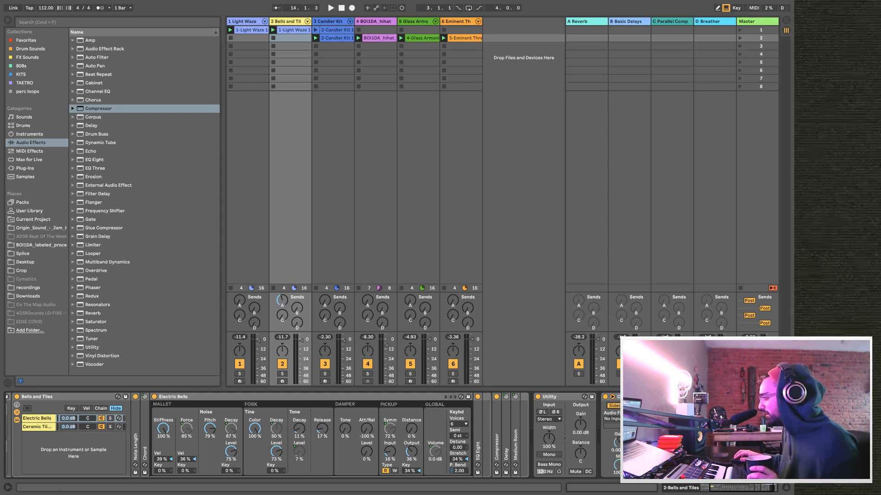
Set the new Compressor's sidechain audio source to the 3-Candler Kit track.
{"action": "left_click", "coordinate": [617, 419]}
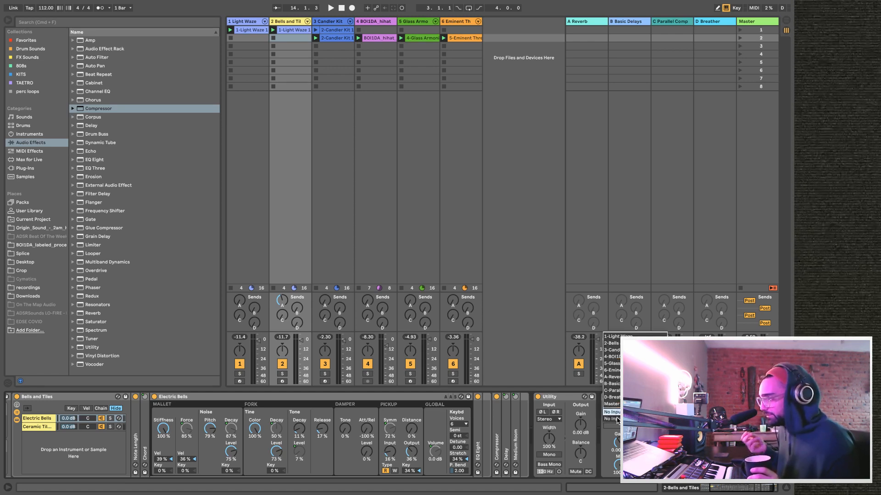
{"action": "left_click", "coordinate": [618, 429]}
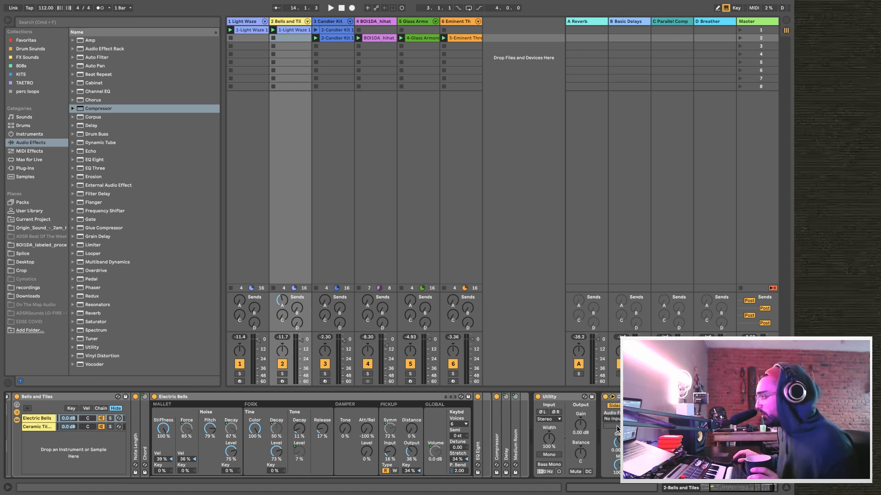
{"action": "left_click", "coordinate": [623, 420]}
{"action": "left_click", "coordinate": [623, 419]}
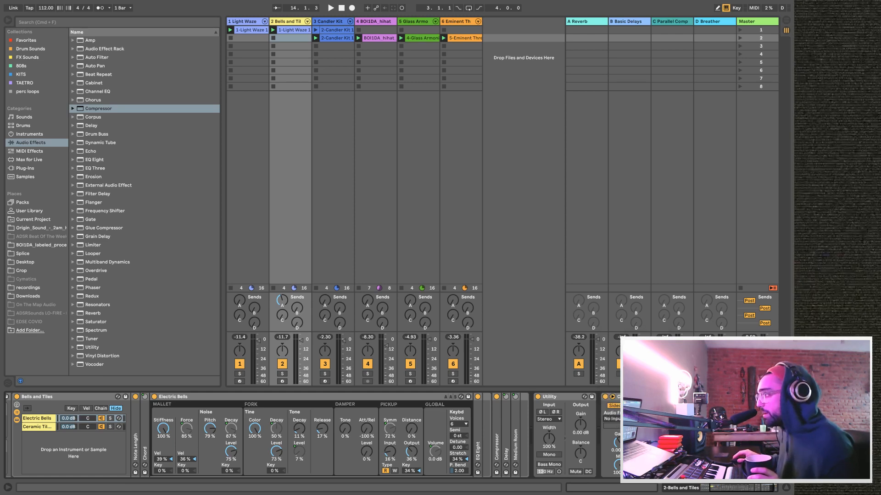
{"action": "left_click", "coordinate": [623, 419]}
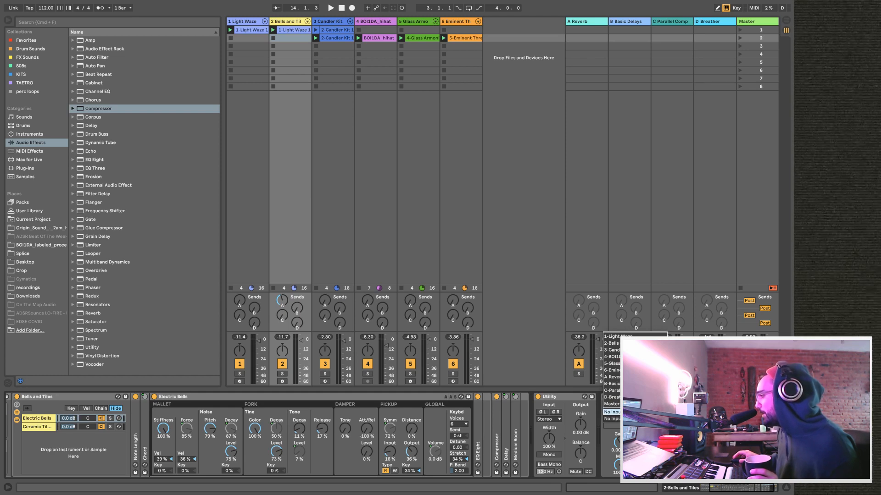
{"action": "left_click", "coordinate": [614, 350]}
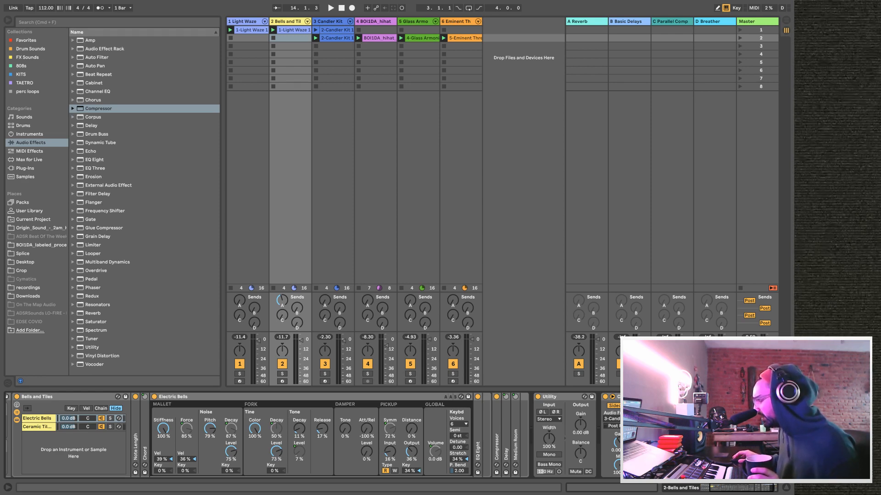
Choose the Candler Kit's Kick Thud Low Pre FX signal as the sidechain tap and play the beat.
{"action": "left_click", "coordinate": [613, 426]}
{"action": "key", "text": "Escape"}
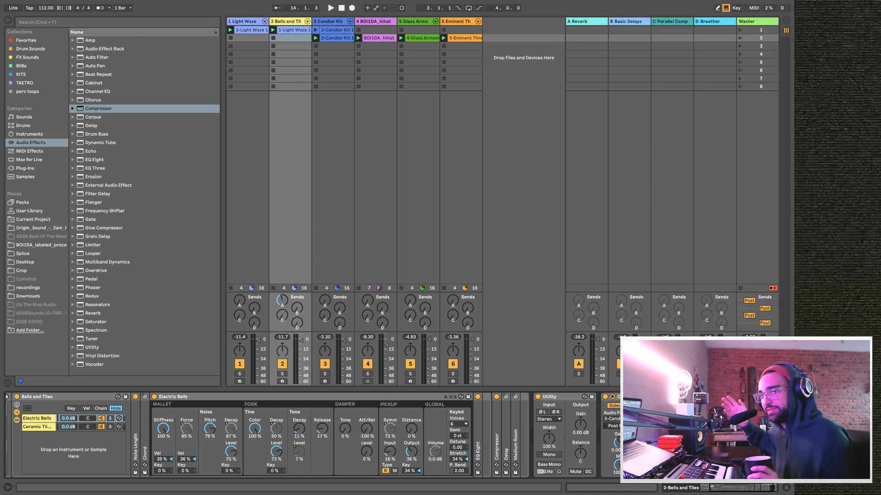
{"action": "left_click", "coordinate": [613, 426]}
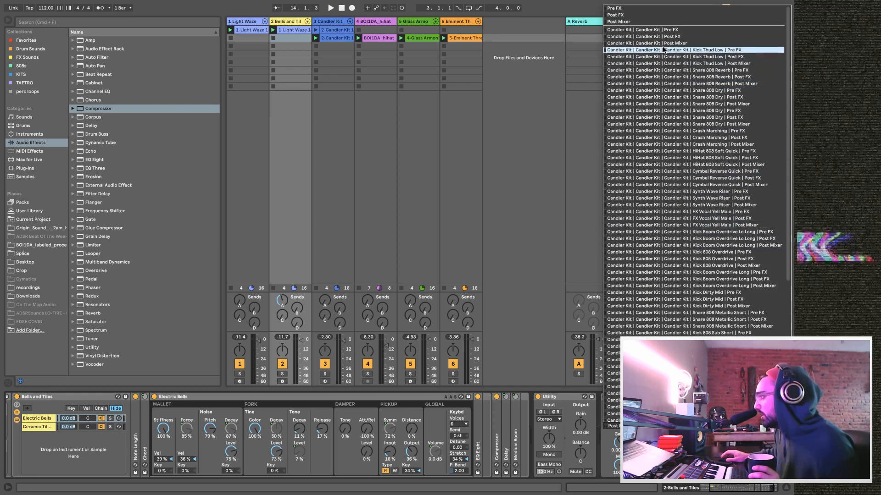
{"action": "scroll", "coordinate": [665, 400], "scroll_direction": "down", "scroll_amount": 3}
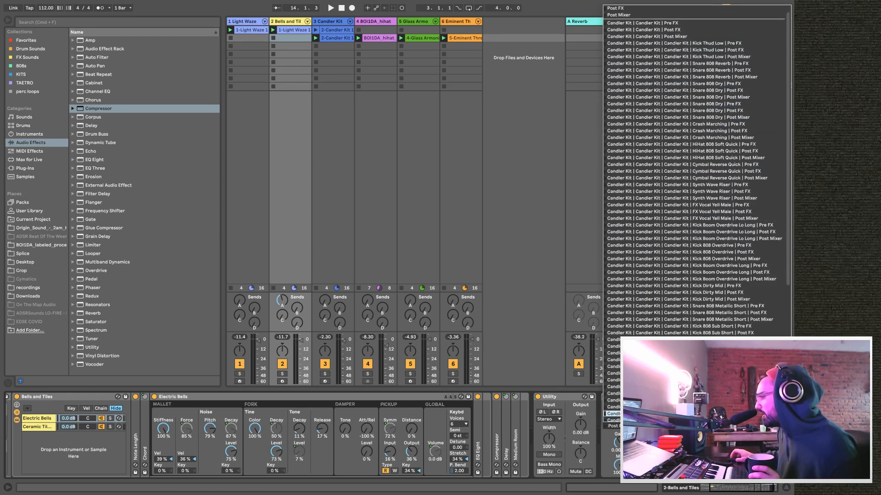
{"action": "scroll", "coordinate": [688, 304], "scroll_direction": "up", "scroll_amount": 3}
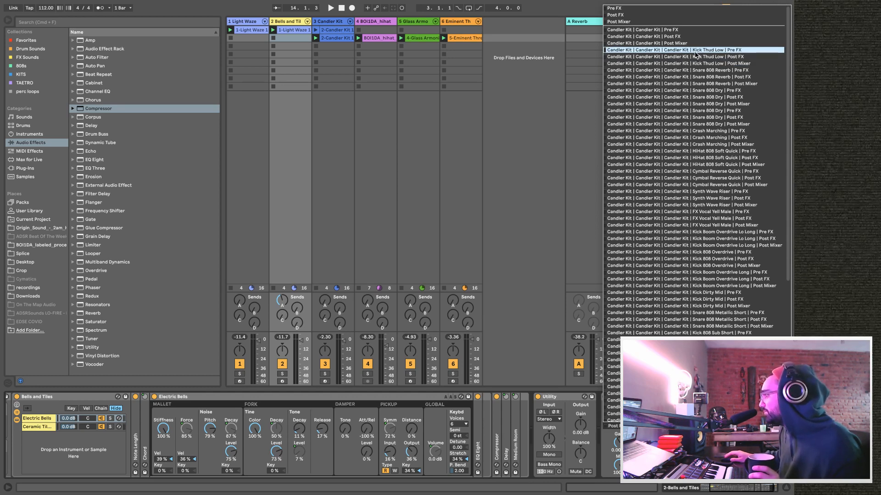
{"action": "left_click", "coordinate": [695, 50]}
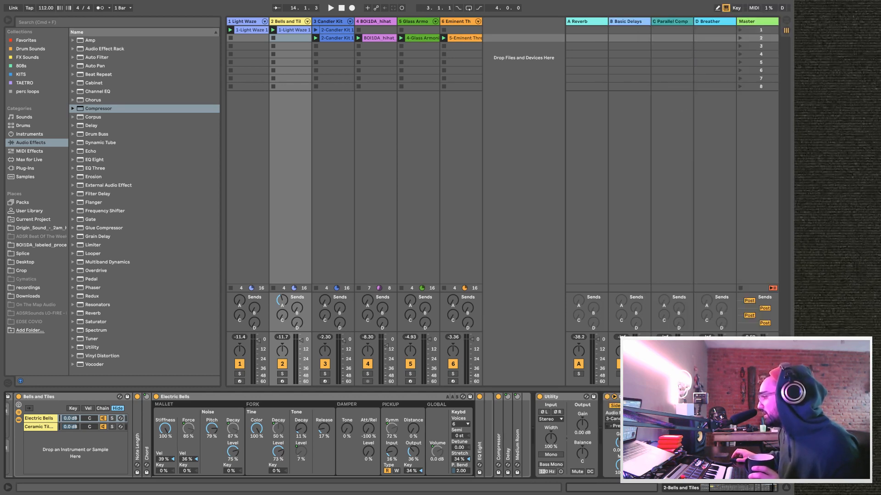
{"action": "key", "text": "space"}
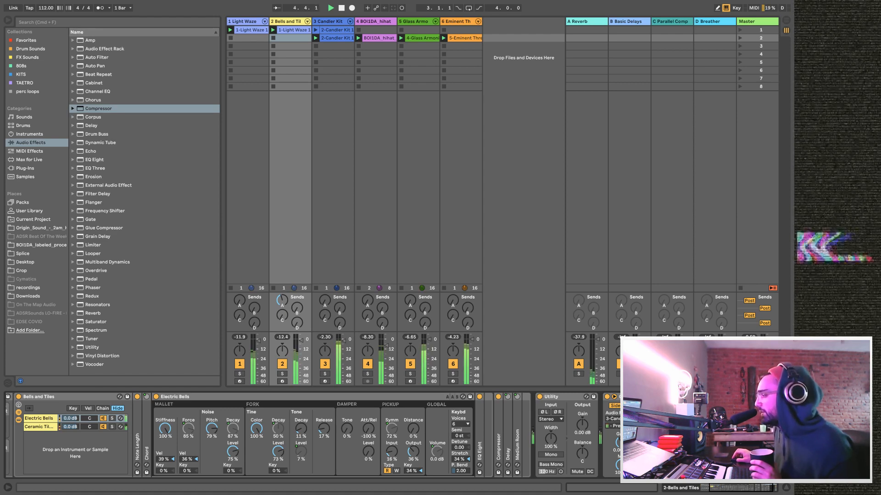
Play the beat and compare the Bells and Tiles track soloed against the full mix.
{"action": "left_click", "coordinate": [282, 374]}
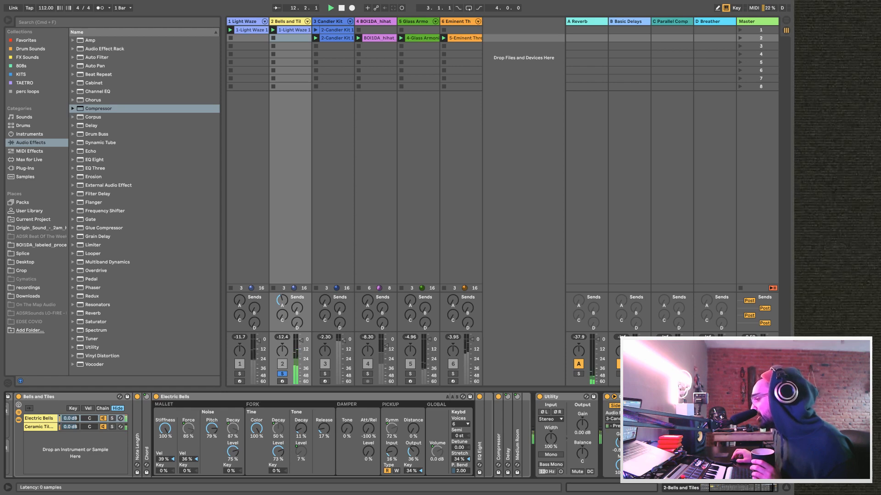
{"action": "left_click", "coordinate": [282, 374]}
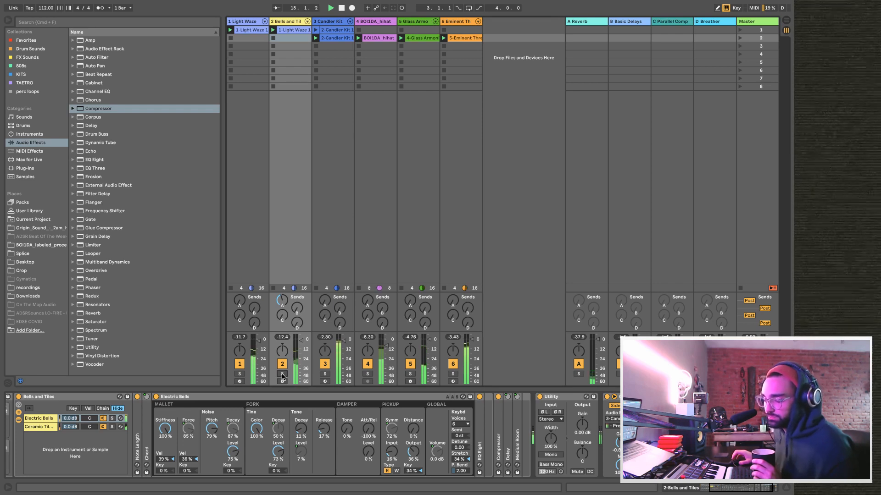
{"action": "key", "text": "space"}
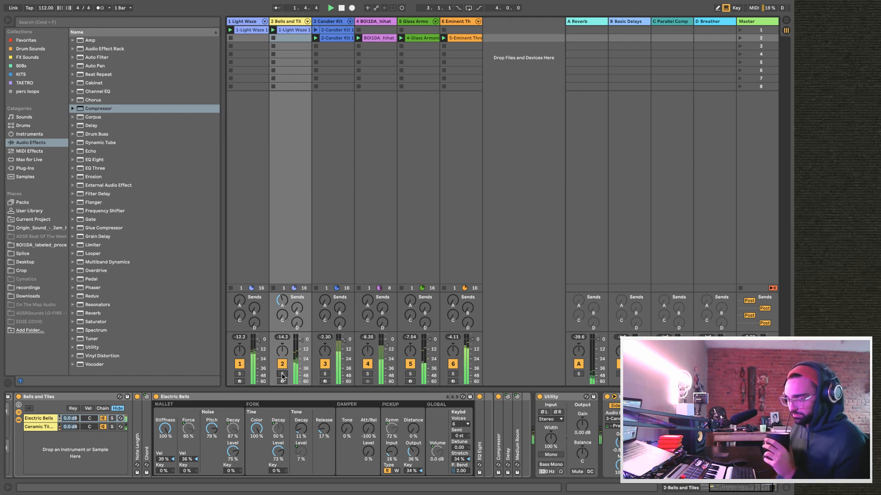
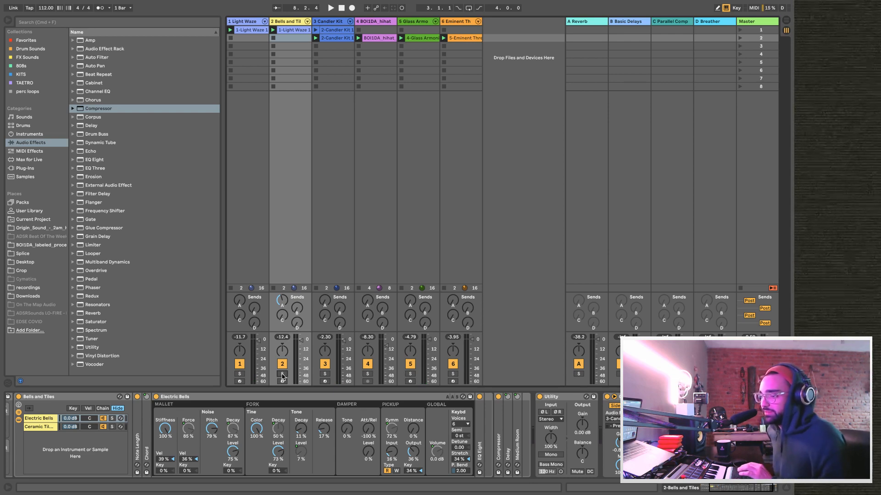
{"action": "key", "text": "space"}
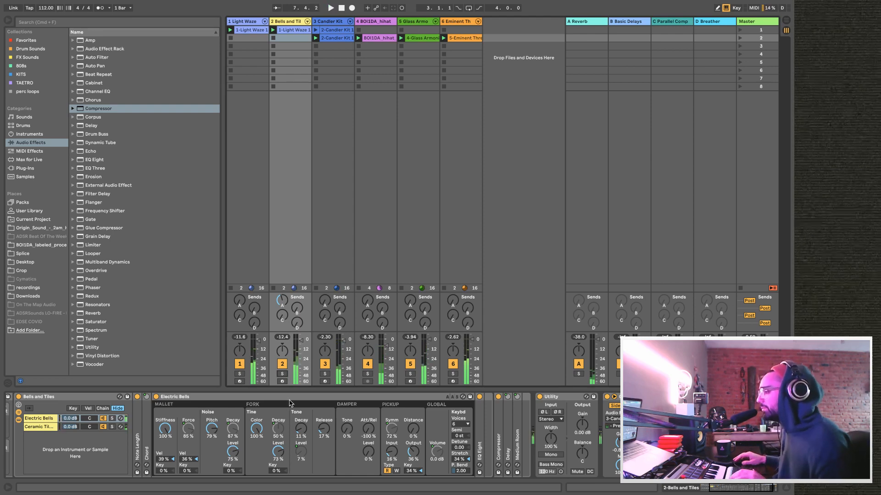
{"action": "left_click", "coordinate": [283, 374]}
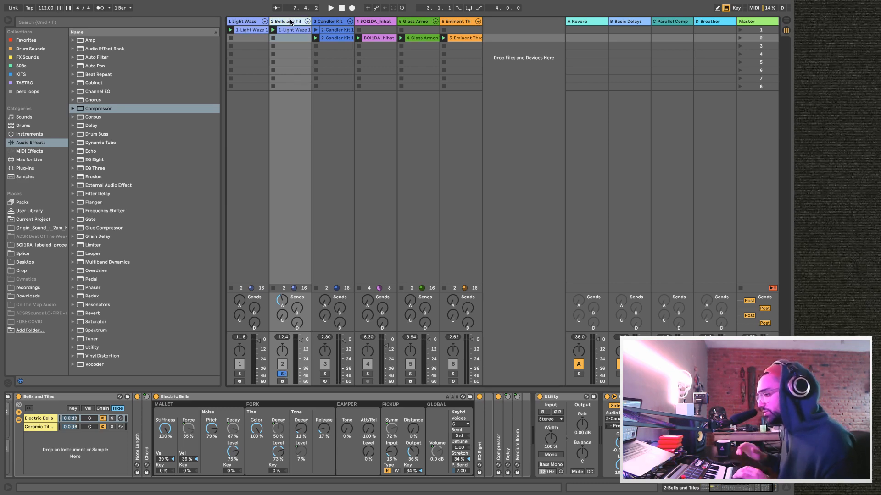
Insert an audio track after Bells and Tiles and remove its default Basic Audio Processing and Utility devices.
{"action": "key", "text": "super+t"}
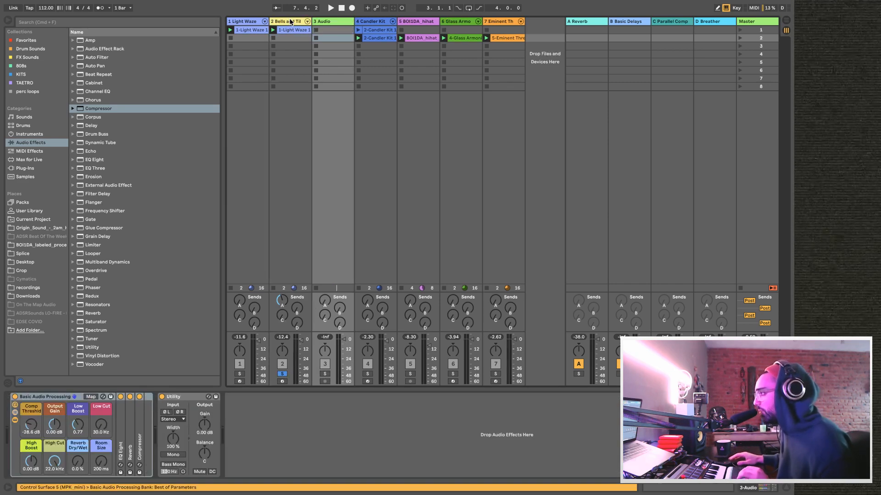
{"action": "left_click", "coordinate": [53, 399]}
{"action": "key", "text": "Delete"}
{"action": "left_click", "coordinate": [42, 398]}
{"action": "key", "text": "Delete"}
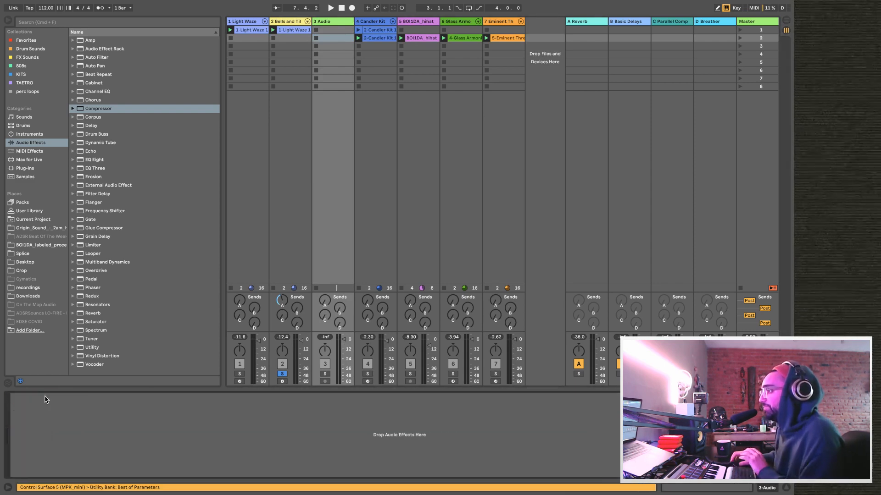
Browse the Pad presets of the Instrument Rack and audition sounds such as Big Yoga Pad and Daemonic Pad.
{"action": "left_click", "coordinate": [40, 134]}
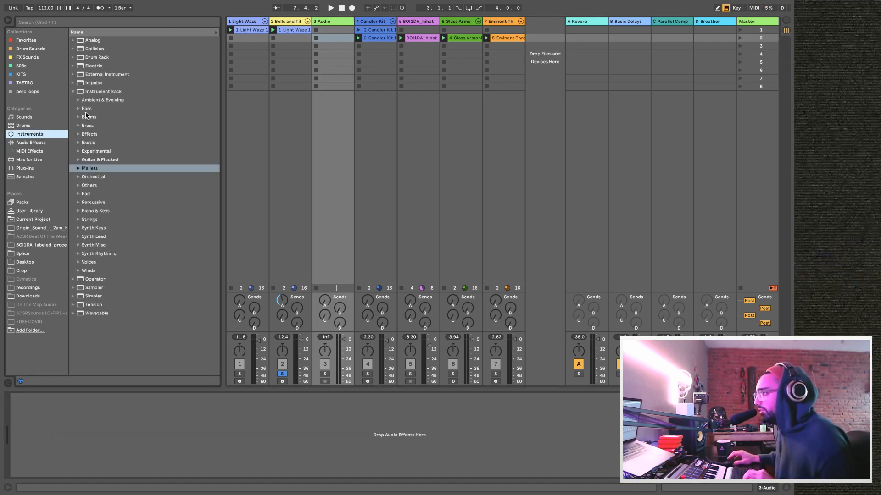
{"action": "left_click", "coordinate": [78, 194]}
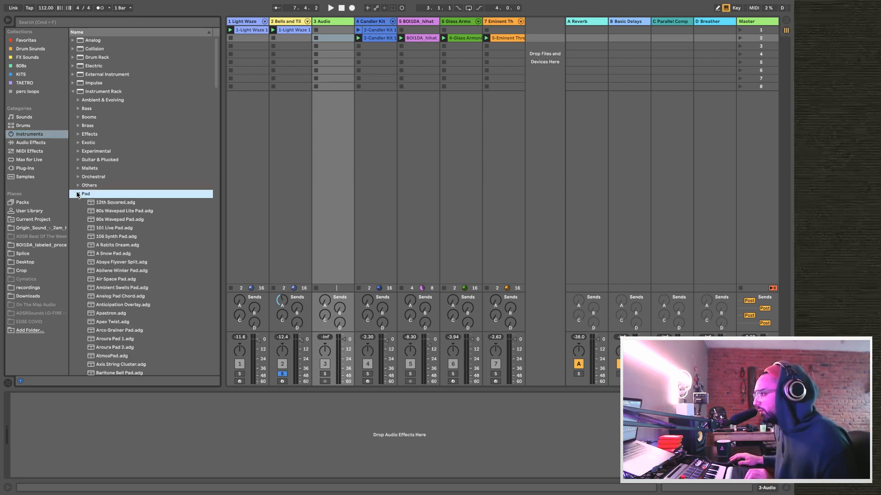
{"action": "left_click", "coordinate": [120, 327]}
{"action": "scroll", "coordinate": [120, 329], "scroll_direction": "down", "scroll_amount": 3}
{"action": "left_click", "coordinate": [119, 335]}
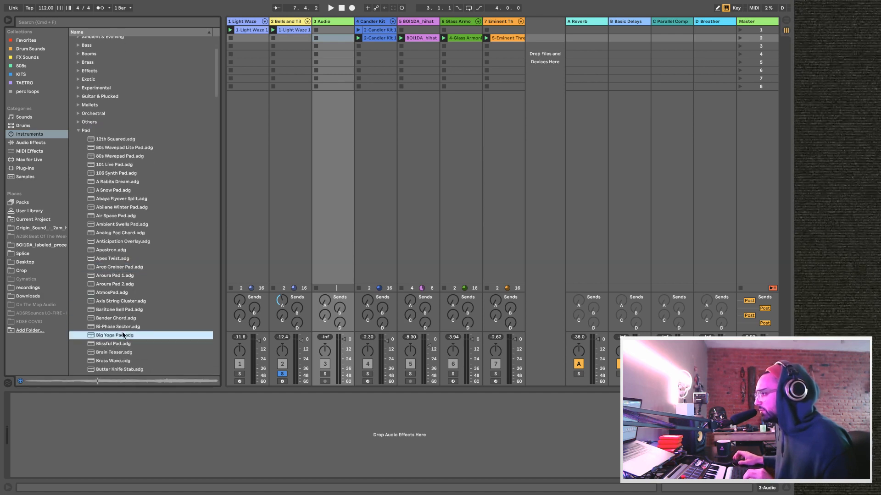
{"action": "scroll", "coordinate": [123, 330], "scroll_direction": "down", "scroll_amount": 12}
{"action": "left_click", "coordinate": [123, 335]}
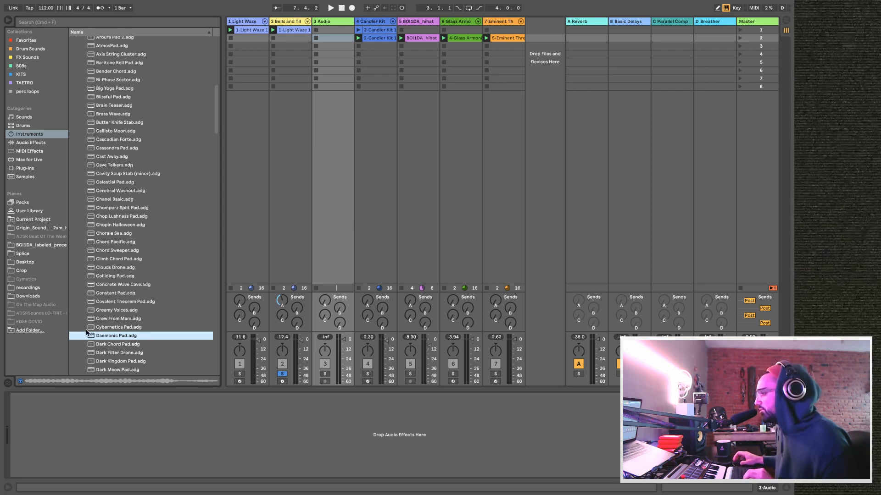
Delete the empty audio track and insert a MIDI track after Bells and Tiles in its place.
{"action": "left_click", "coordinate": [324, 22]}
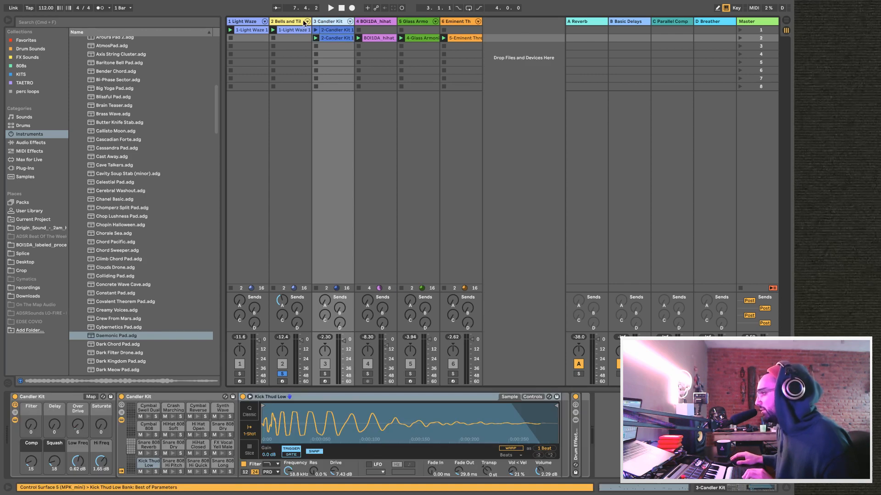
{"action": "key", "text": "Delete"}
{"action": "key", "text": "super+shift+t"}
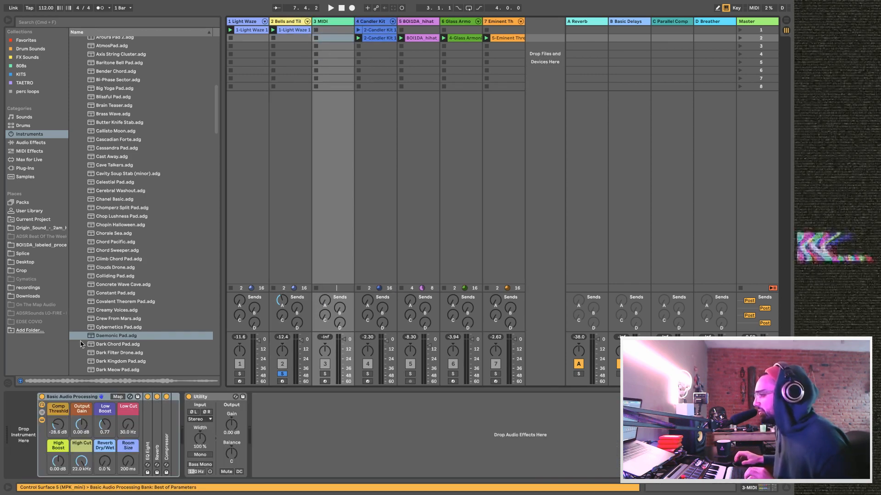
Remove the new MIDI track's default Basic Audio Processing and Utility devices and load the Daemonic Pad preset on it.
{"action": "left_click", "coordinate": [66, 397]}
{"action": "key", "text": "Delete"}
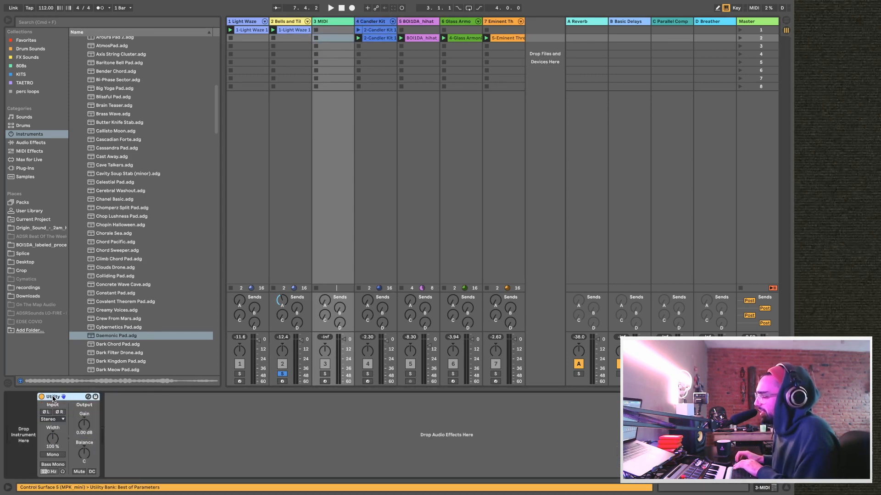
{"action": "left_click", "coordinate": [53, 397]}
{"action": "key", "text": "Delete"}
{"action": "left_click_drag", "start_coordinate": [111, 339], "coordinate": [336, 221]}
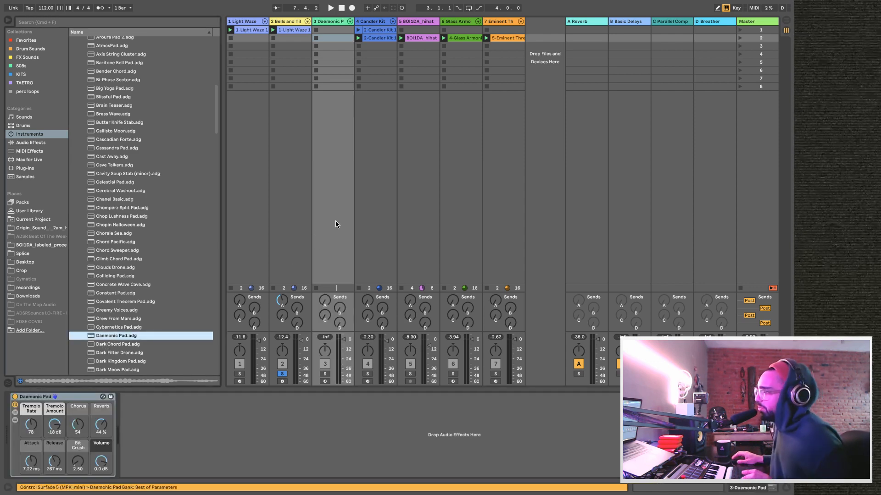
Unsolo Bells and Tiles and copy the Glass Armonica clip into the Daemonic Pad track's first clip slot.
{"action": "left_click", "coordinate": [283, 374]}
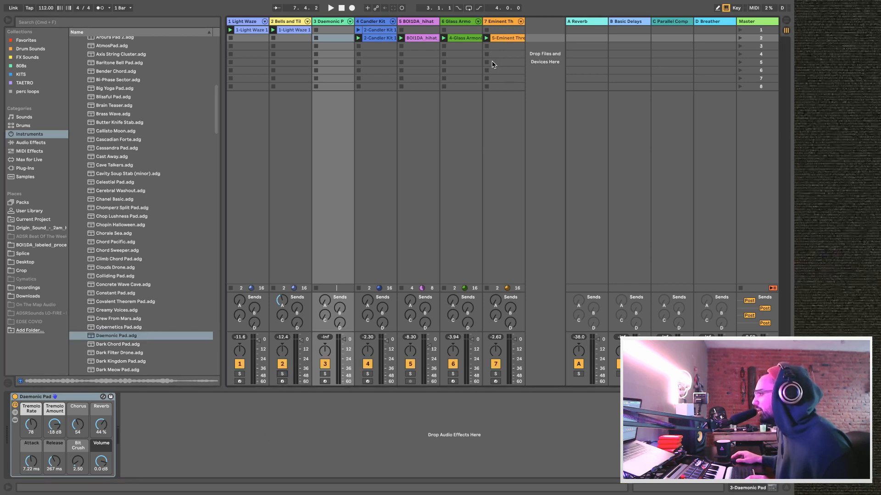
{"action": "left_click", "coordinate": [471, 41]}
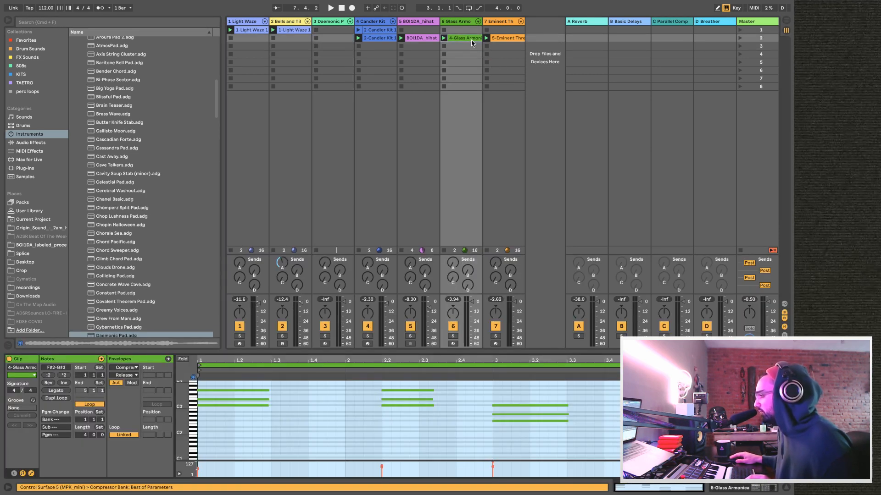
{"action": "left_click", "coordinate": [472, 41]}
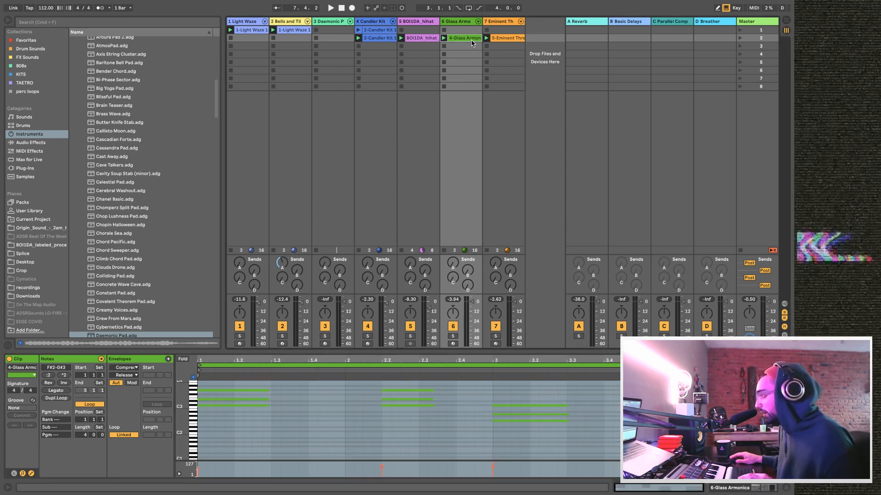
{"action": "left_click_drag", "start_coordinate": [351, 38], "coordinate": [334, 31]}
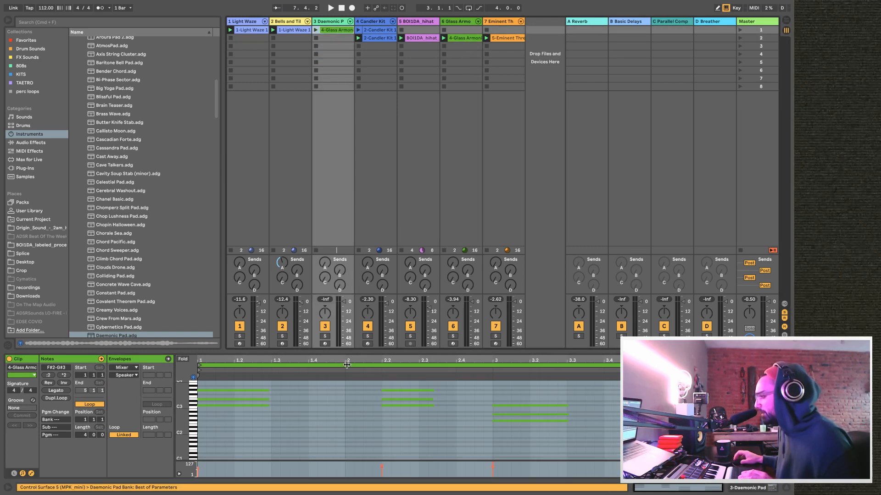
Delete the short chord at 2.2 in the copied pad clip and apply Legato to all remaining notes.
{"action": "left_click_drag", "start_coordinate": [311, 452], "coordinate": [413, 380]}
{"action": "key", "text": "Delete"}
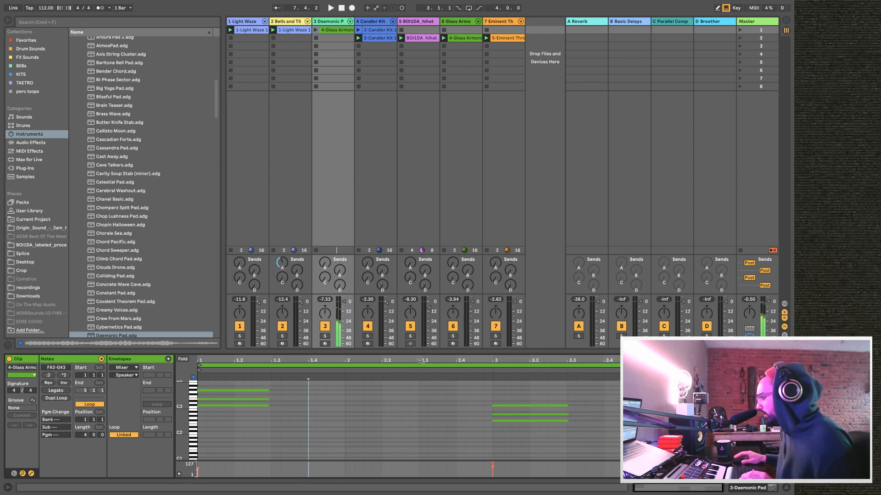
{"action": "left_click", "coordinate": [243, 458]}
{"action": "key", "text": "super+a"}
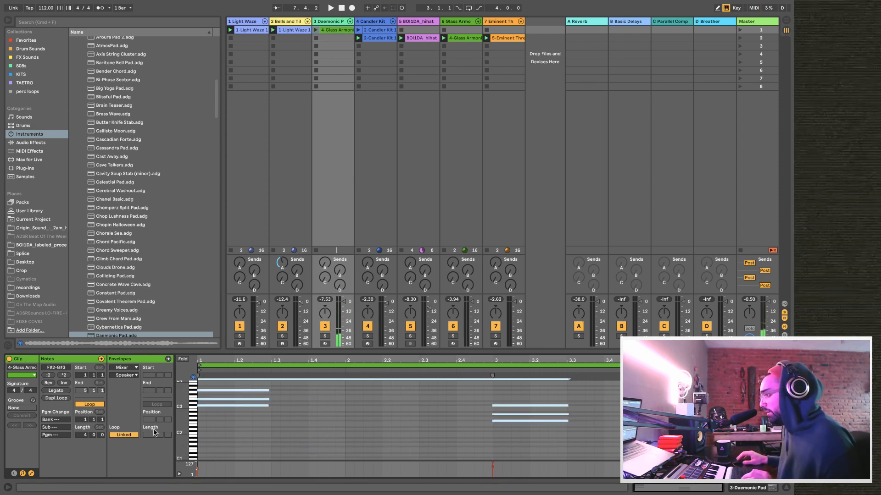
{"action": "left_click", "coordinate": [56, 391]}
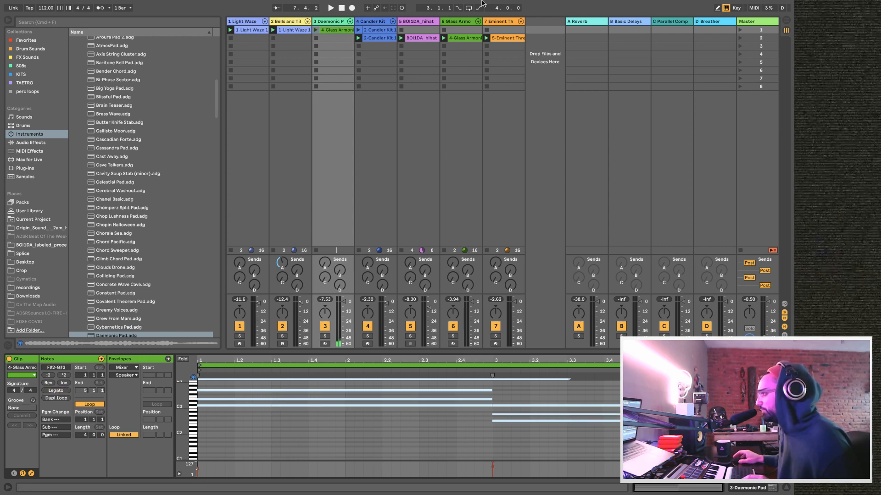
Play the pad clip, transpose all its notes up two octaves and lower the track volume to about -5.3 dB.
{"action": "left_click", "coordinate": [313, 30]}
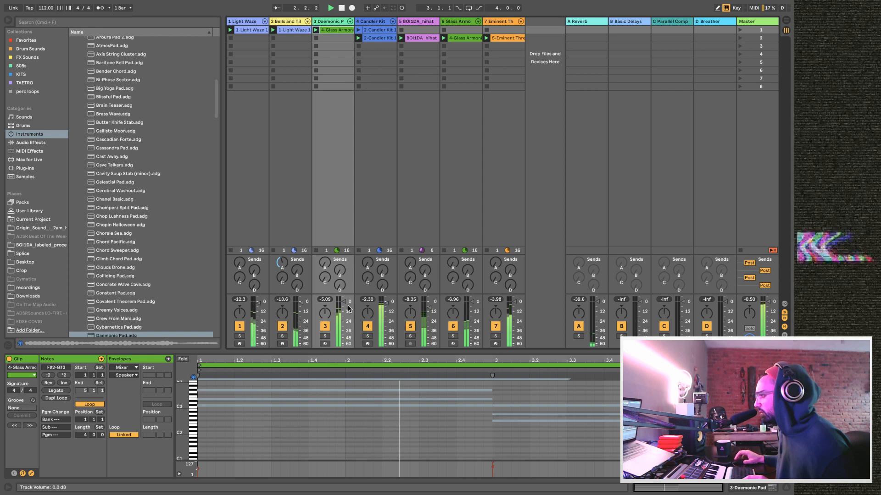
{"action": "left_click", "coordinate": [399, 454]}
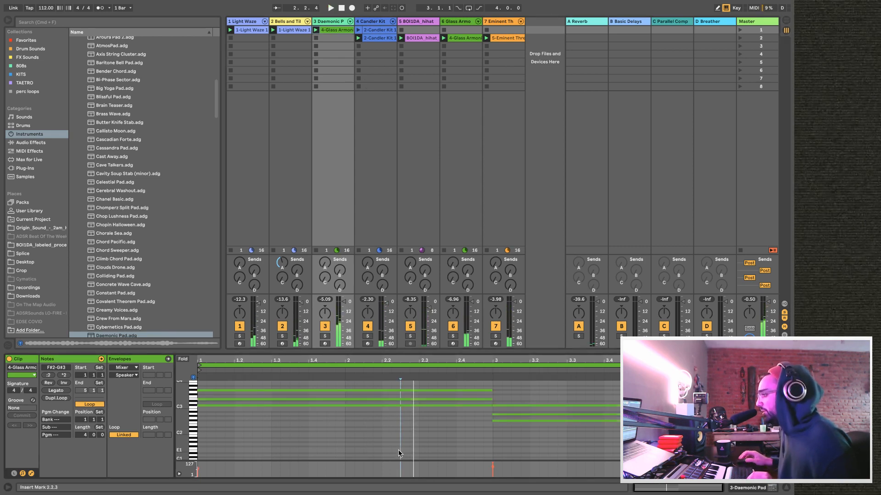
{"action": "key", "text": "super+a"}
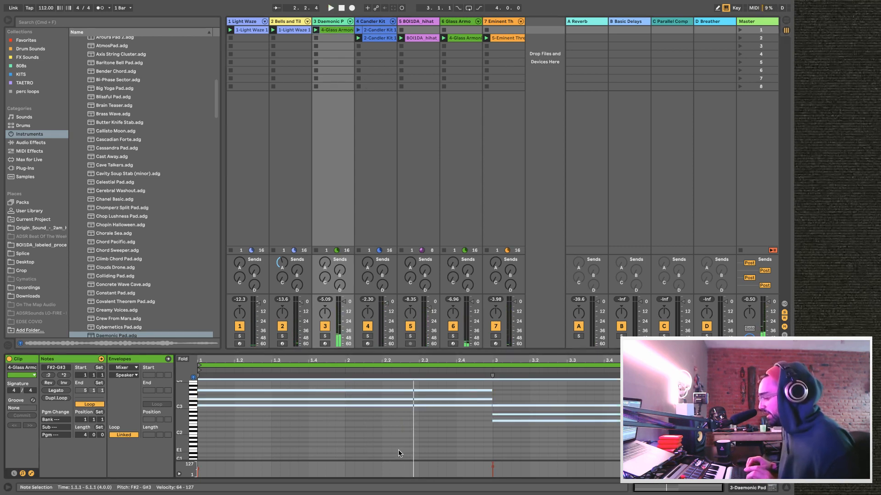
{"action": "key", "text": "shift+Up"}
{"action": "key", "text": "shift+Up"}
{"action": "left_click_drag", "start_coordinate": [343, 302], "coordinate": [344, 305]}
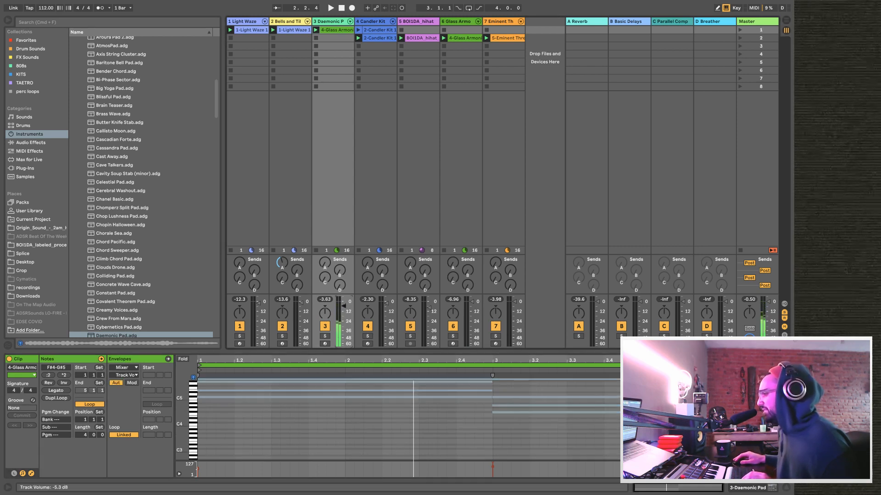
Copy the sidechain Compressor from Bells and Tiles onto the Daemonic Pad track and play the beat.
{"action": "left_click", "coordinate": [331, 23]}
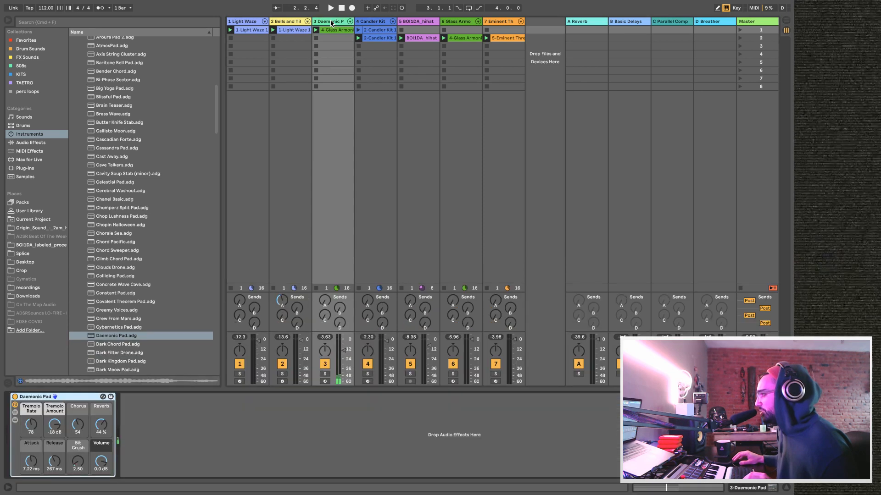
{"action": "left_click", "coordinate": [298, 24]}
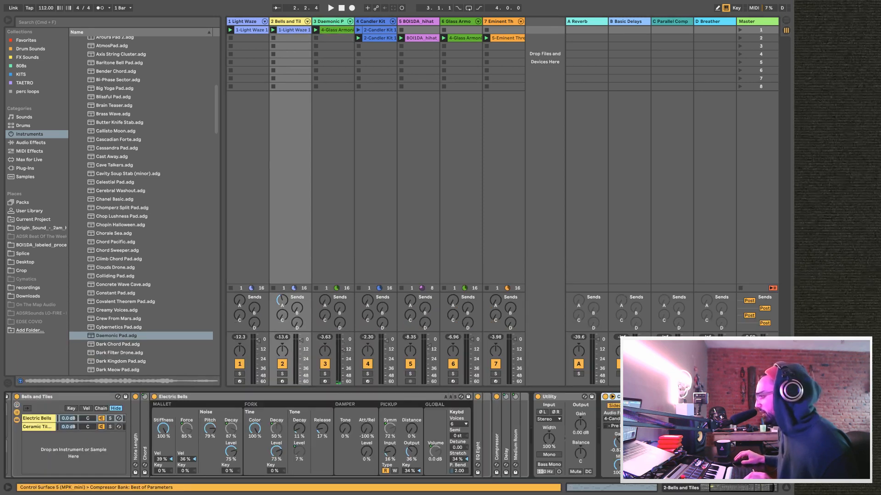
{"action": "left_click", "coordinate": [331, 23]}
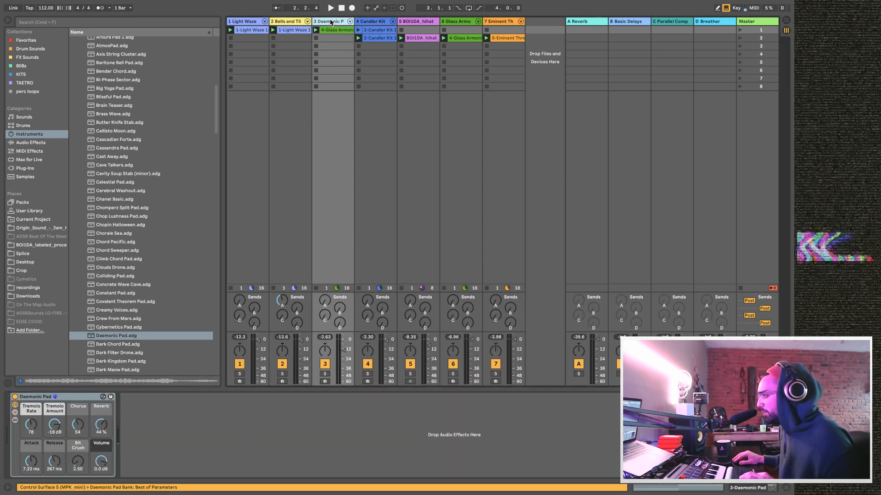
{"action": "key", "text": "space"}
Set Daemonic Pad to track volume -13 dB, Reverb 54%, Tremolo Rate 65, Tremolo Amount -14 dB, Chorus 47, Attack 8.97 ms and Bit Crush 1.00.
{"action": "left_click_drag", "start_coordinate": [99, 425], "coordinate": [98, 416]}
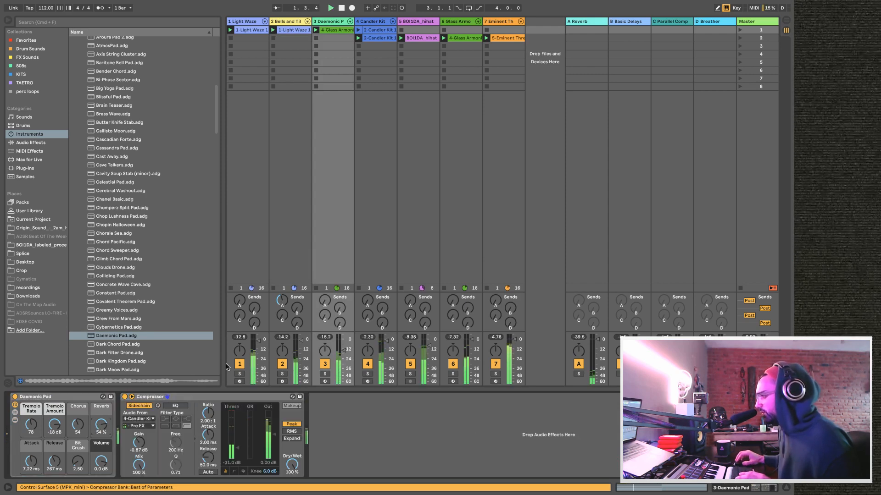
{"action": "left_click_drag", "start_coordinate": [342, 354], "coordinate": [341, 357]}
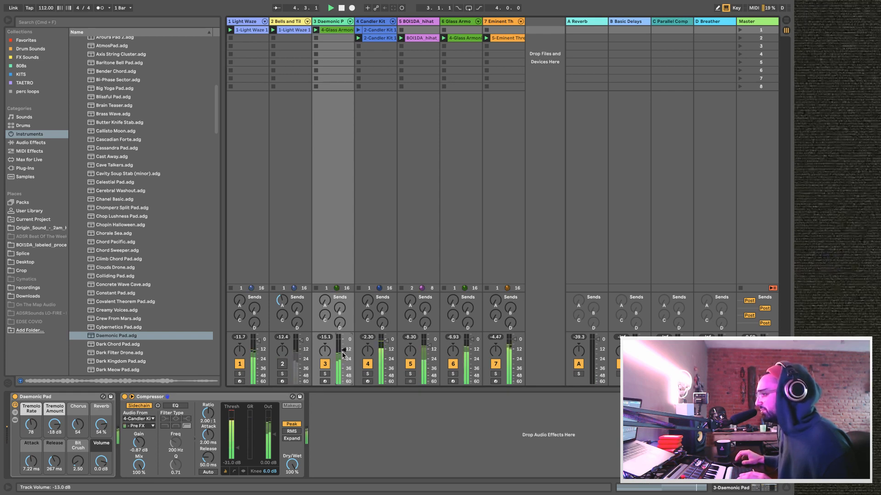
{"action": "left_click_drag", "start_coordinate": [31, 424], "coordinate": [55, 420]}
{"action": "left_click_drag", "start_coordinate": [31, 462], "coordinate": [77, 429]}
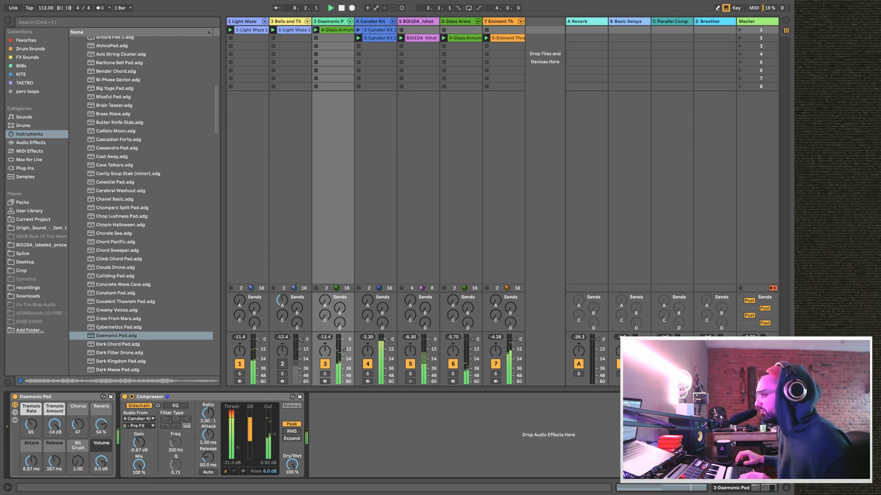
Audition other pad presets in the instrument library and load Dreamer.adg in place of Daemonic Pad on the third track.
{"action": "scroll", "coordinate": [128, 339], "scroll_direction": "down", "scroll_amount": 4}
{"action": "left_click", "coordinate": [127, 326]}
{"action": "left_click", "coordinate": [126, 334]}
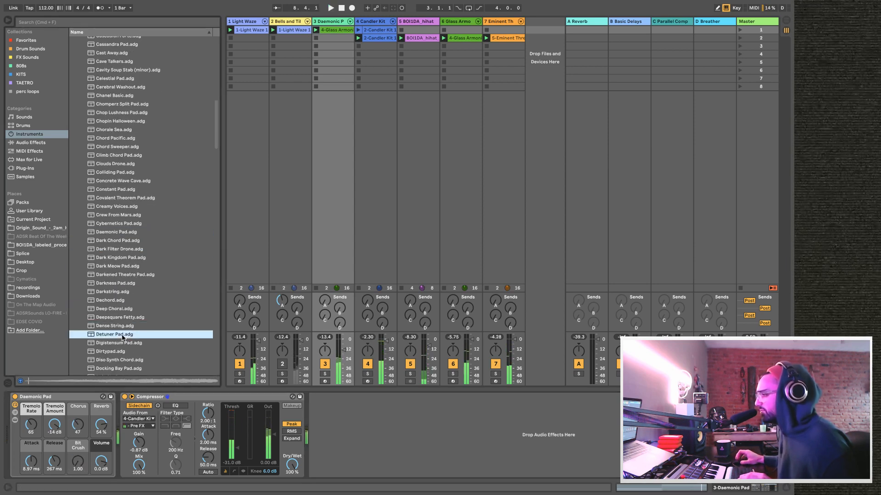
{"action": "scroll", "coordinate": [127, 335], "scroll_direction": "down", "scroll_amount": 2}
{"action": "left_click", "coordinate": [123, 338]}
{"action": "scroll", "coordinate": [123, 338], "scroll_direction": "down", "scroll_amount": 1}
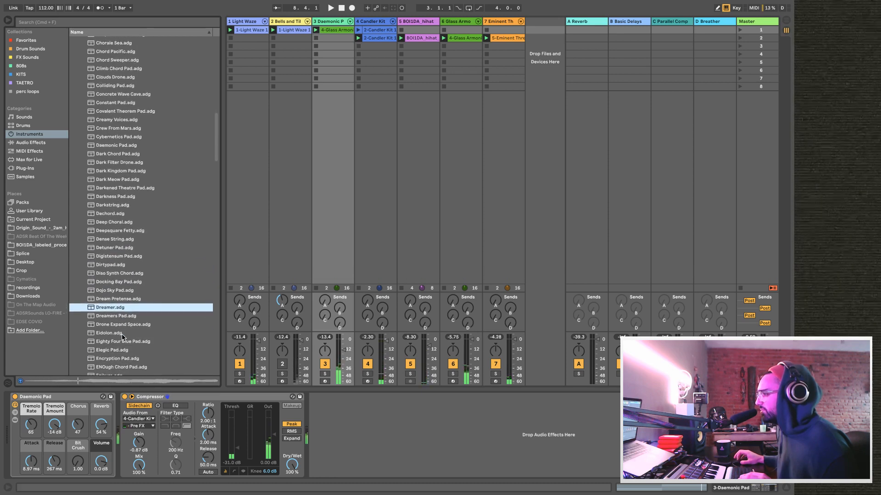
{"action": "double_click", "coordinate": [106, 308]}
{"action": "scroll", "coordinate": [106, 307], "scroll_direction": "up", "scroll_amount": 1}
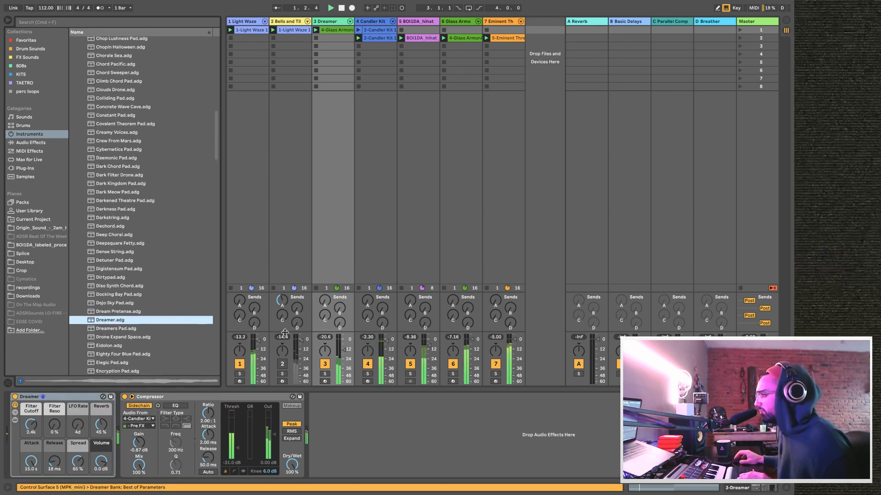
Transpose all notes in the Dreamer clip up one octave and lower the track volume to -20 dB.
{"action": "double_click", "coordinate": [338, 31]}
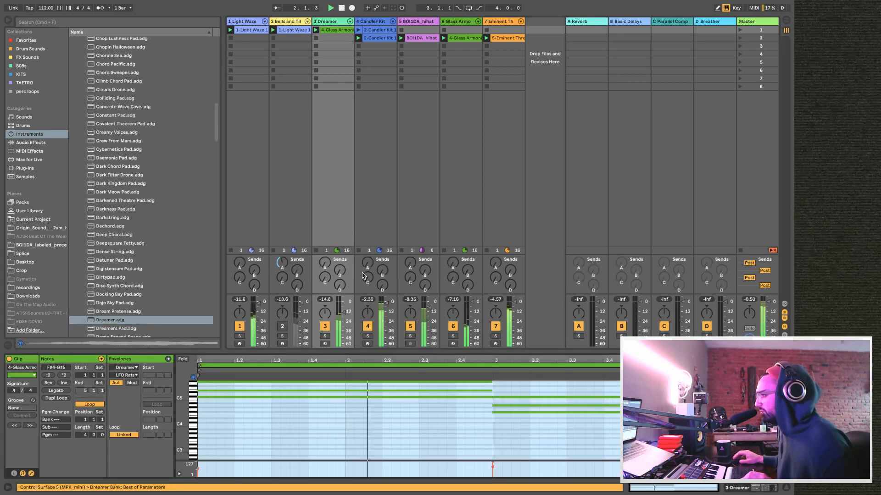
{"action": "left_click", "coordinate": [380, 443]}
{"action": "key", "text": "super+a"}
{"action": "key", "text": "shift+Up"}
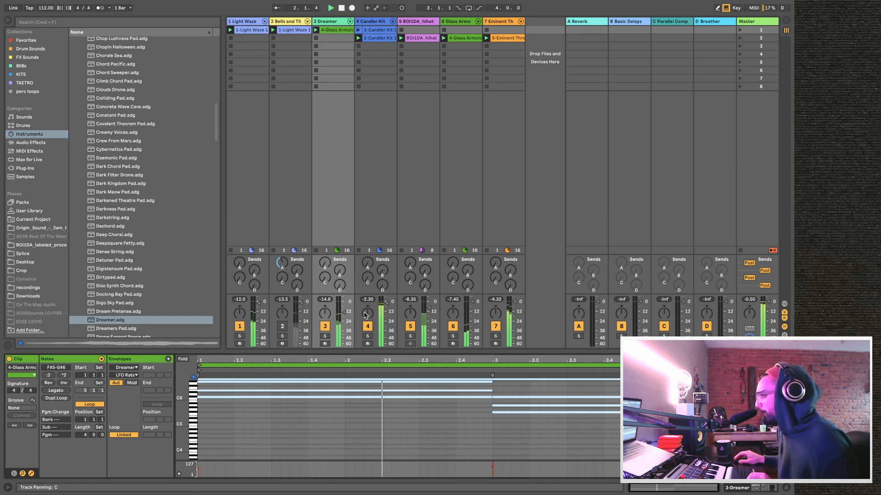
{"action": "left_click_drag", "start_coordinate": [345, 314], "coordinate": [345, 320]}
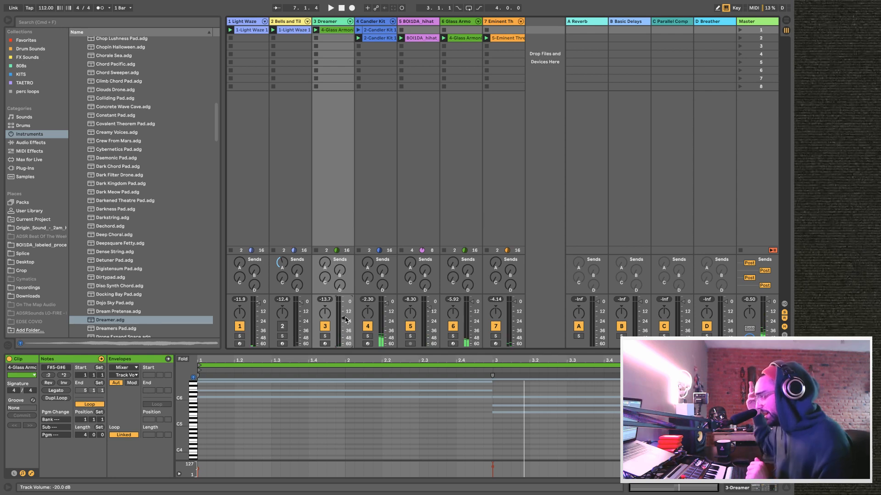
Play the Bells and Tiles track soloed, unsolo it and reactivate it to hear it with the full beat.
{"action": "key", "text": "space"}
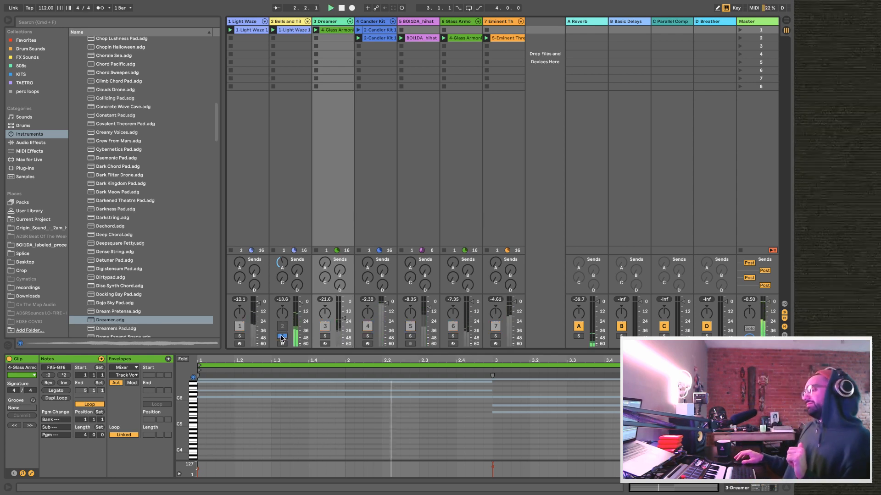
{"action": "left_click", "coordinate": [282, 337]}
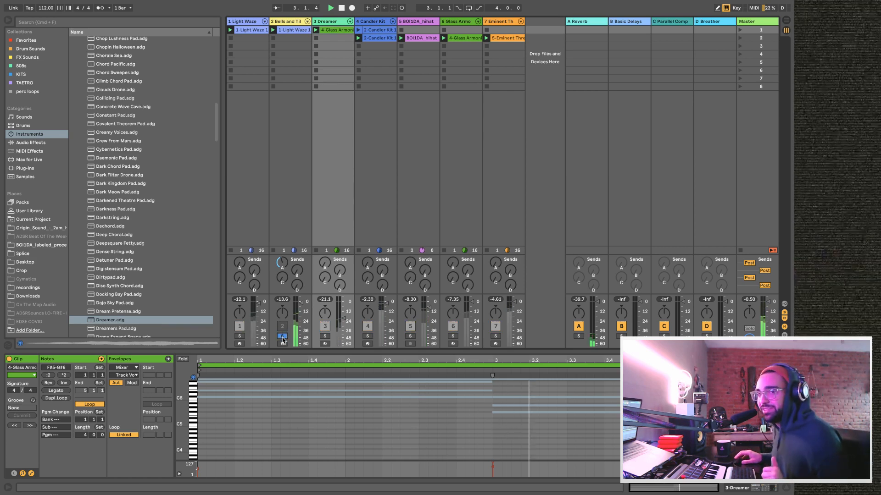
{"action": "left_click", "coordinate": [282, 337]}
{"action": "left_click", "coordinate": [284, 327]}
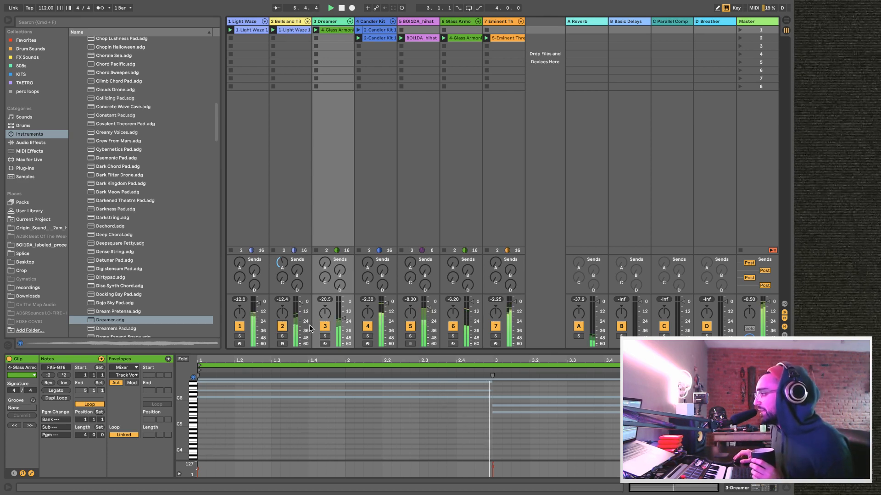
{"action": "key", "text": "space"}
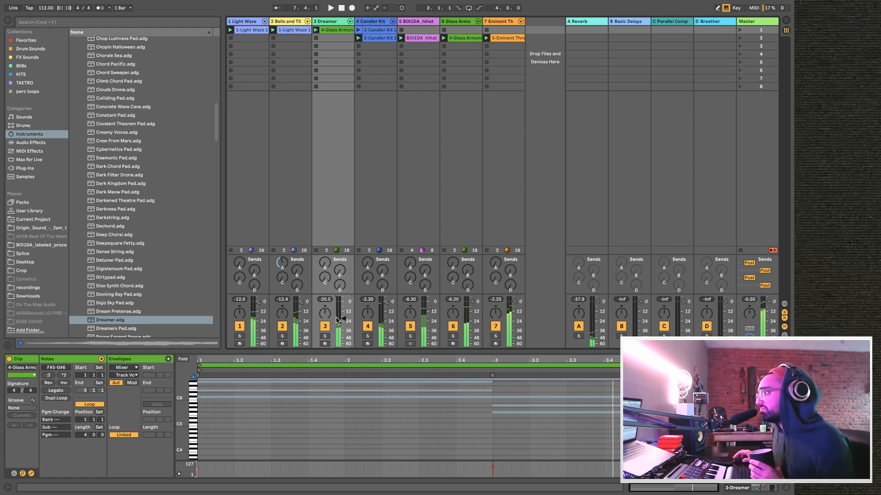
Hide the browser and rename the Light Waze track "melody" and the Bells and Tiles track "high bells".
{"action": "left_click", "coordinate": [8, 22]}
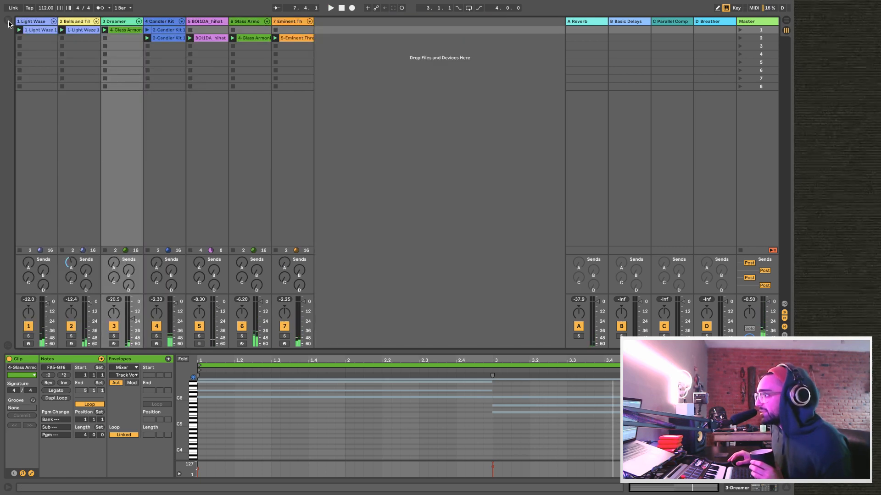
{"action": "left_click", "coordinate": [88, 32]}
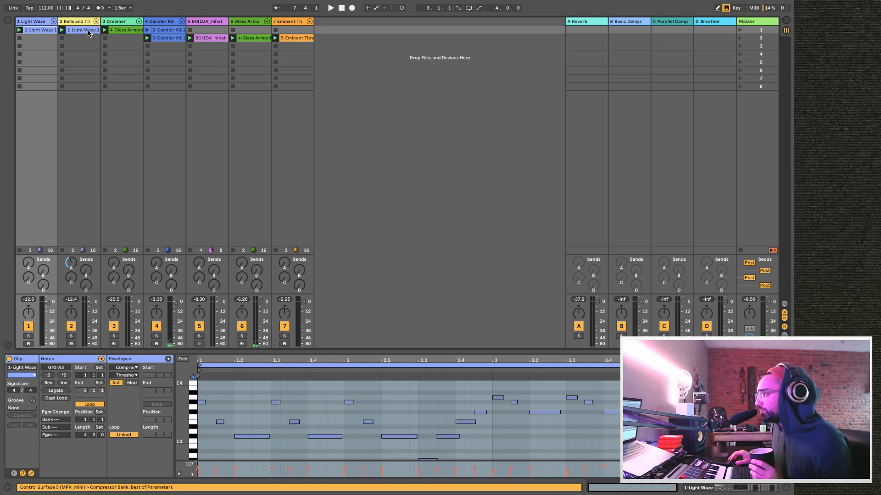
{"action": "left_click", "coordinate": [31, 21]}
{"action": "key", "text": "ctrl+r"}
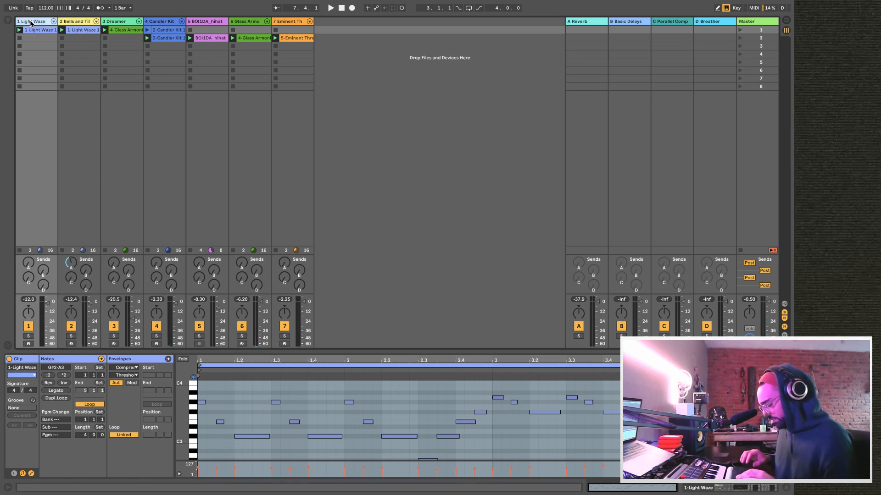
{"action": "type", "text": "melody"}
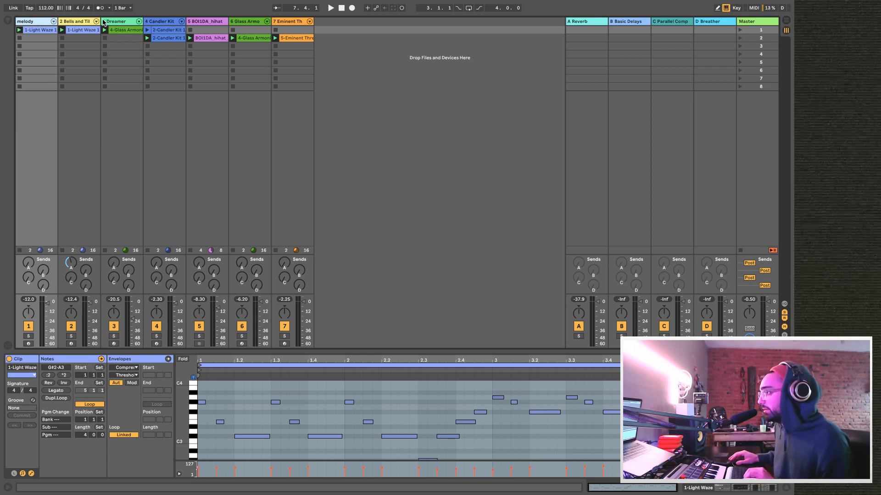
{"action": "left_click", "coordinate": [77, 21]}
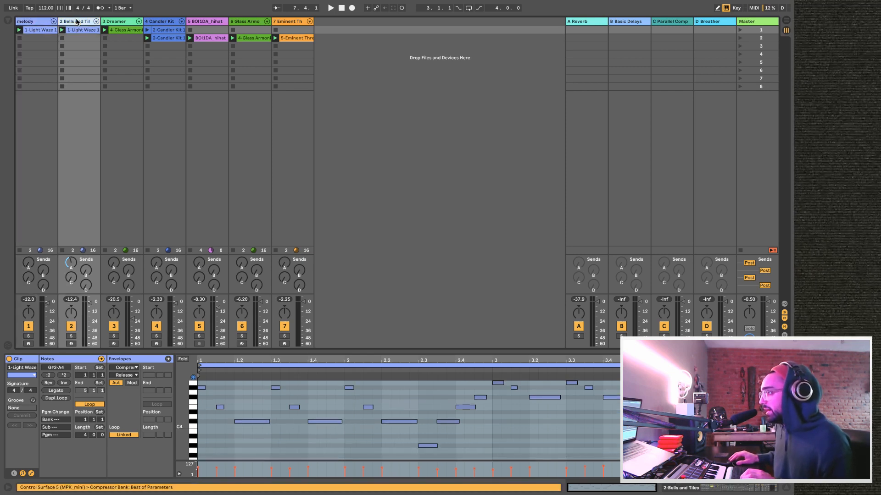
{"action": "key", "text": "ctrl+r"}
{"action": "type", "text": "high bells"}
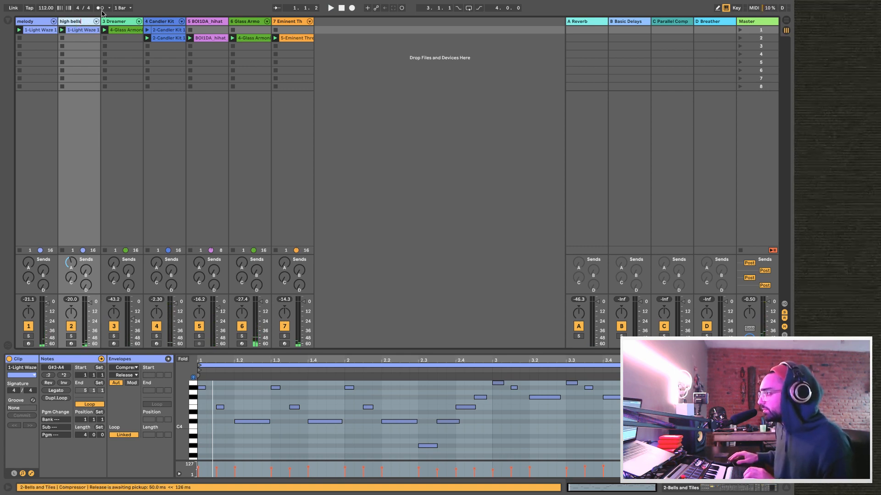
Rename the Dreamer track "high pads" and the Candler Kit track "drums".
{"action": "left_click", "coordinate": [122, 21]}
{"action": "key", "text": "ctrl+r"}
{"action": "type", "text": "h"}
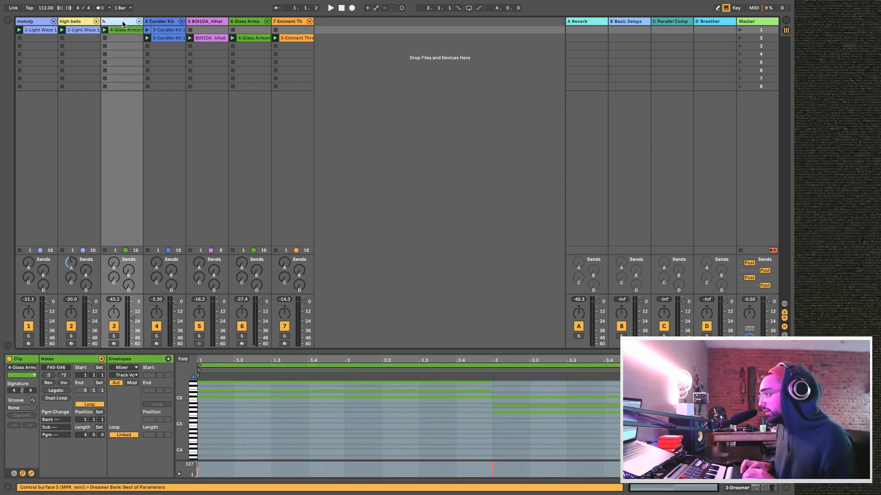
{"action": "type", "text": "igh pads"}
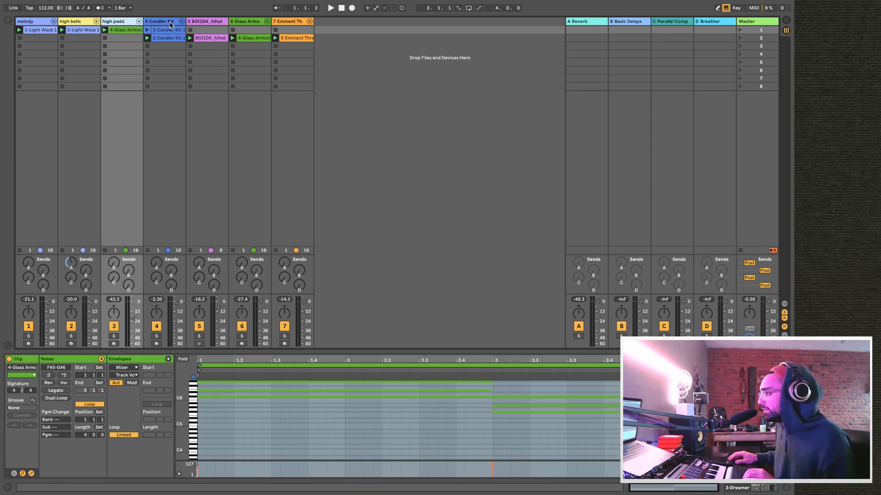
{"action": "left_click", "coordinate": [164, 22]}
{"action": "key", "text": "ctrl+r"}
{"action": "type", "text": "d"}
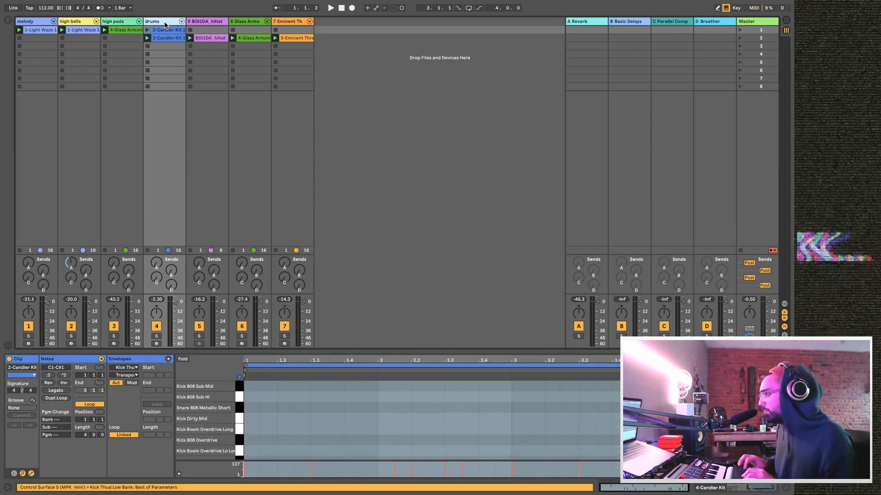
Rename the BOI1DA hihat track "drums hh", the Glass Armonica track "pad" and the Eminent Threat track "bass".
{"action": "left_click", "coordinate": [193, 22]}
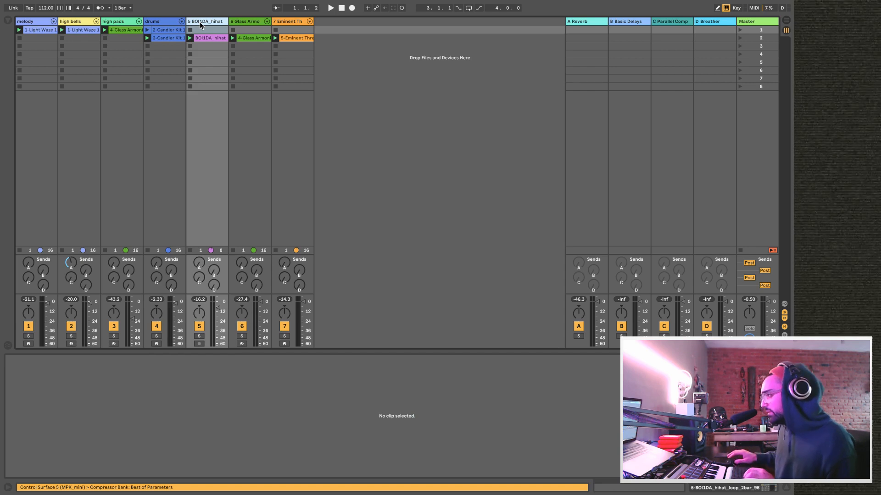
{"action": "key", "text": "ctrl+r"}
{"action": "type", "text": "drums"}
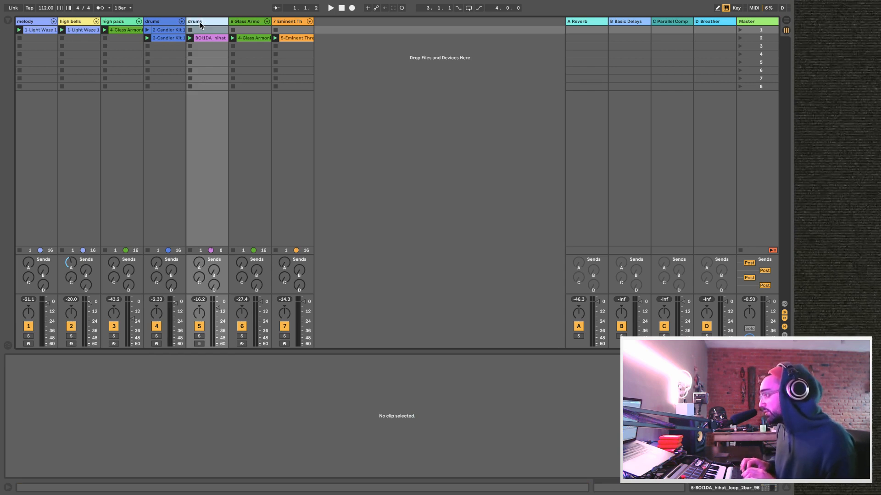
{"action": "type", "text": " hh"}
{"action": "left_click", "coordinate": [246, 23]}
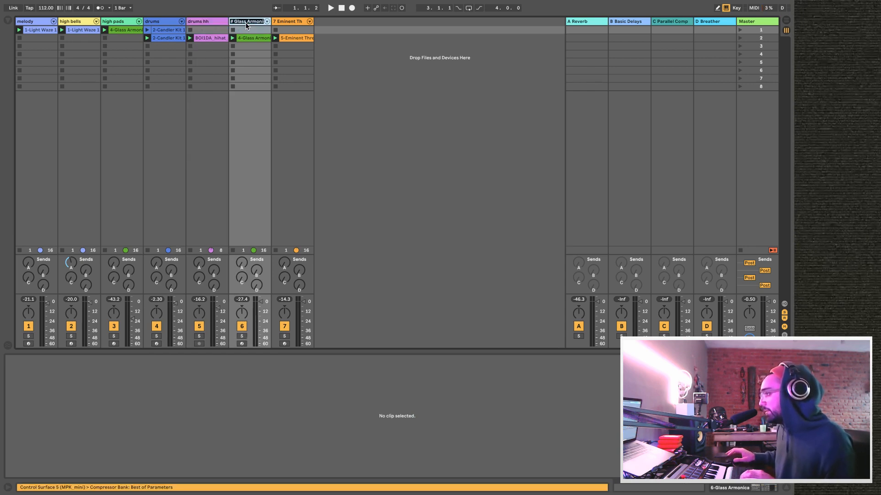
{"action": "type", "text": "pad"}
{"action": "left_click", "coordinate": [294, 22]}
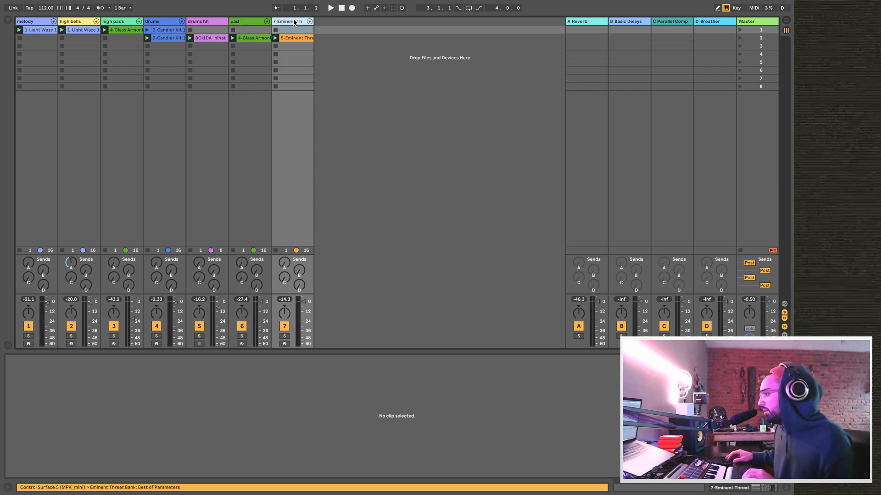
{"action": "key", "text": "ctrl+r"}
{"action": "type", "text": "ba"}
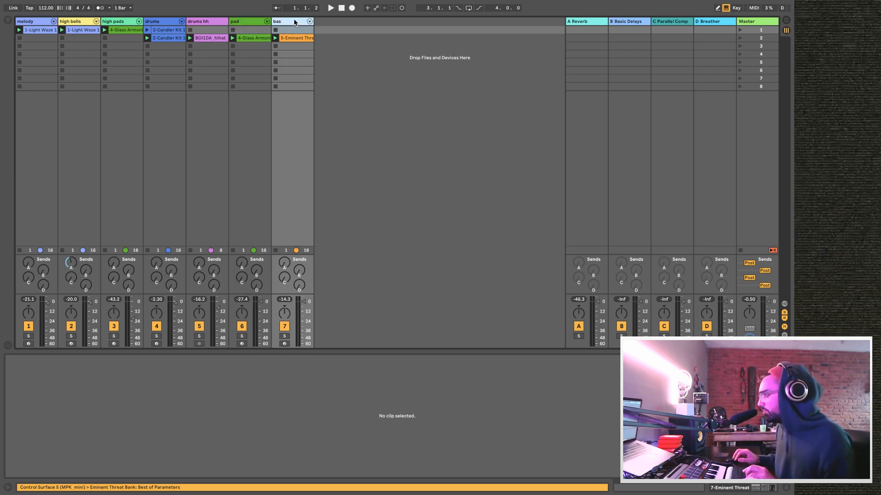
{"action": "key", "text": "Return"}
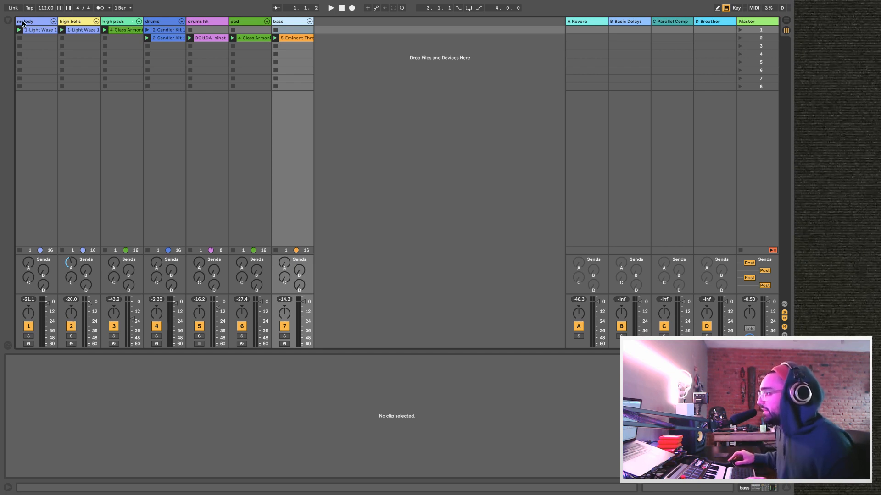
Play the beat with the melody, drums and drums hh tracks soloed one after another.
{"action": "left_click", "coordinate": [28, 336]}
{"action": "key", "text": "space"}
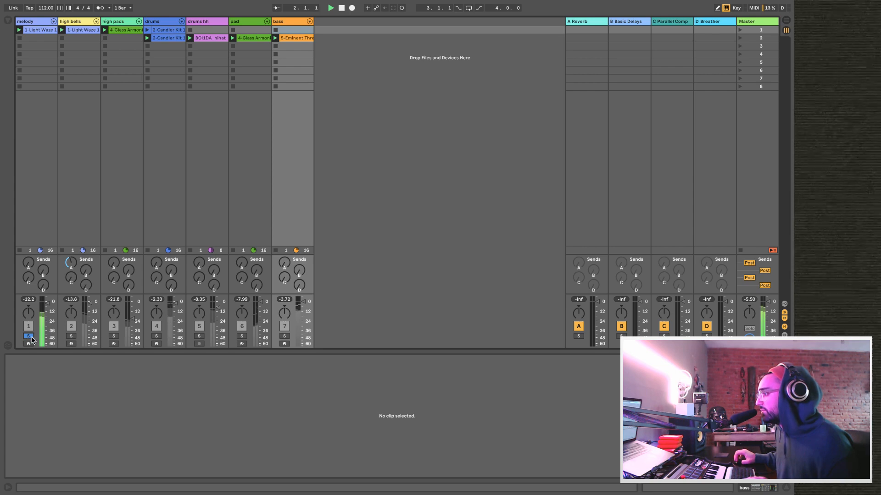
{"action": "left_click", "coordinate": [156, 337]}
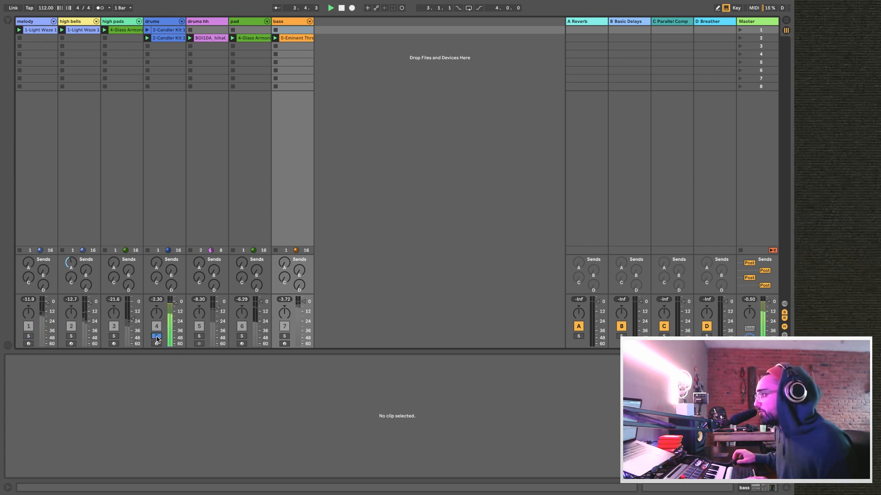
{"action": "left_click", "coordinate": [200, 337]}
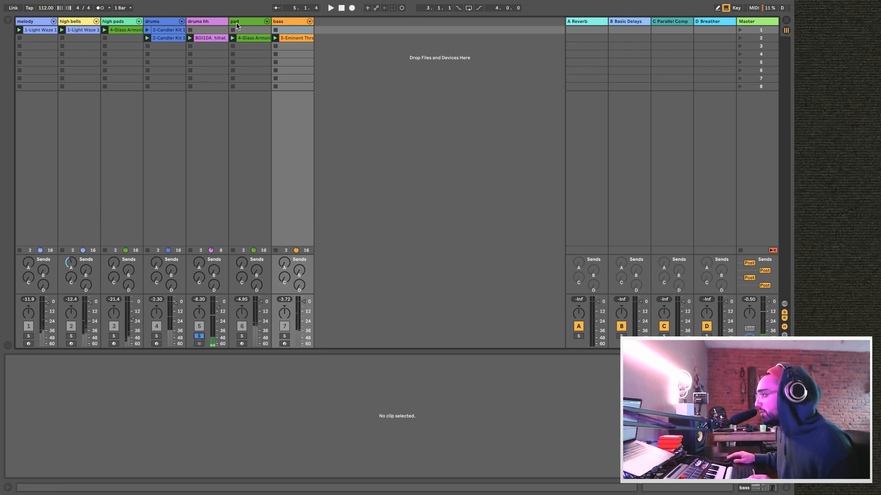
Group the drums and drums hh tracks.
{"action": "left_click", "coordinate": [173, 22]}
{"action": "right_click", "coordinate": [207, 23]}
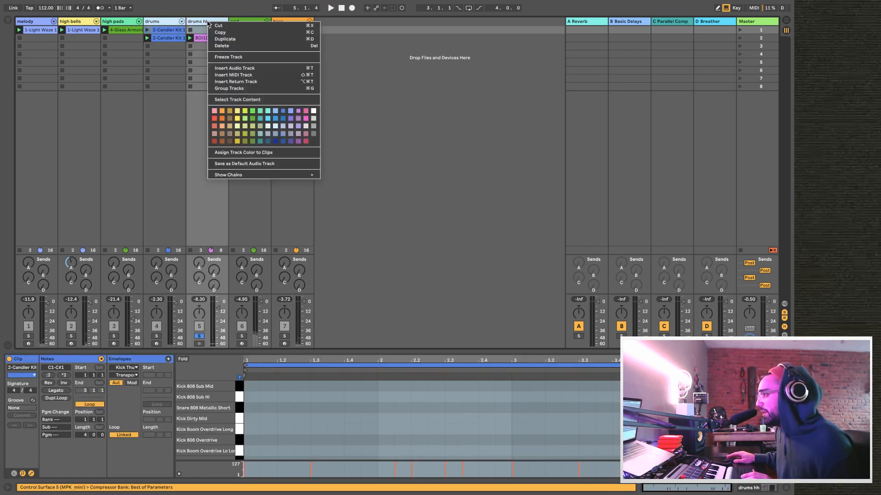
{"action": "left_click", "coordinate": [231, 89]}
Group the high bells and high pads tracks.
{"action": "left_click", "coordinate": [114, 24]}
{"action": "left_click", "coordinate": [69, 24], "text": "shift"}
{"action": "right_click", "coordinate": [75, 24]}
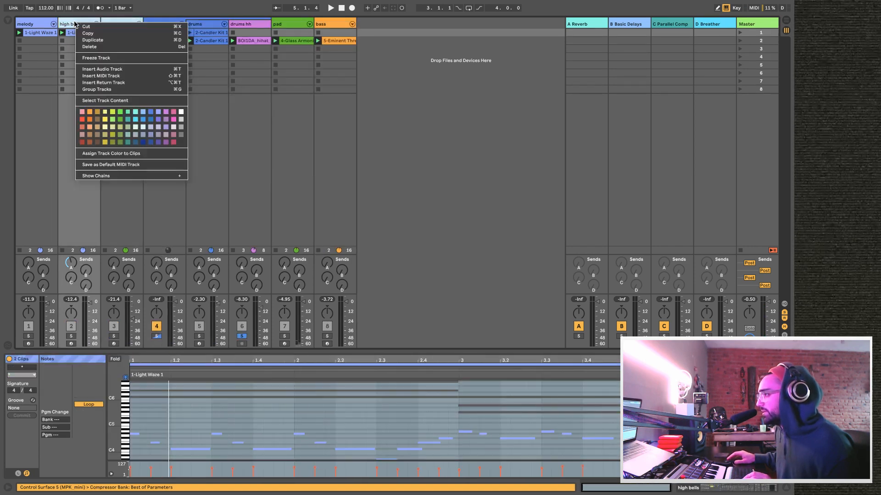
{"action": "left_click", "coordinate": [114, 89]}
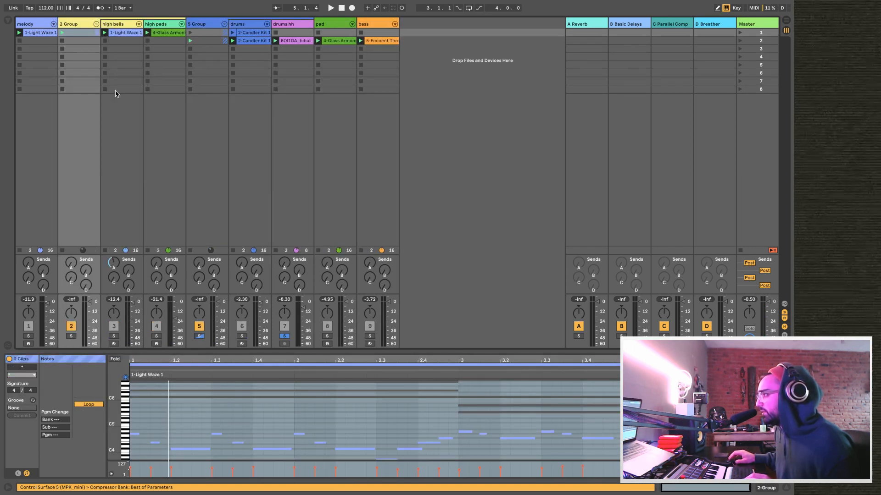
Play the beat with the melody track, the drum group and the pad track soloed one after another.
{"action": "left_click", "coordinate": [29, 336]}
{"action": "key", "text": "space"}
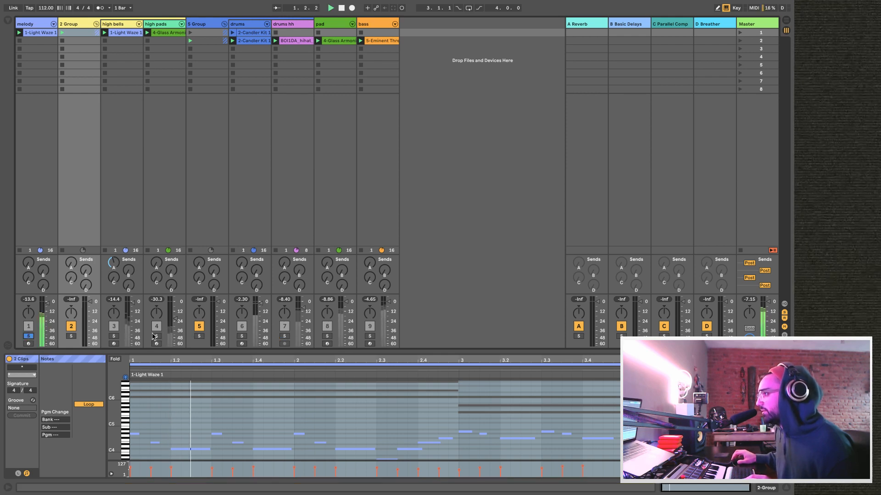
{"action": "left_click", "coordinate": [199, 337]}
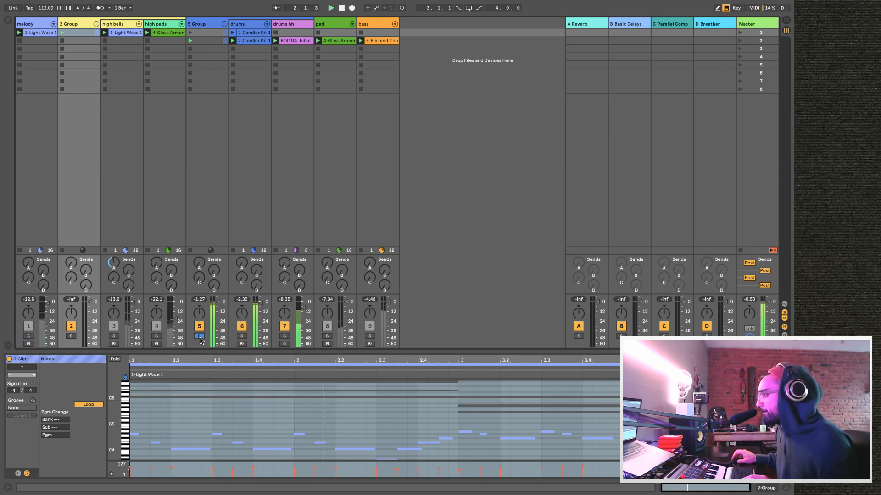
{"action": "left_click", "coordinate": [327, 337]}
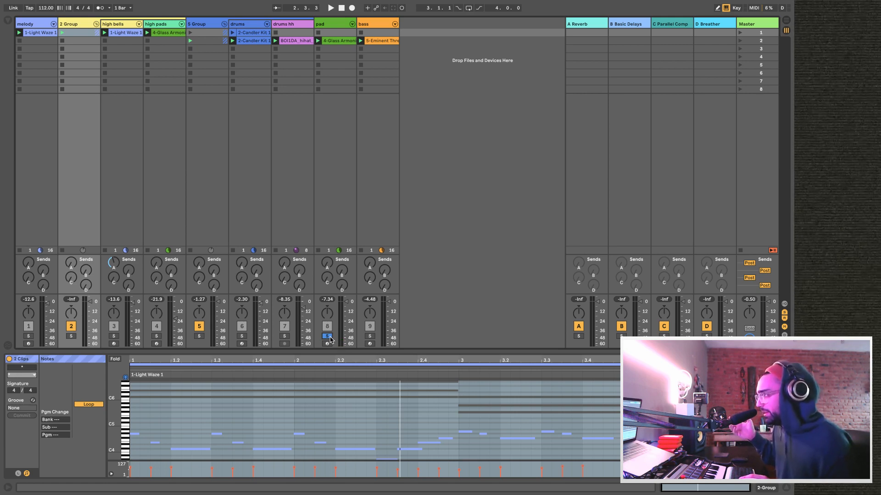
{"action": "key", "text": "space"}
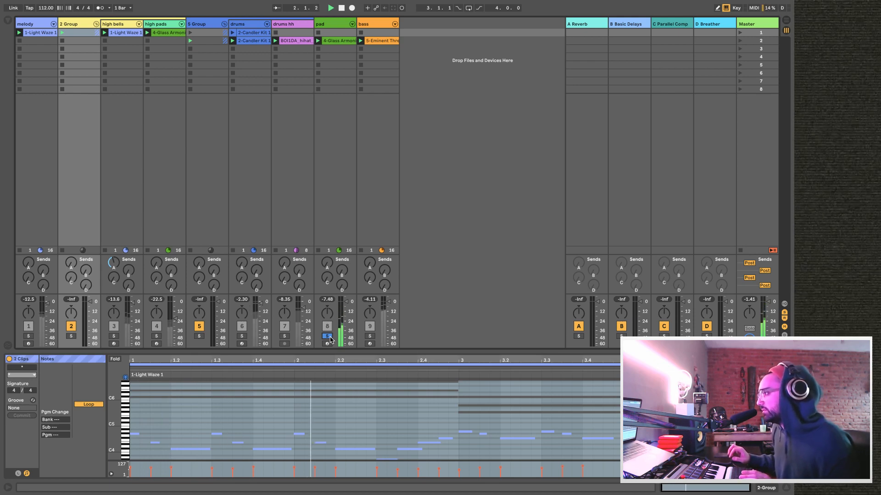
Play the beat with the bass, high bells and pads group, drums, pad and melody soloed in turn, and clear the last solo.
{"action": "left_click", "coordinate": [370, 336]}
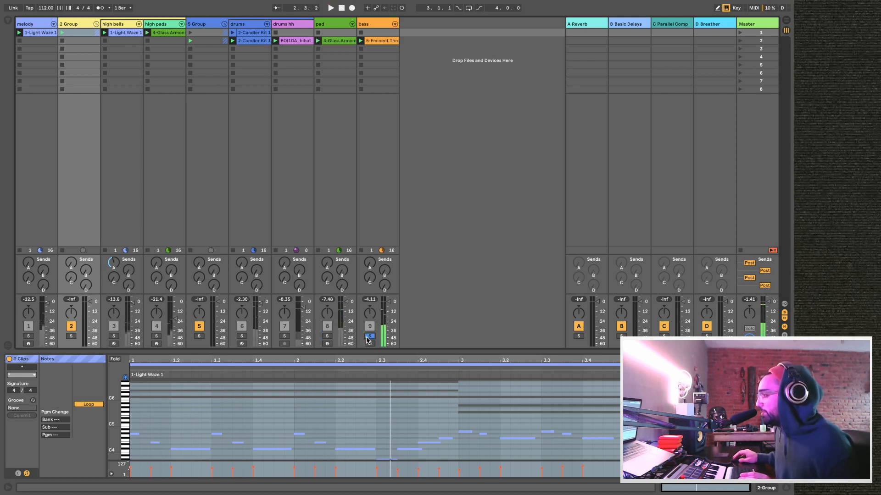
{"action": "key", "text": "space"}
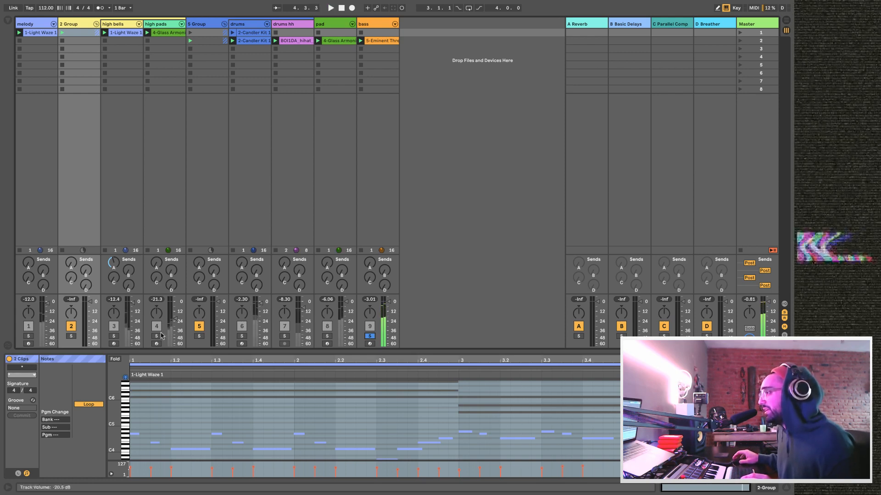
{"action": "left_click", "coordinate": [71, 336]}
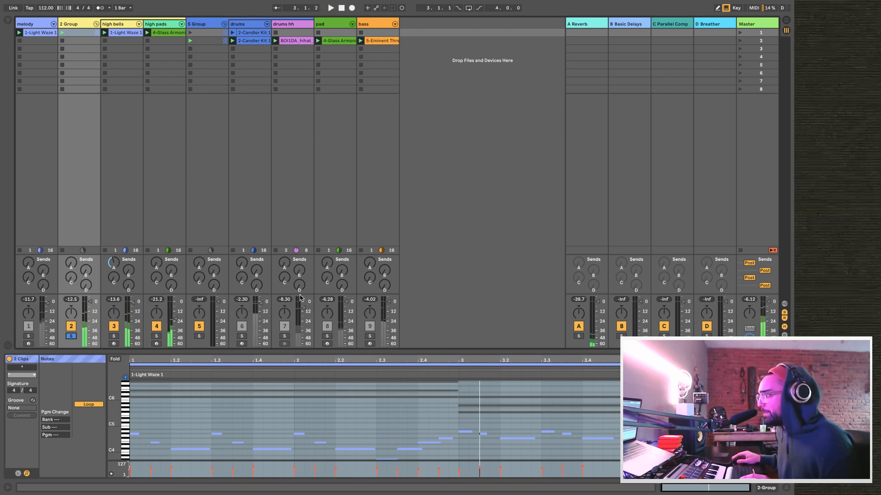
{"action": "left_click", "coordinate": [369, 337]}
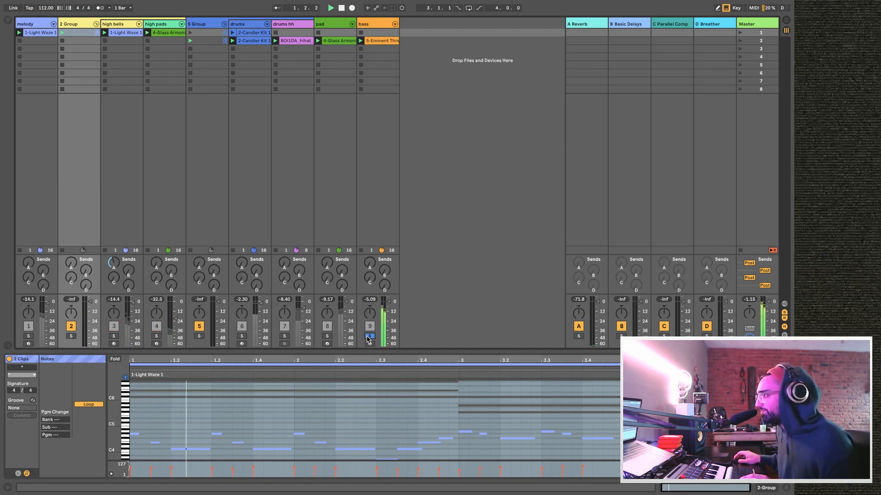
{"action": "left_click", "coordinate": [242, 336]}
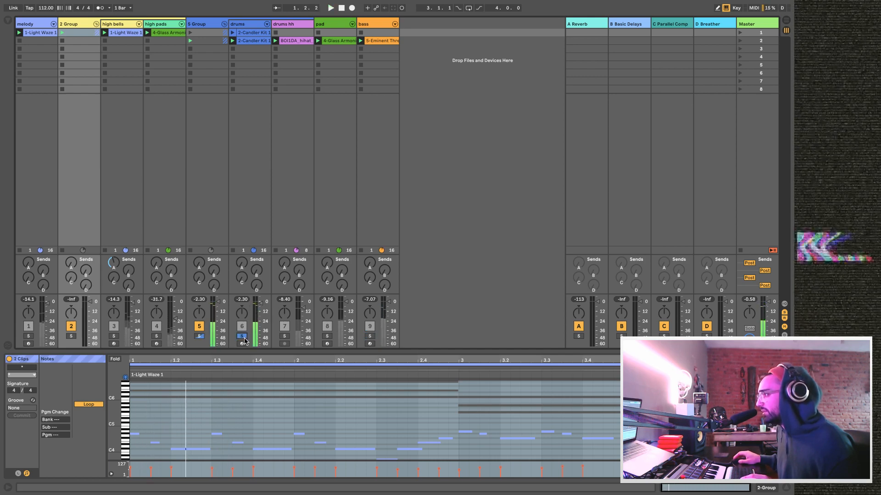
{"action": "left_click", "coordinate": [327, 336]}
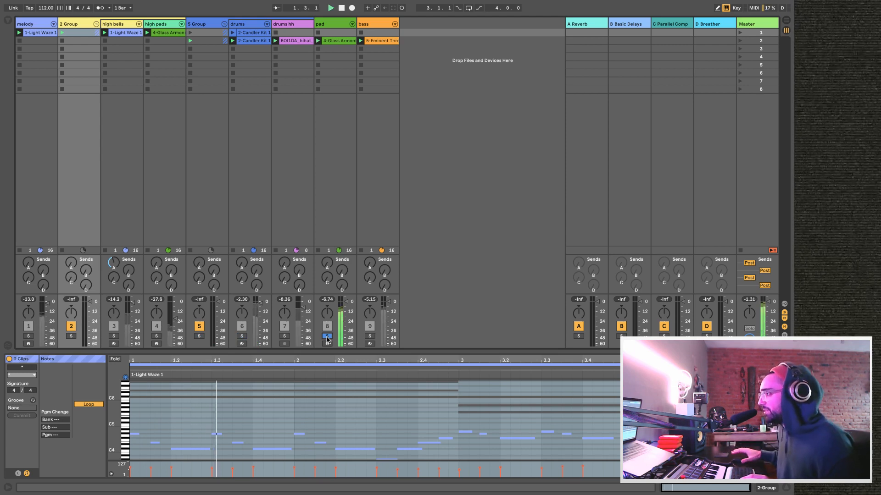
{"action": "left_click", "coordinate": [26, 337]}
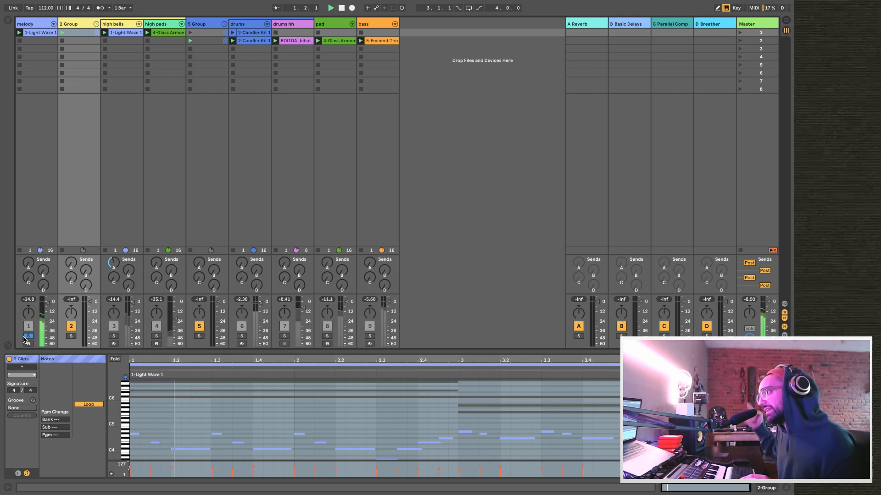
{"action": "left_click", "coordinate": [28, 336]}
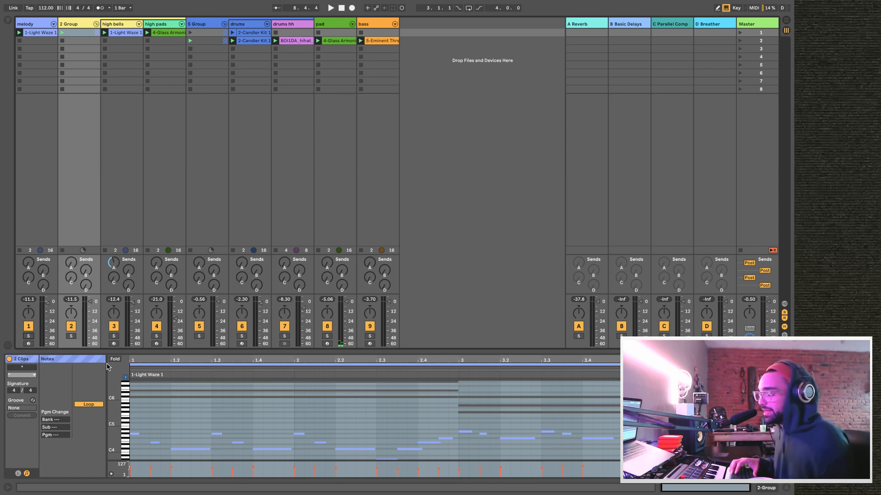
Save the Live Set as "ARRANGE NEXT WEEK ADSR.als" in the recordings folder.
{"action": "key", "text": "super+s"}
{"action": "type", "text": "ARRANGE NEXT WEEK"}
{"action": "key", "text": "BackSpace"}
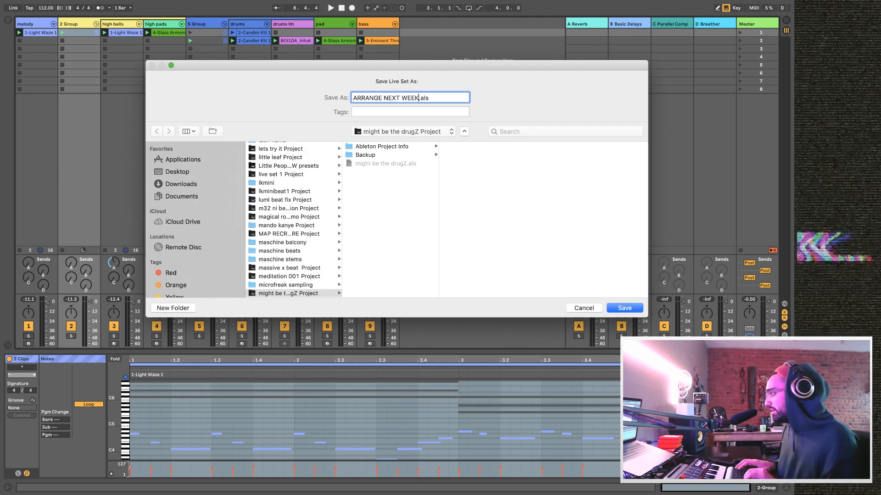
{"action": "type", "text": "ADSR"}
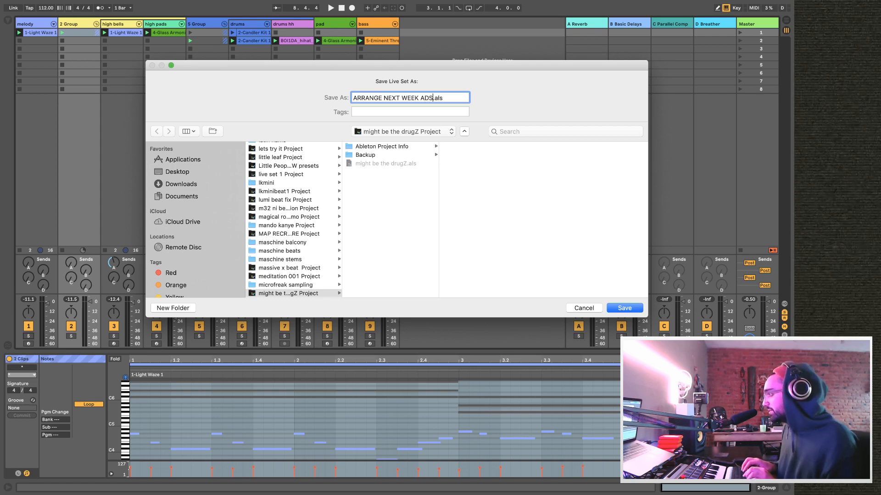
{"action": "left_click", "coordinate": [390, 132]}
{"action": "left_click", "coordinate": [384, 143]}
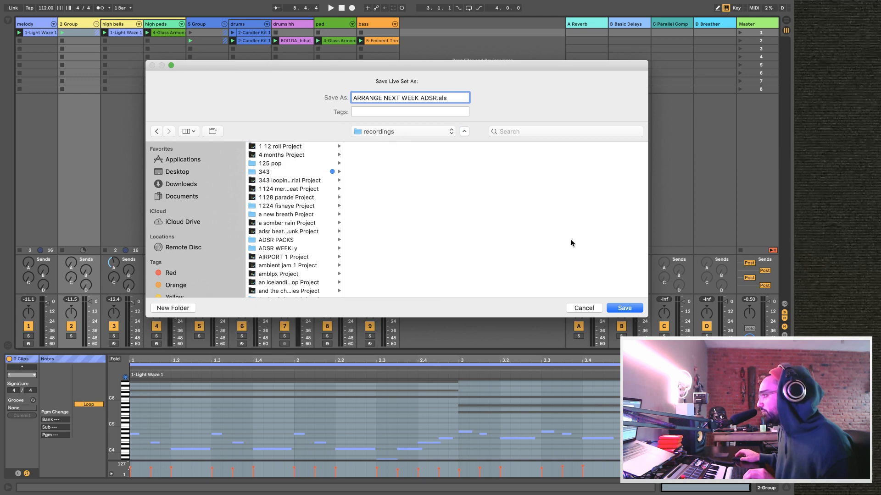
{"action": "left_click", "coordinate": [624, 307]}
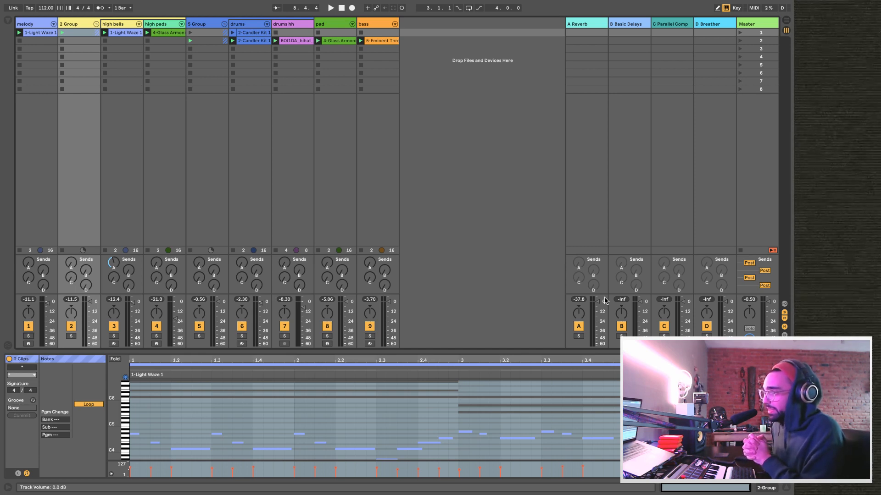
Fold the high bells and pads group and the drum group, and select the pad and bass tracks in turn.
{"action": "left_click", "coordinate": [96, 24]}
{"action": "left_click", "coordinate": [35, 22]}
{"action": "left_click", "coordinate": [83, 26]}
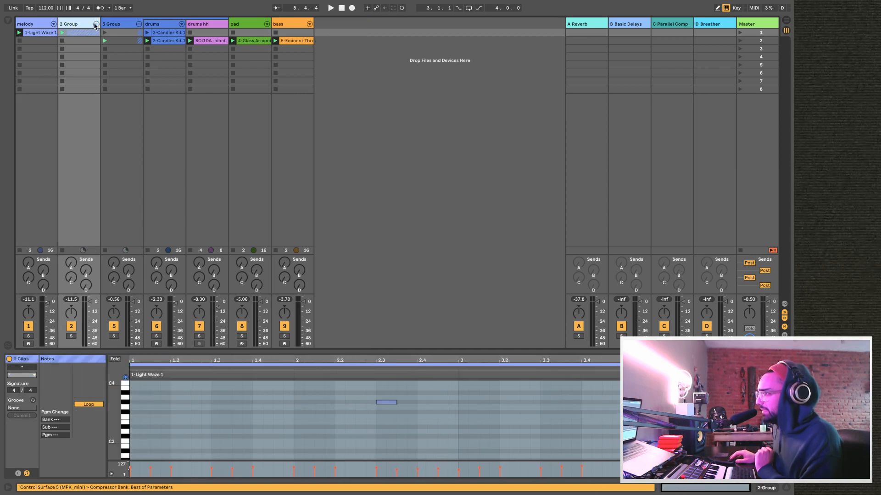
{"action": "left_click", "coordinate": [96, 24]}
{"action": "left_click", "coordinate": [96, 24]}
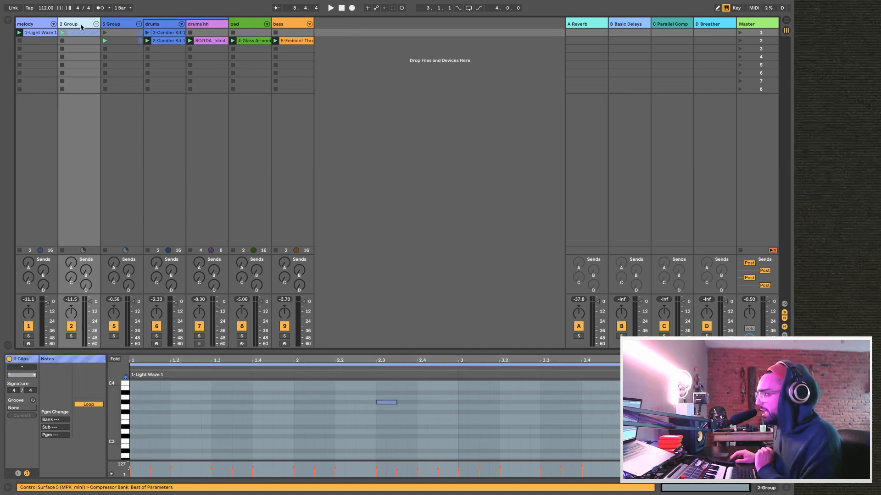
{"action": "left_click", "coordinate": [120, 26]}
{"action": "left_click", "coordinate": [138, 24]}
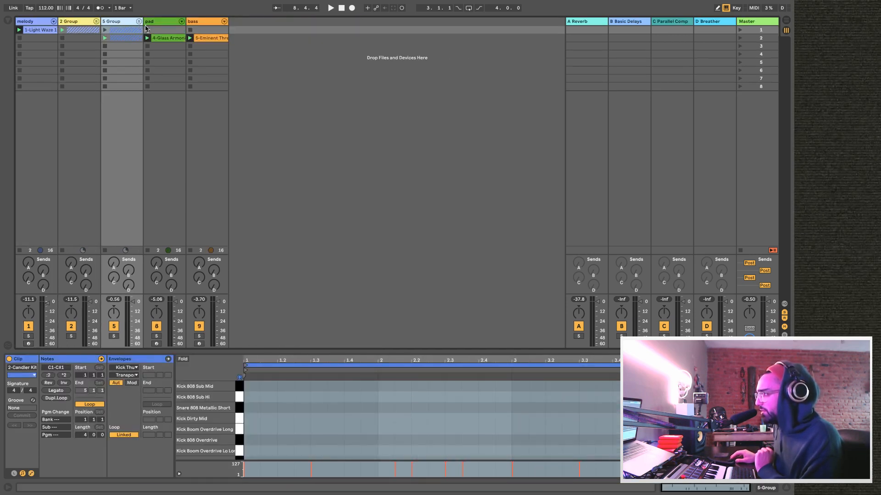
{"action": "left_click", "coordinate": [165, 20]}
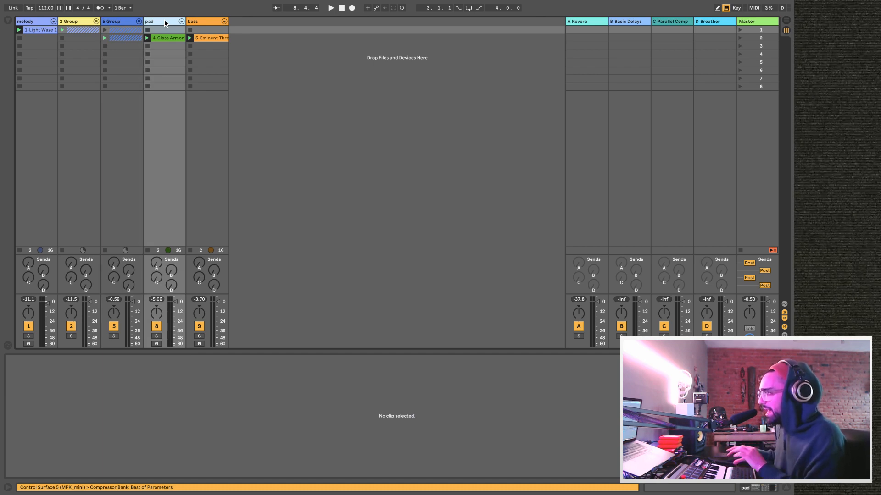
{"action": "left_click", "coordinate": [201, 22]}
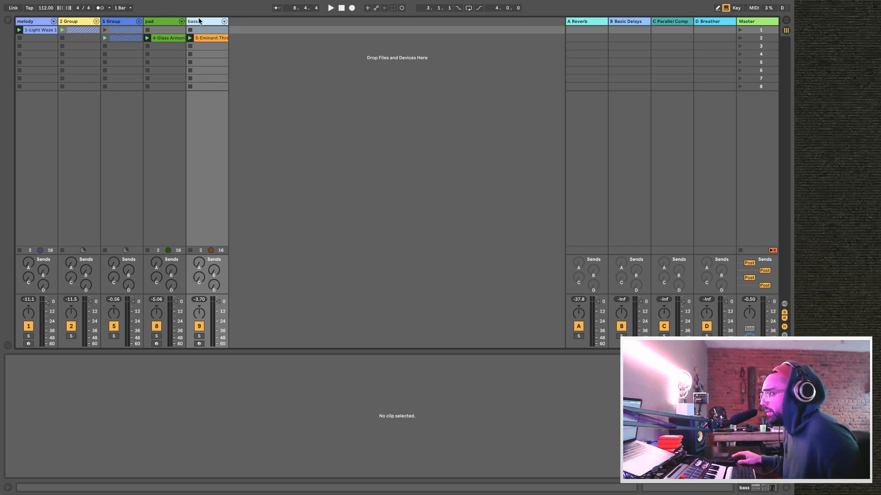
Unfold the high bells and pads group and the drum group to show their individual tracks.
{"action": "left_click", "coordinate": [96, 21]}
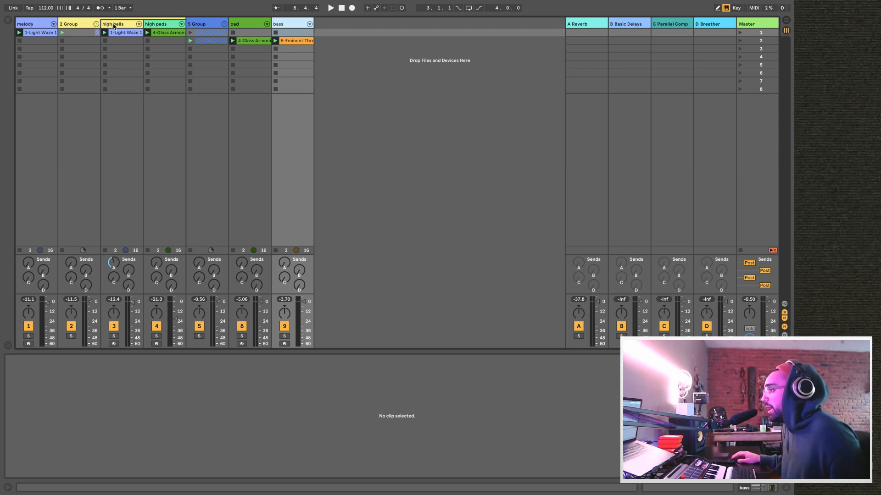
{"action": "left_click", "coordinate": [212, 24]}
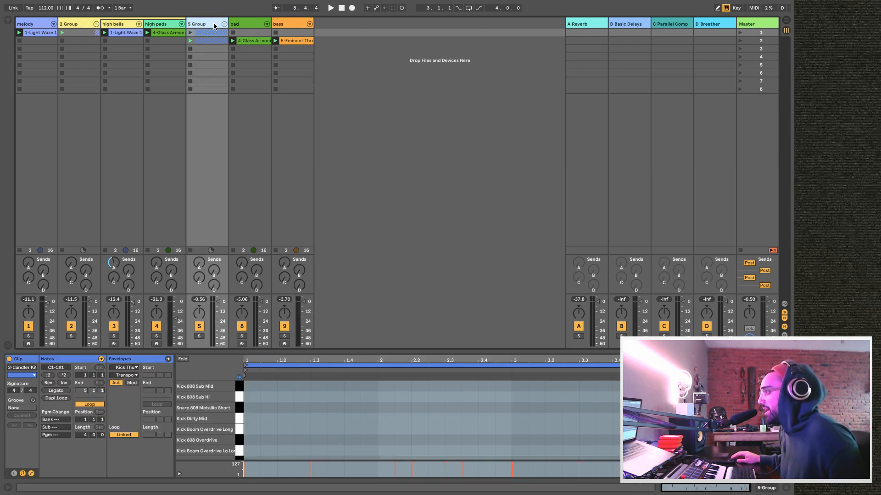
{"action": "left_click", "coordinate": [224, 24]}
Show the devices of the drums track and open its second-scene Candler Kit clip.
{"action": "left_click", "coordinate": [245, 26]}
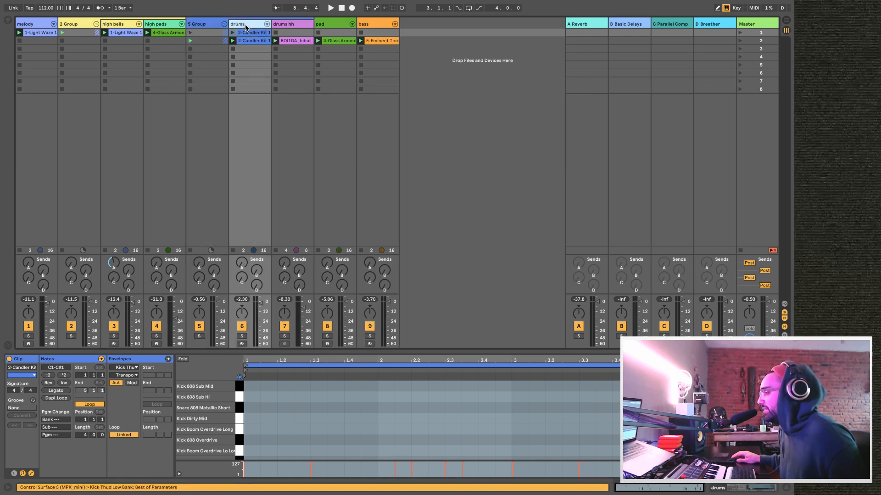
{"action": "double_click", "coordinate": [245, 26]}
{"action": "double_click", "coordinate": [245, 25]}
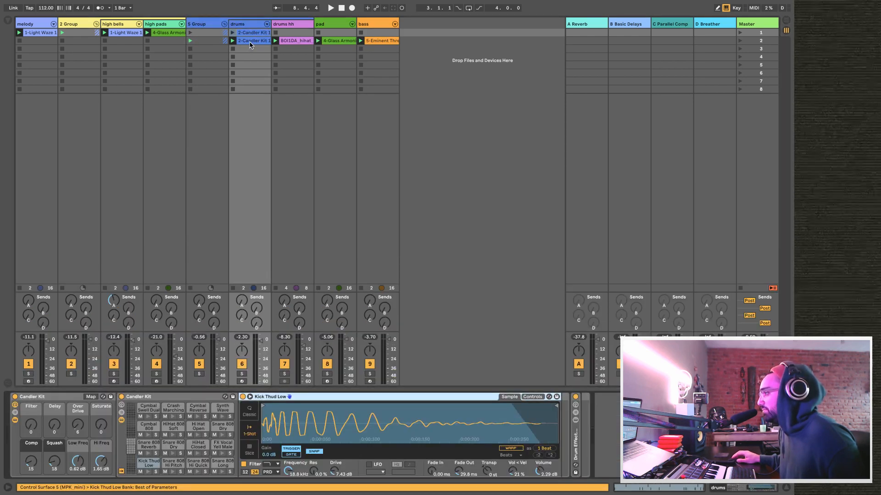
{"action": "left_click", "coordinate": [251, 40]}
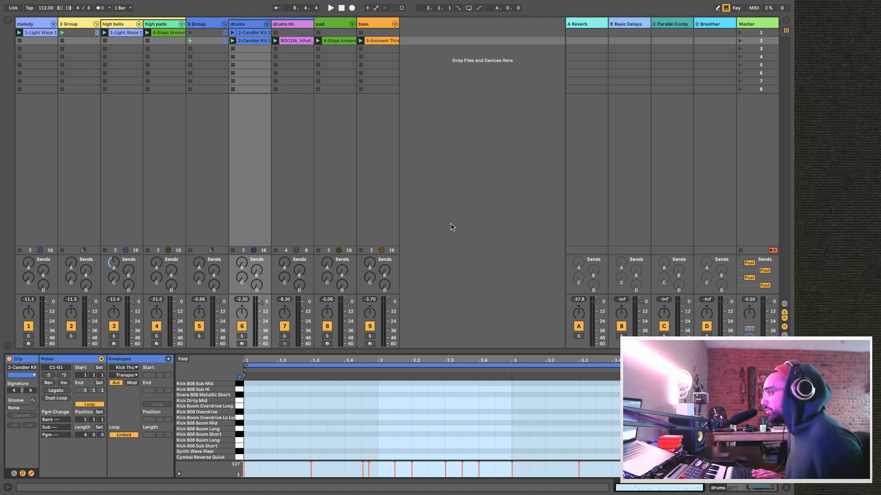
Start playback of the full beat and fold the high bells and pads group and the drum group.
{"action": "key", "text": "space"}
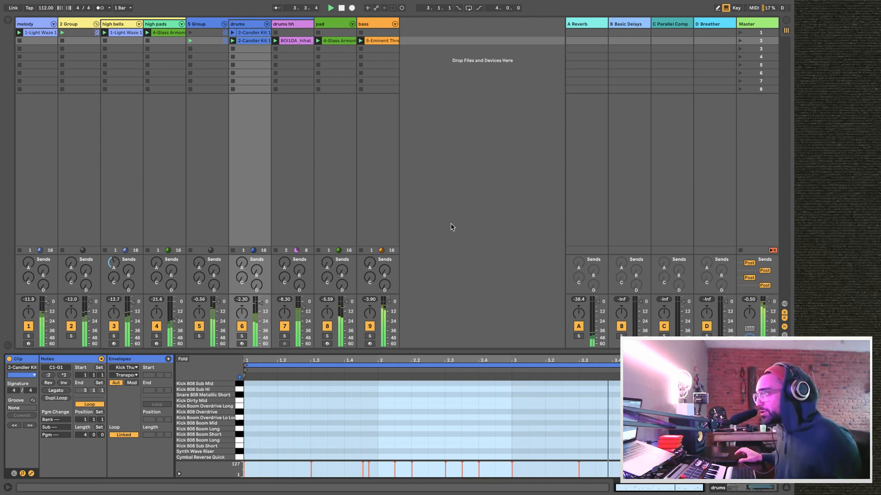
{"action": "left_click", "coordinate": [95, 23]}
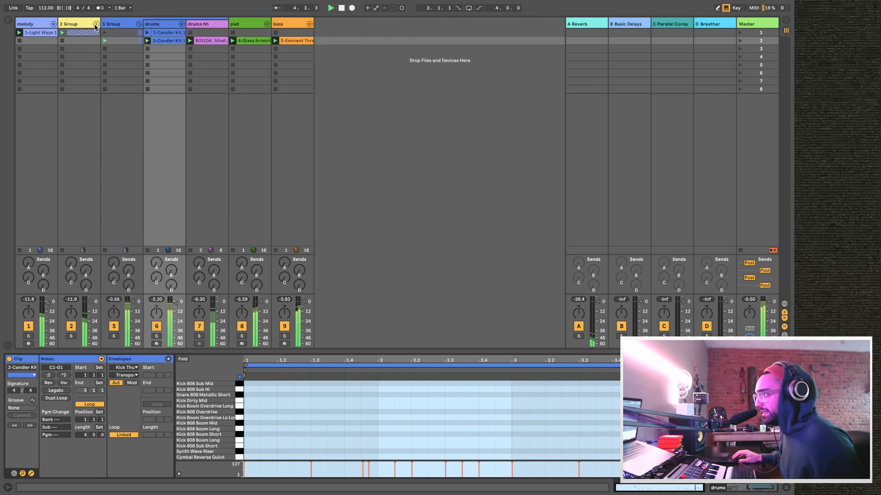
{"action": "left_click", "coordinate": [139, 24]}
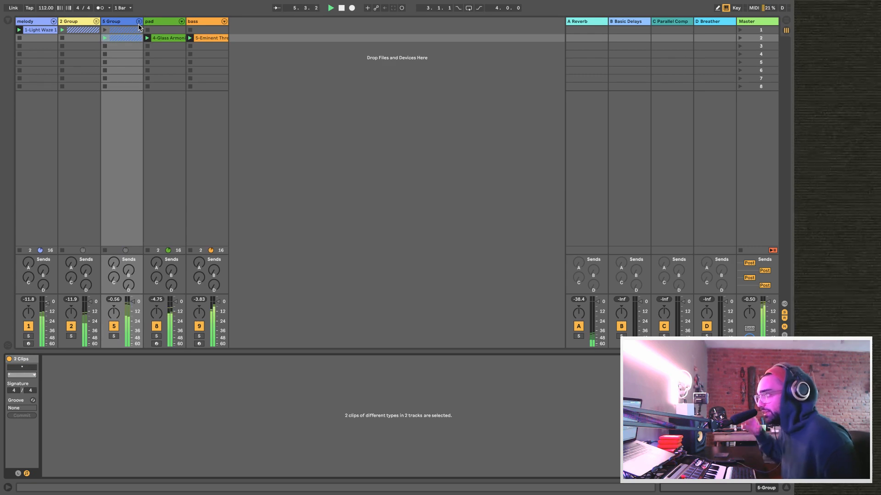